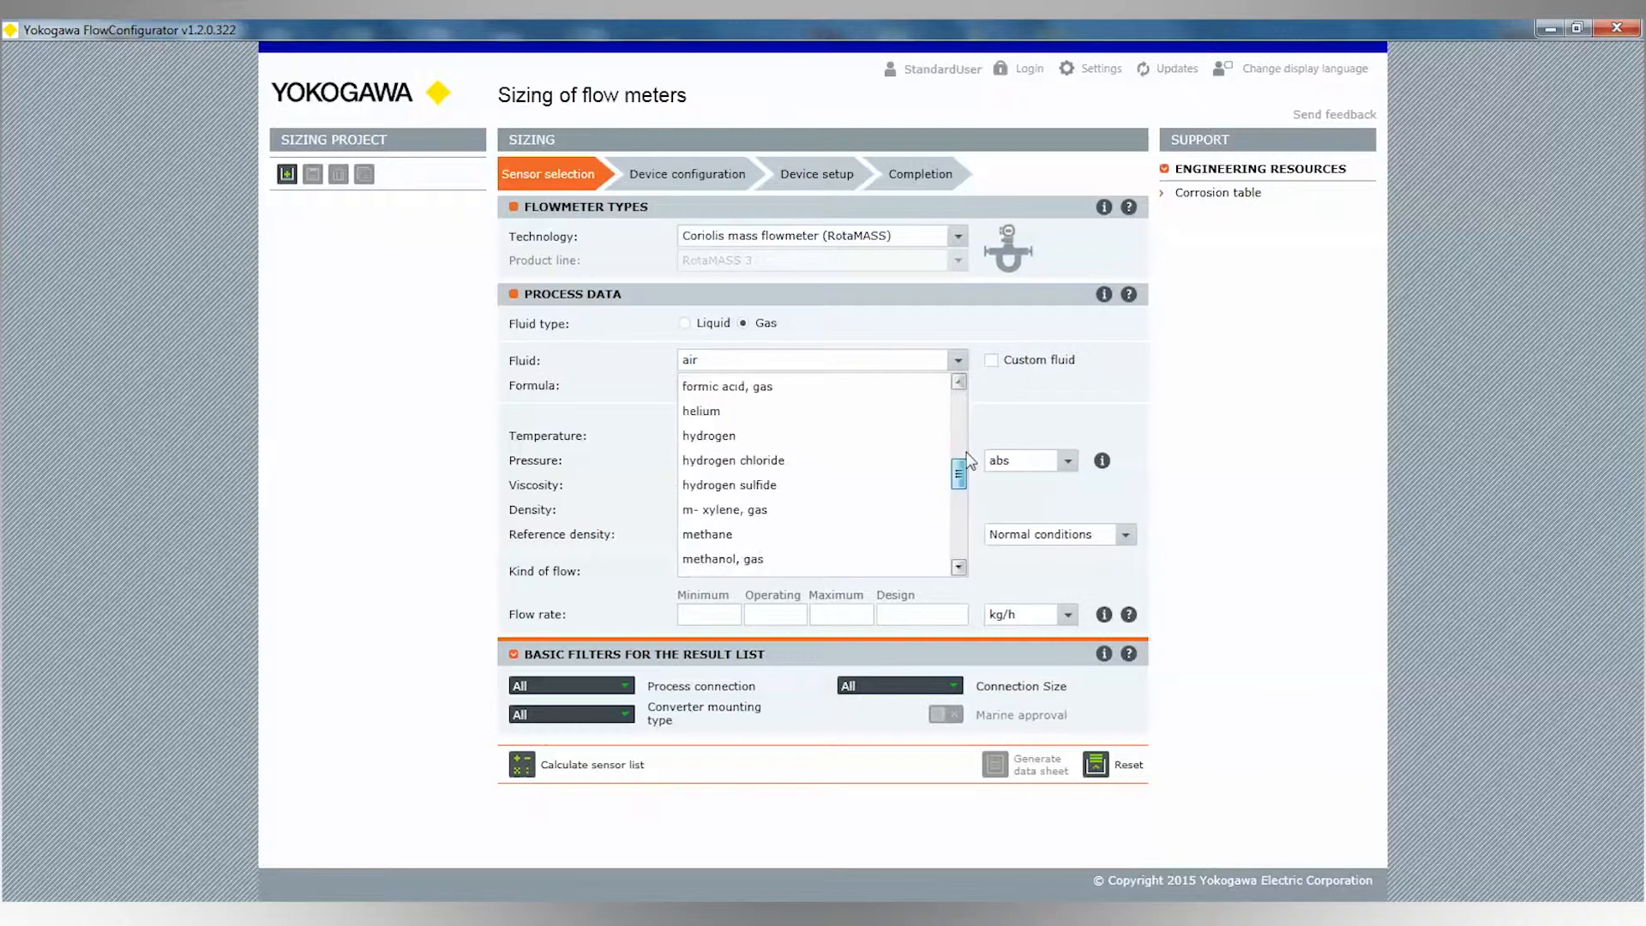
{"action": "left_click", "coordinate": [963, 360]}
{"action": "left_click", "coordinate": [992, 360]}
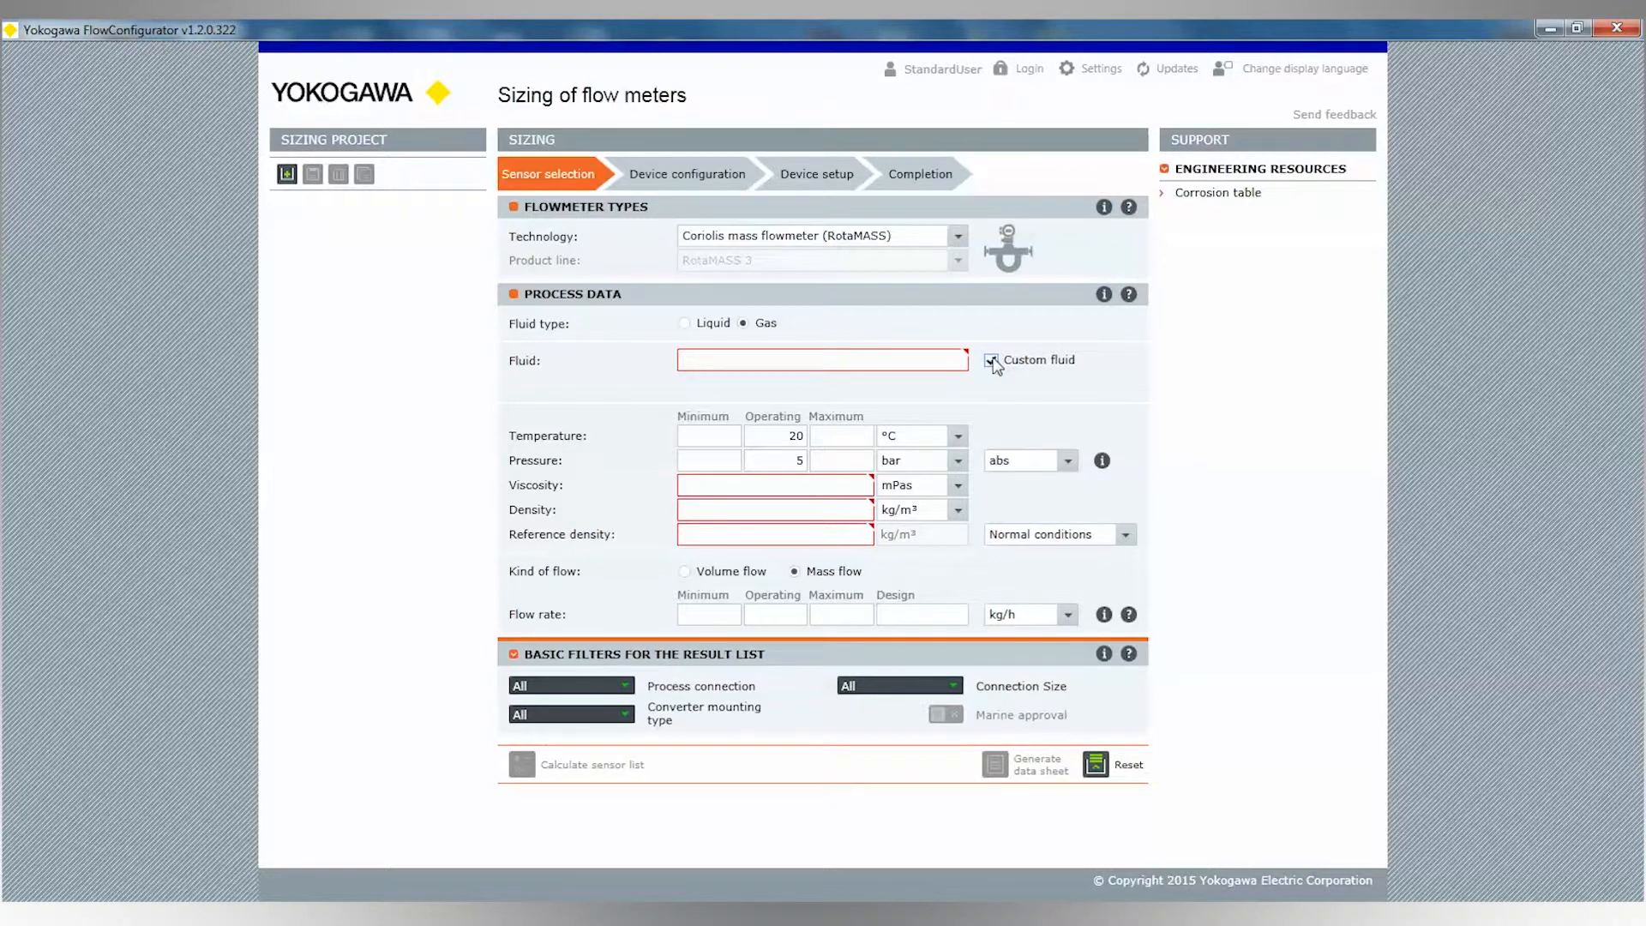
{"action": "left_click", "coordinate": [992, 361]}
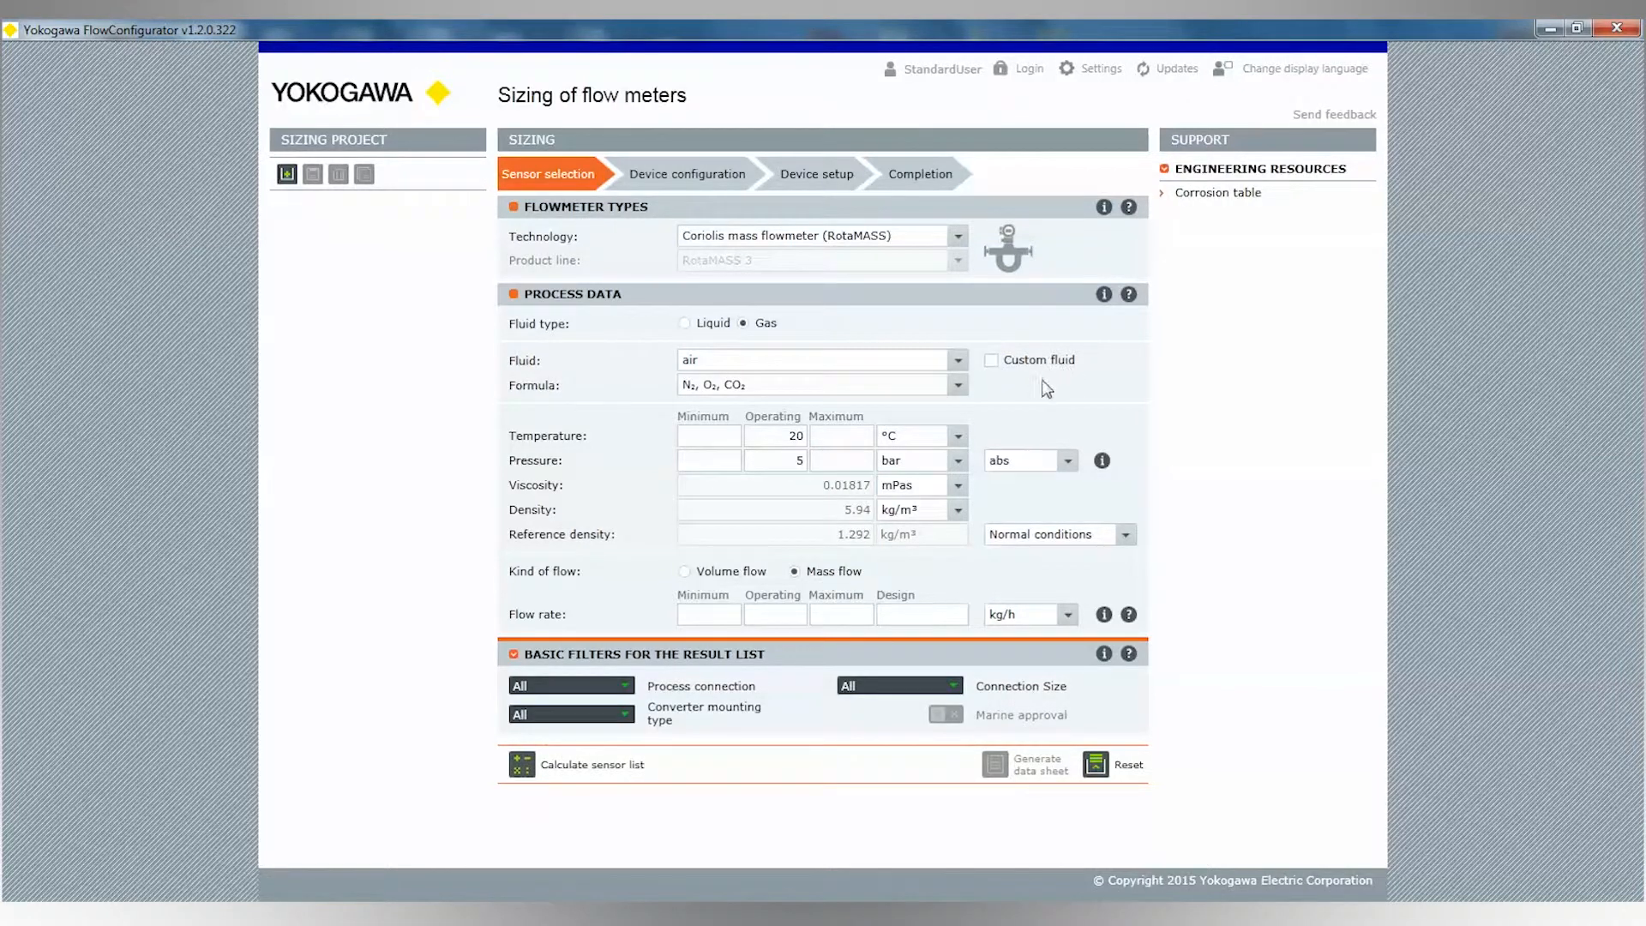
Set the pressure unit to psi gauge and the temperature unit to °F in the process data.
{"action": "left_click", "coordinate": [957, 460]}
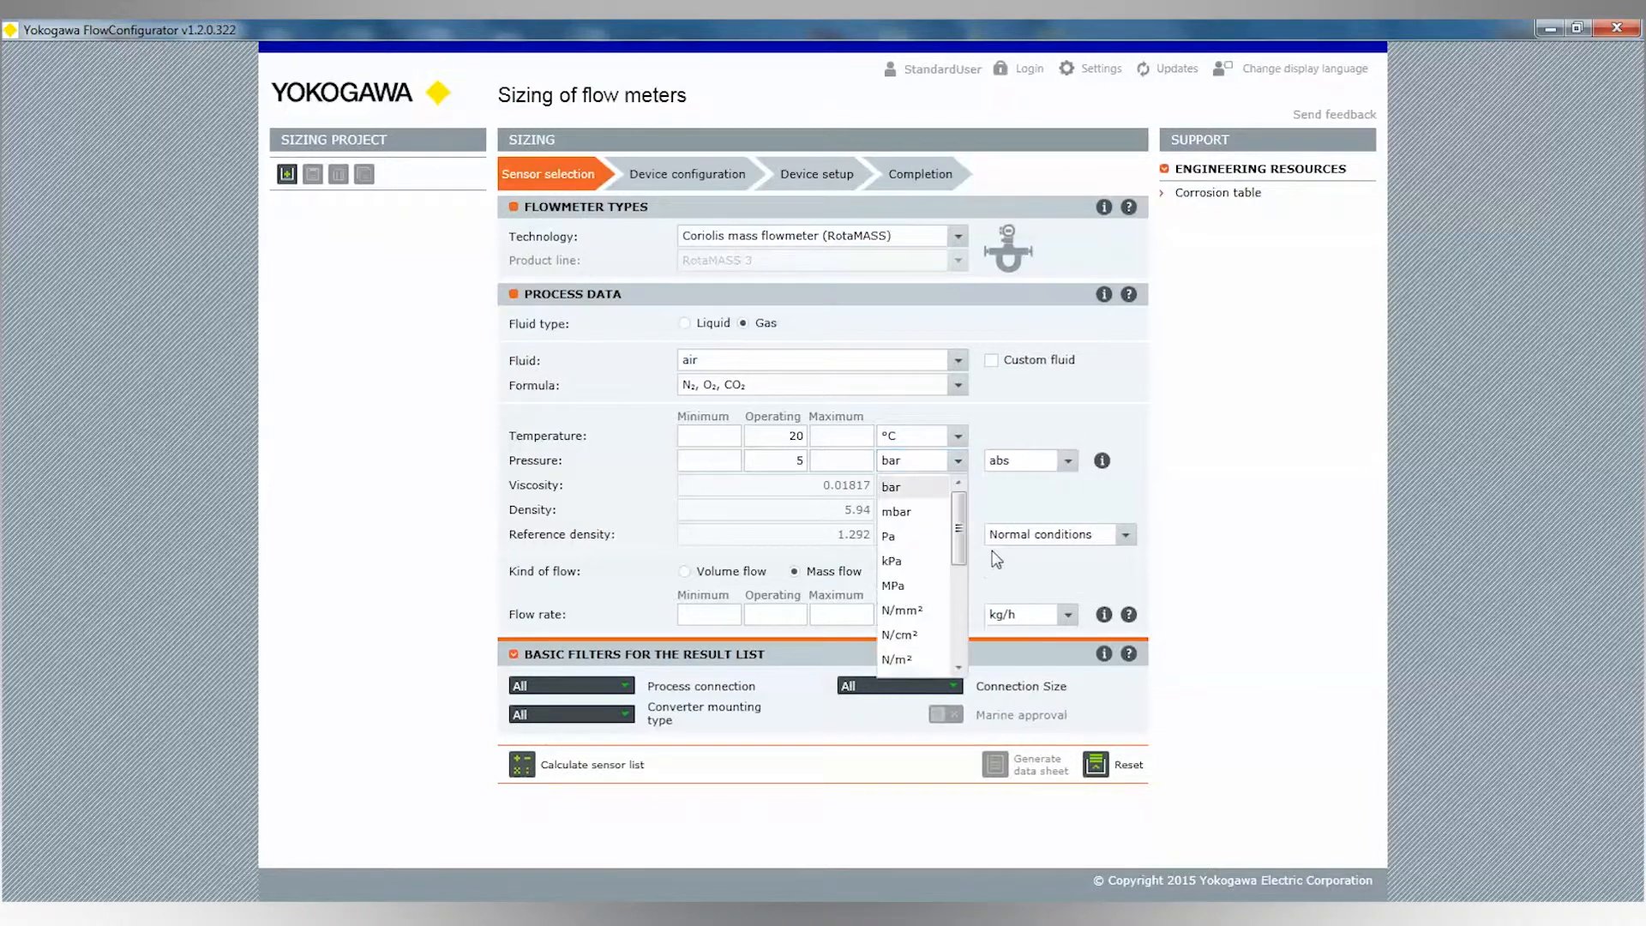
{"action": "left_click_drag", "start_coordinate": [960, 534], "coordinate": [958, 653]}
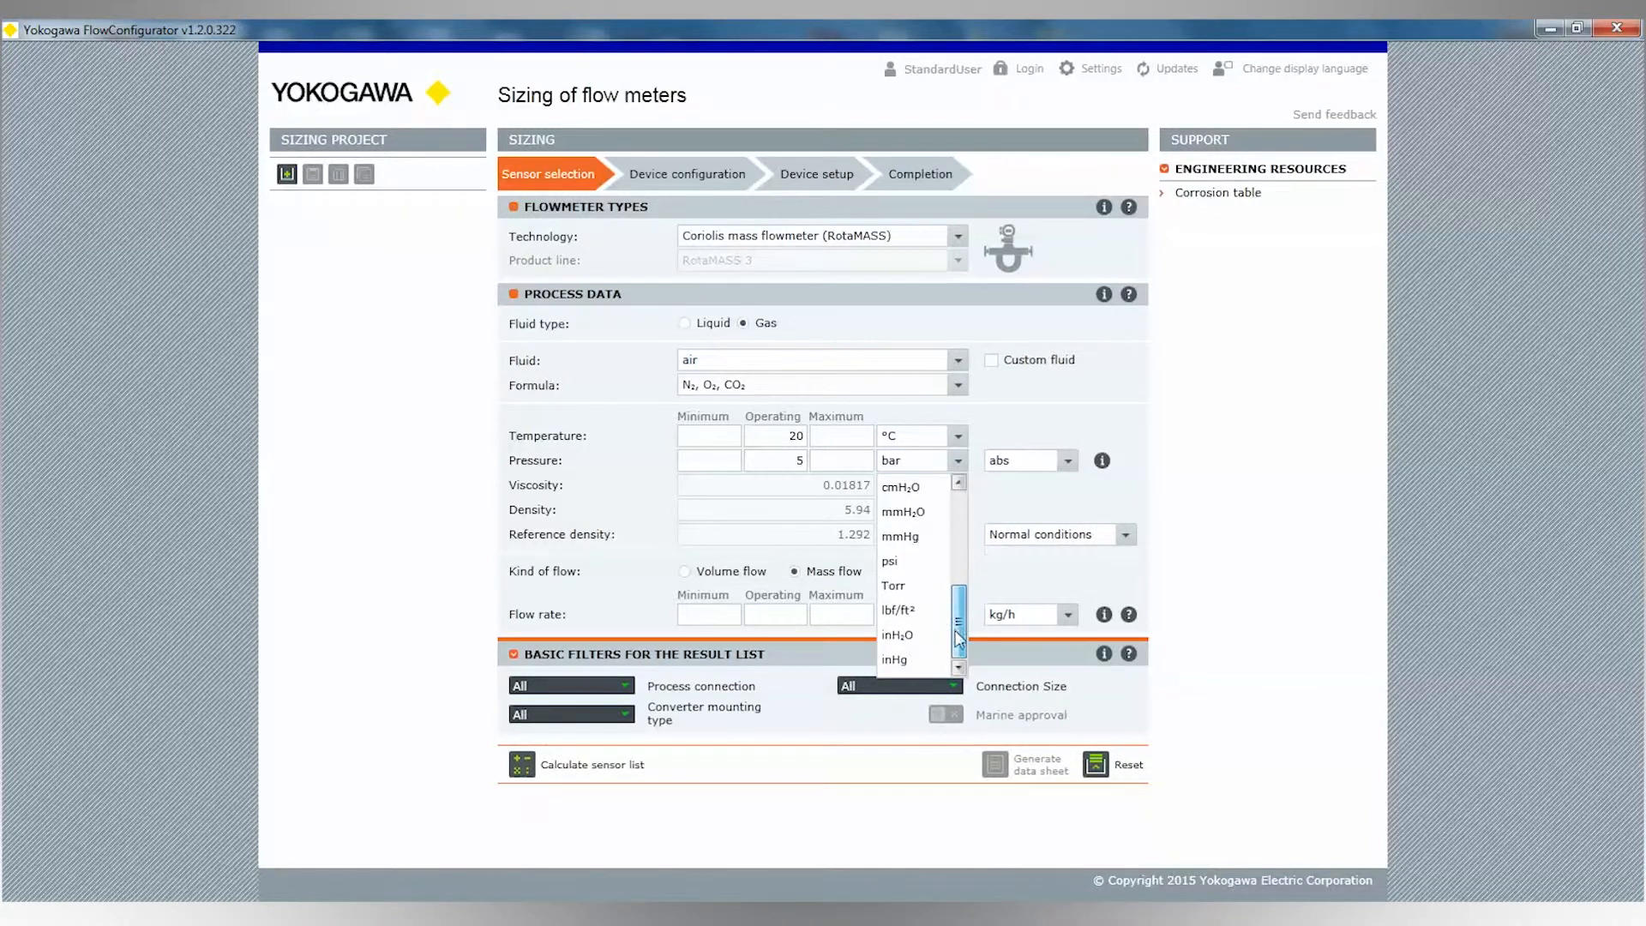
{"action": "left_click", "coordinate": [905, 570]}
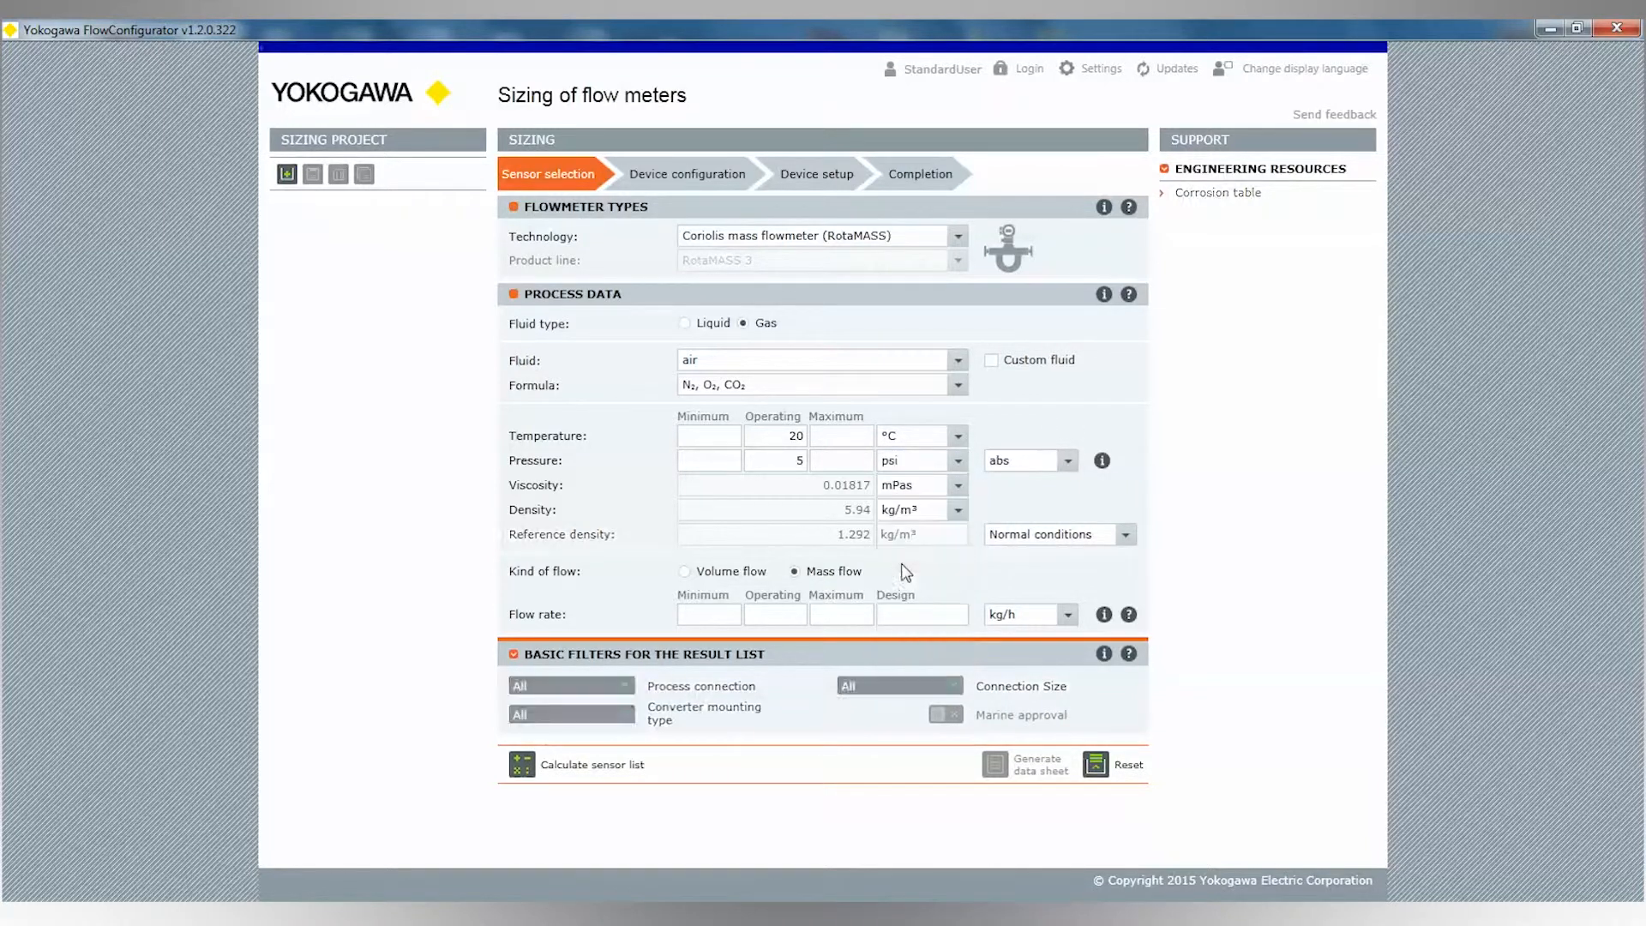
{"action": "left_click", "coordinate": [959, 437]}
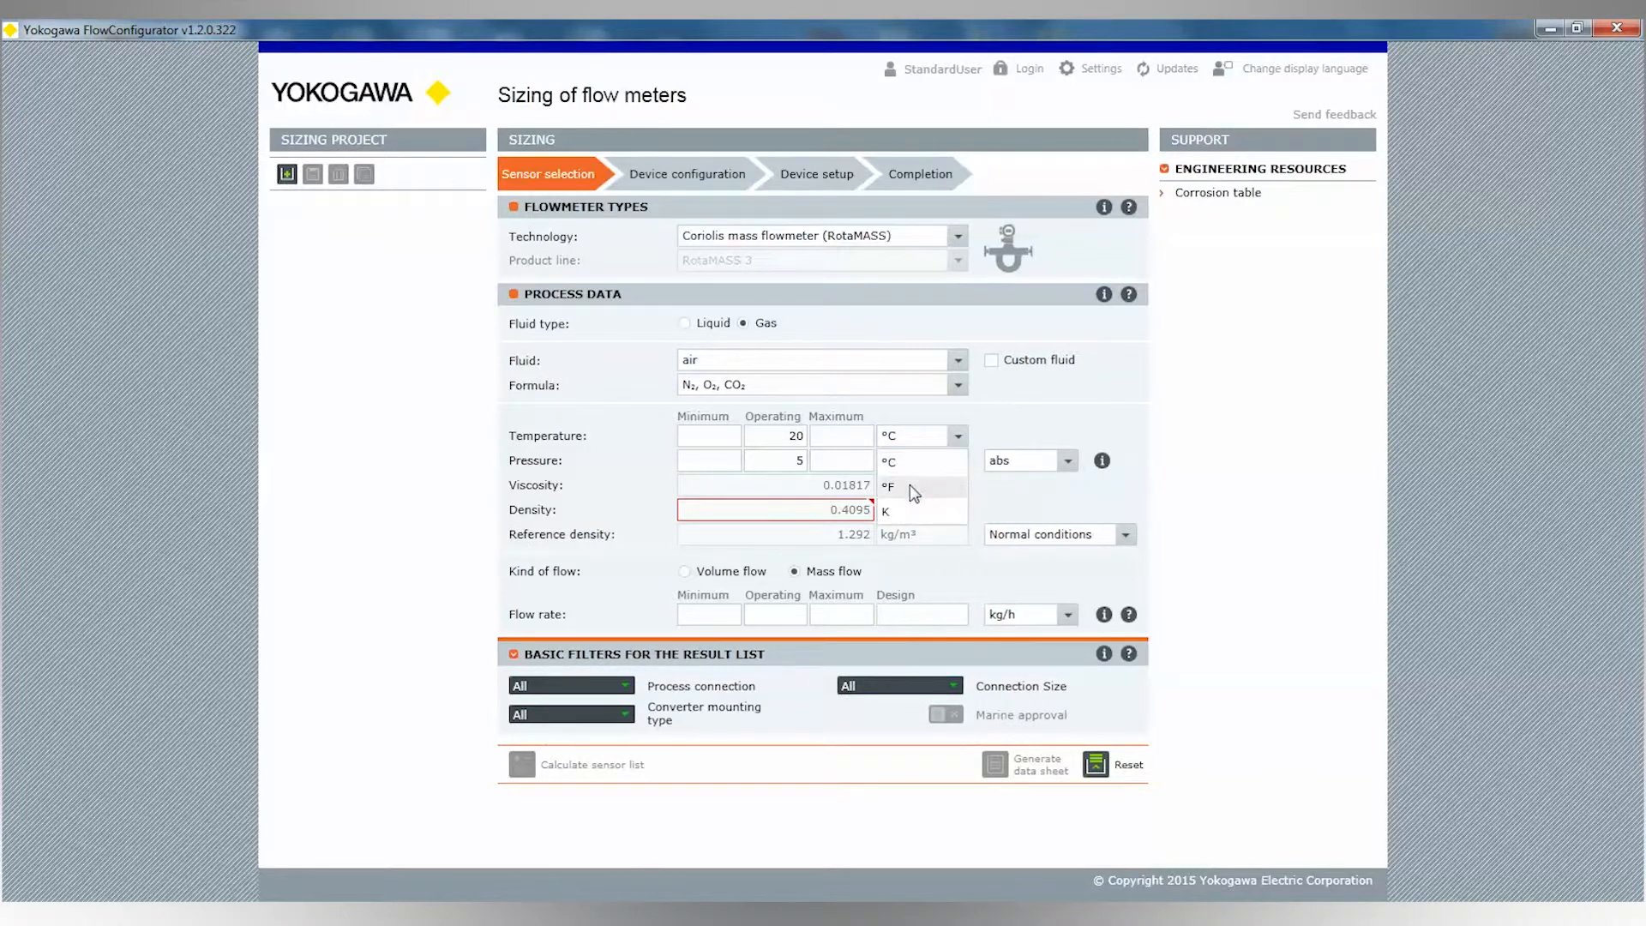
{"action": "left_click", "coordinate": [914, 490]}
{"action": "left_click", "coordinate": [1067, 461]}
{"action": "left_click", "coordinate": [1033, 509]}
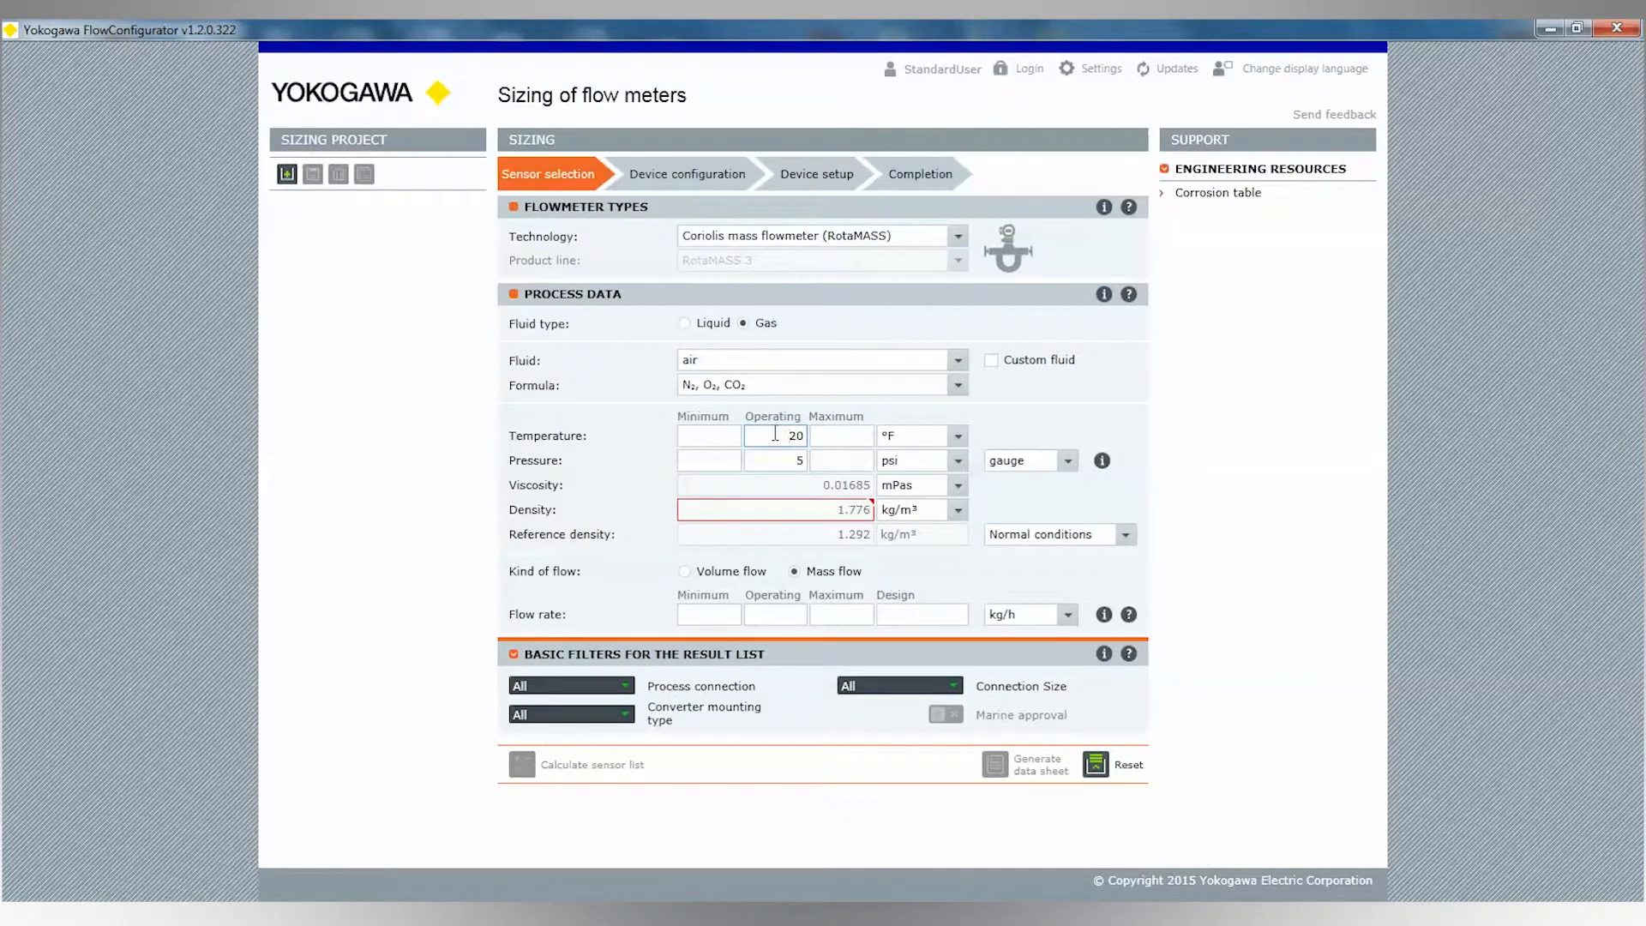
Set the operating pressure to 45 psi.
{"action": "left_click", "coordinate": [780, 459]}
{"action": "mouse_move", "coordinate": [827, 505]}
{"action": "left_click", "coordinate": [780, 435]}
{"action": "double_click", "coordinate": [780, 435]}
{"action": "type", "text": "45"}
{"action": "left_click", "coordinate": [770, 432]}
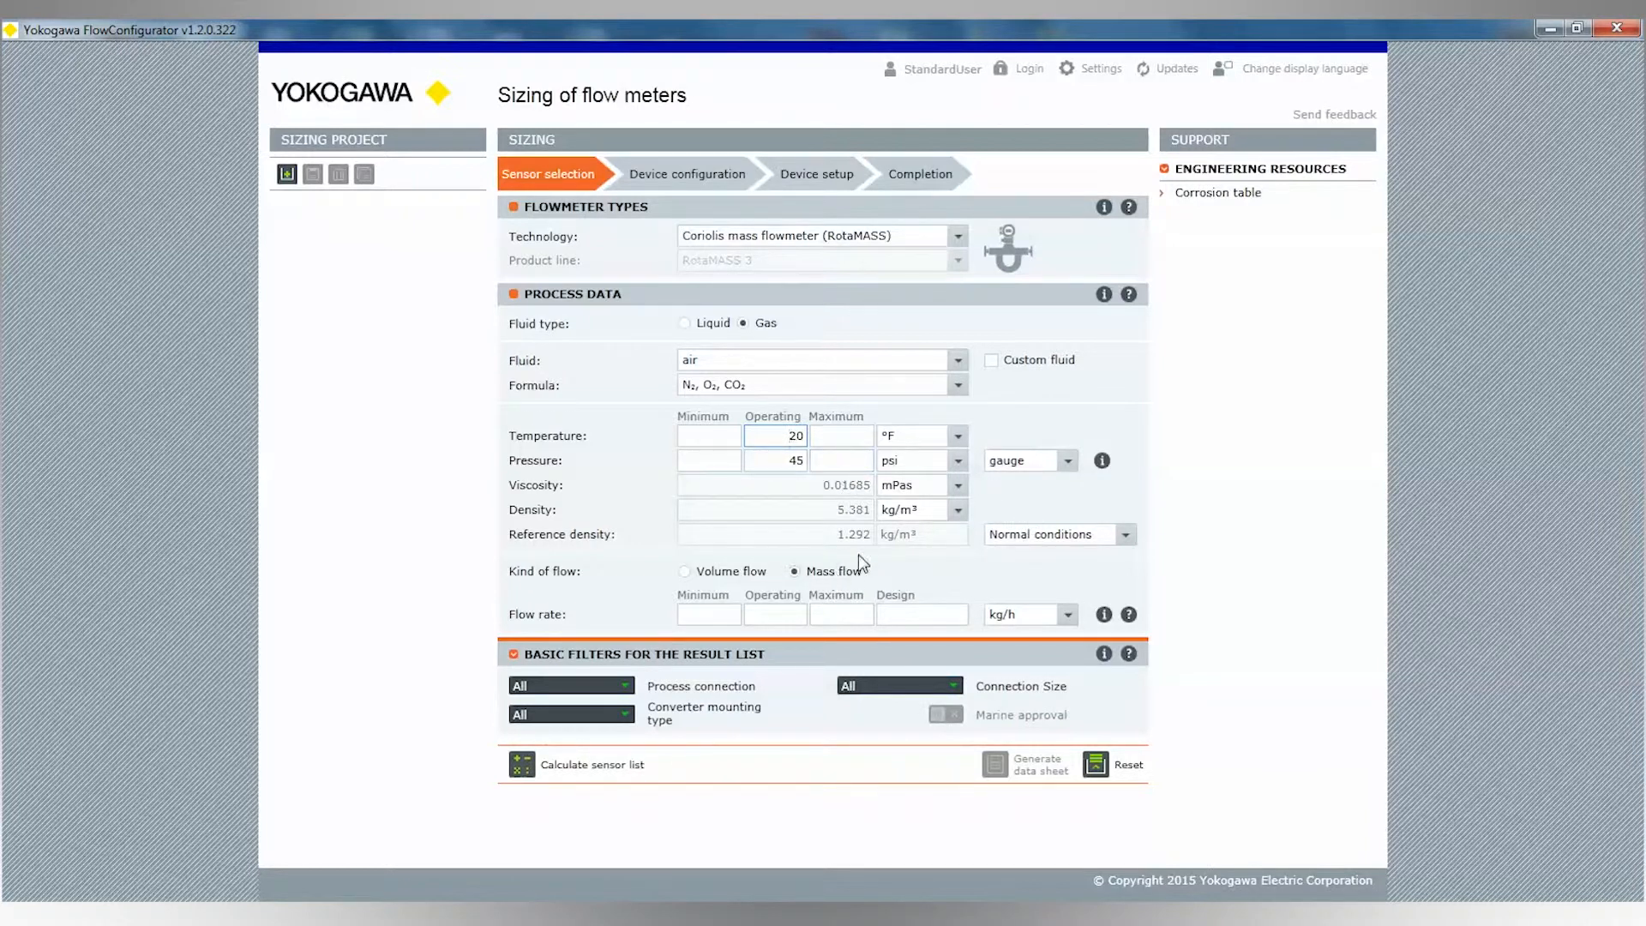
Set the kind of flow to volume flow and enter a maximum flow rate of 5000.
{"action": "left_click", "coordinate": [691, 572]}
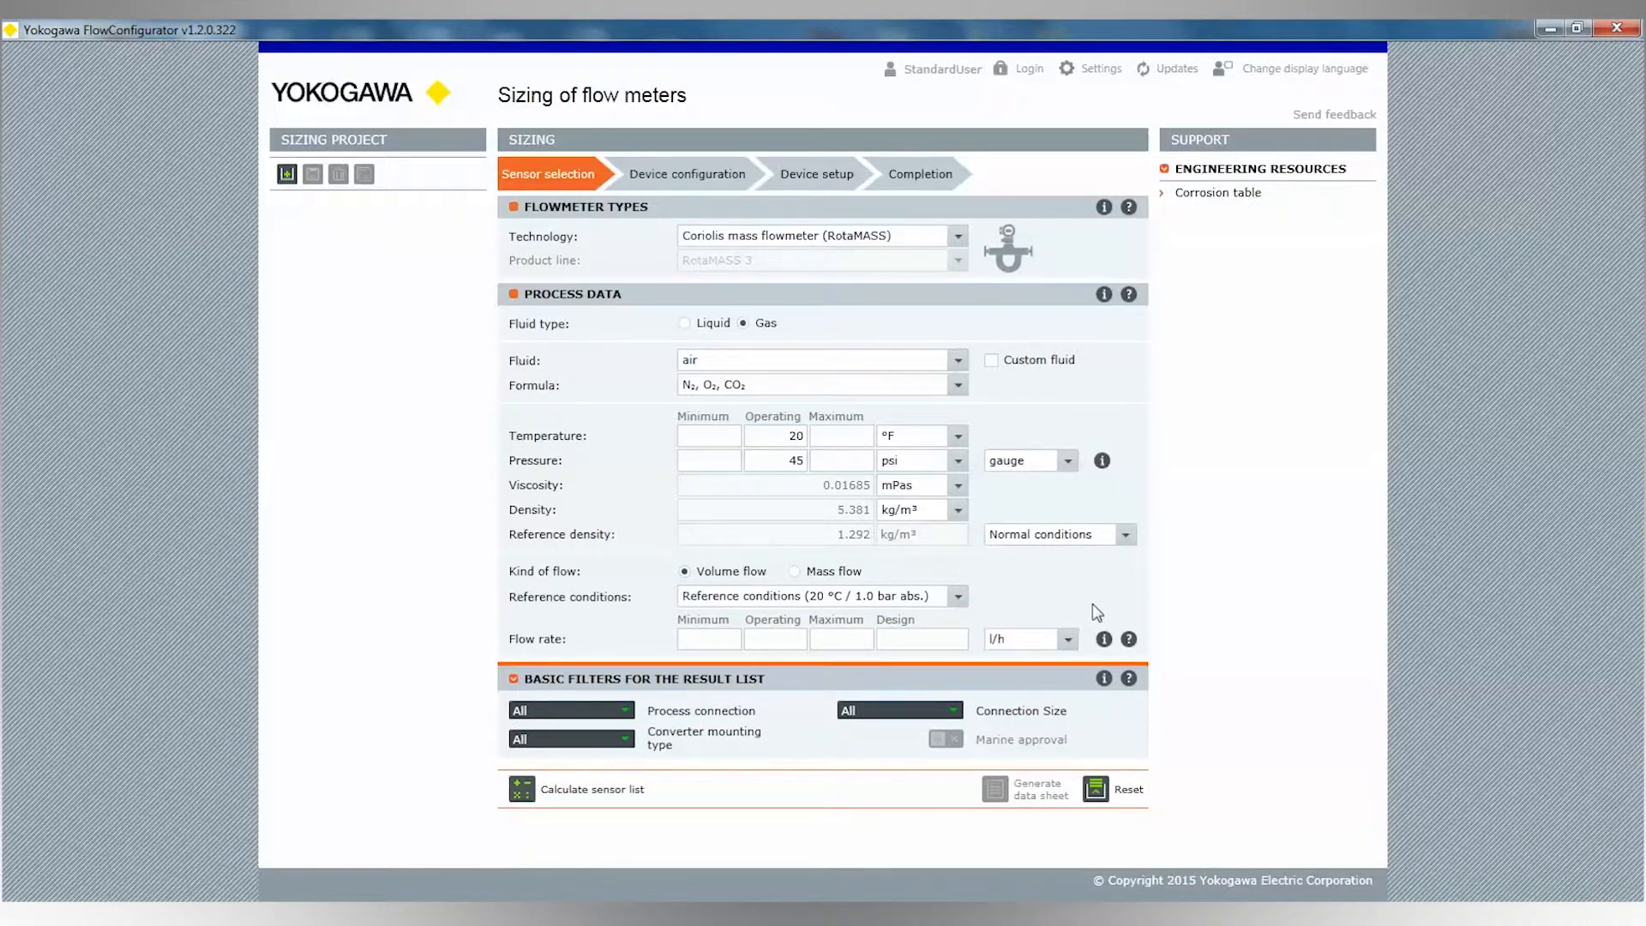
{"action": "left_click", "coordinate": [960, 604]}
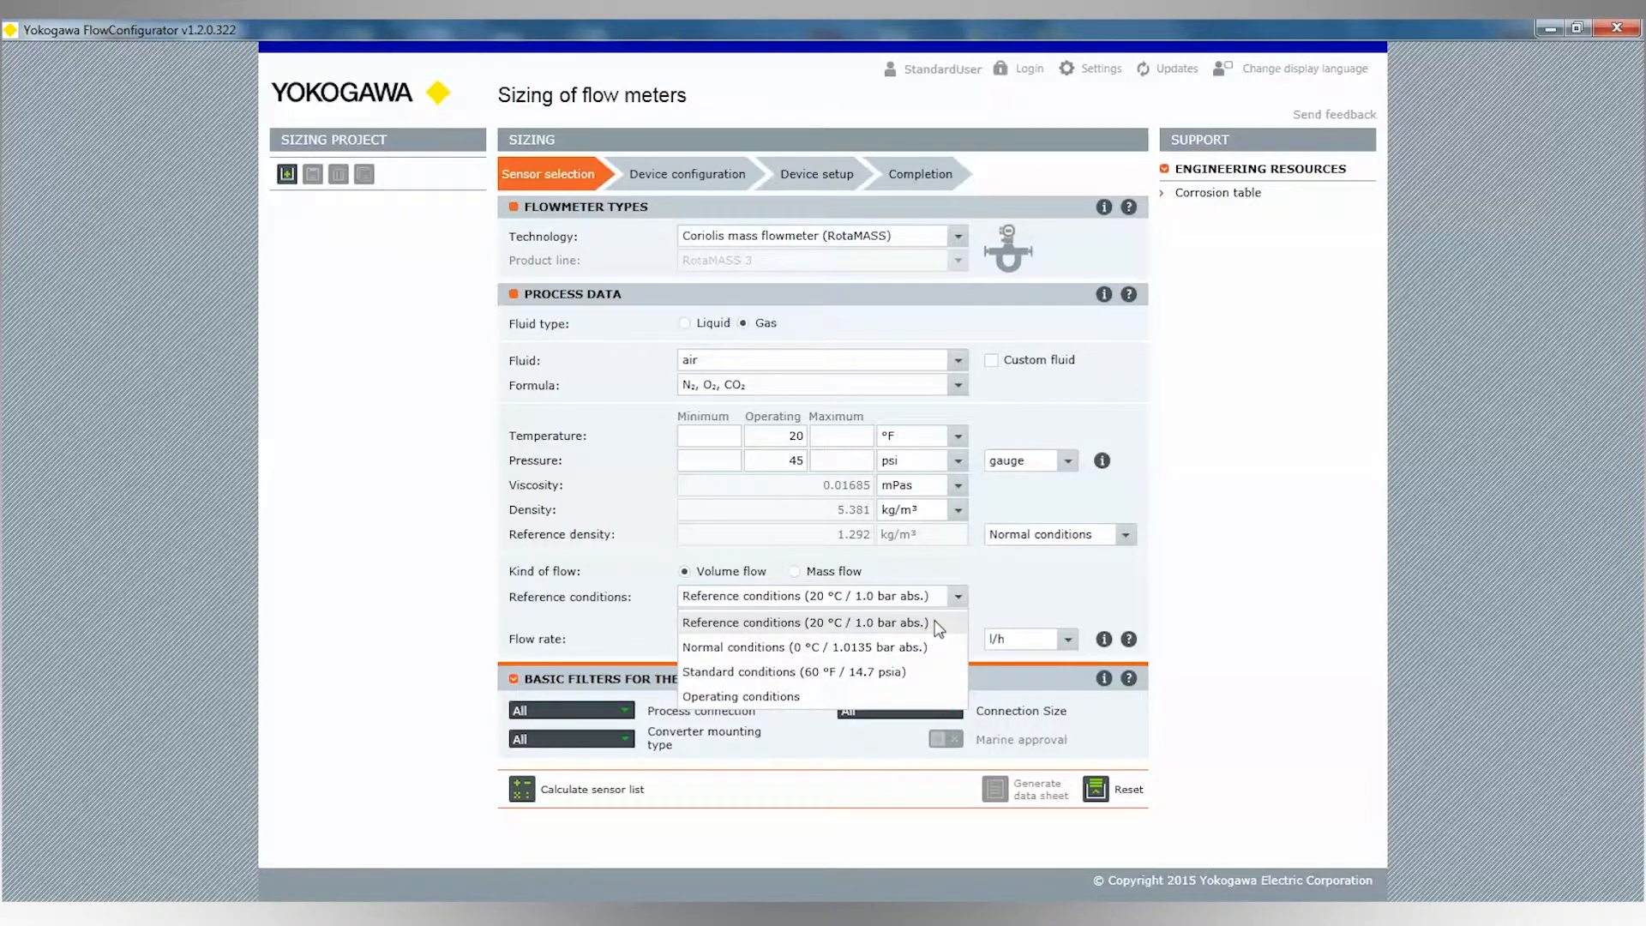
{"action": "left_click", "coordinate": [937, 626]}
{"action": "left_click", "coordinate": [855, 641]}
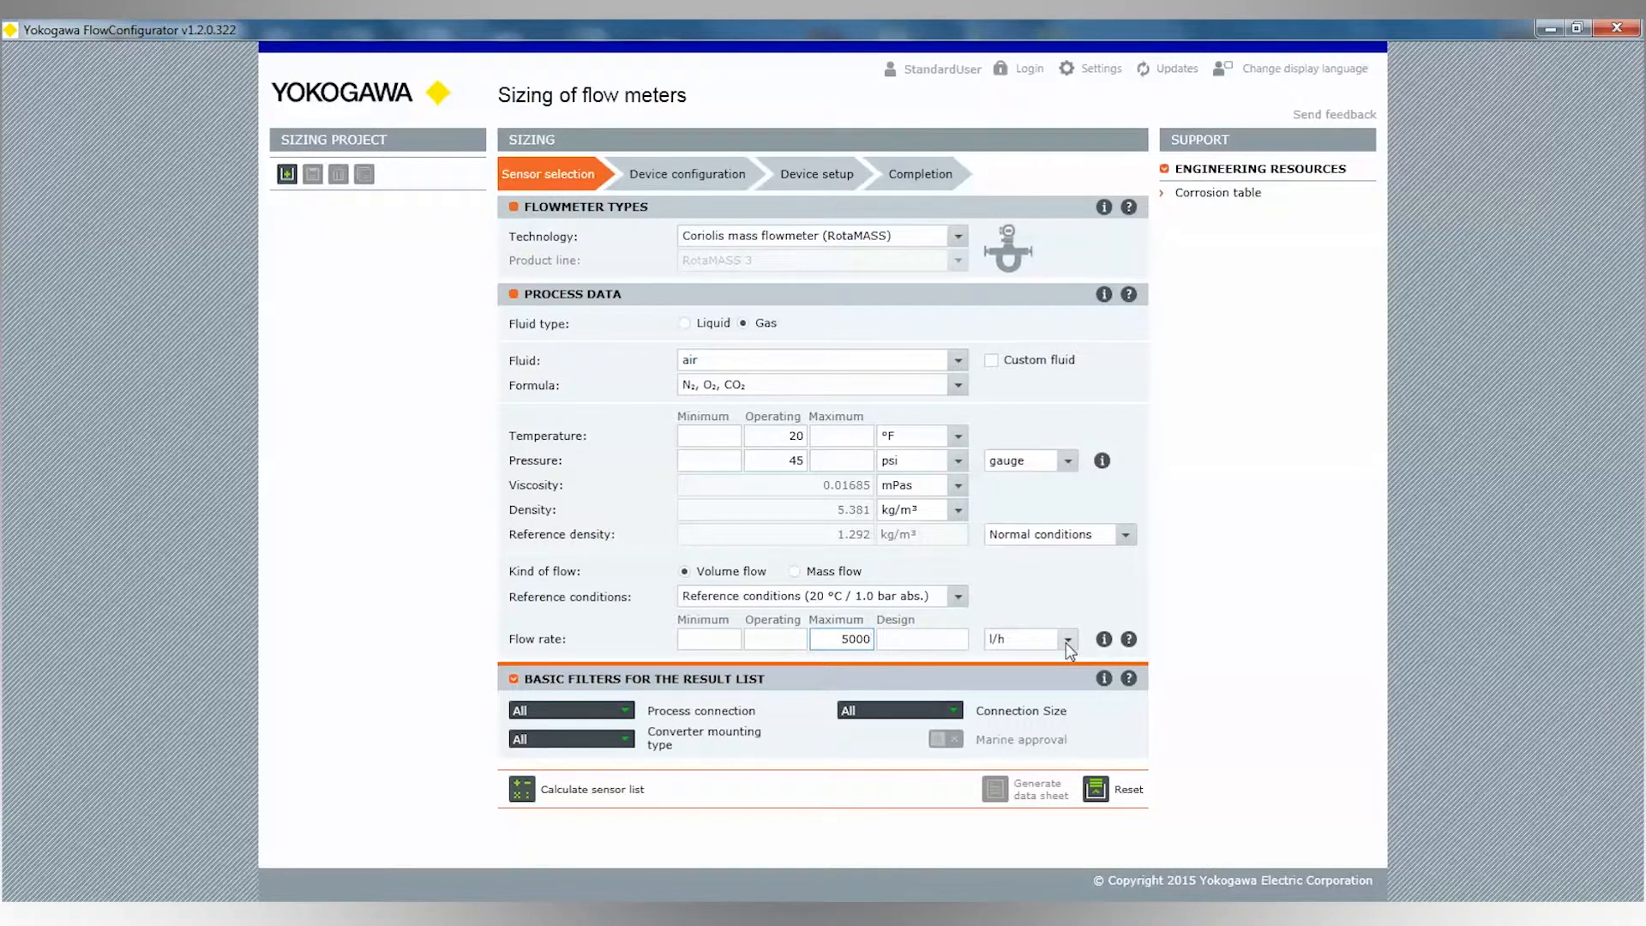
{"action": "left_click", "coordinate": [1068, 641]}
{"action": "left_click_drag", "start_coordinate": [1115, 733], "coordinate": [1115, 821]}
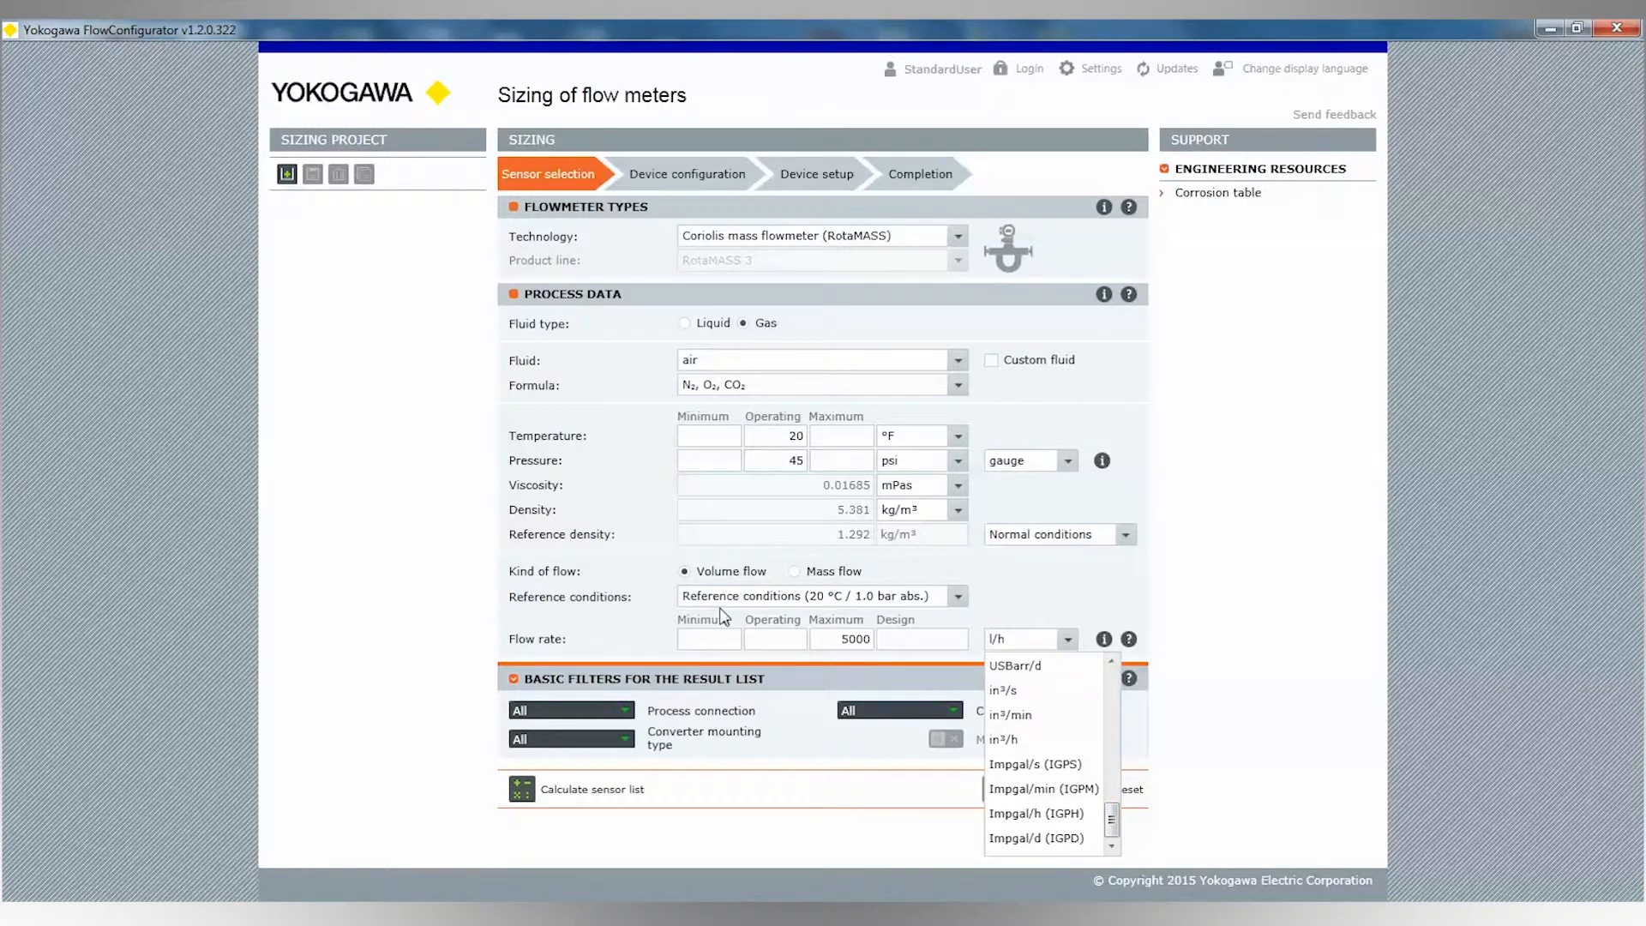
{"action": "left_click_drag", "start_coordinate": [1117, 828], "coordinate": [1110, 668]}
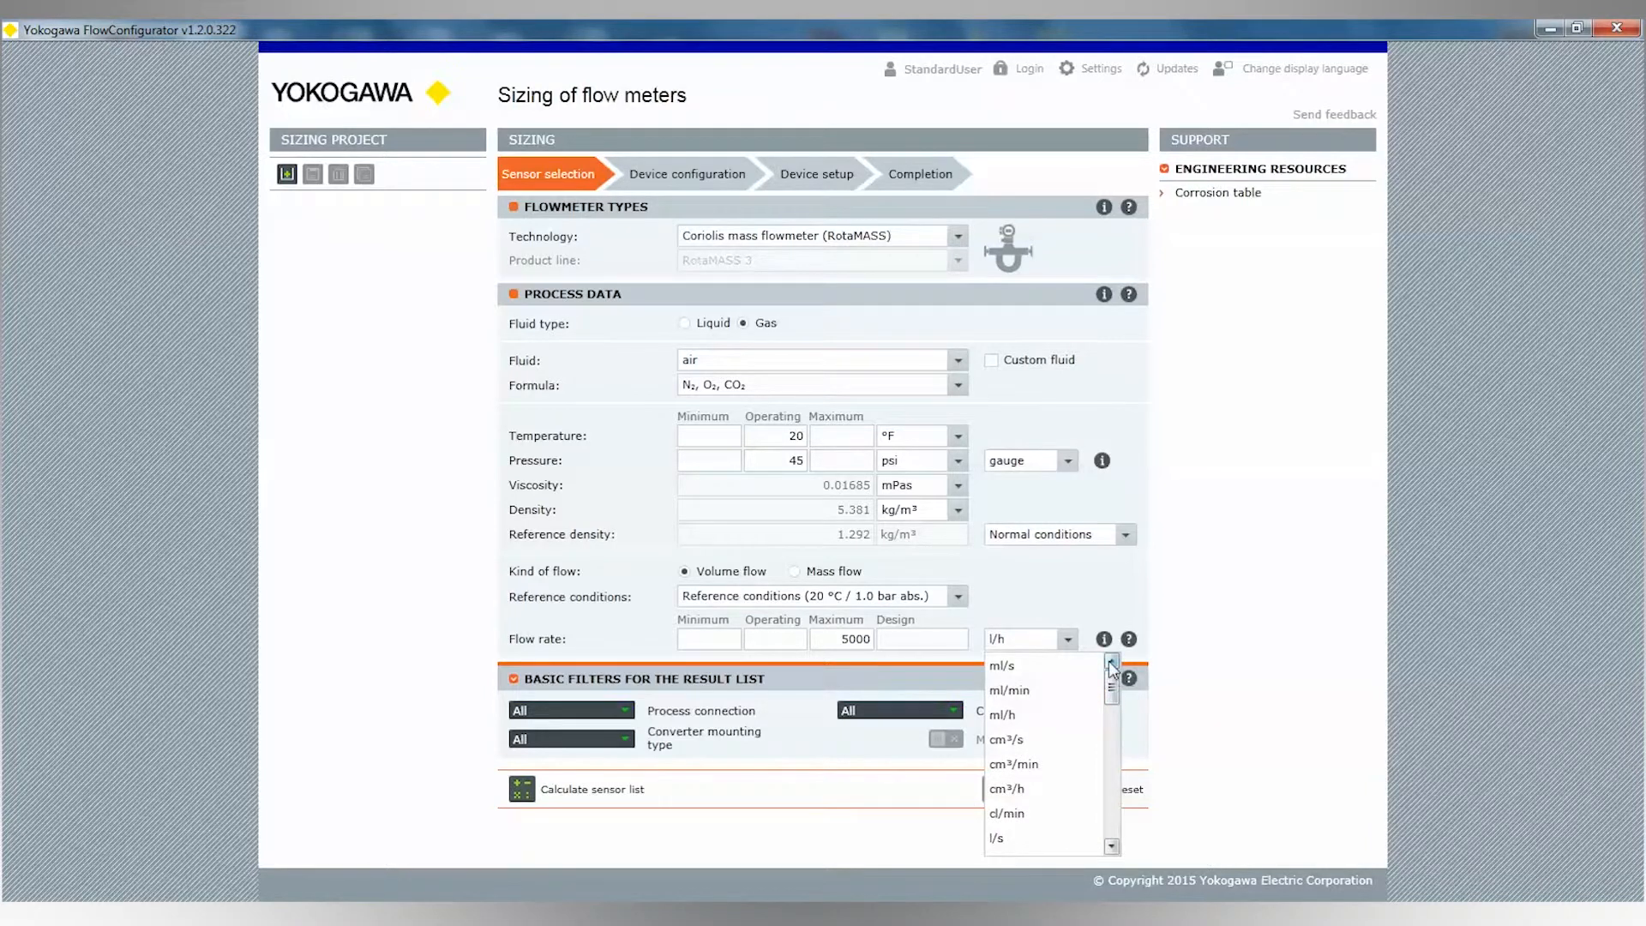
{"action": "left_click", "coordinate": [957, 597]}
Set the reference conditions to Standard conditions (60 °F / 14.7 psia) and the flow rate unit to scfh.
{"action": "left_click", "coordinate": [957, 597]}
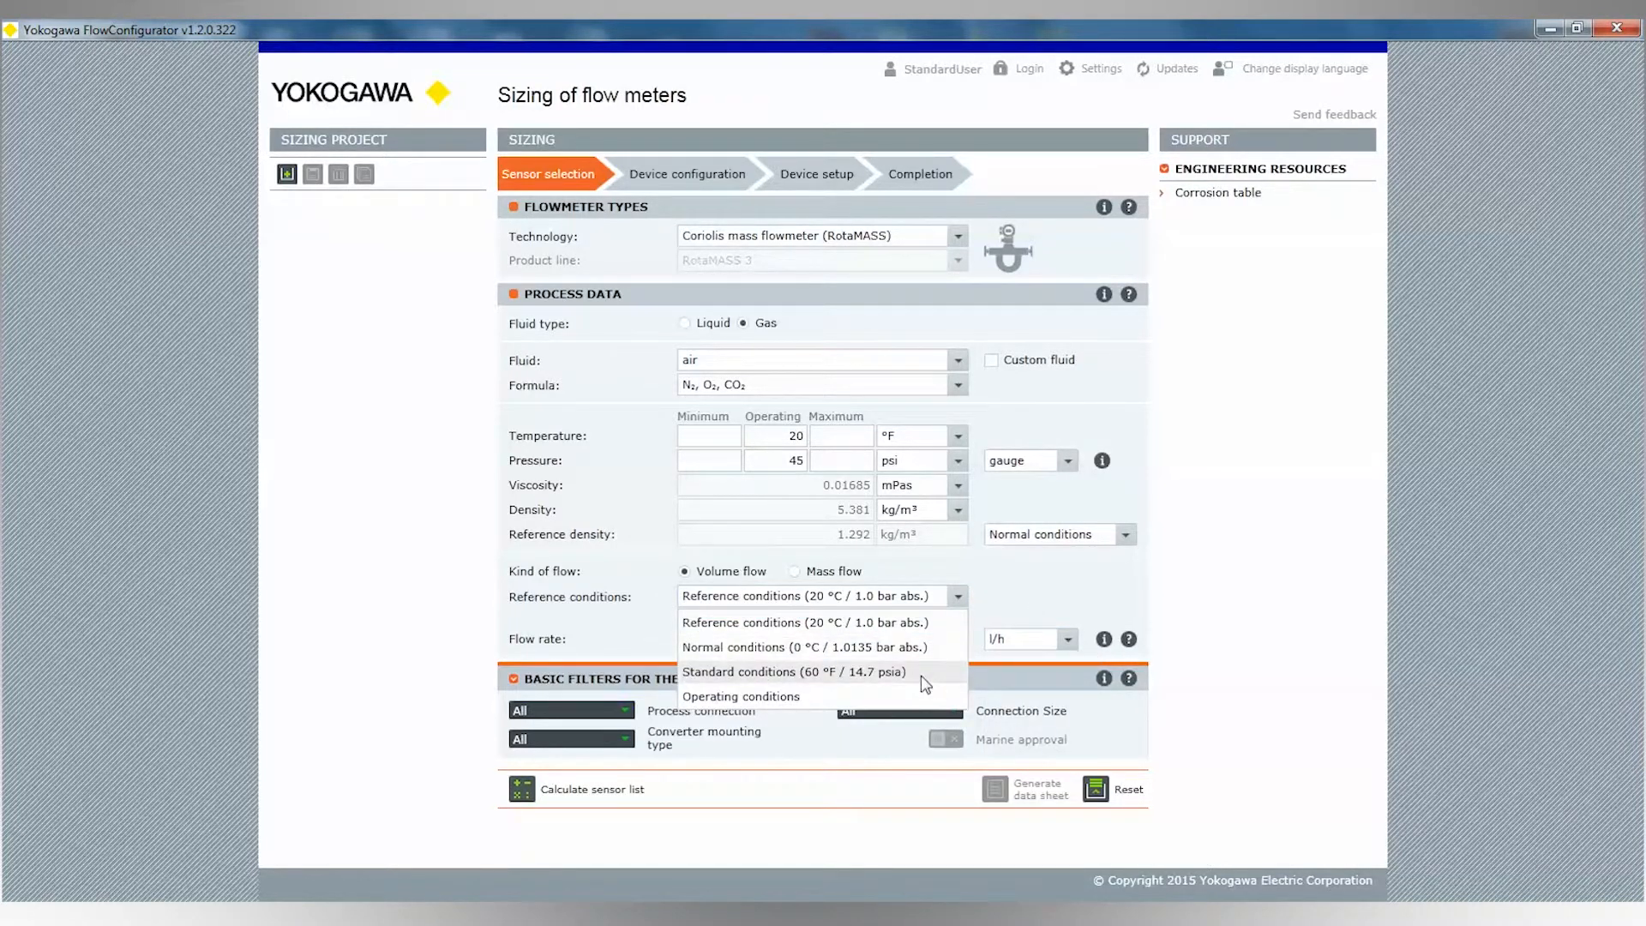
{"action": "left_click", "coordinate": [846, 672]}
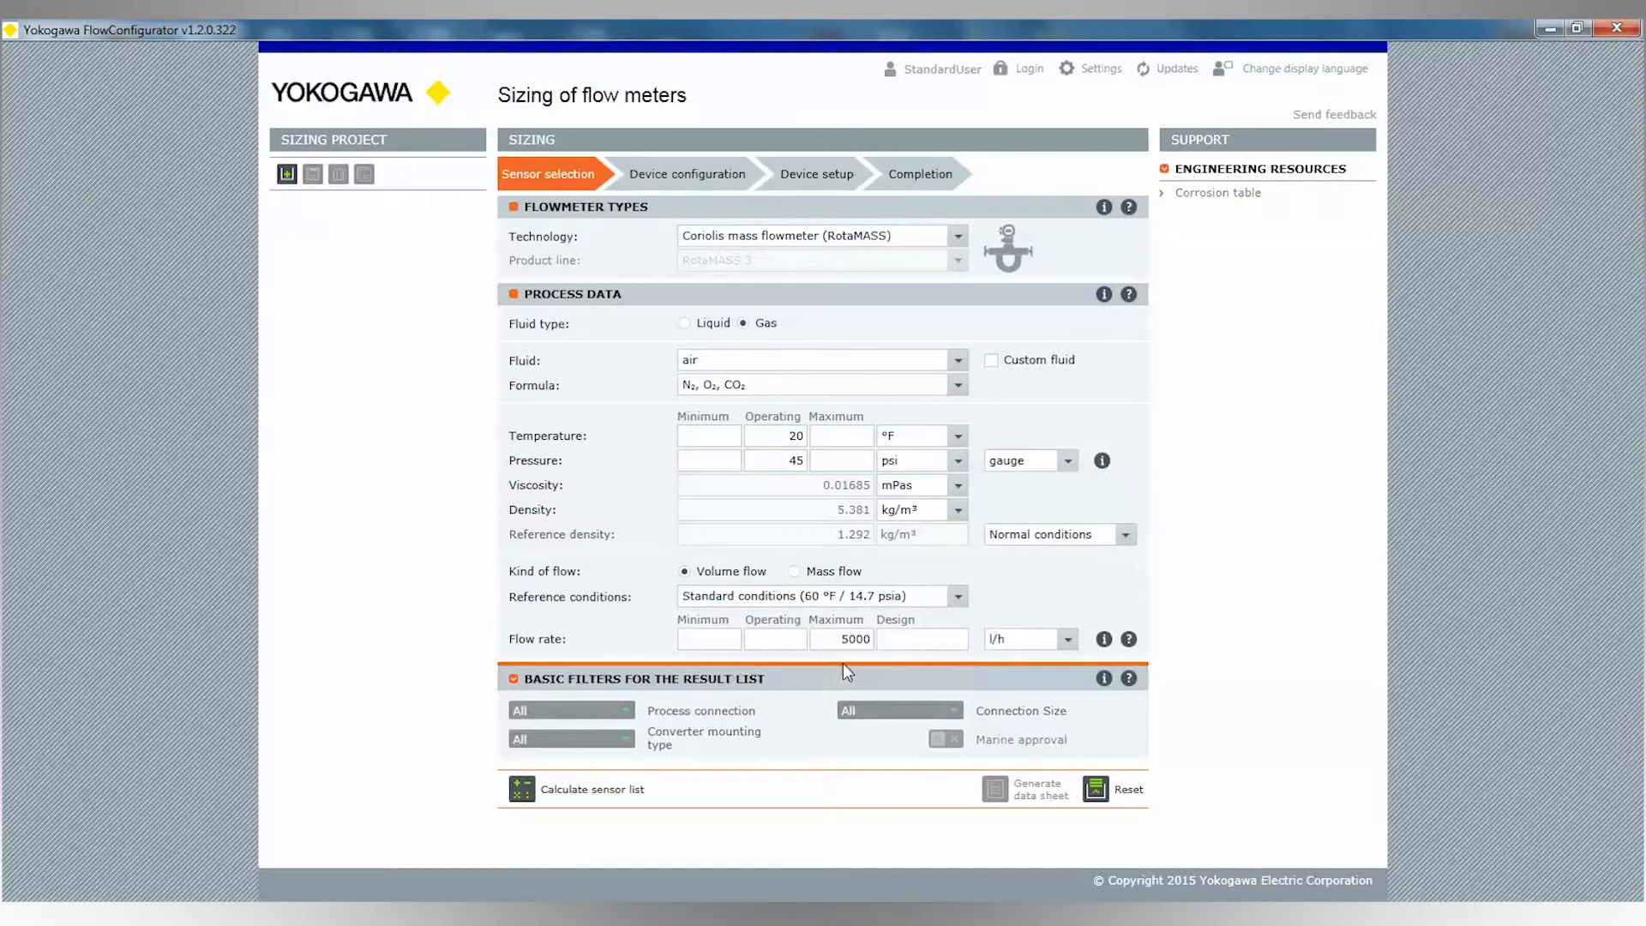
{"action": "left_click", "coordinate": [1067, 645]}
{"action": "left_click_drag", "start_coordinate": [1070, 698], "coordinate": [1072, 814]}
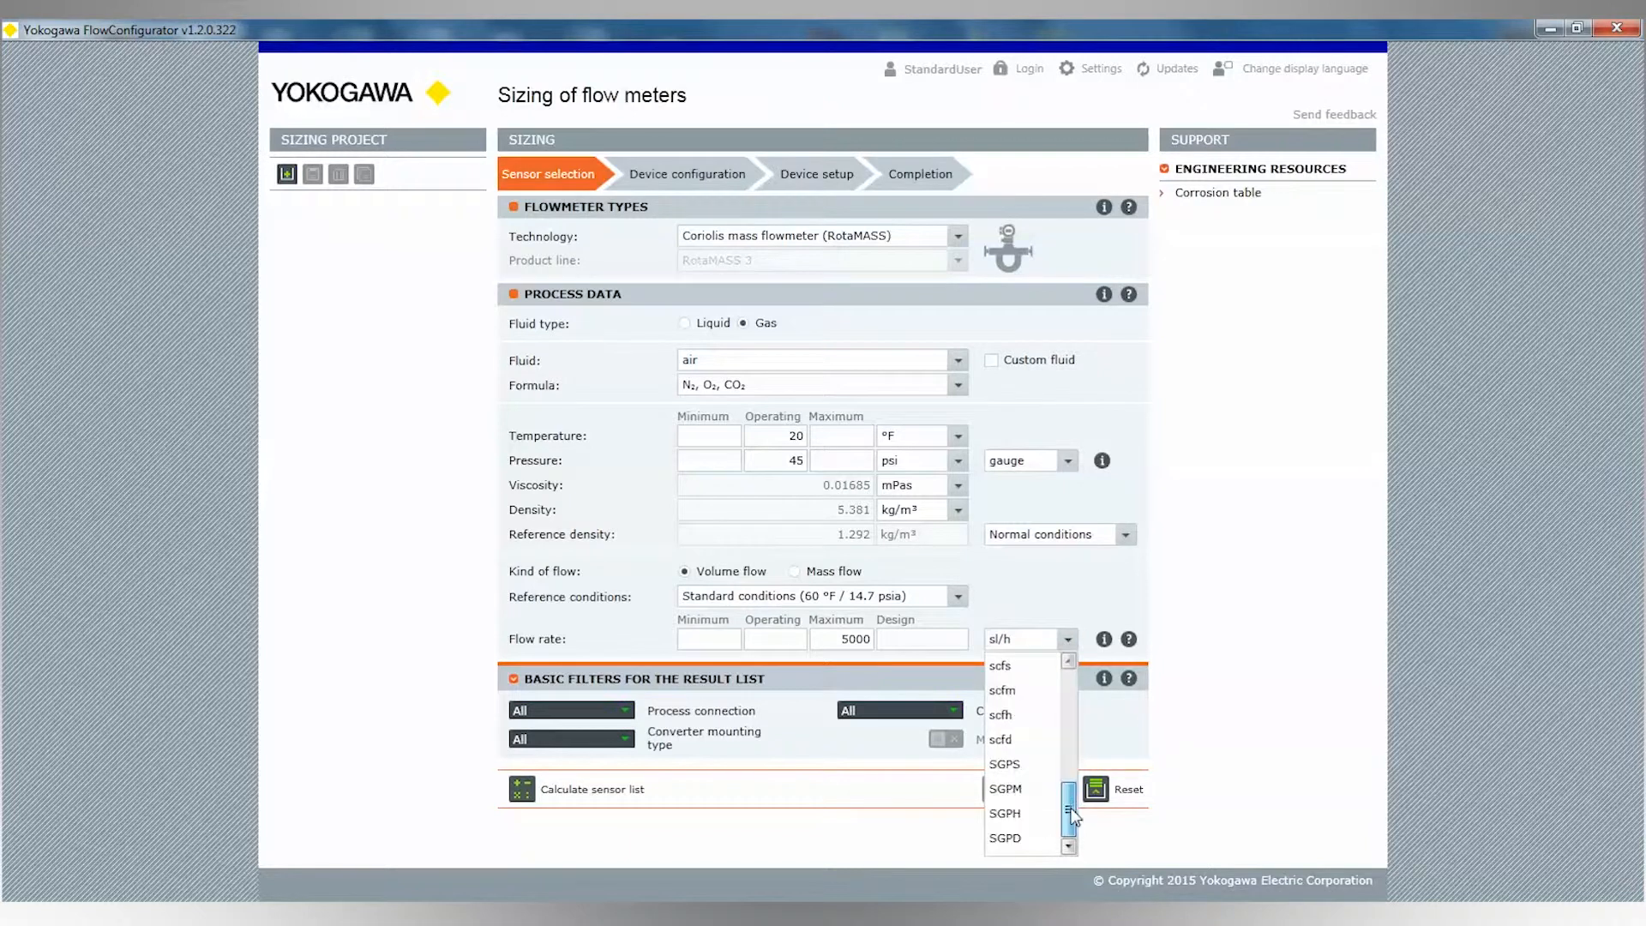
{"action": "left_click", "coordinate": [1008, 715]}
{"action": "left_click", "coordinate": [958, 597]}
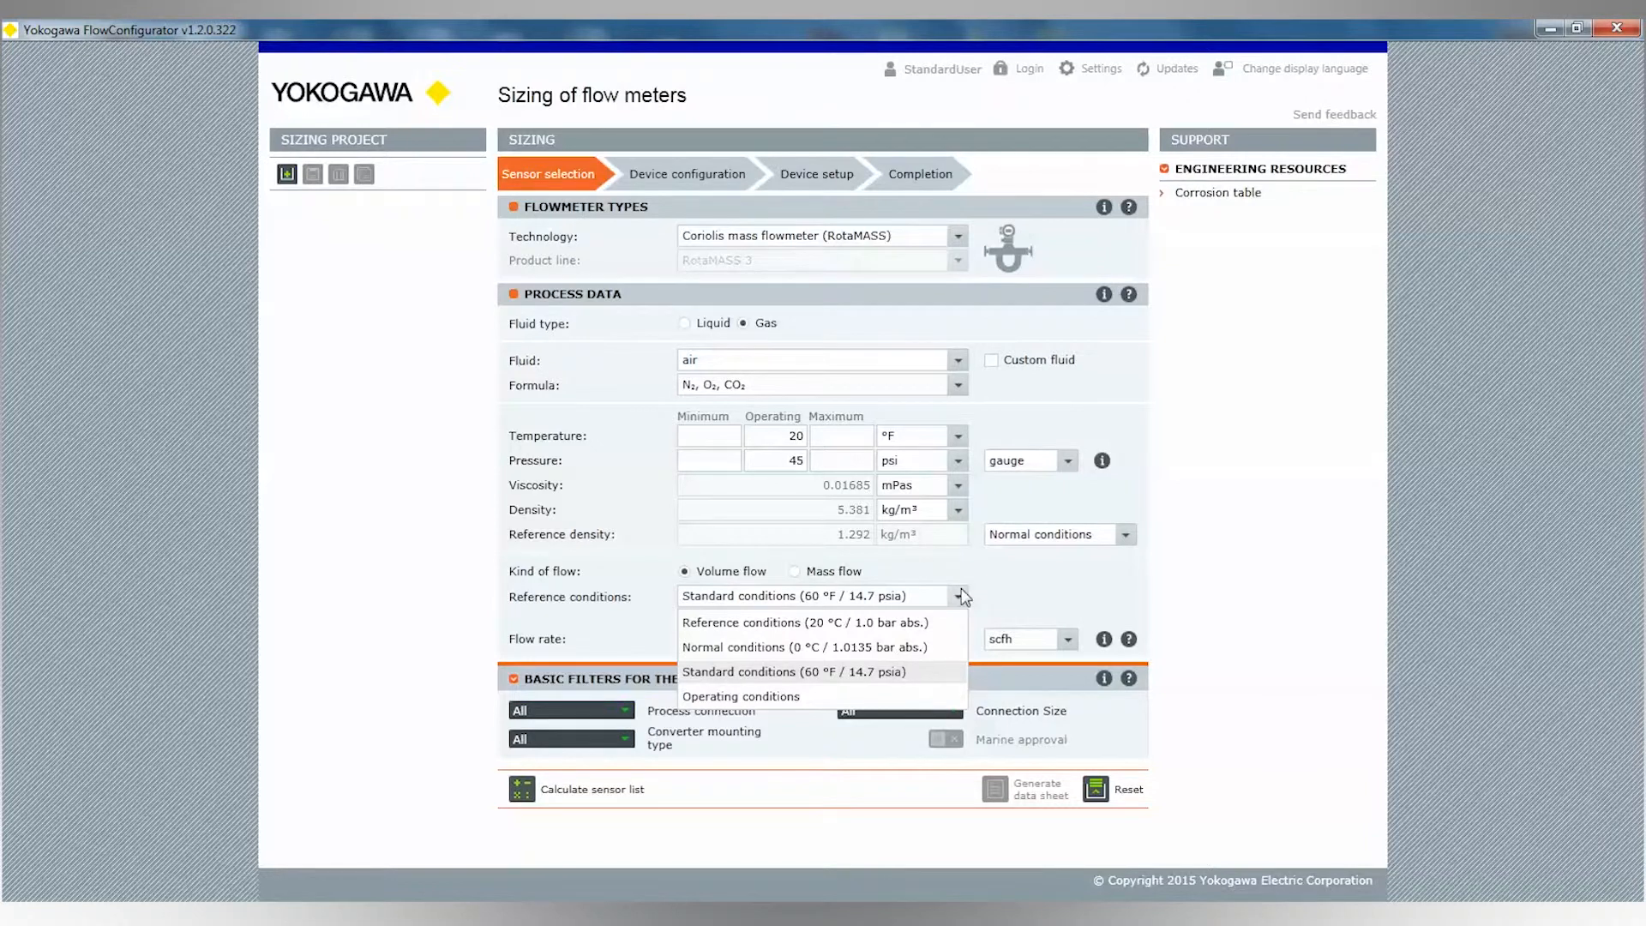
{"action": "left_click", "coordinate": [960, 597]}
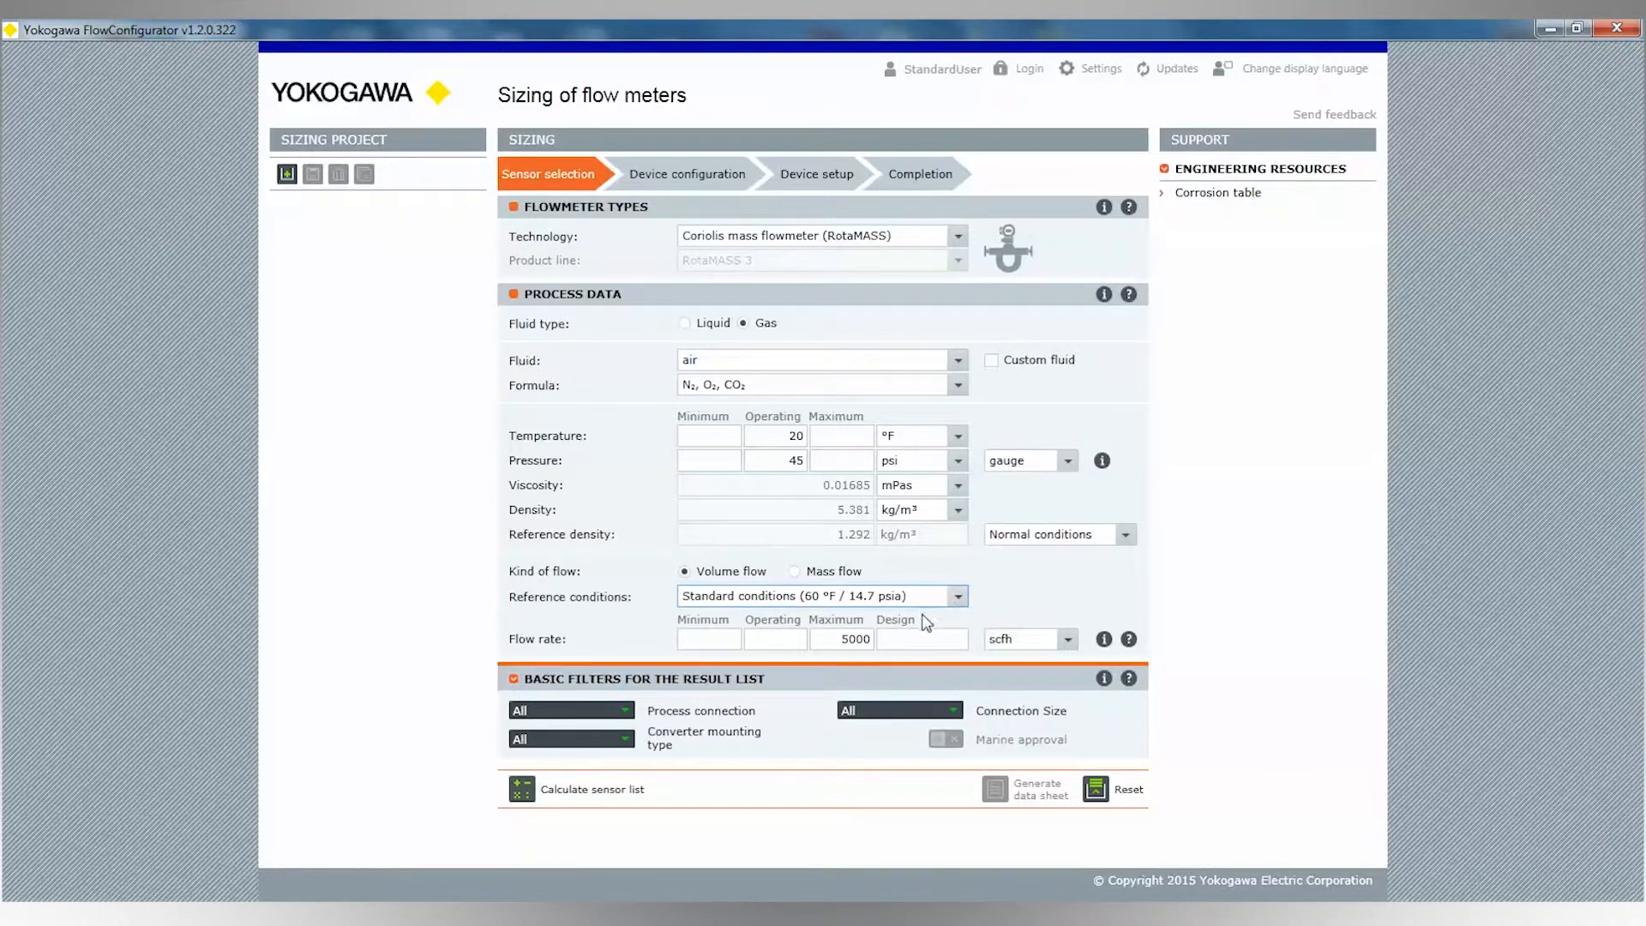
{"action": "left_click", "coordinate": [830, 636]}
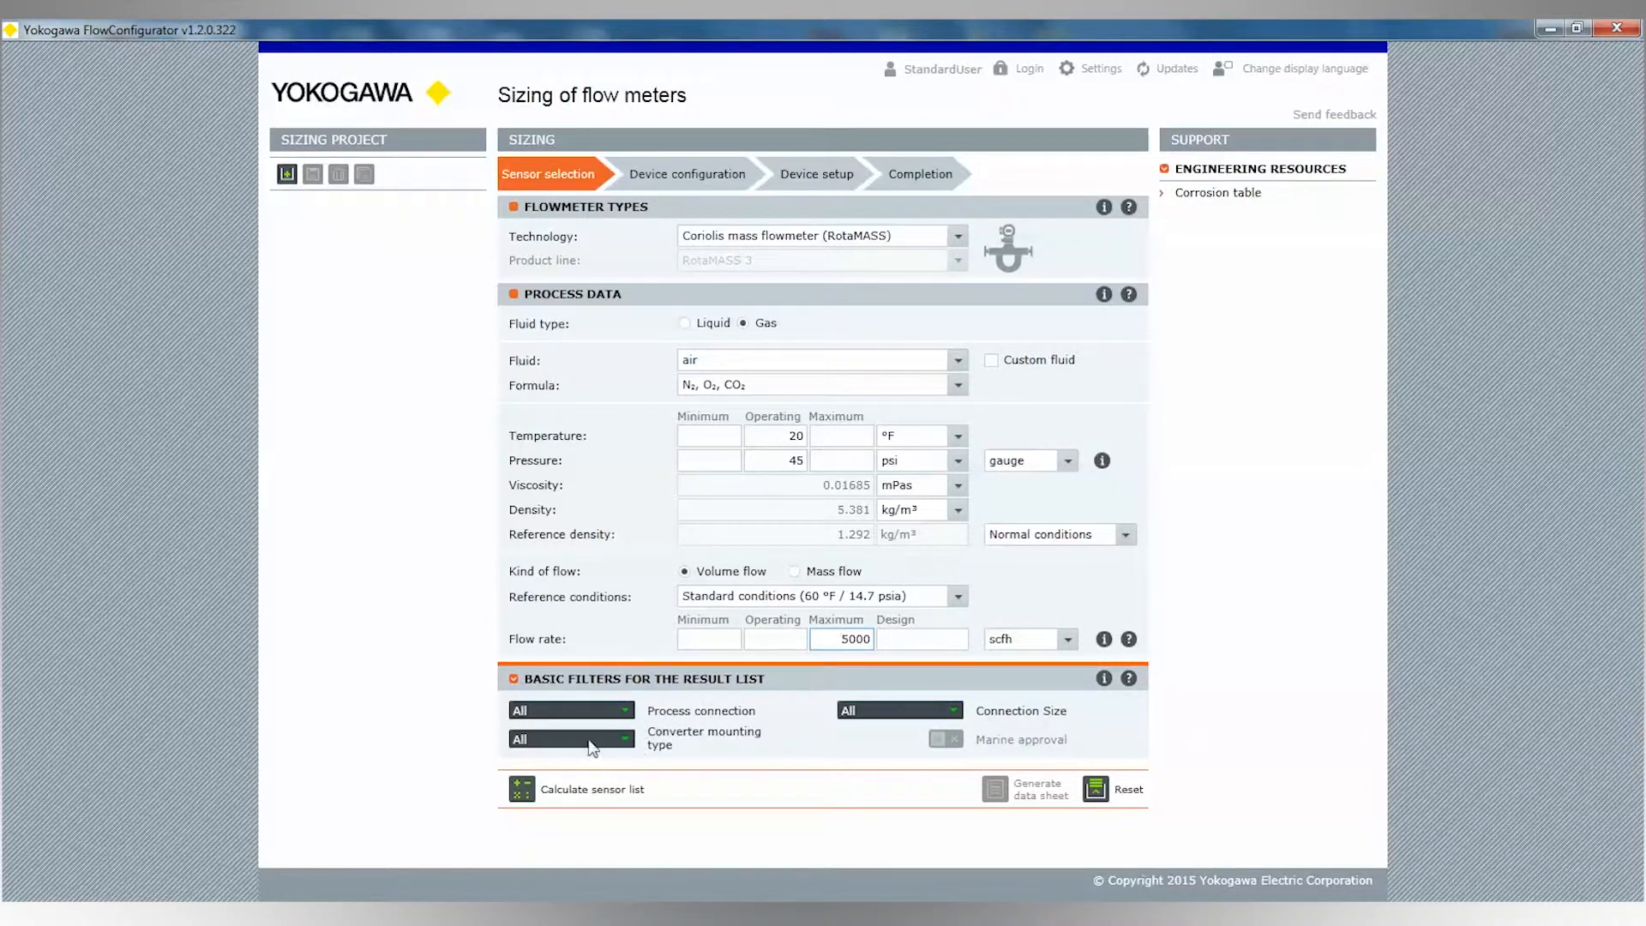
Calculate the sensor list and expand the RotaMASS 3 - RCCX34 result to review its basic data.
{"action": "left_click", "coordinate": [523, 793]}
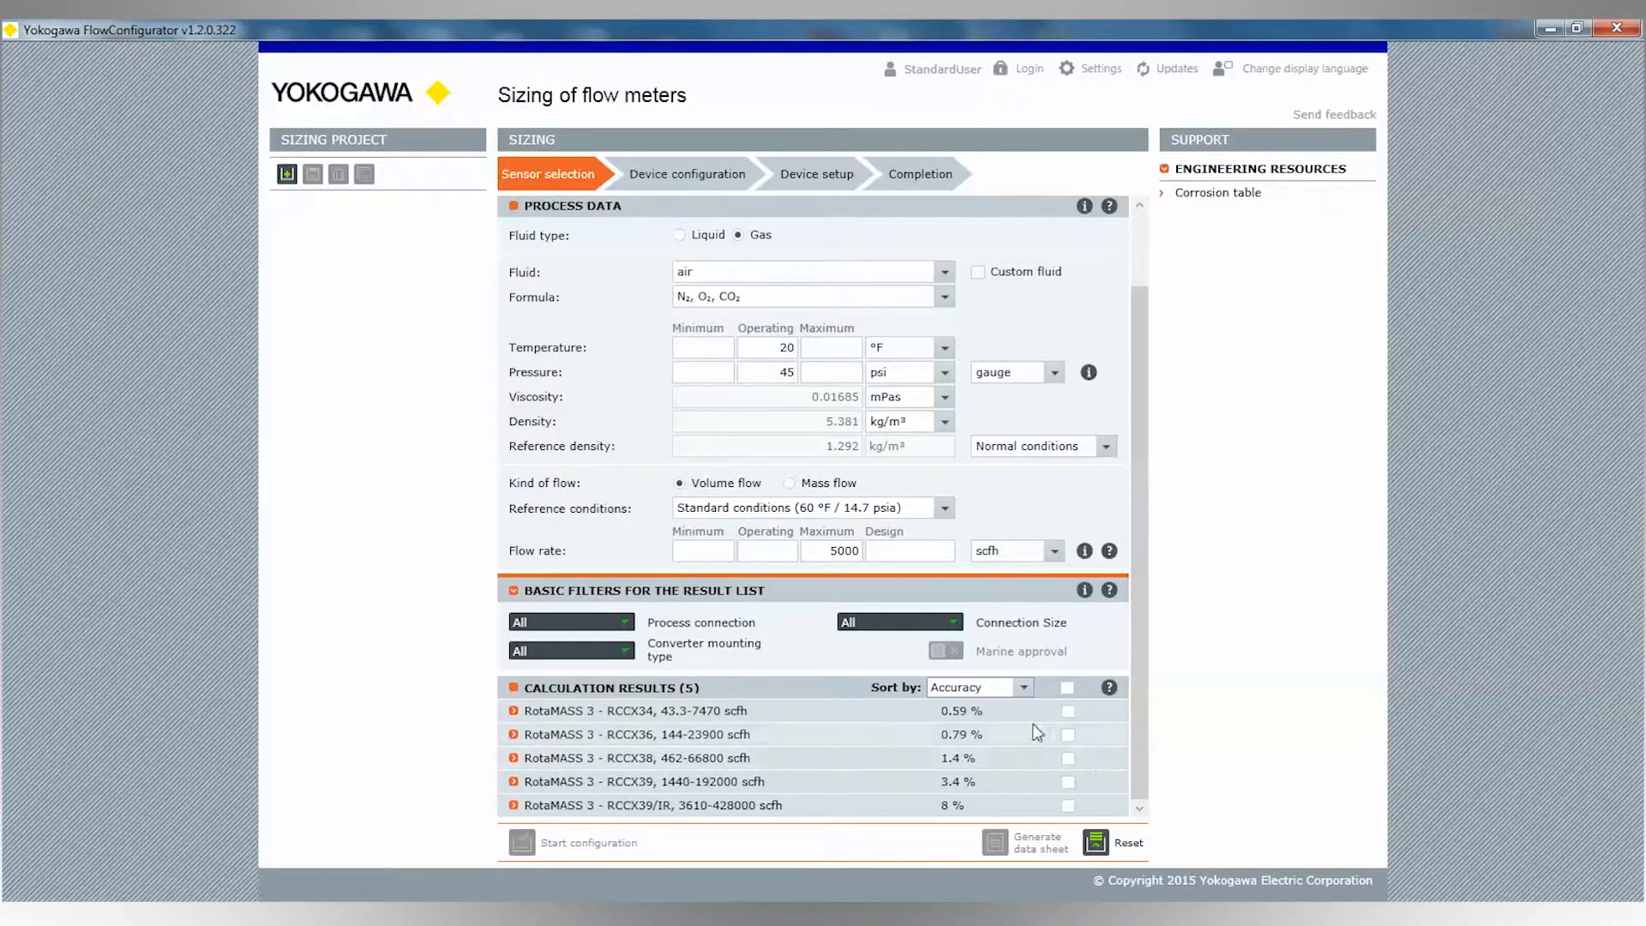
{"action": "left_click", "coordinate": [514, 711]}
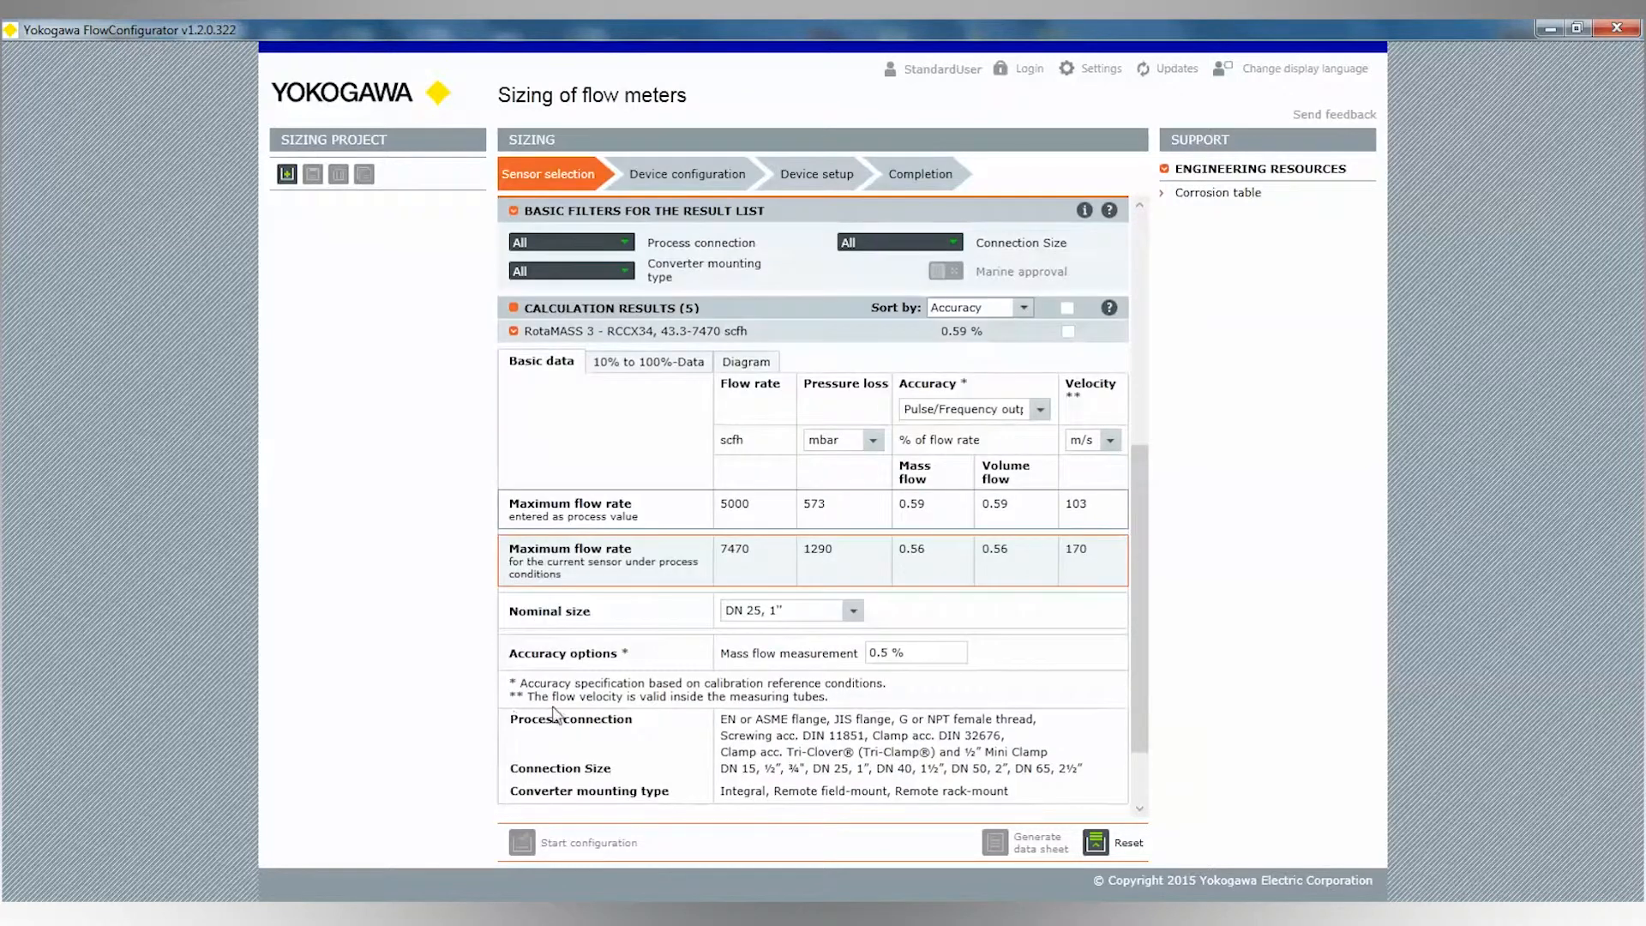
{"action": "scroll", "coordinate": [1140, 631], "scroll_direction": "down", "scroll_amount": 1}
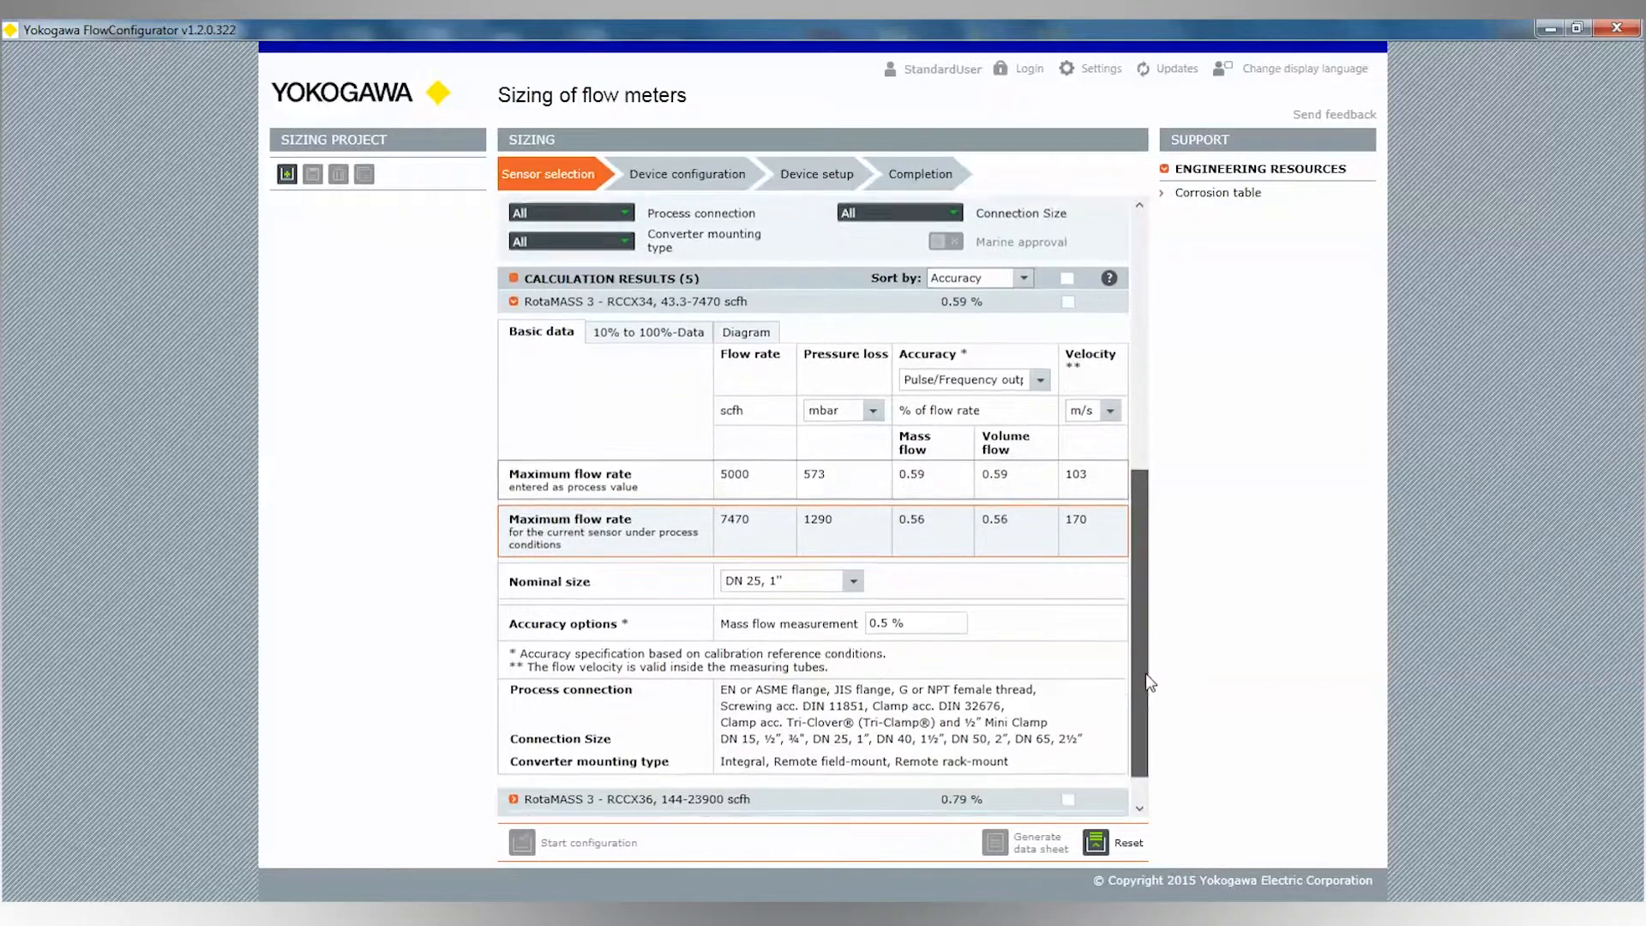
{"action": "scroll", "coordinate": [1134, 583], "scroll_direction": "up", "scroll_amount": 3}
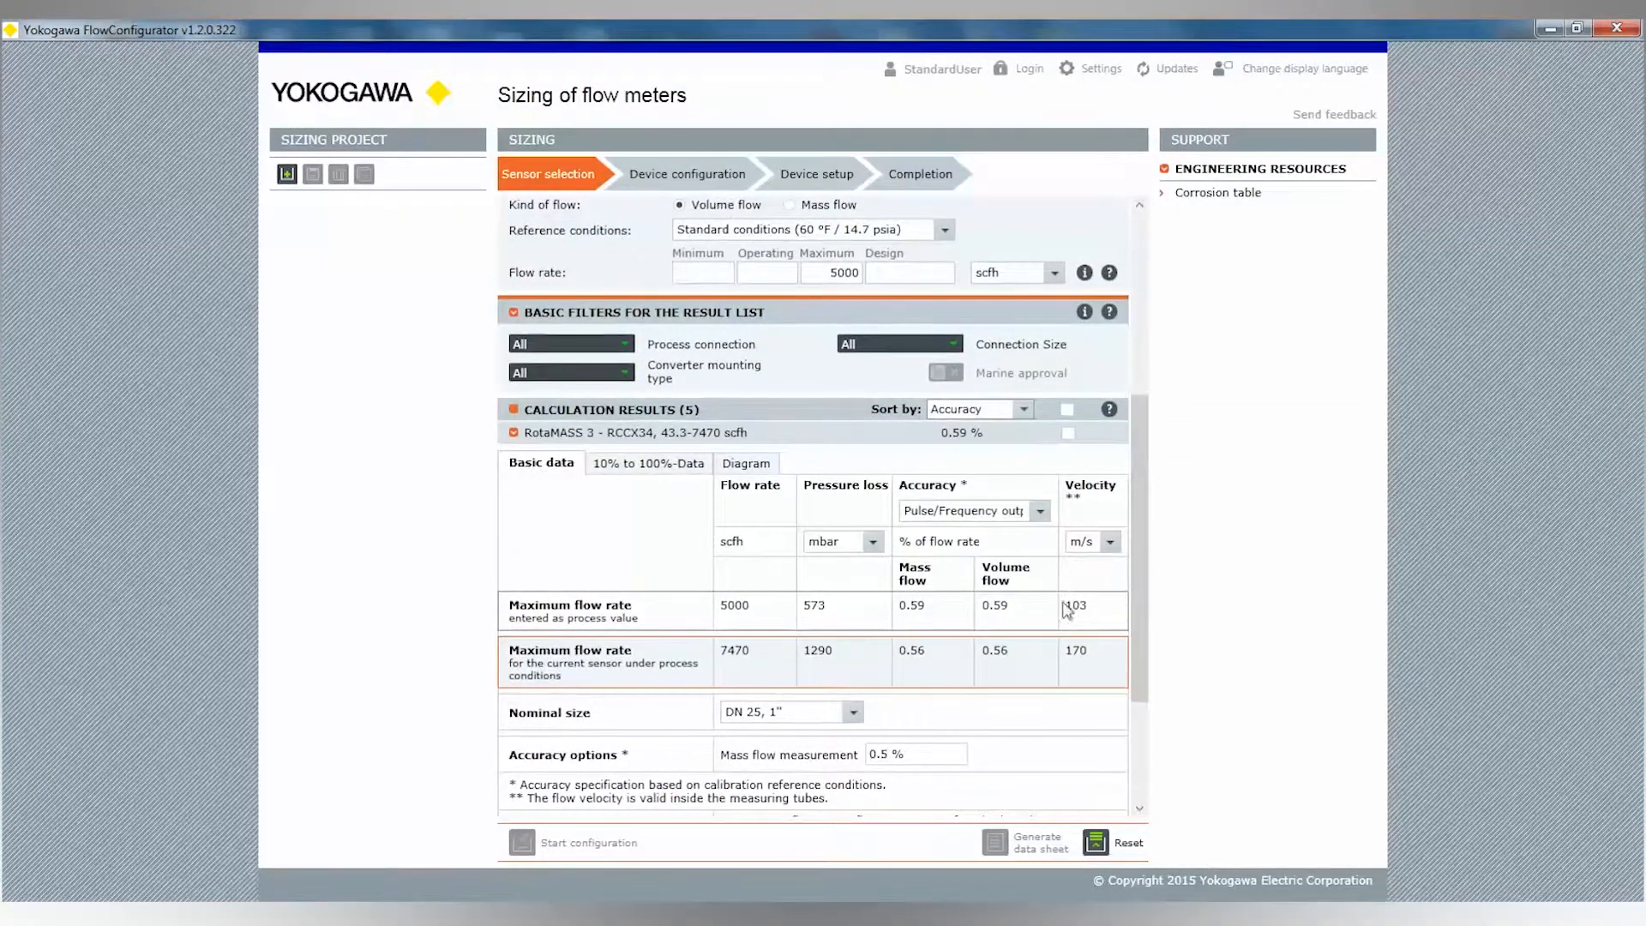
Examine the RCCX34 10% to 100% data and its diagram, hiding and showing the volume flow accuracy curve.
{"action": "left_click", "coordinate": [662, 465]}
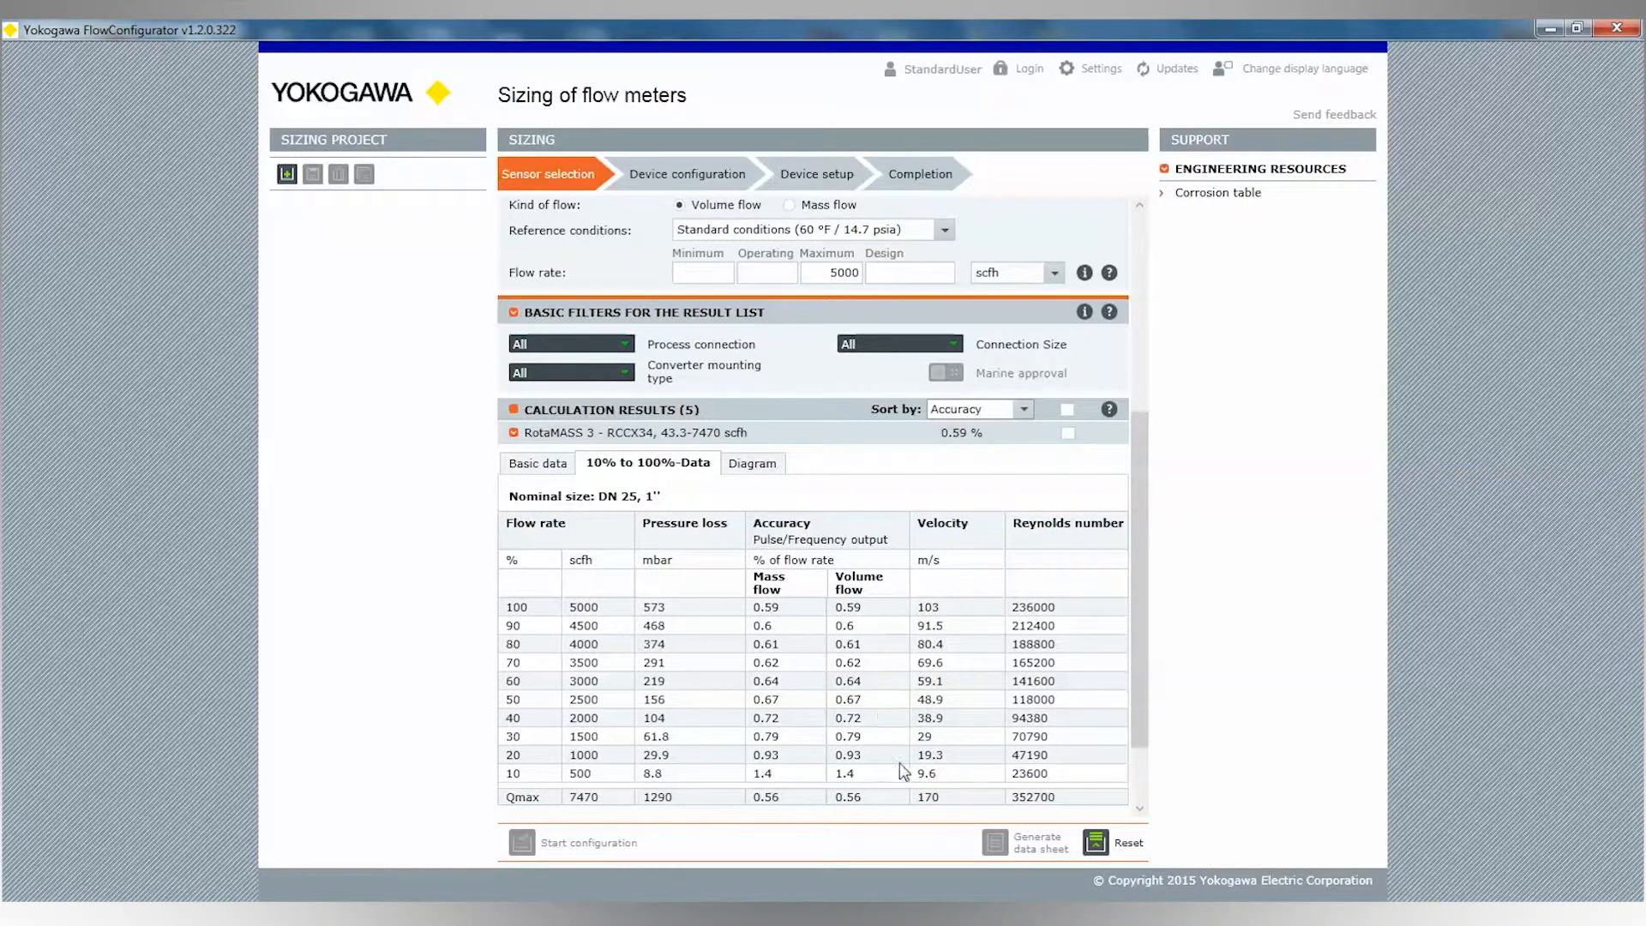
{"action": "left_click", "coordinate": [759, 468]}
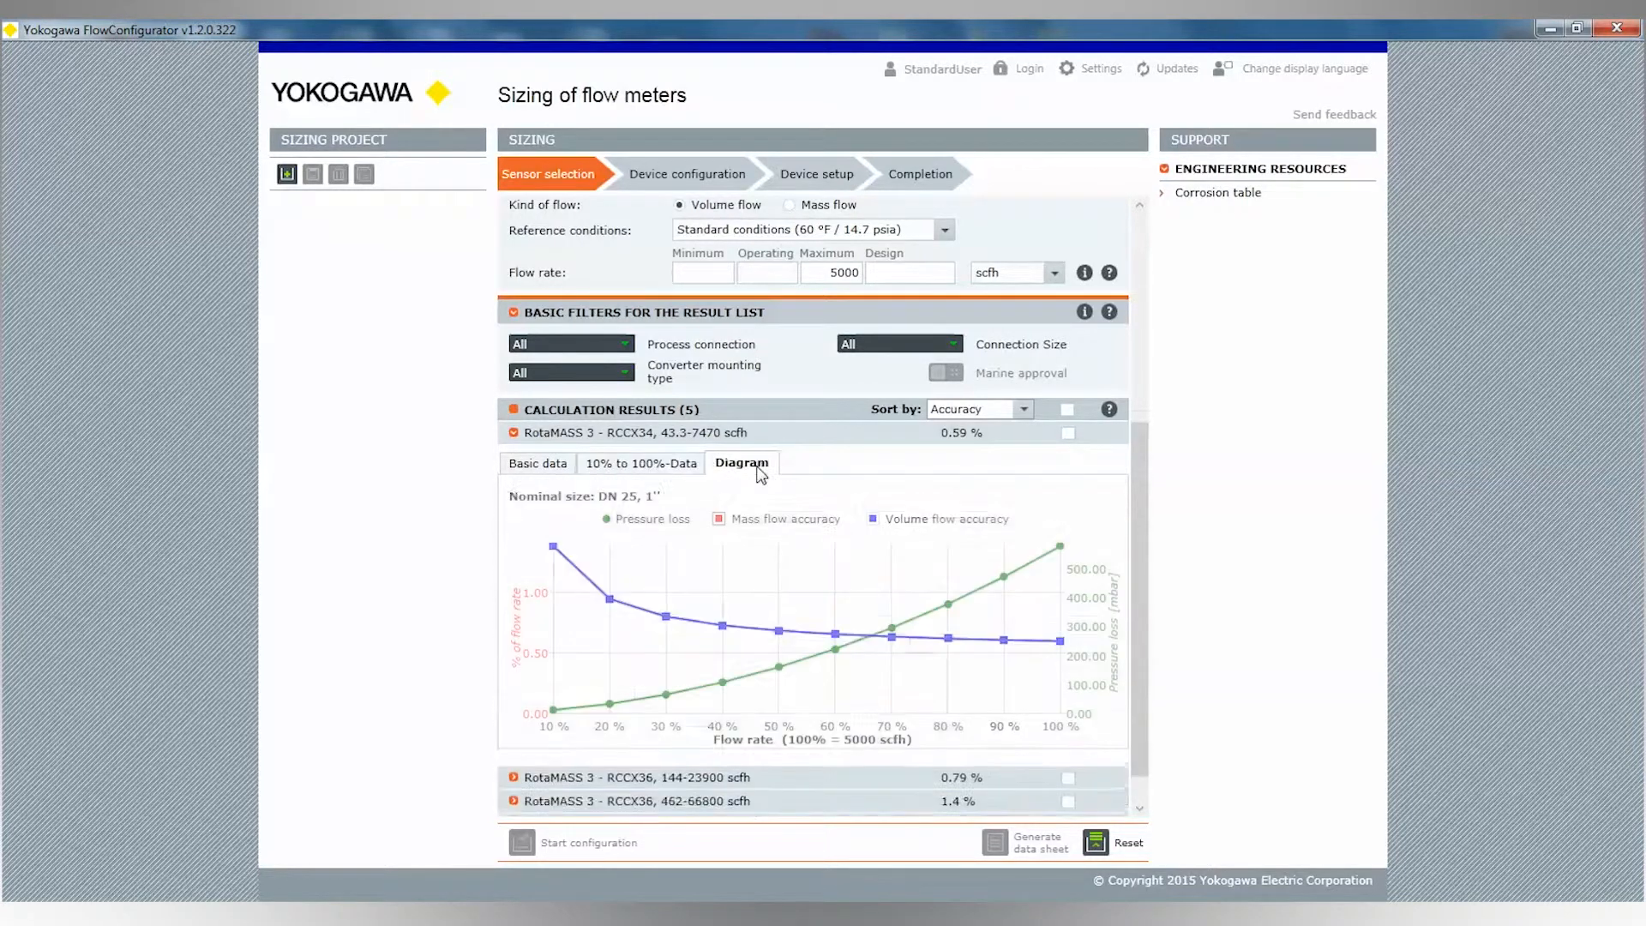
{"action": "left_click", "coordinate": [873, 519]}
{"action": "left_click", "coordinate": [873, 519]}
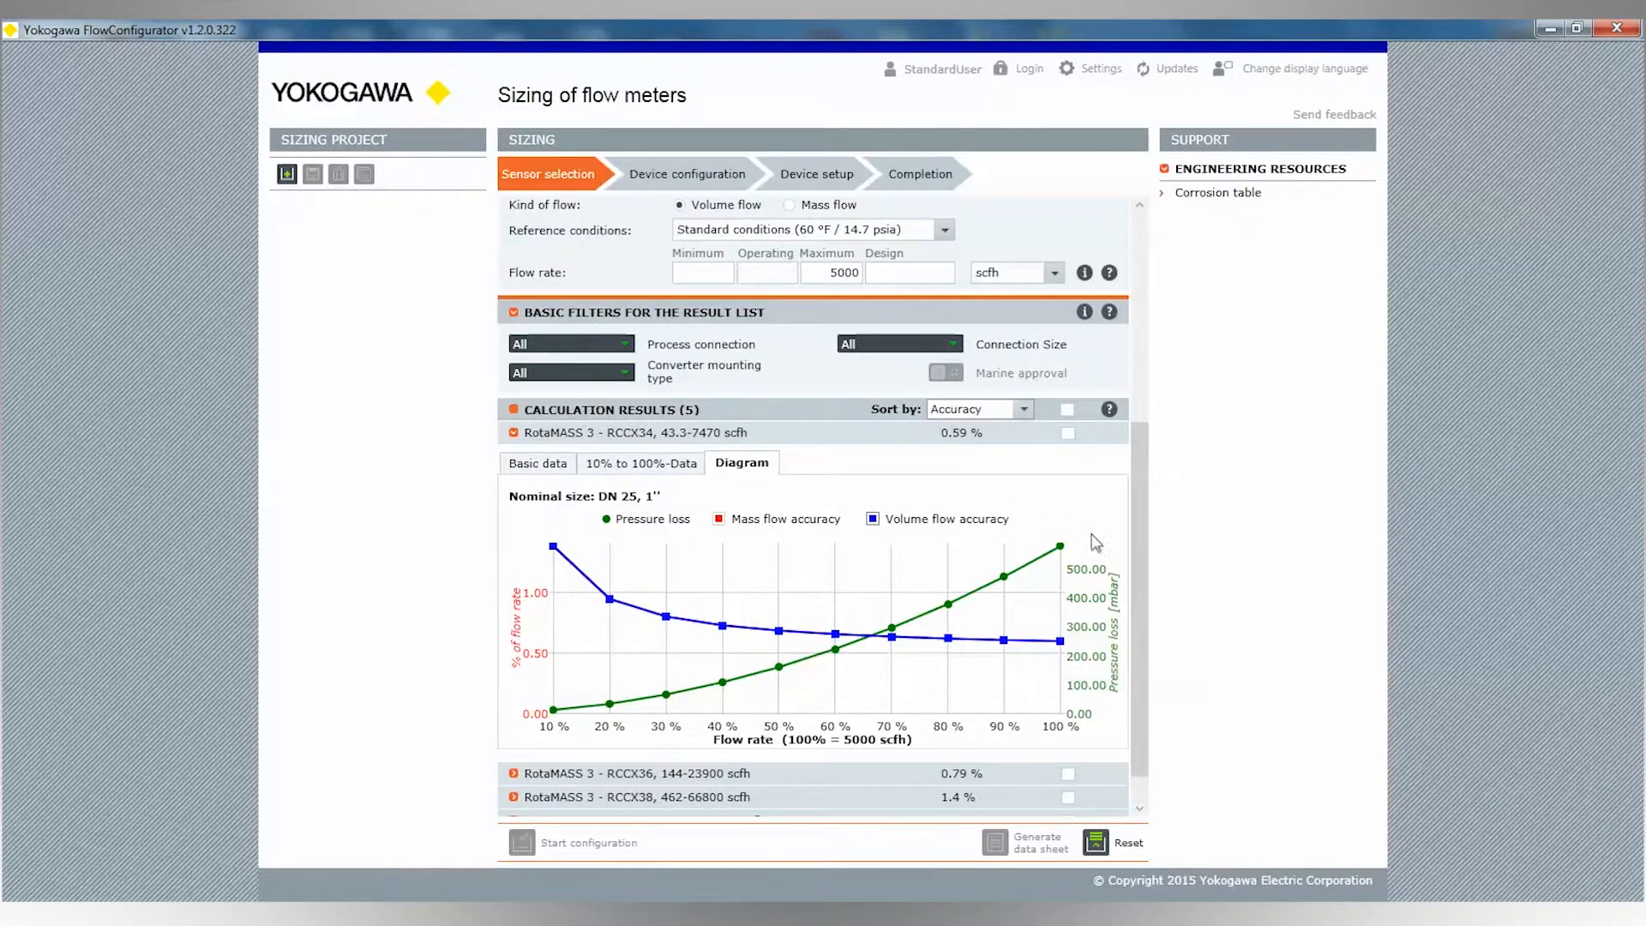
{"action": "left_click_drag", "start_coordinate": [1140, 538], "coordinate": [1144, 562]}
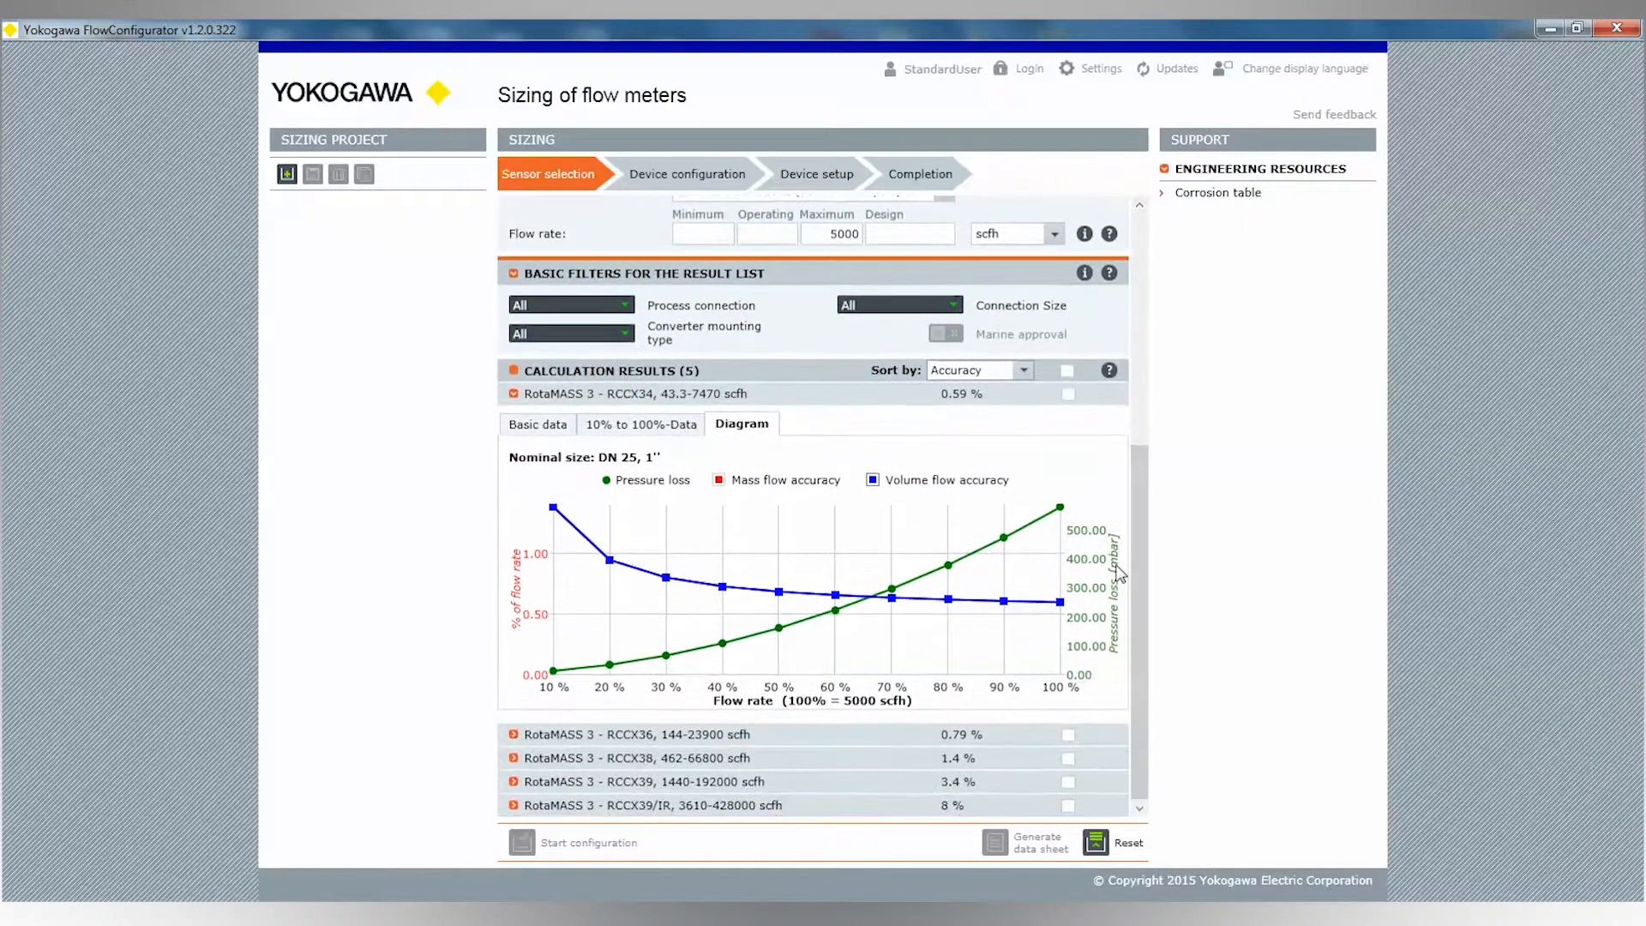
{"action": "left_click", "coordinate": [874, 481]}
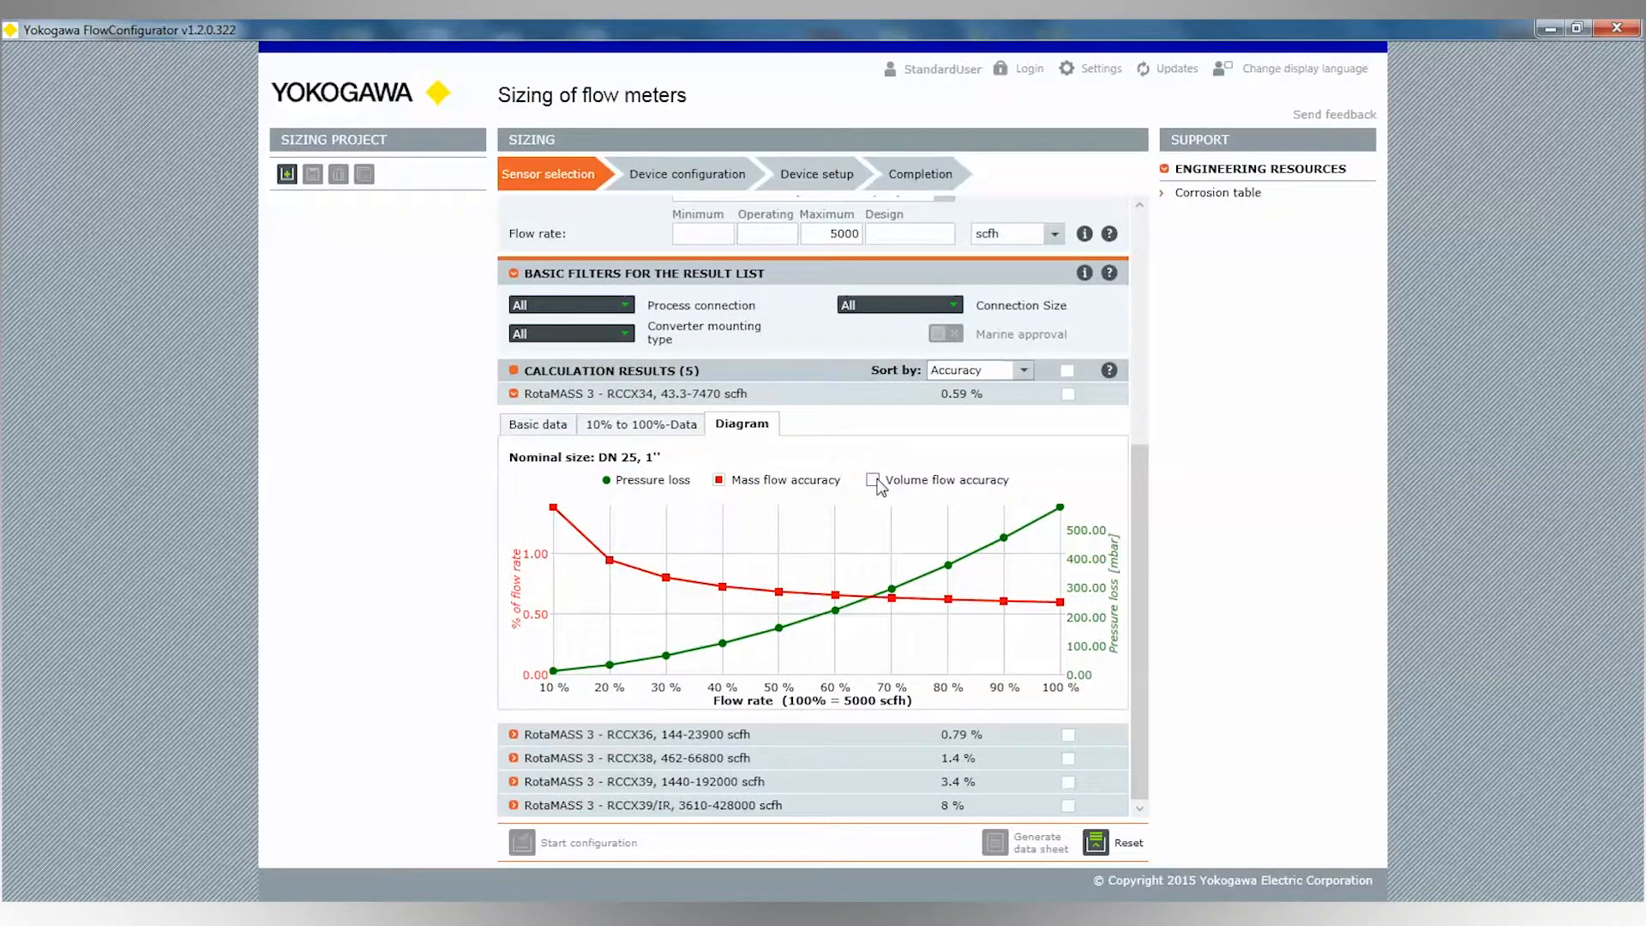
{"action": "left_click", "coordinate": [874, 481]}
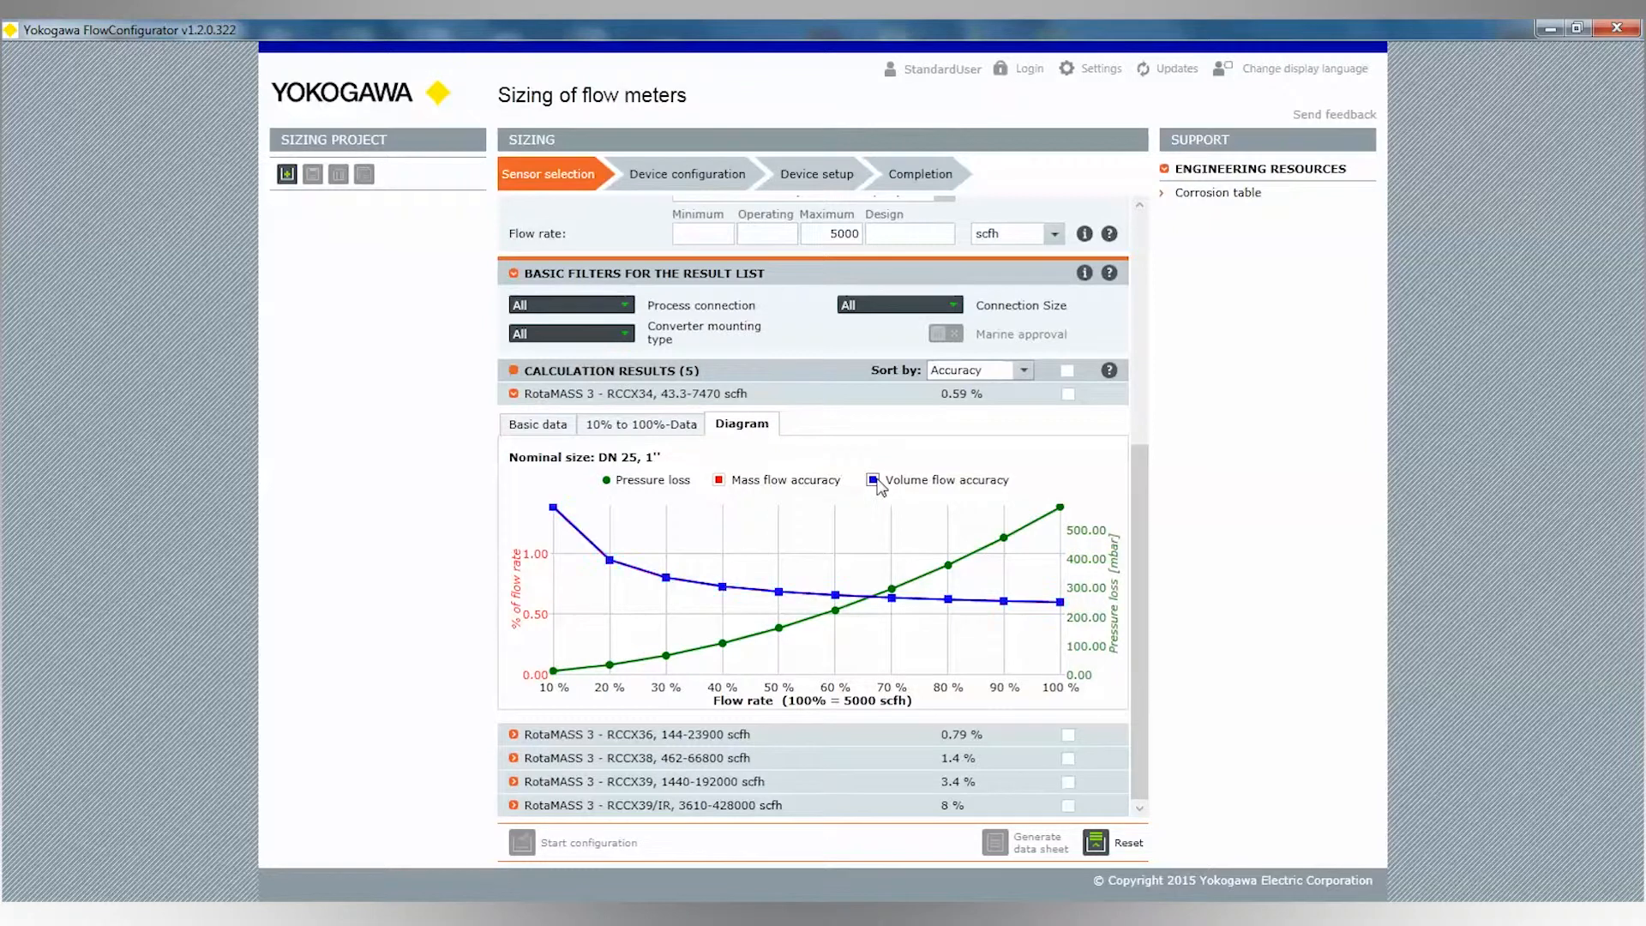
Compare the basic data, 10% to 100% data and diagram views of the RCCX34 sensor again.
{"action": "left_click", "coordinate": [663, 426]}
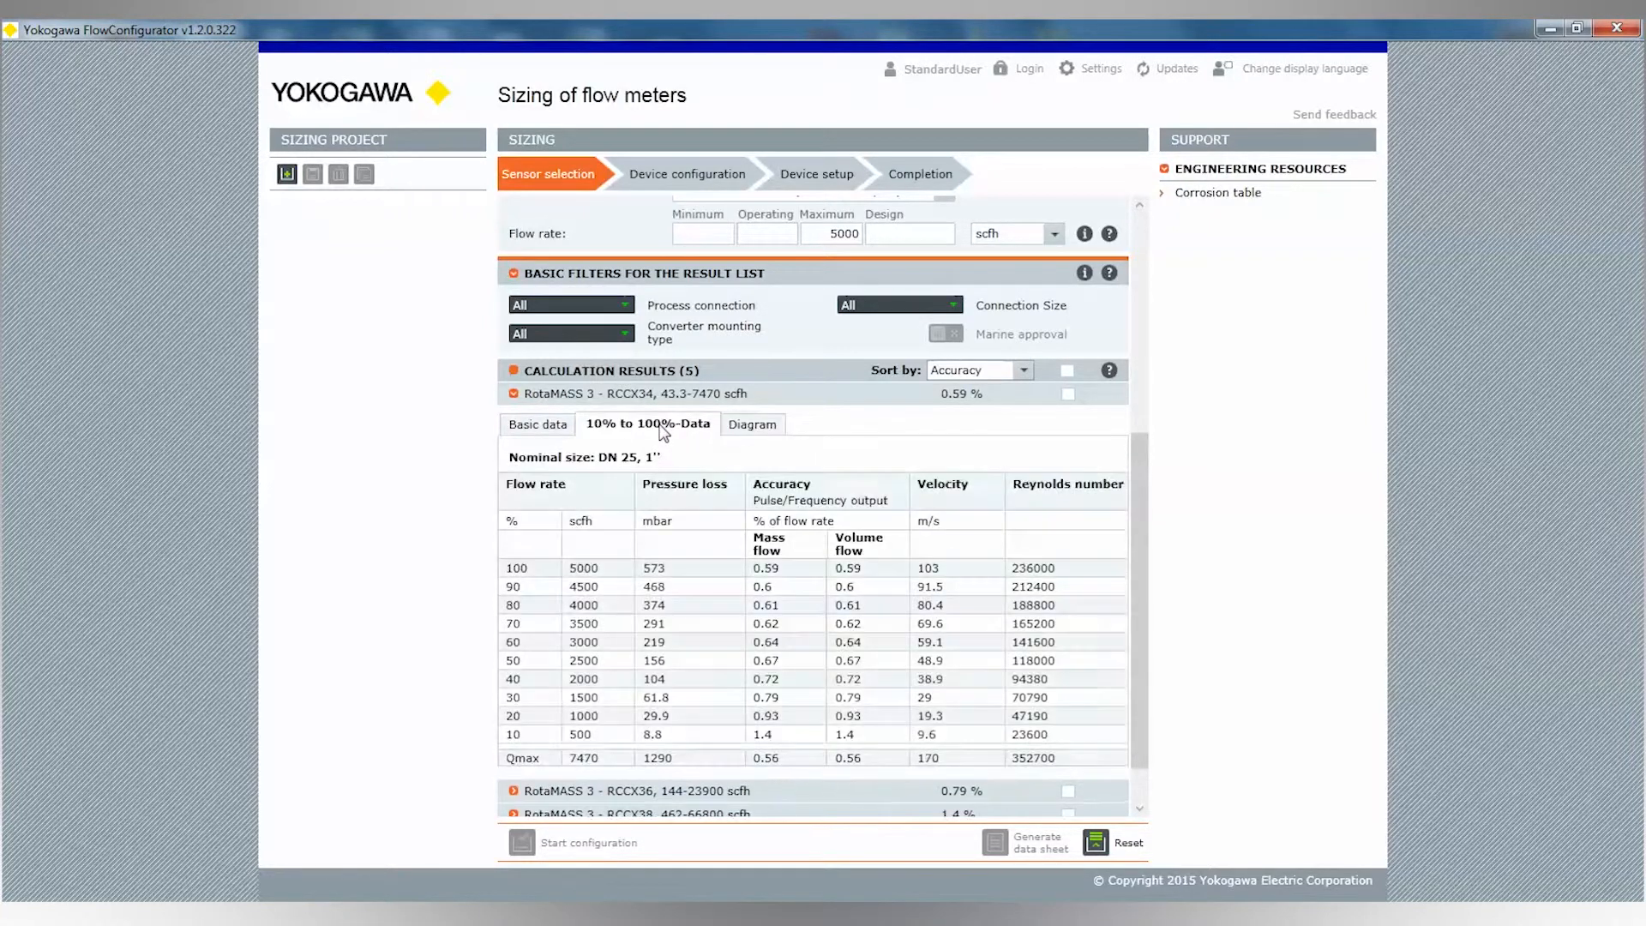
{"action": "left_click", "coordinate": [546, 426]}
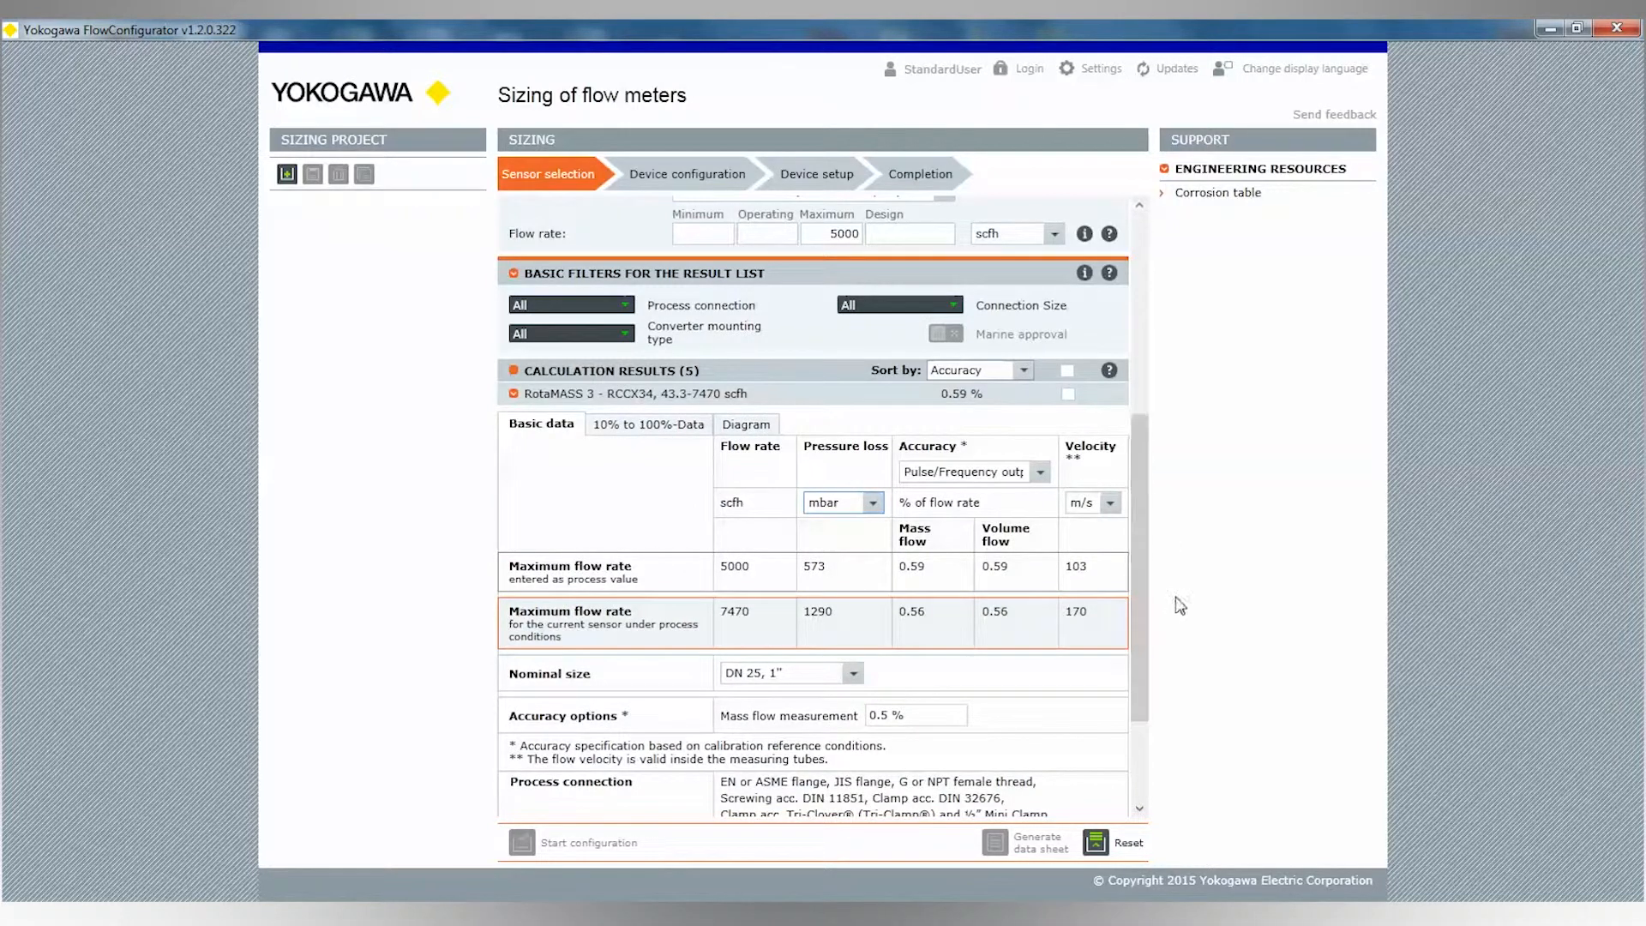
{"action": "left_click", "coordinate": [633, 429]}
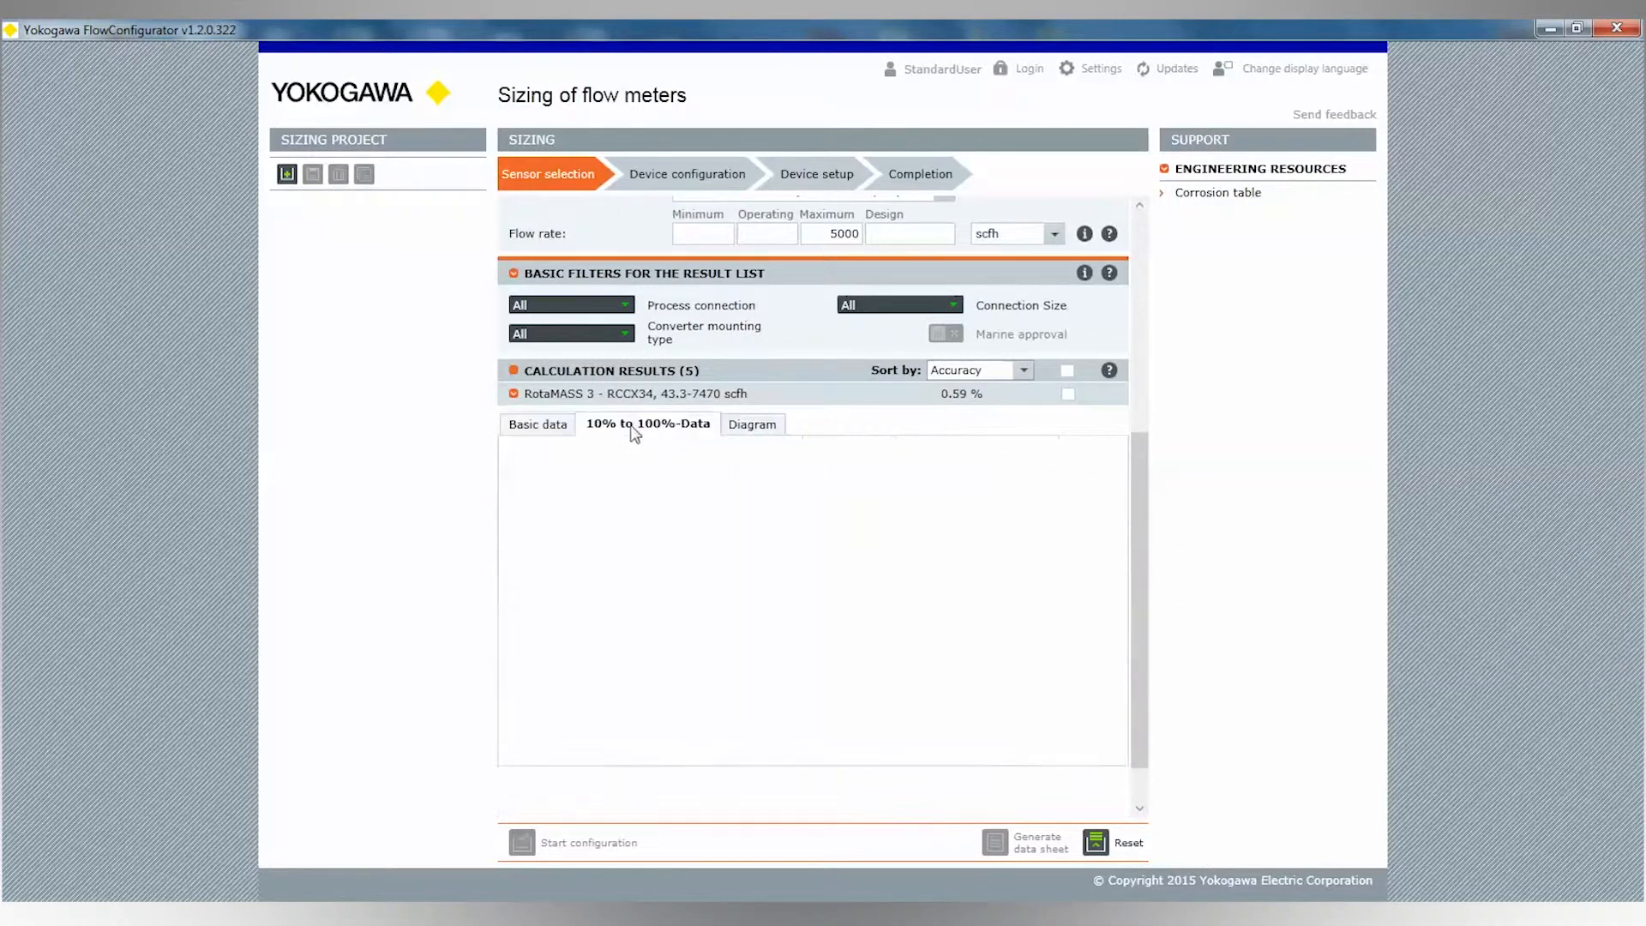
{"action": "left_click", "coordinate": [748, 432]}
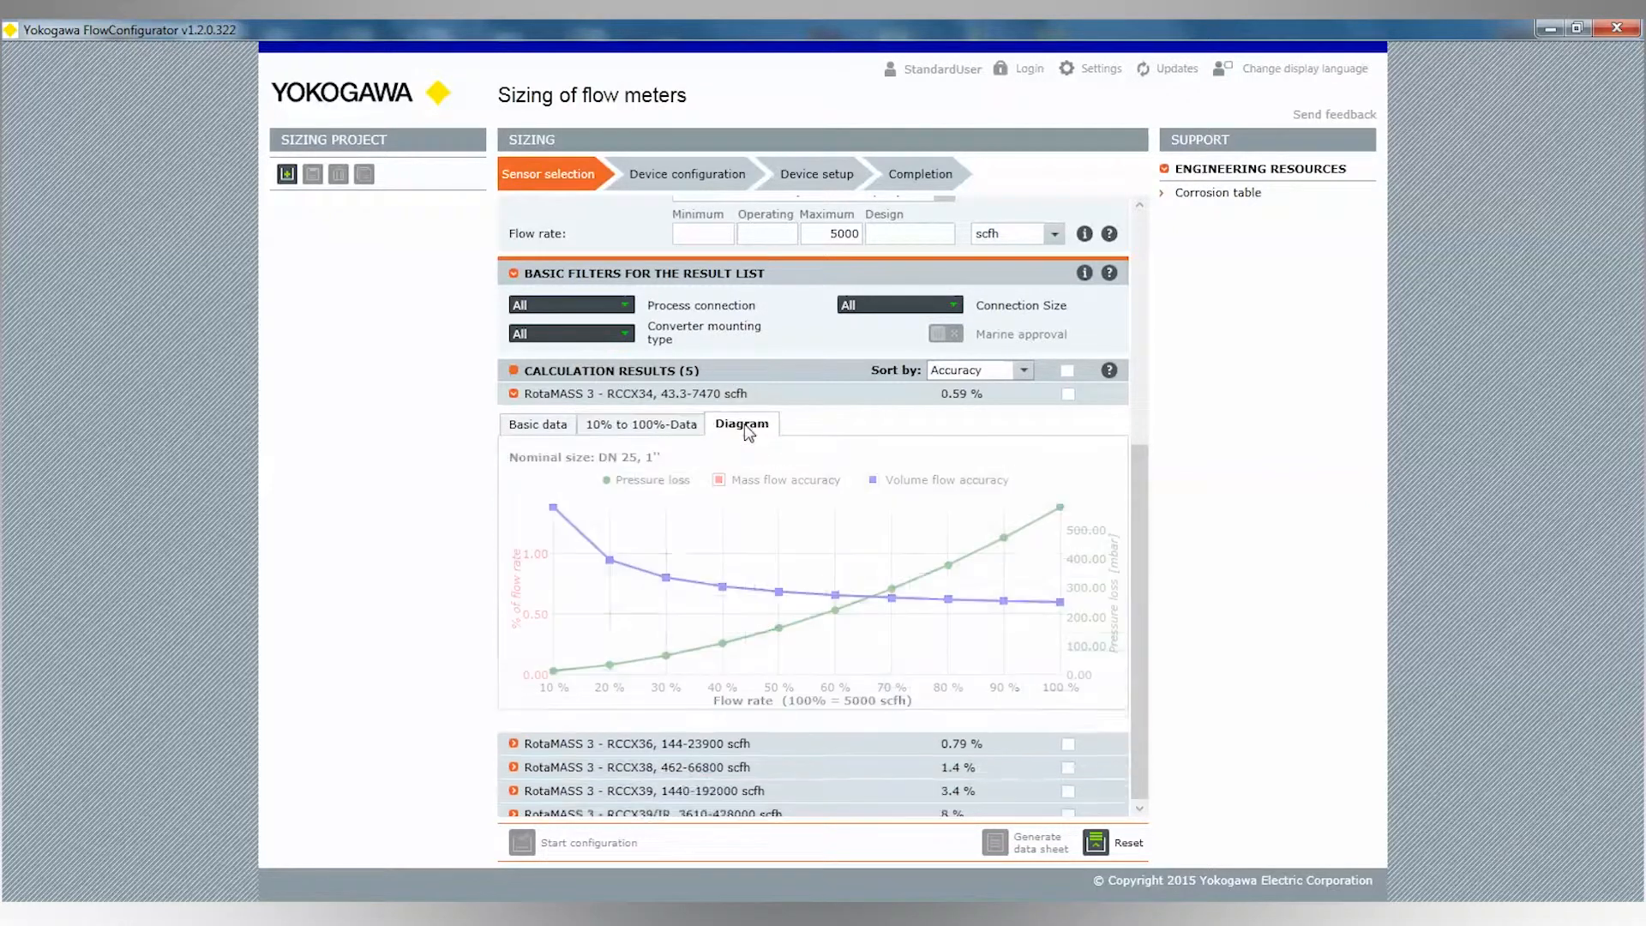
{"action": "left_click", "coordinate": [642, 424]}
{"action": "left_click", "coordinate": [539, 424]}
Collapse the RCCX34 details and select RotaMASS 3 - RCCX34 in the calculation results.
{"action": "left_click", "coordinate": [514, 394]}
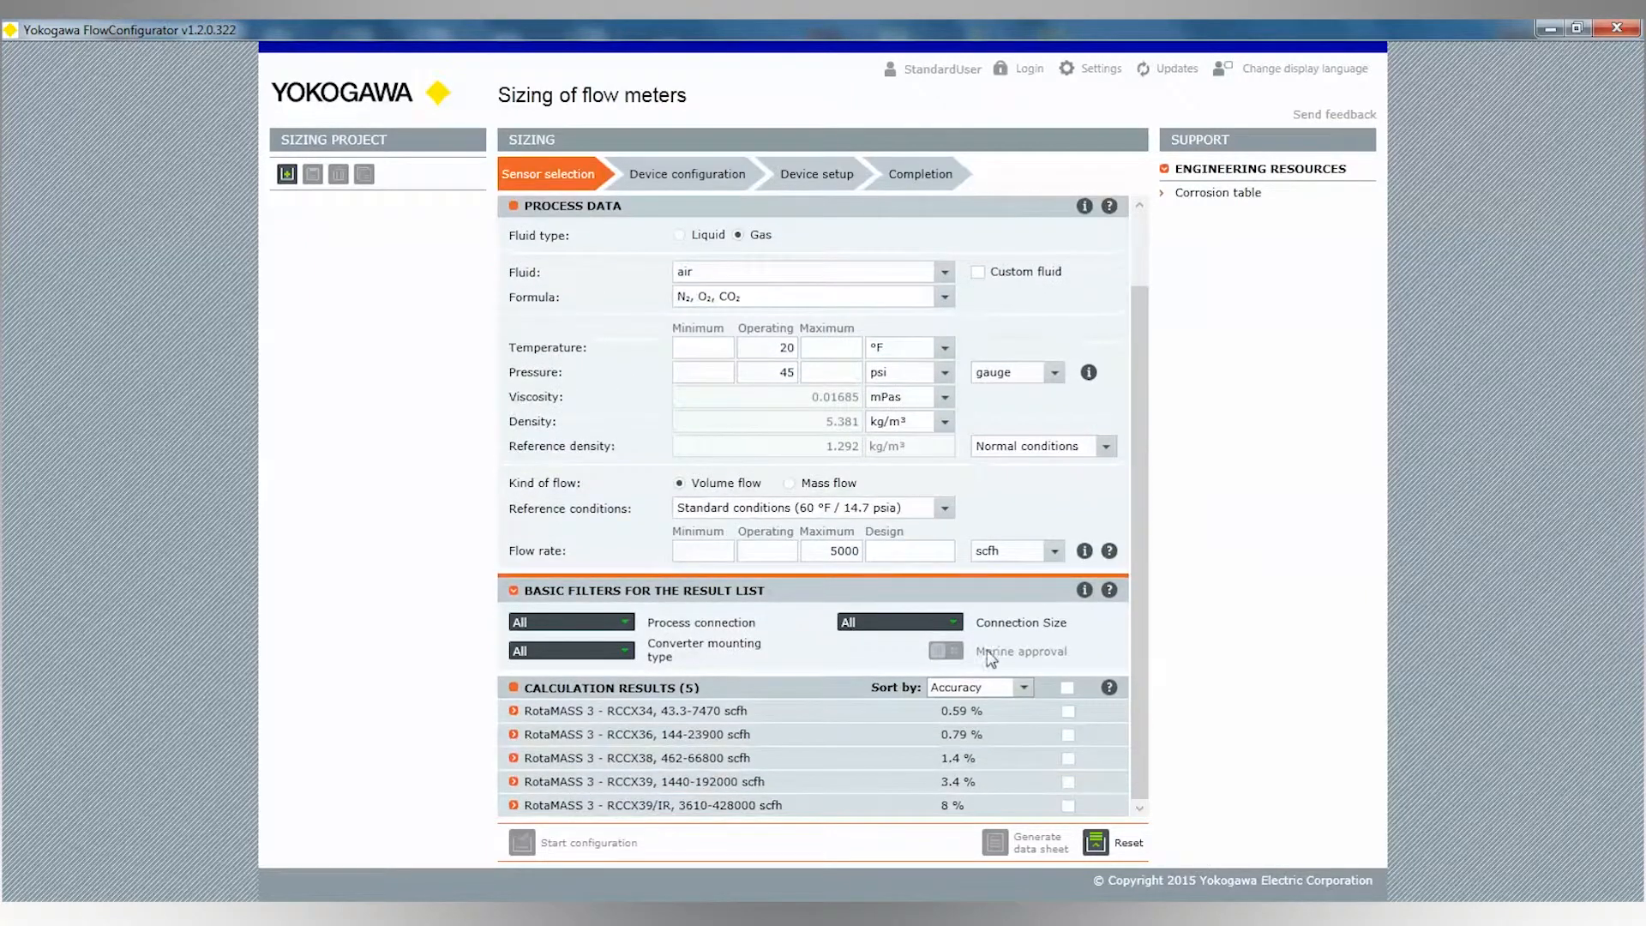
{"action": "left_click", "coordinate": [1068, 711]}
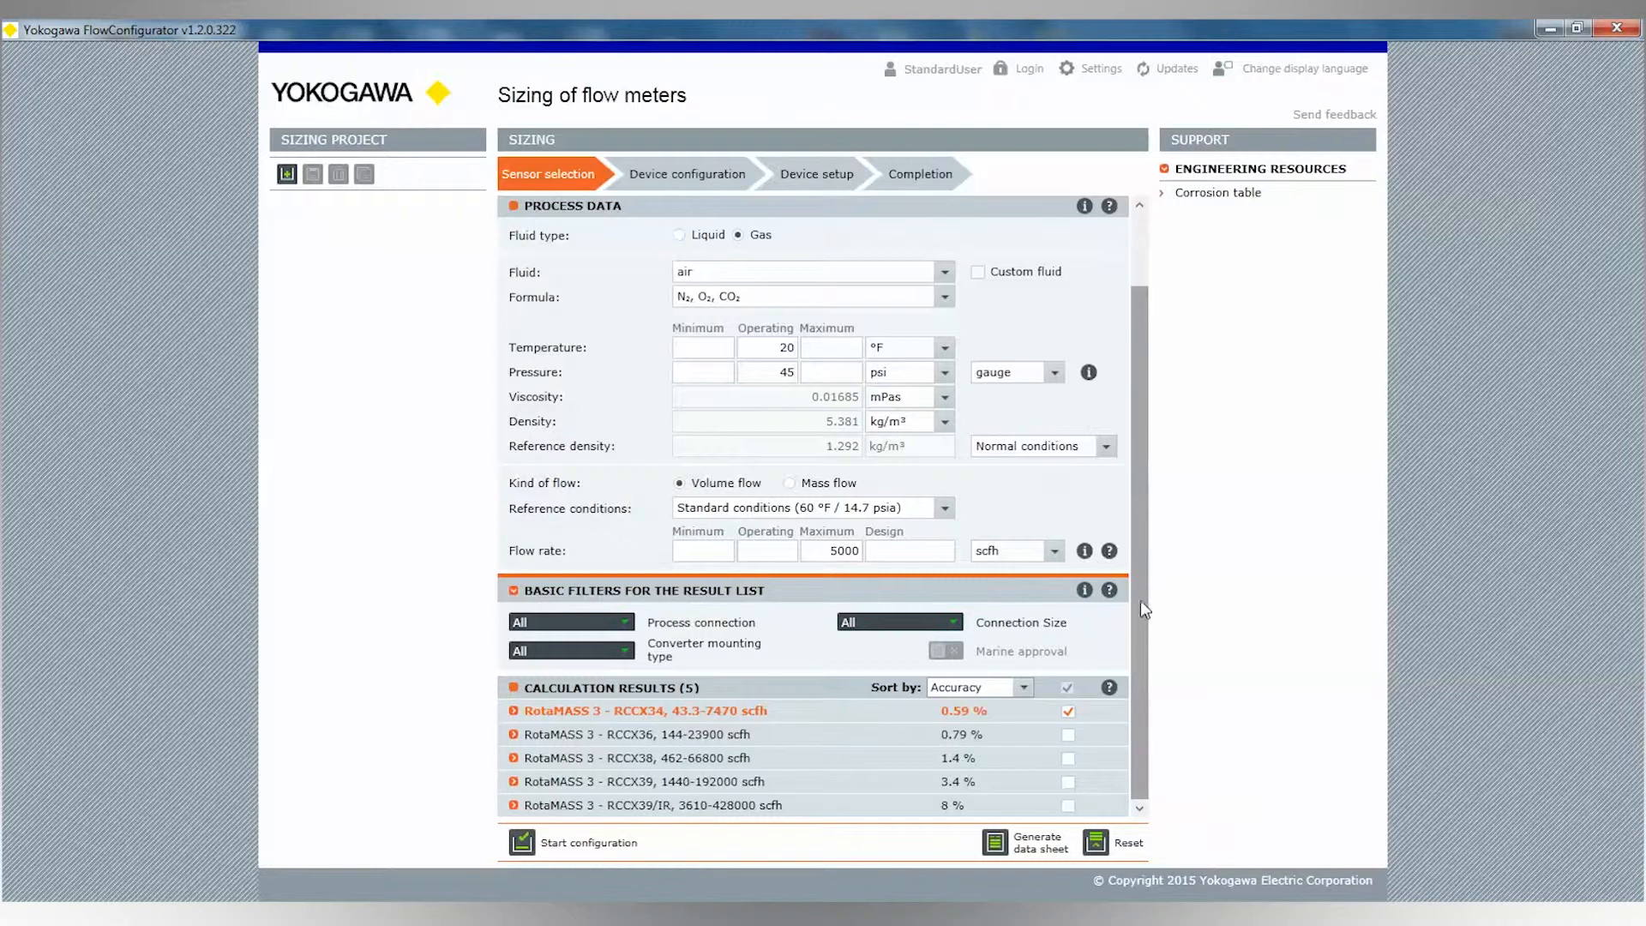
Start the device configuration for the selected RCCX34 sensor and set the converter mounting type to Remote converter [S].
{"action": "left_click", "coordinate": [523, 844]}
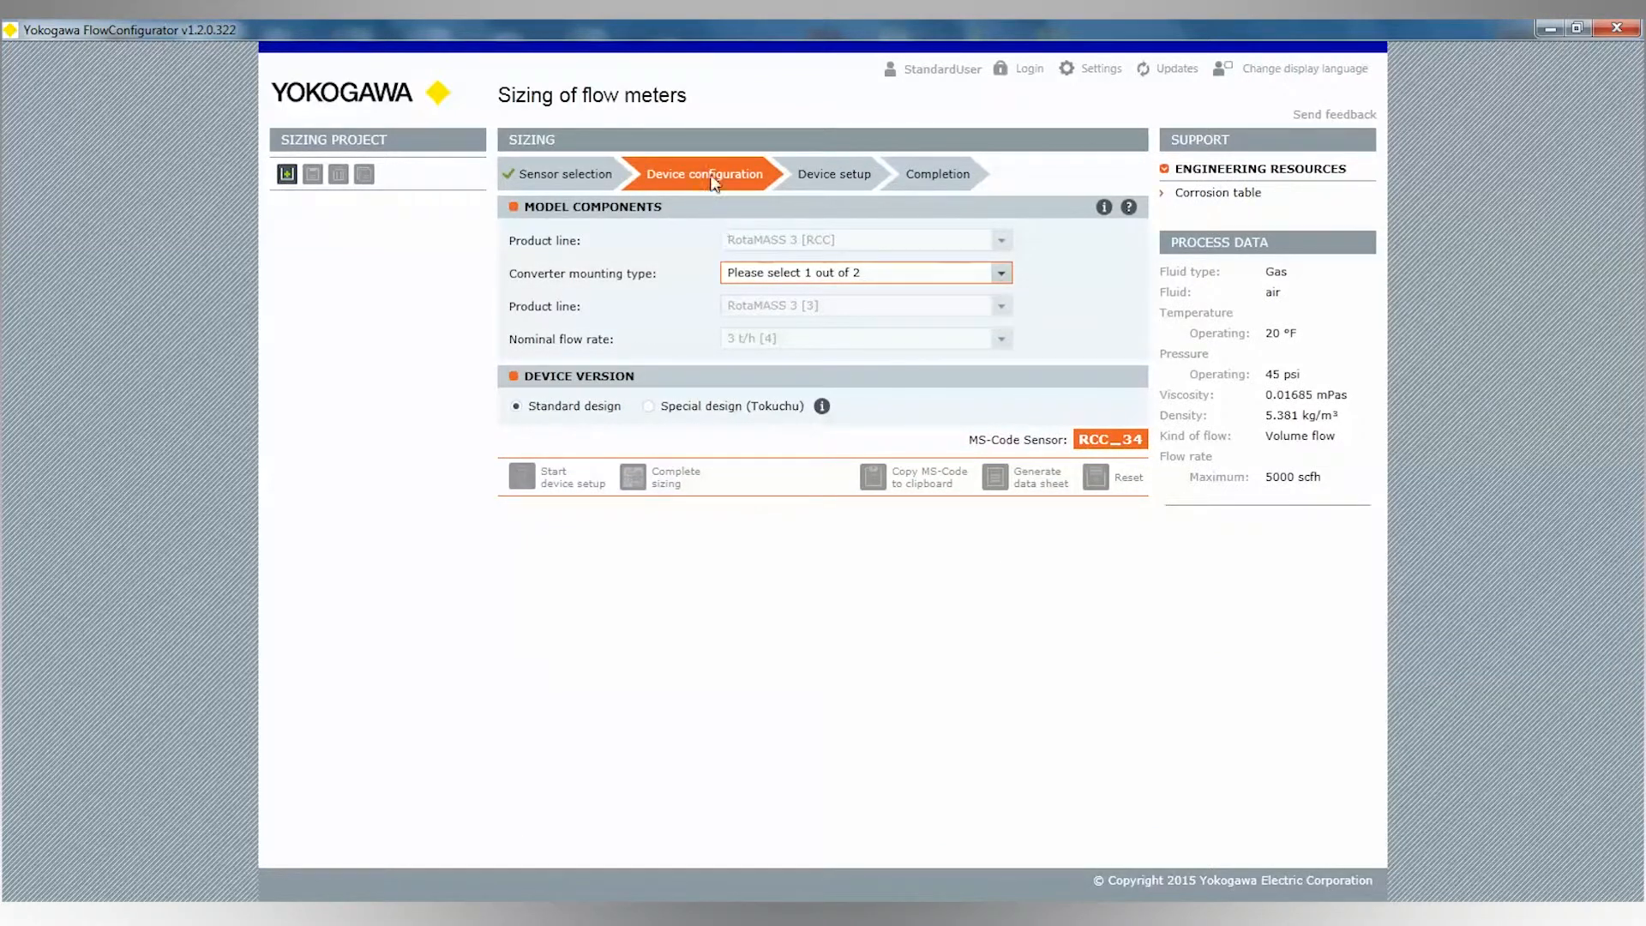
{"action": "left_click", "coordinate": [1001, 276]}
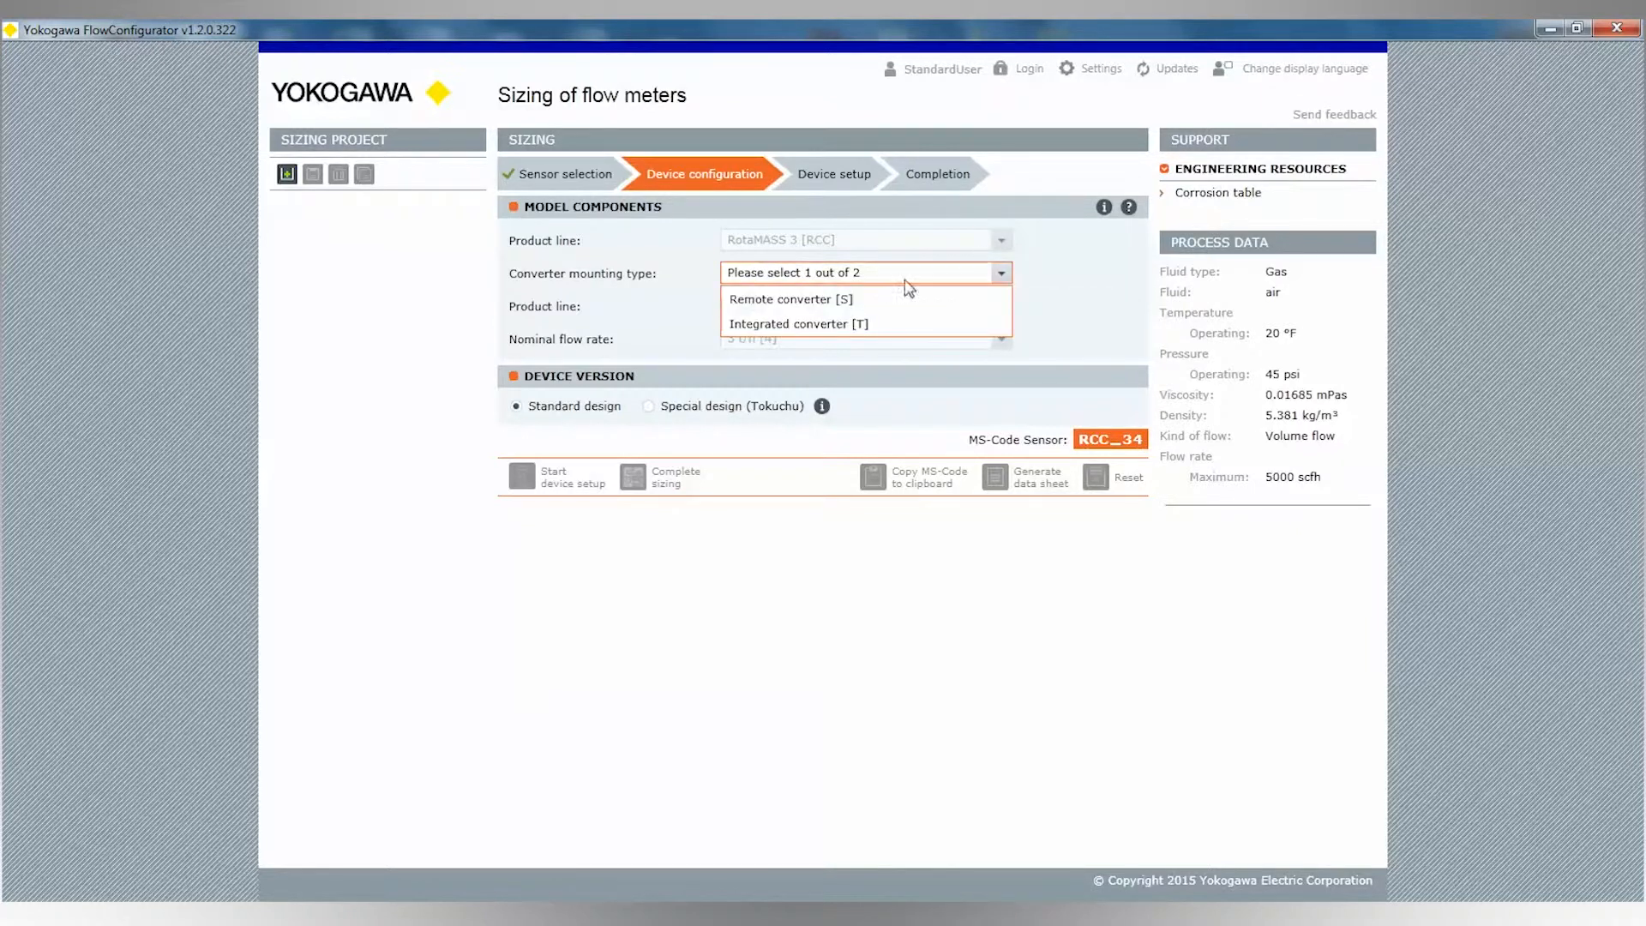
{"action": "left_click", "coordinate": [874, 300]}
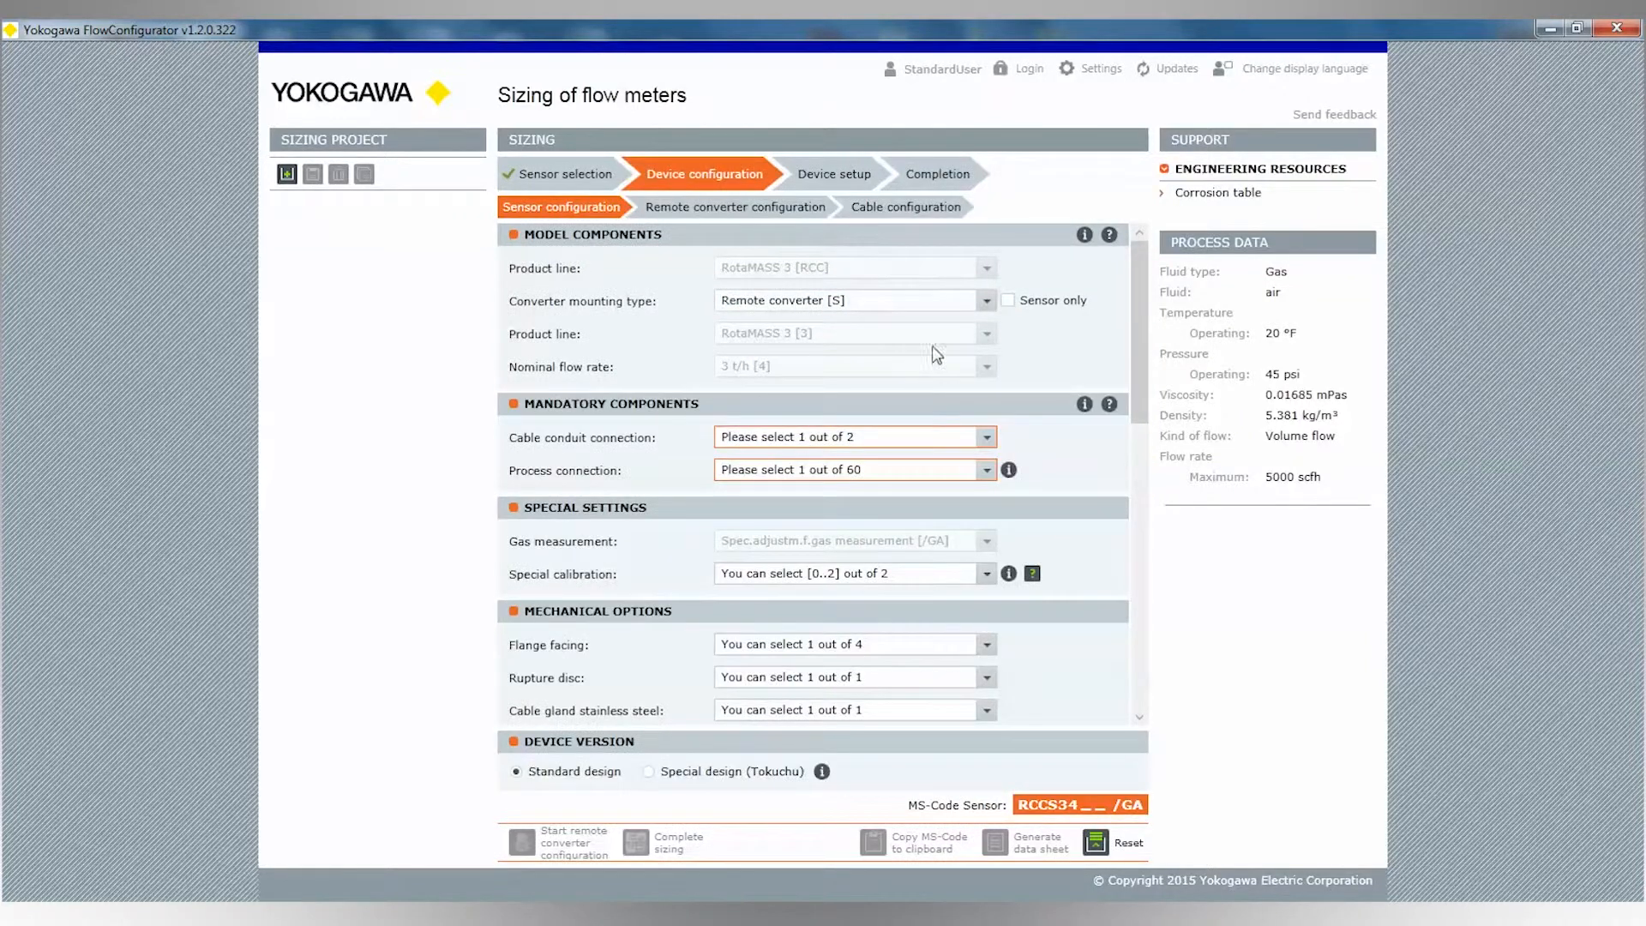
Set the cable conduit connection to ANSI 1/2 NPT [-A] and the process connection to 1/2" ASME300 Lbs flange /316L [01A2SL].
{"action": "left_click", "coordinate": [986, 438]}
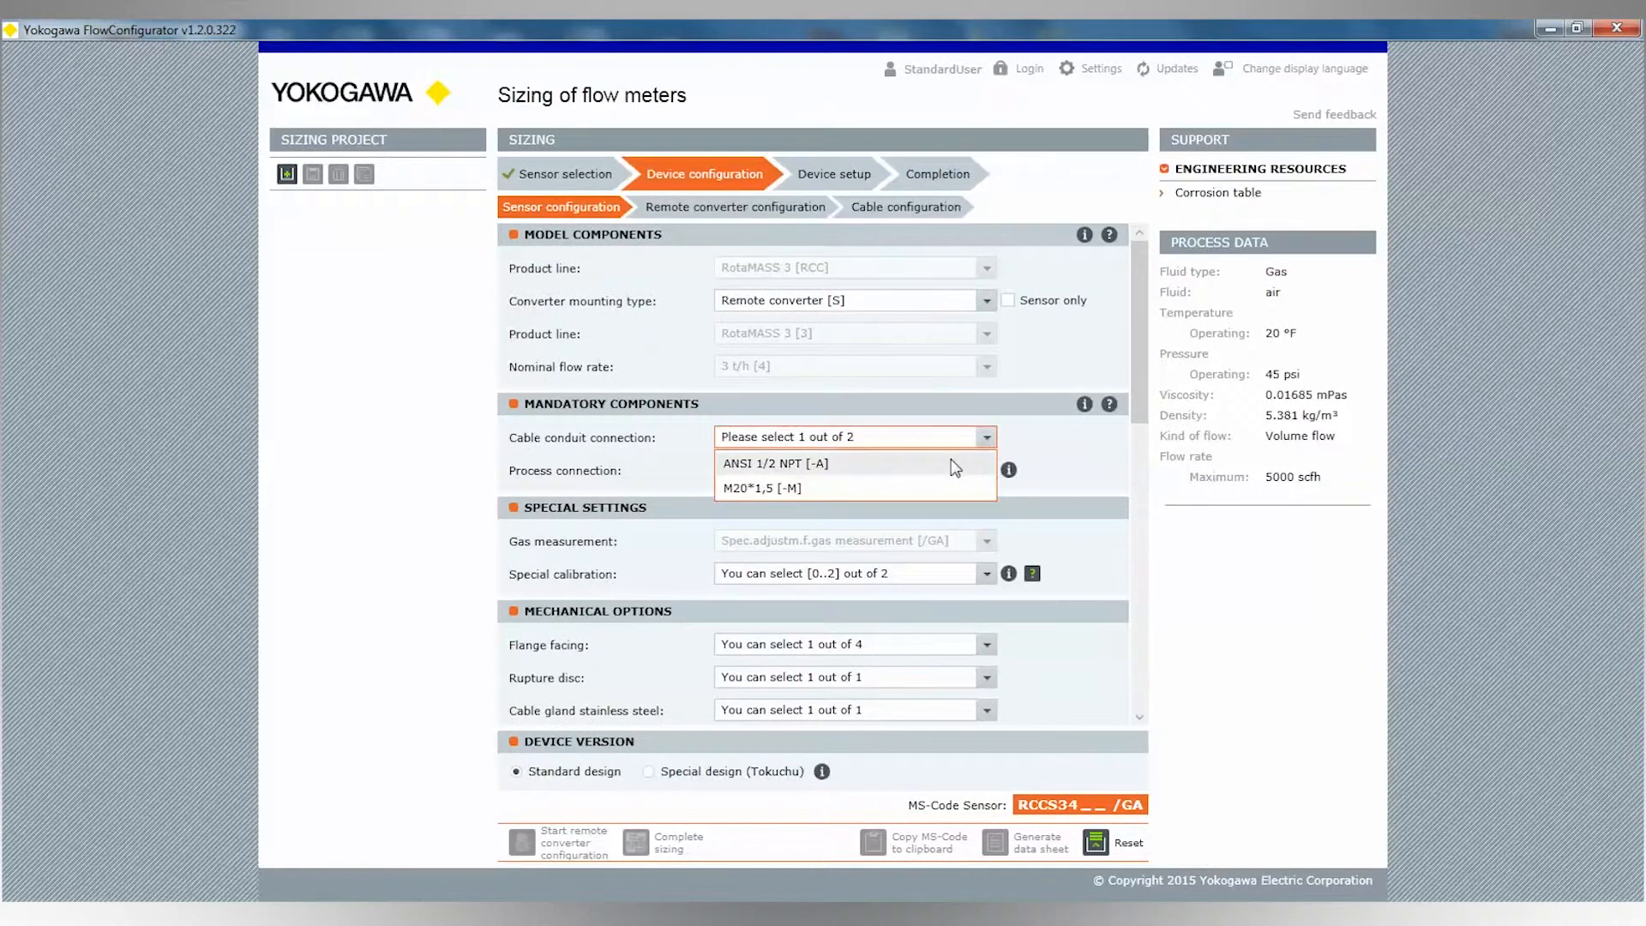
{"action": "left_click", "coordinate": [955, 464]}
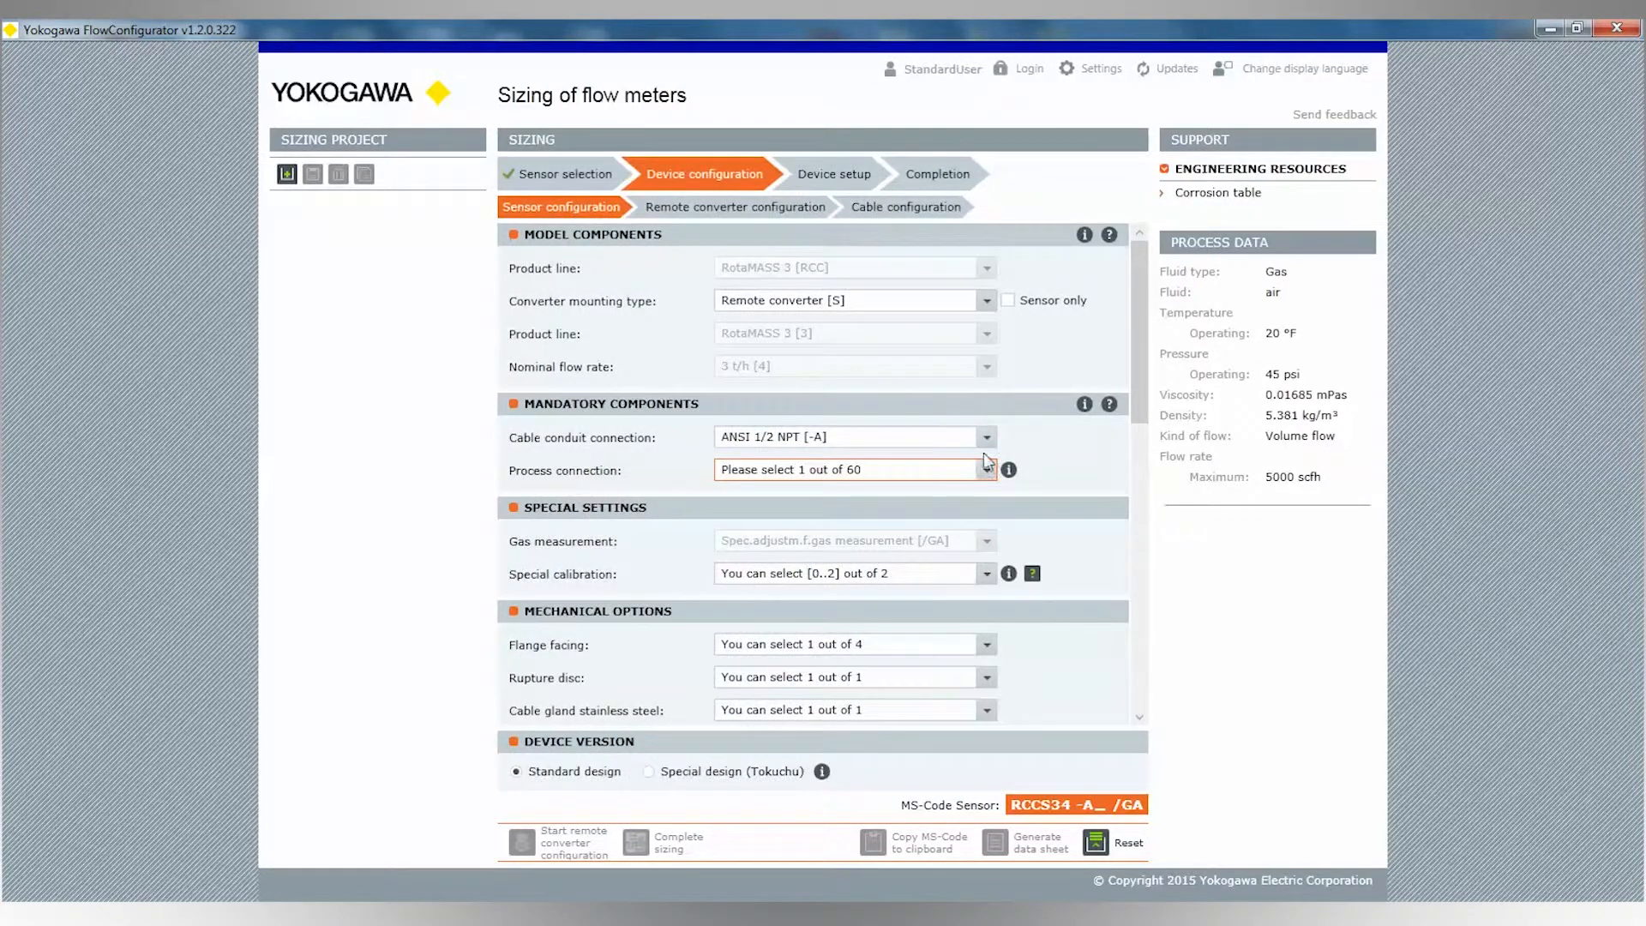
{"action": "left_click", "coordinate": [986, 469]}
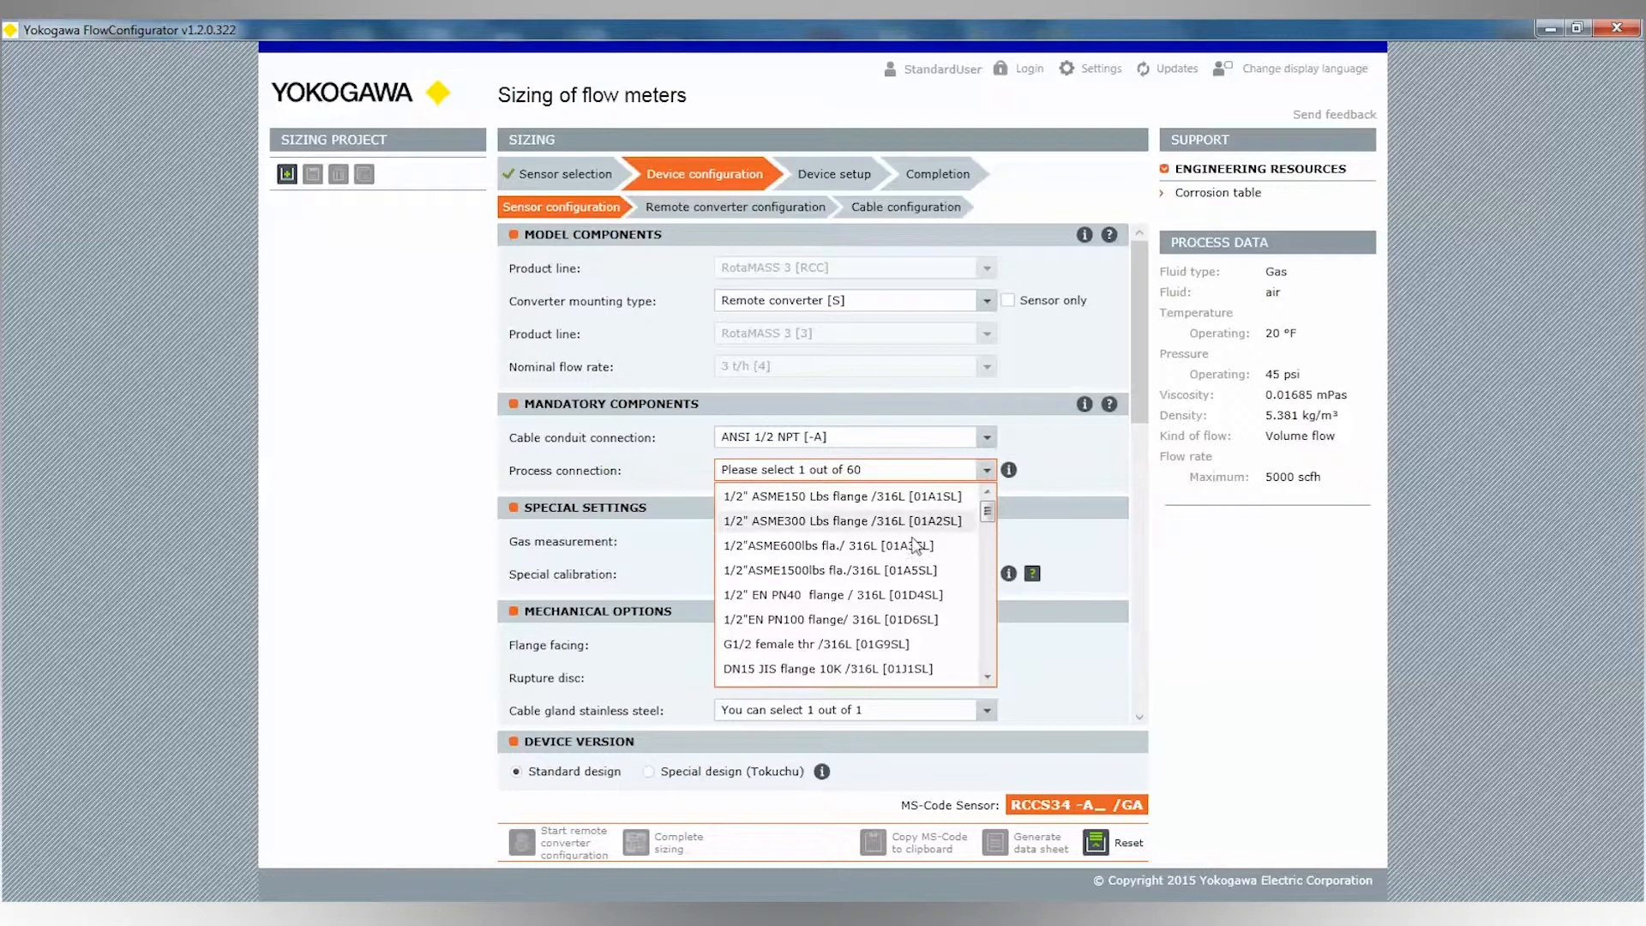
{"action": "mouse_move", "coordinate": [988, 505]}
{"action": "left_mouse_down"}
{"action": "mouse_move", "coordinate": [988, 524]}
{"action": "mouse_move", "coordinate": [986, 504]}
{"action": "left_mouse_up"}
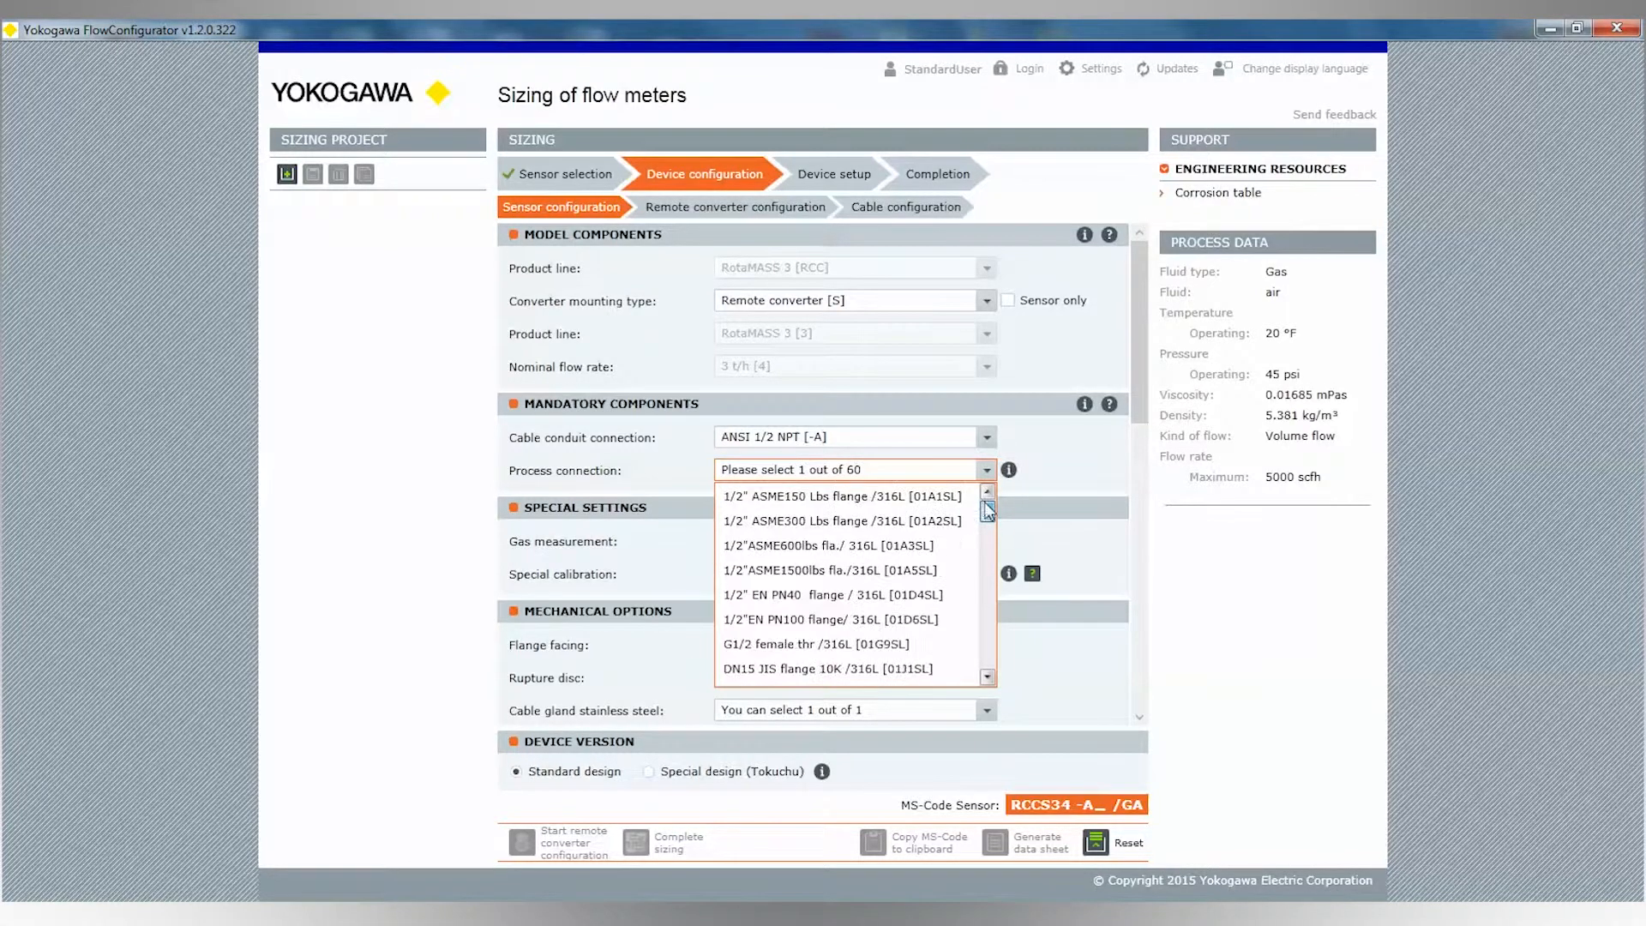
{"action": "left_click", "coordinate": [891, 520]}
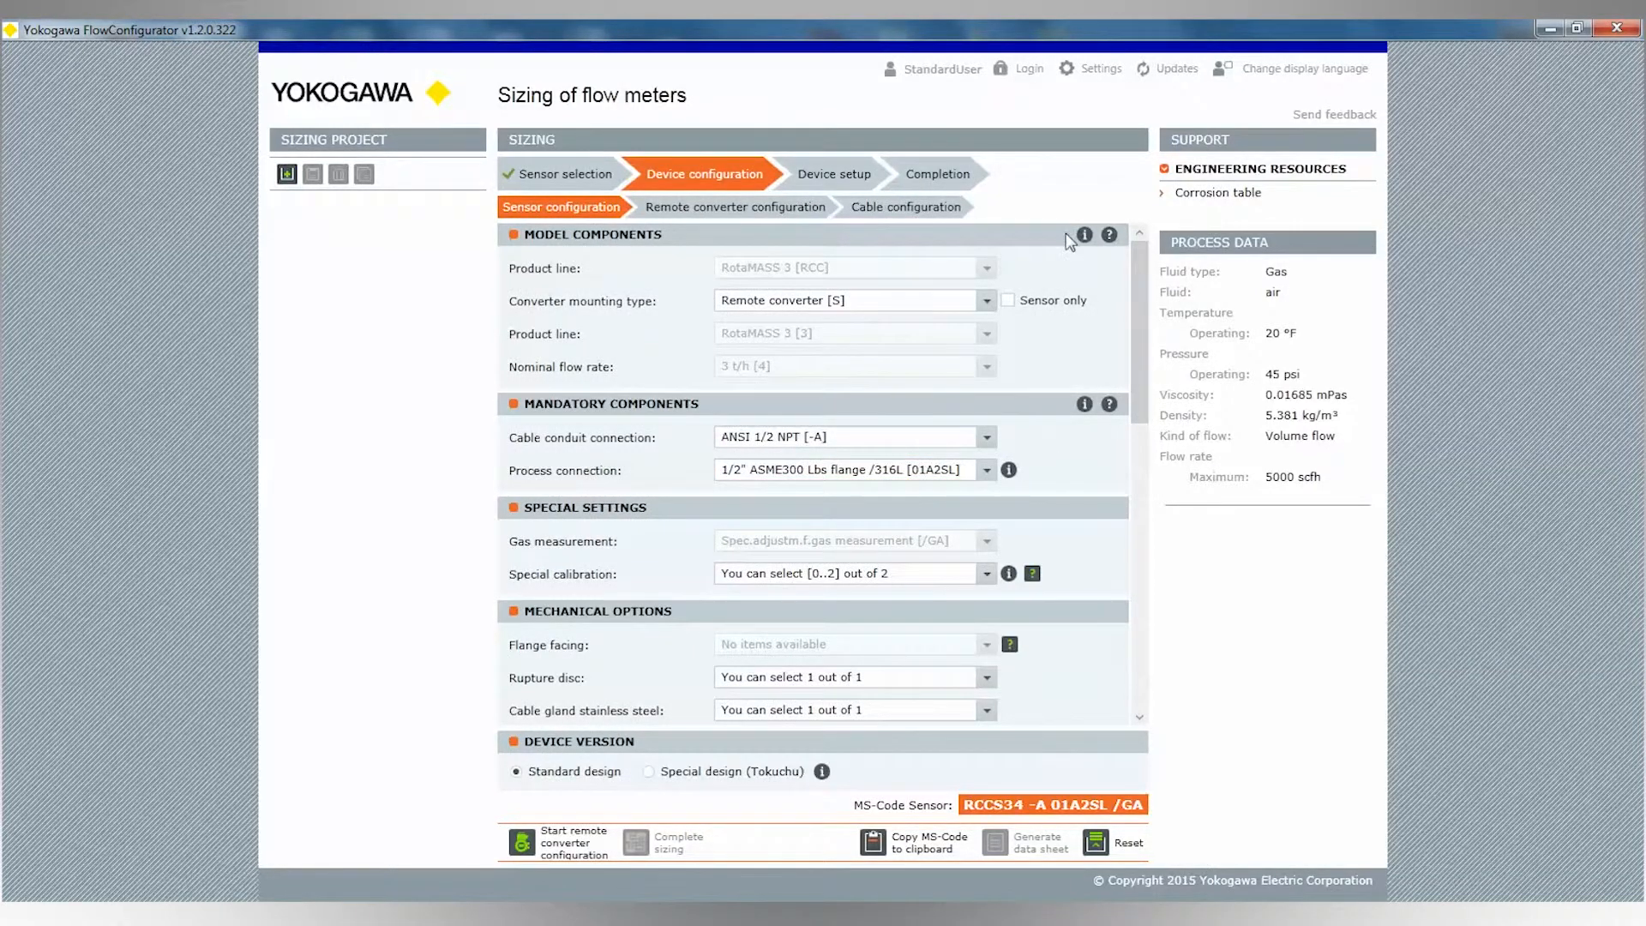
Read the notes on the model and mandatory components and review the special settings and mechanical options.
{"action": "mouse_move", "coordinate": [1085, 239]}
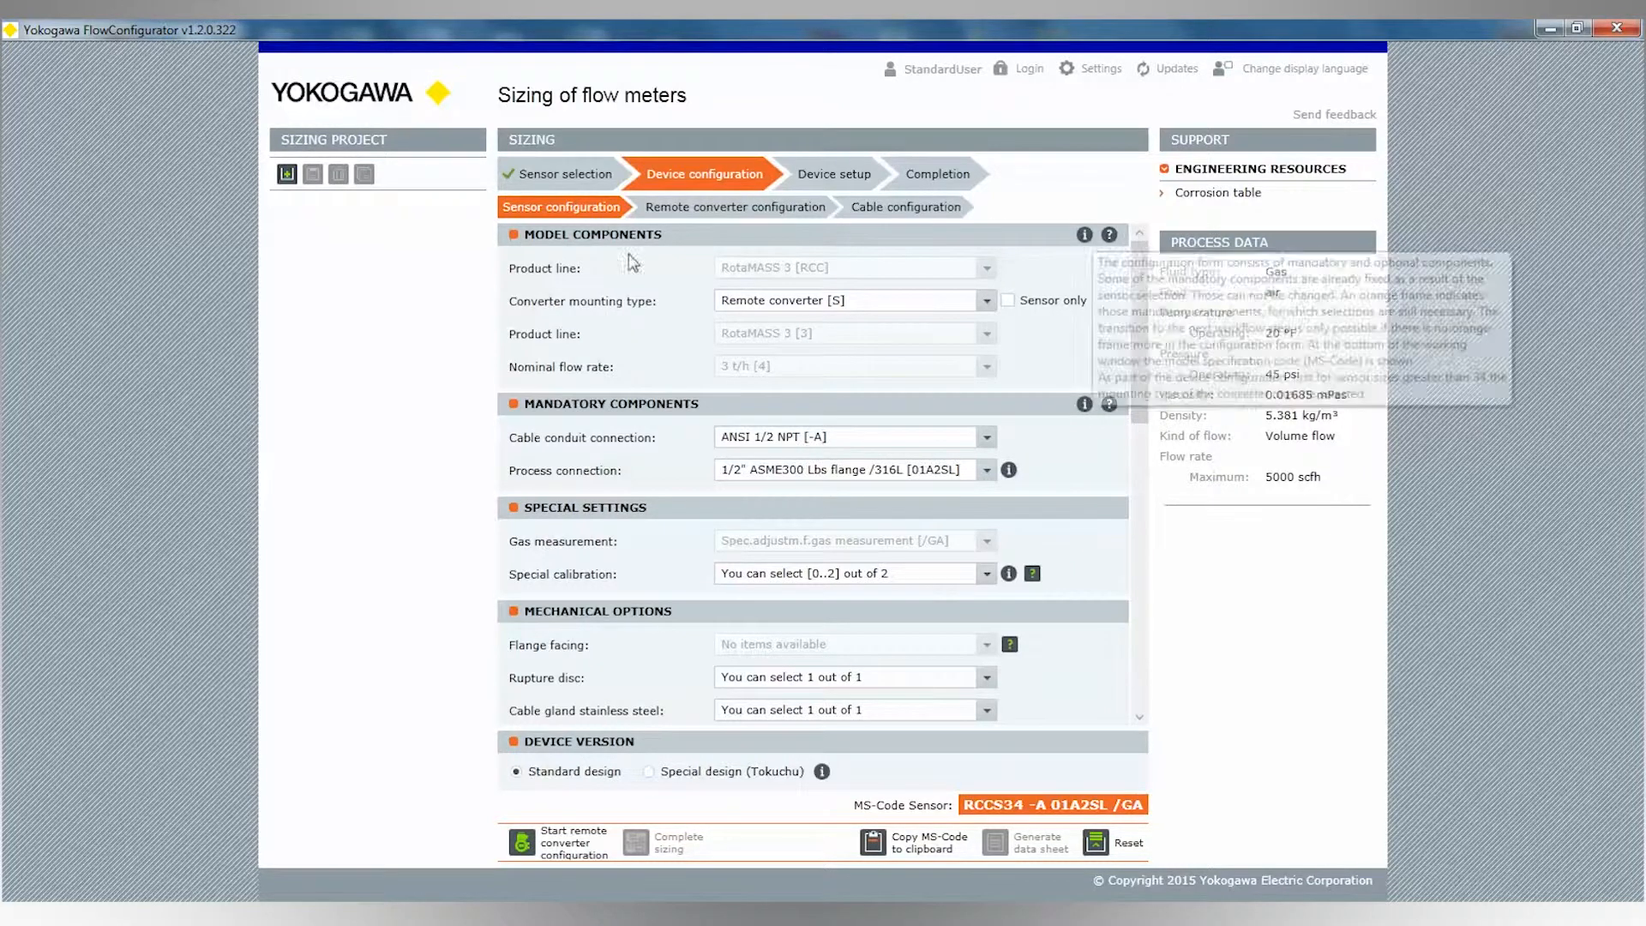
{"action": "mouse_move", "coordinate": [1085, 407]}
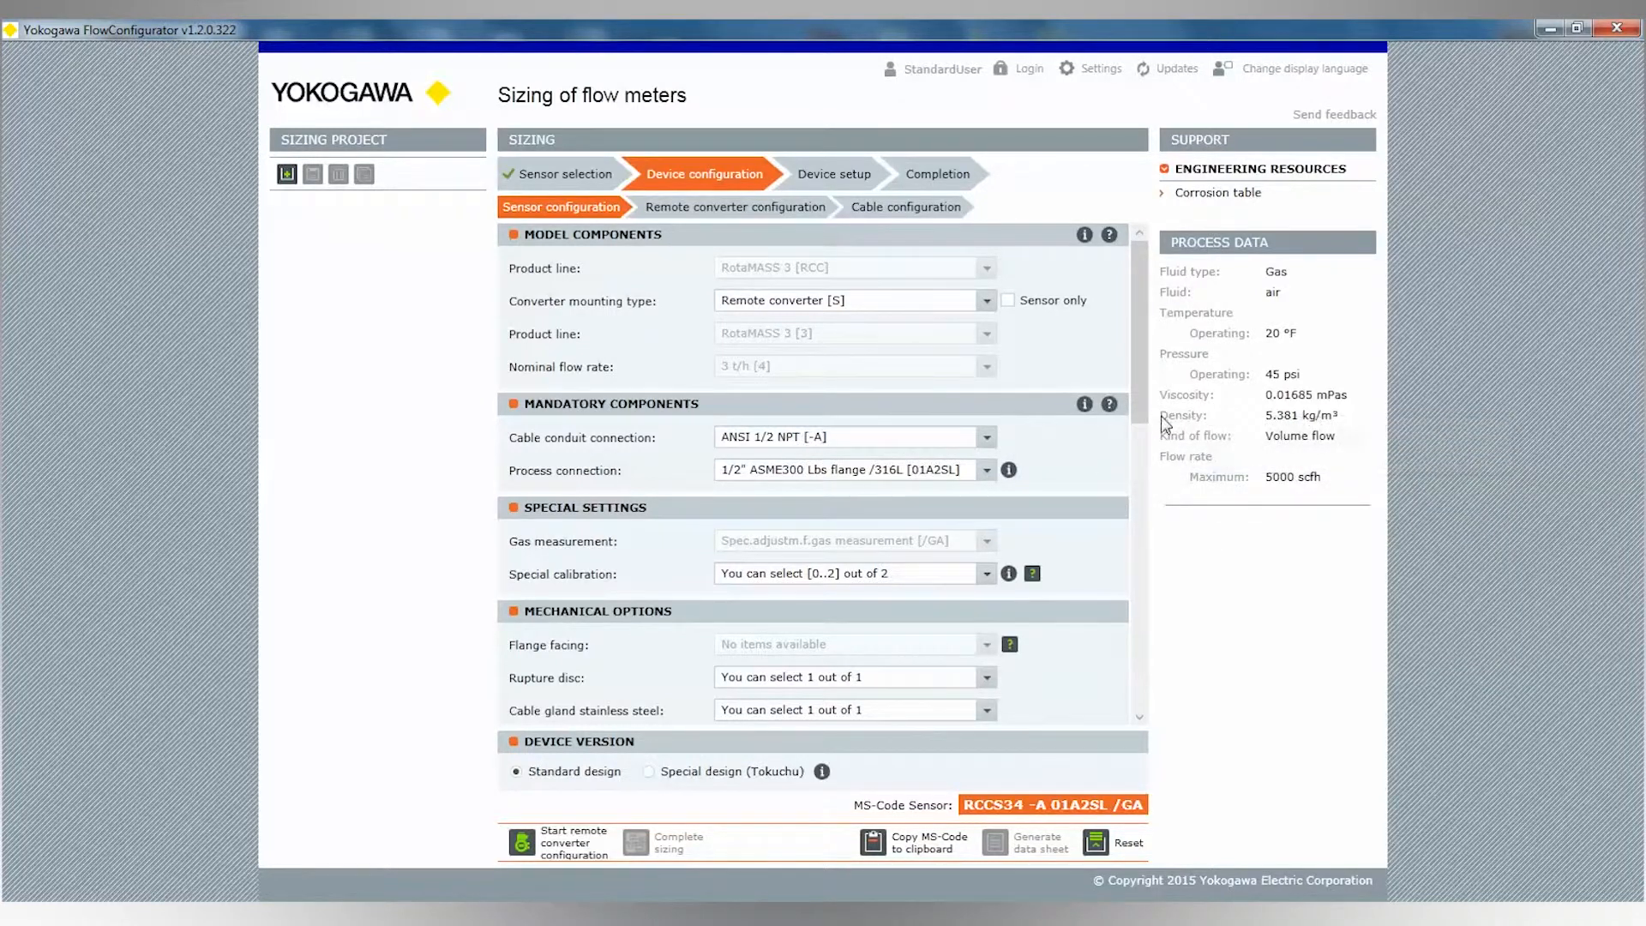
{"action": "left_click_drag", "start_coordinate": [1140, 371], "coordinate": [1141, 396]}
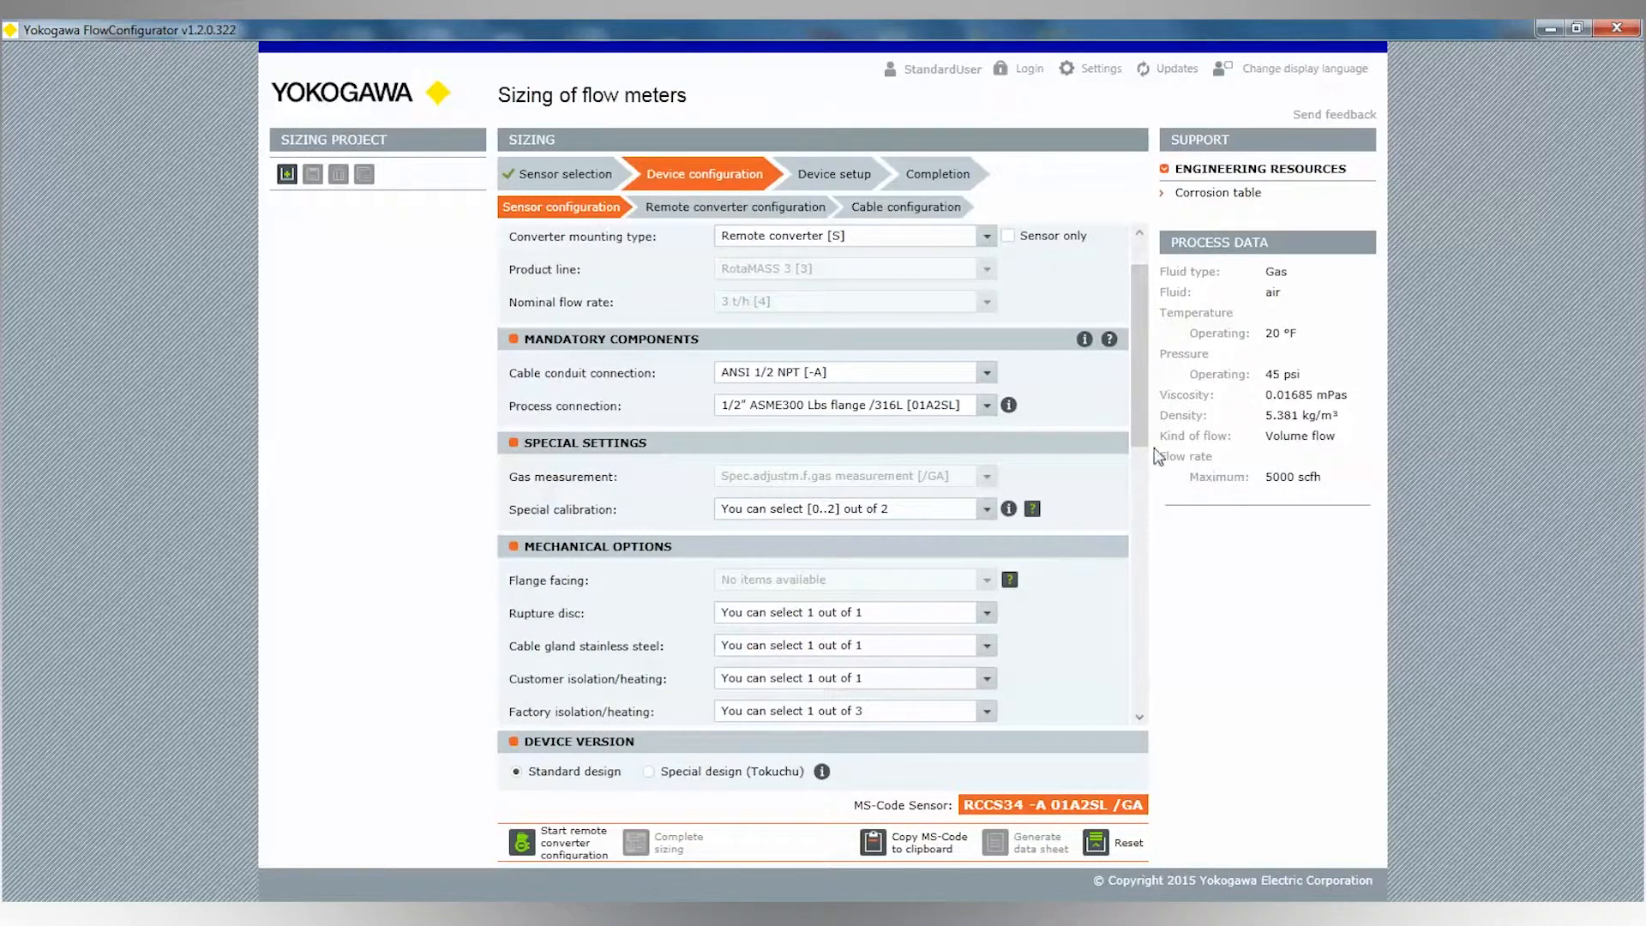
{"action": "left_click_drag", "start_coordinate": [1145, 378], "coordinate": [1140, 402]}
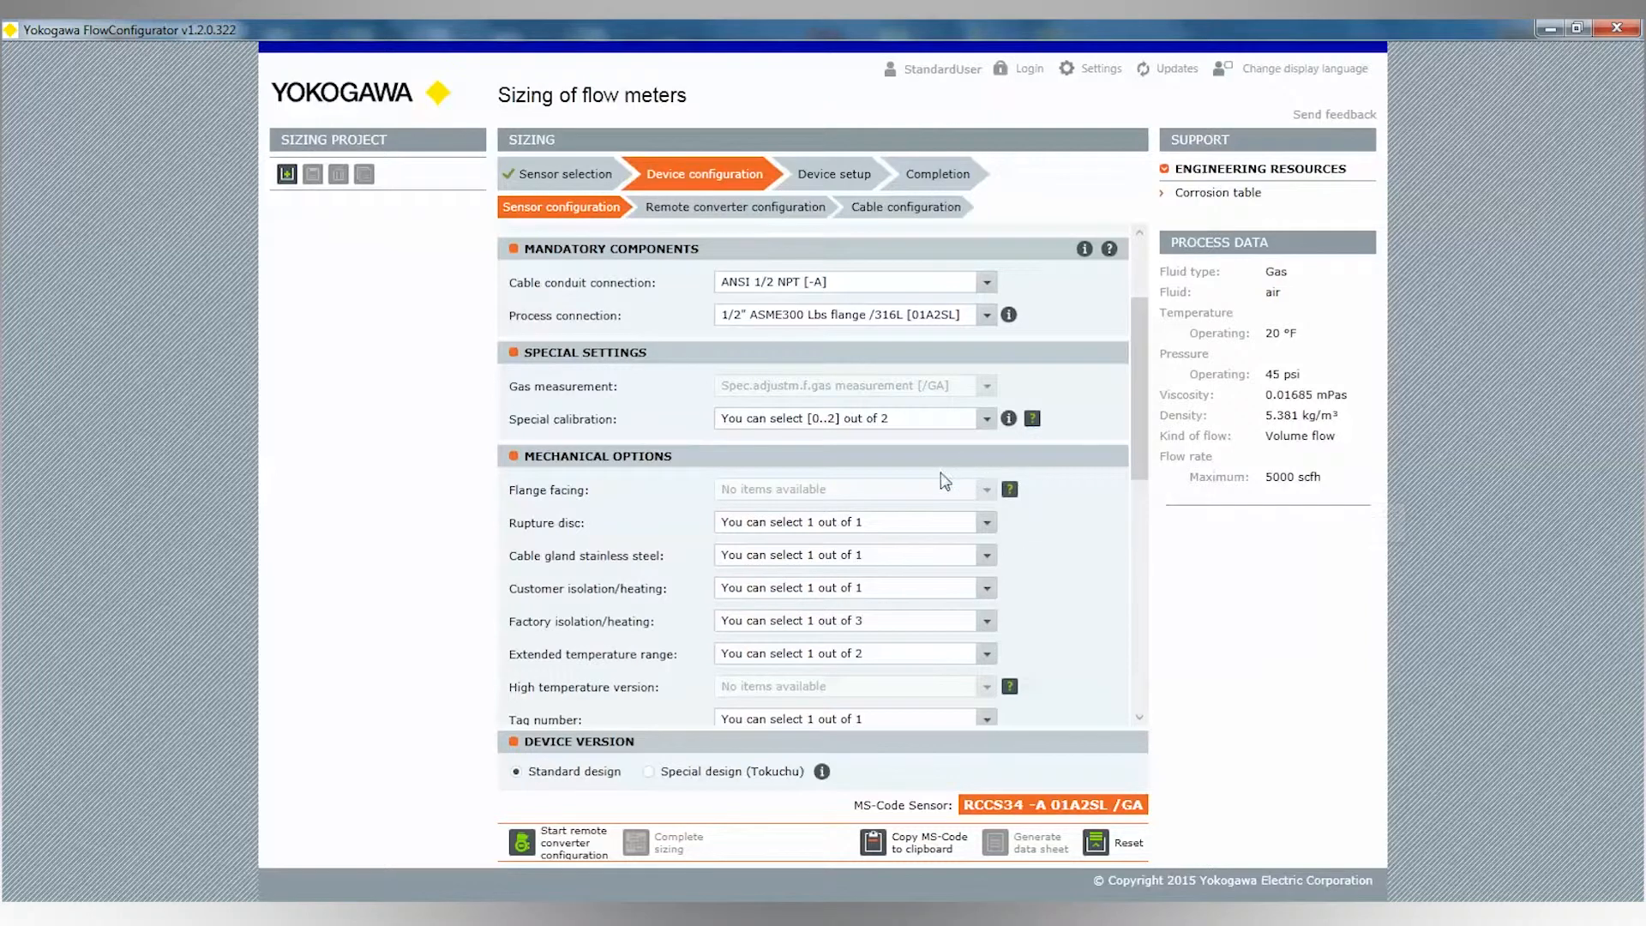
{"action": "left_click_drag", "start_coordinate": [1139, 425], "coordinate": [1139, 398]}
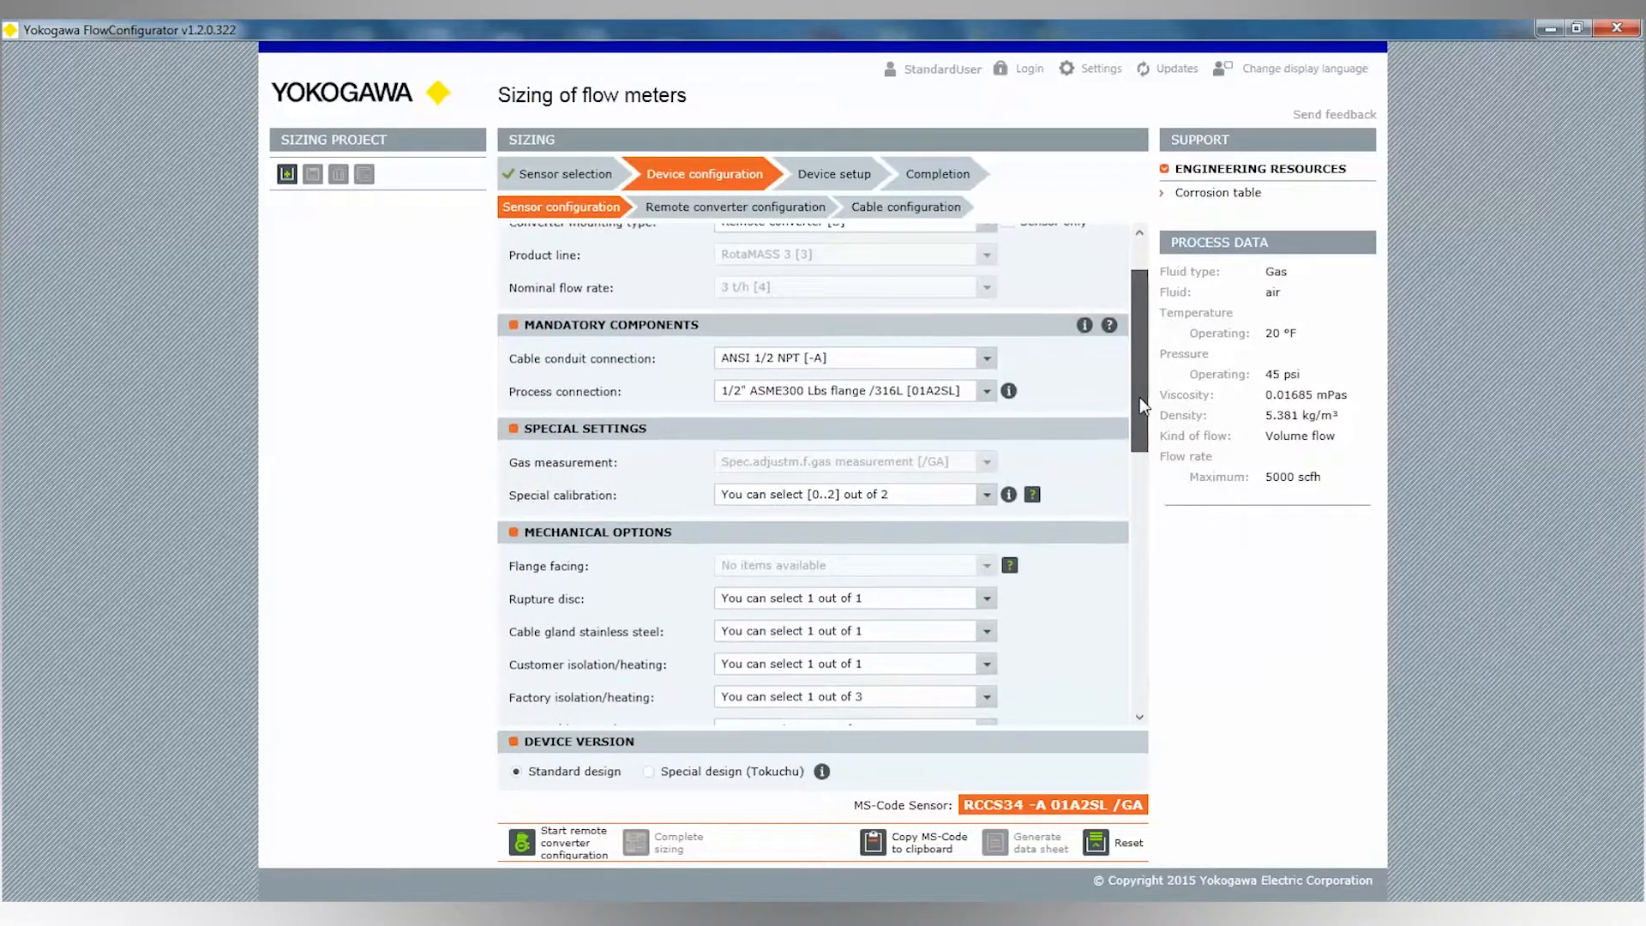
{"action": "left_click_drag", "start_coordinate": [1140, 398], "coordinate": [1146, 468]}
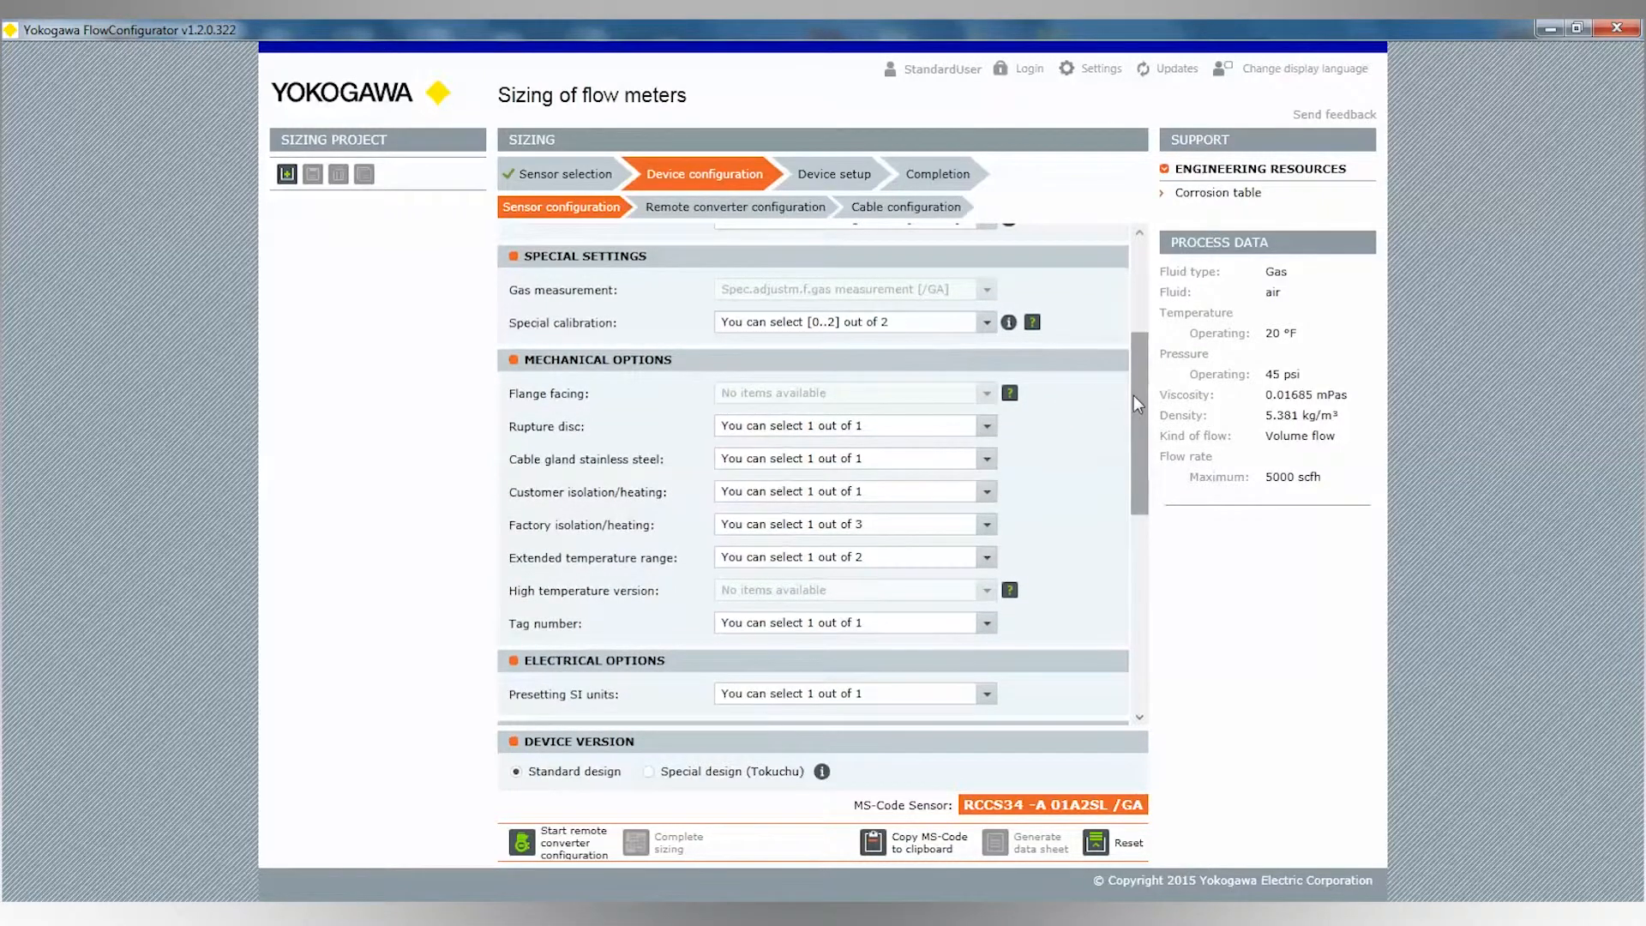
Apply Ring type Joint Flanges [/RJ] as the flange facing from the explanation of its non-selectable values.
{"action": "left_click", "coordinate": [1010, 395]}
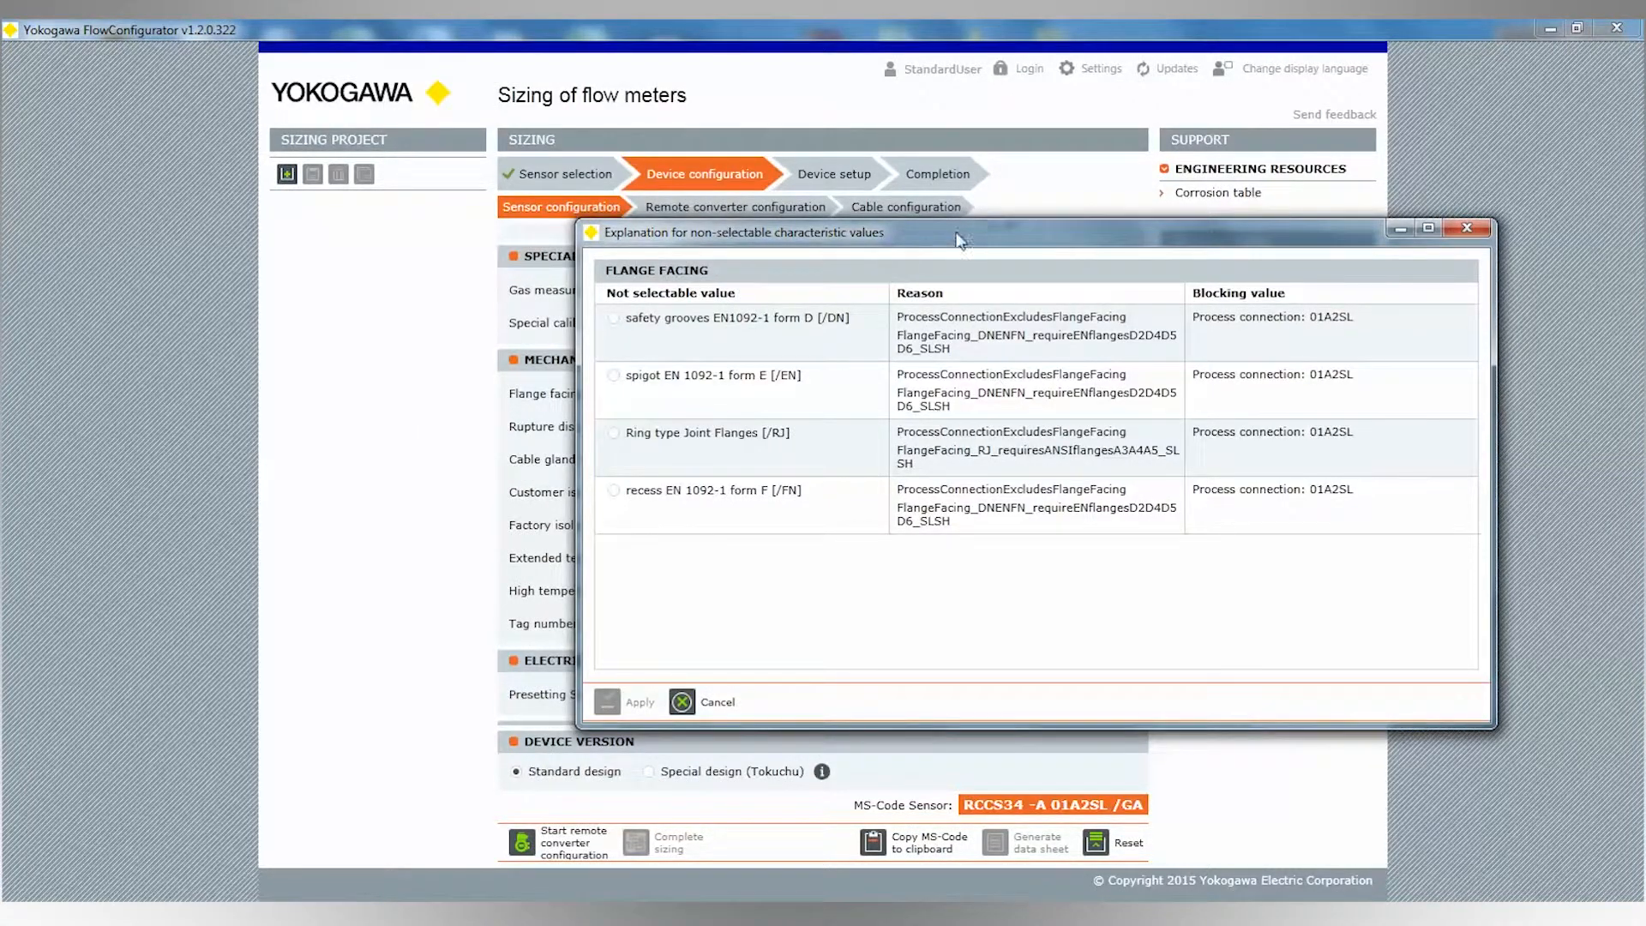
{"action": "left_click_drag", "start_coordinate": [1021, 231], "coordinate": [976, 254]}
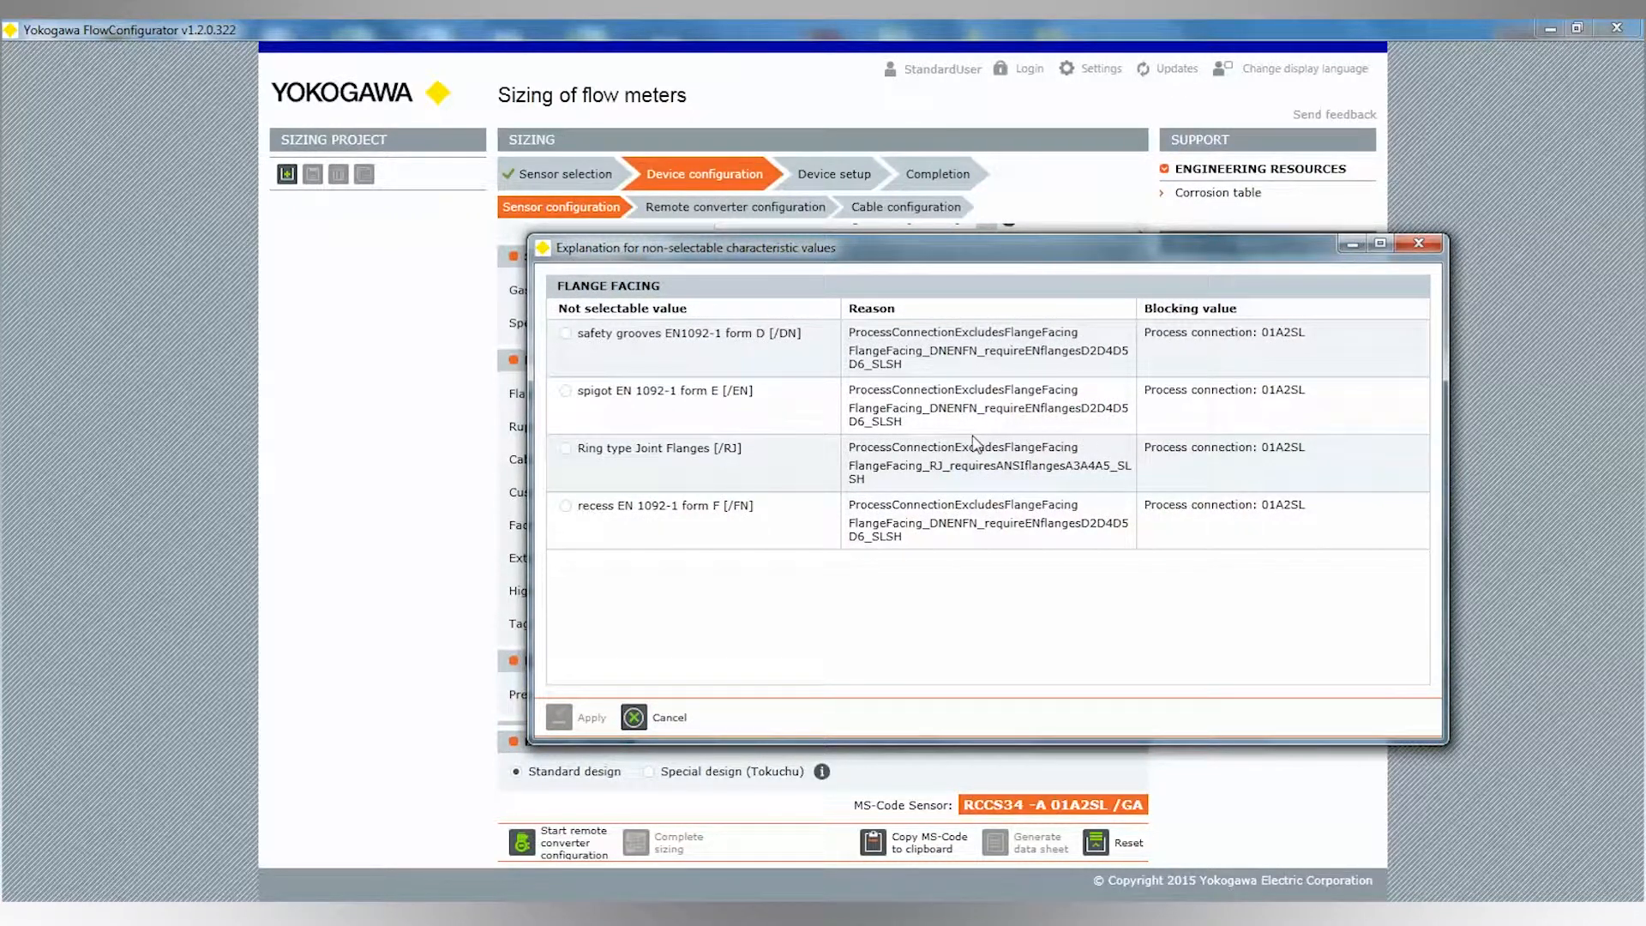
{"action": "left_click", "coordinate": [565, 448]}
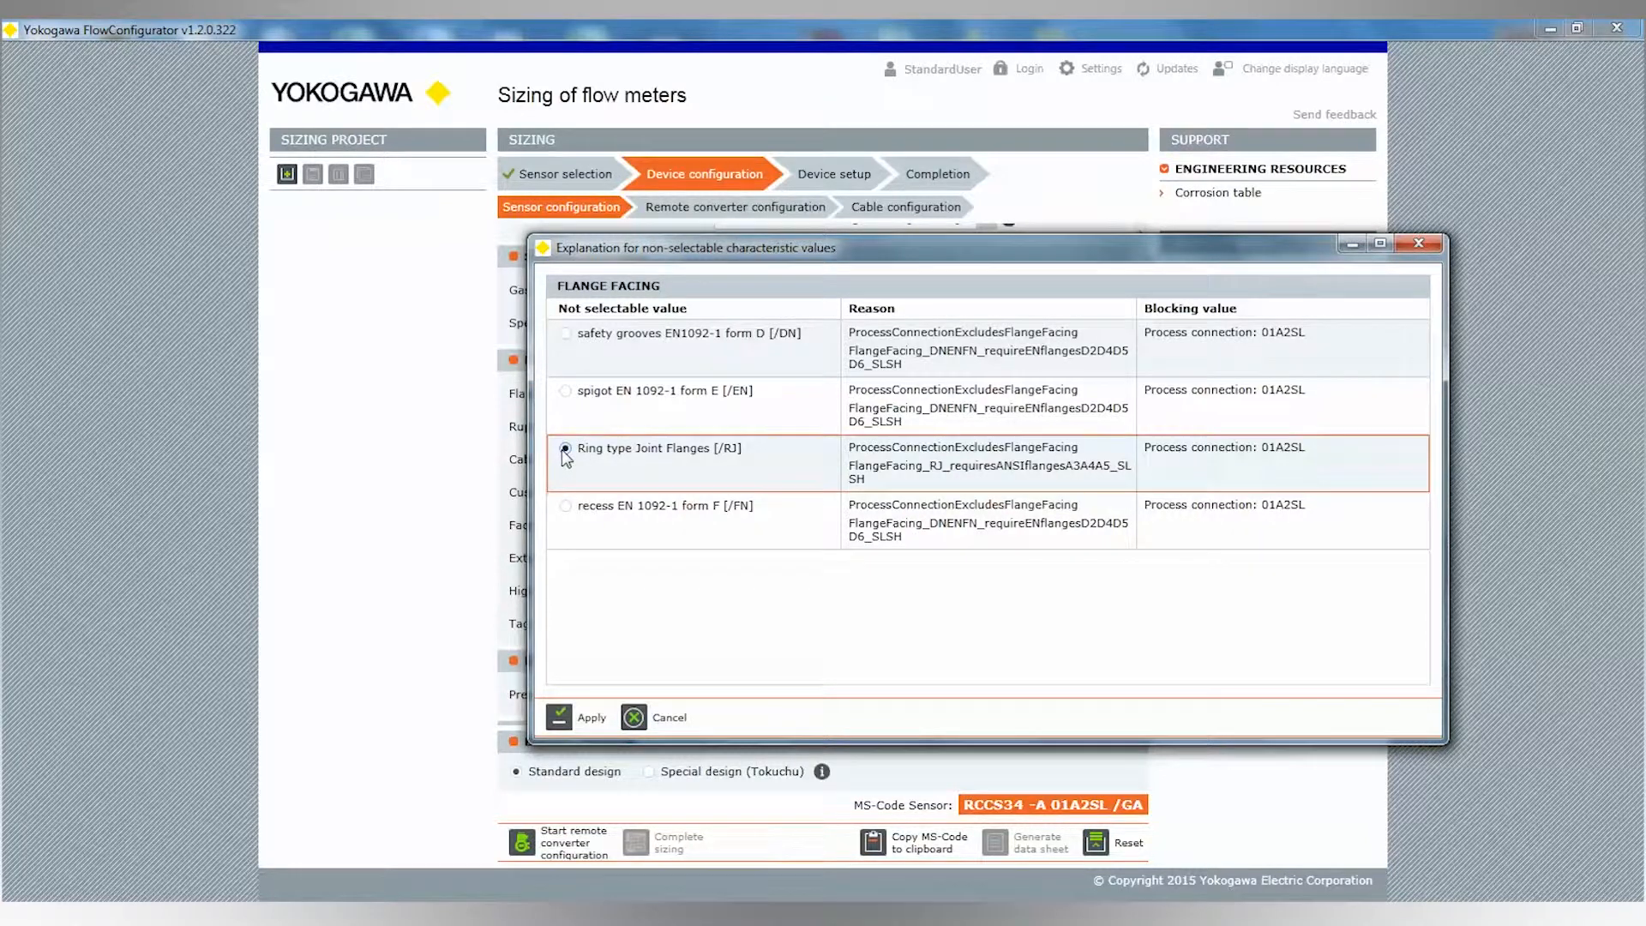
{"action": "left_click", "coordinate": [559, 717]}
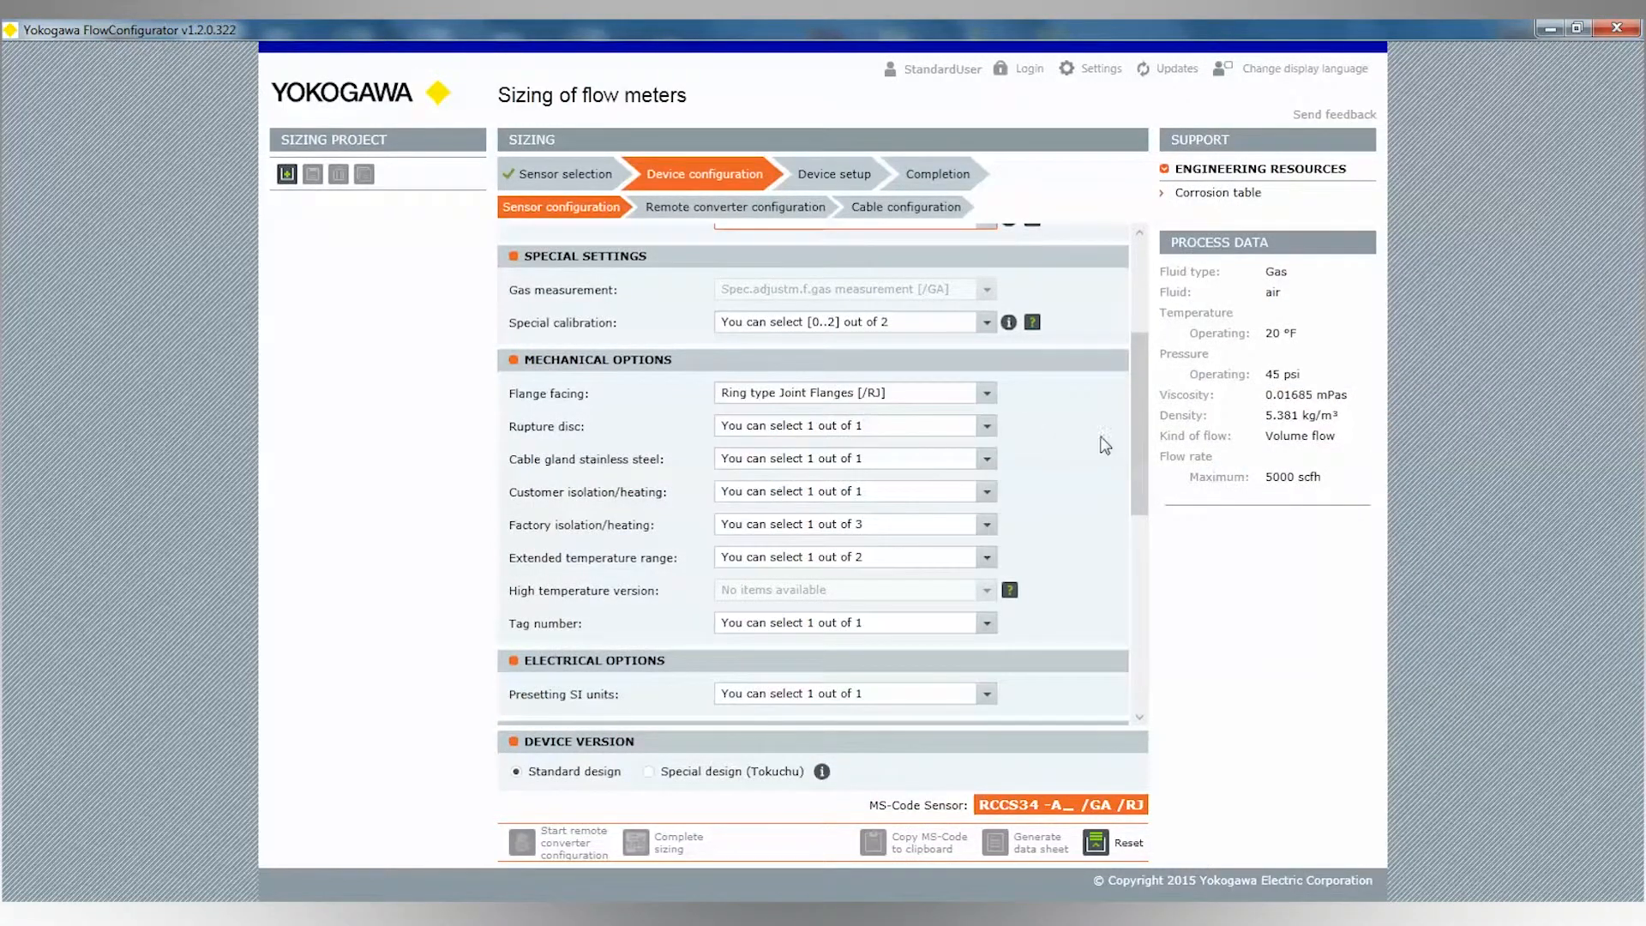
Set the process connection to 1"ASME 600lbs flange/ 316L [02A3SL].
{"action": "left_click_drag", "start_coordinate": [1136, 469], "coordinate": [1135, 380]}
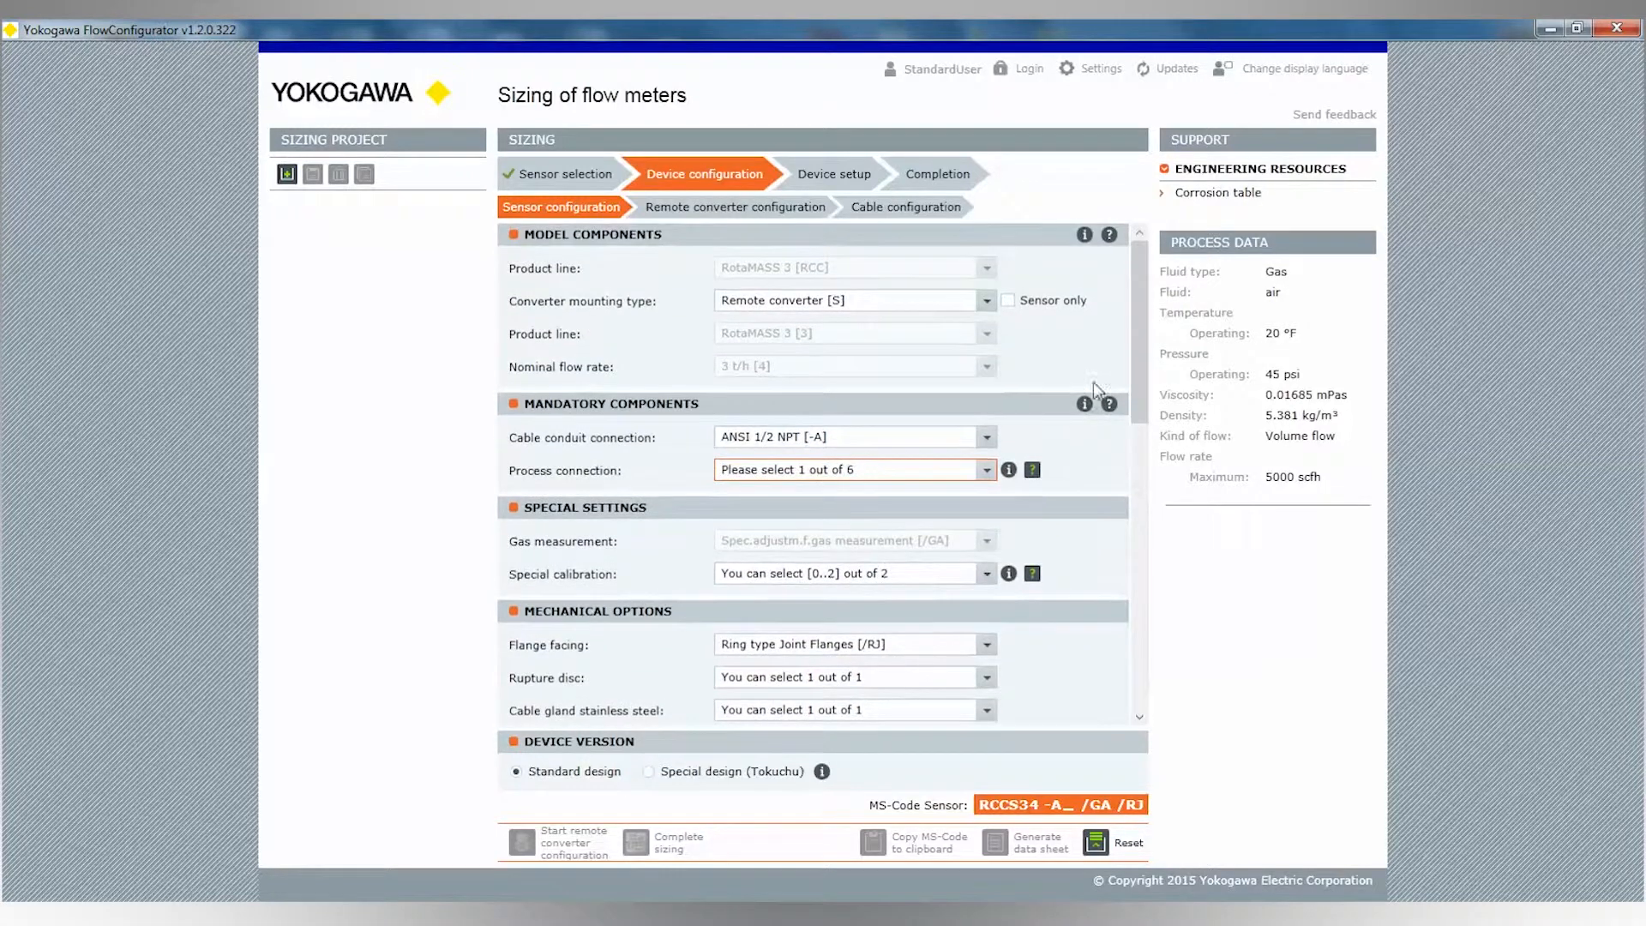
{"action": "left_click", "coordinate": [988, 472]}
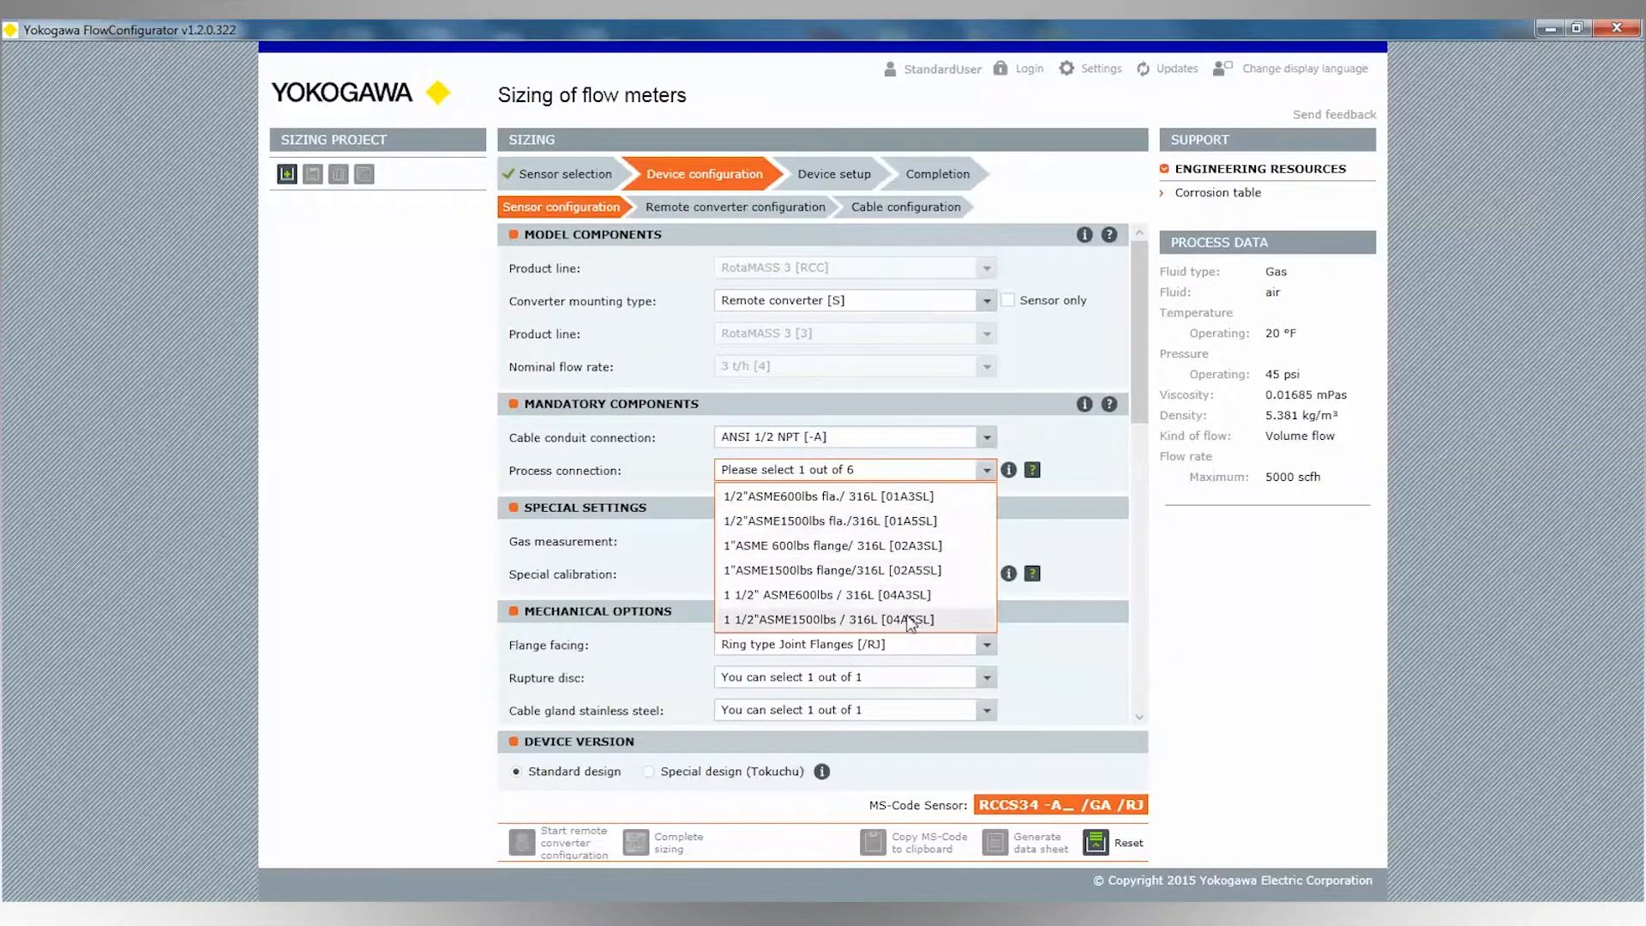
{"action": "left_click", "coordinate": [865, 554]}
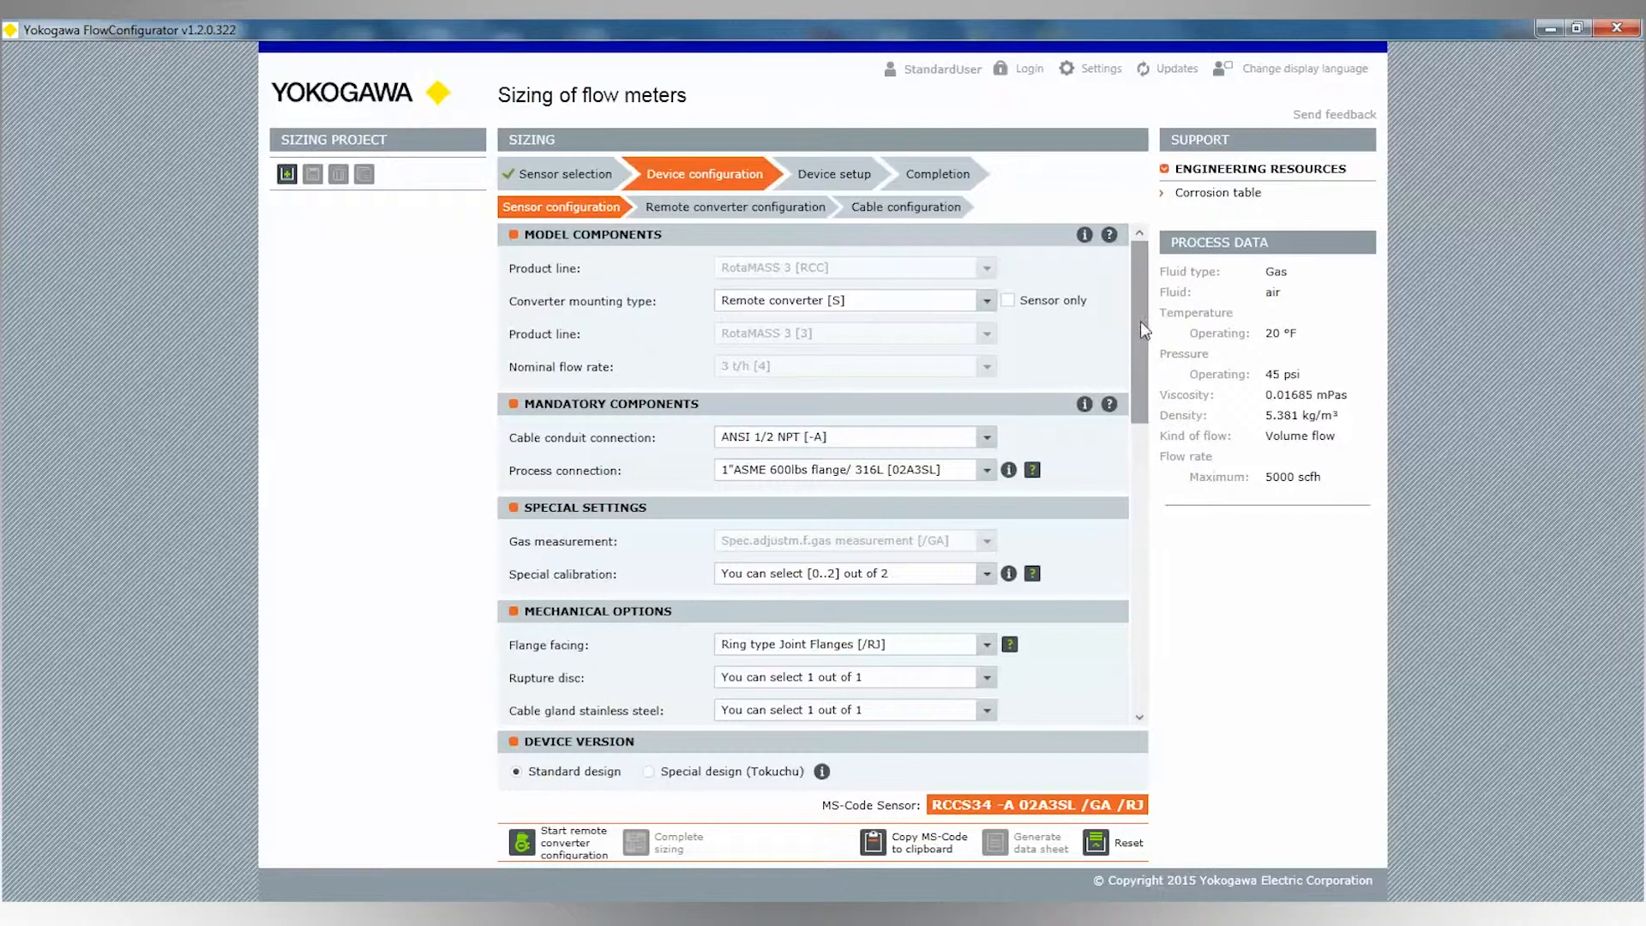
Examine the choices offered for process connection, special calibration and rupture disc without changing them.
{"action": "mouse_move", "coordinate": [1129, 312]}
{"action": "left_mouse_down"}
{"action": "mouse_move", "coordinate": [1155, 449]}
{"action": "mouse_move", "coordinate": [1130, 343]}
{"action": "left_mouse_up"}
{"action": "left_click", "coordinate": [986, 356]}
{"action": "left_click", "coordinate": [987, 356]}
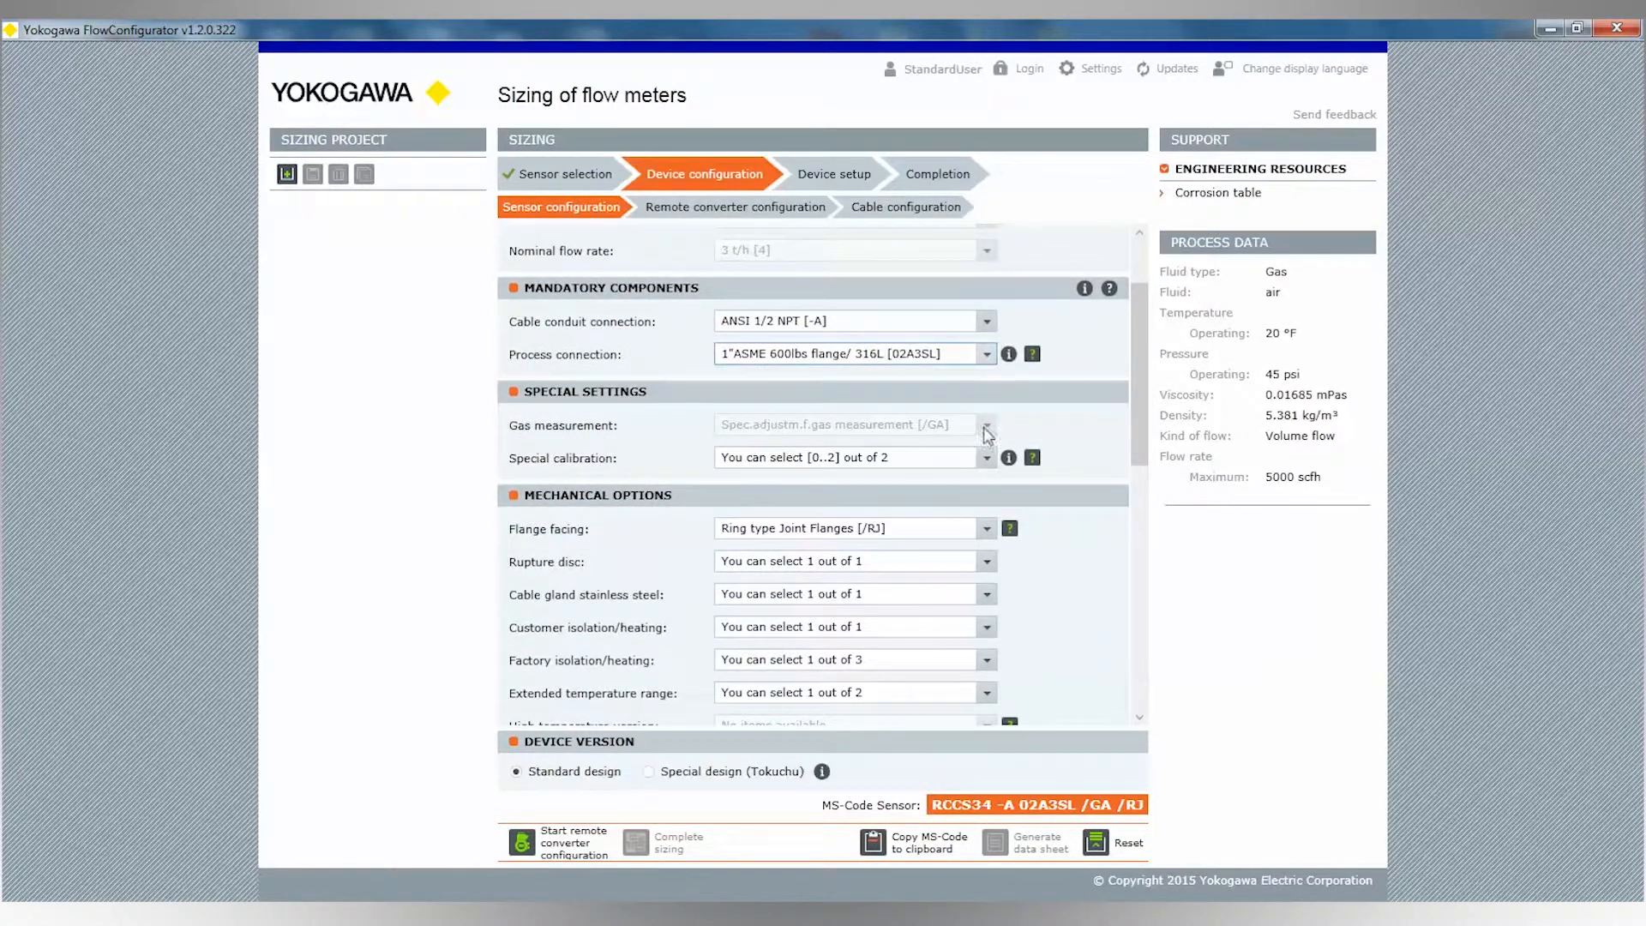
{"action": "left_click", "coordinate": [987, 464]}
{"action": "left_click", "coordinate": [987, 464]}
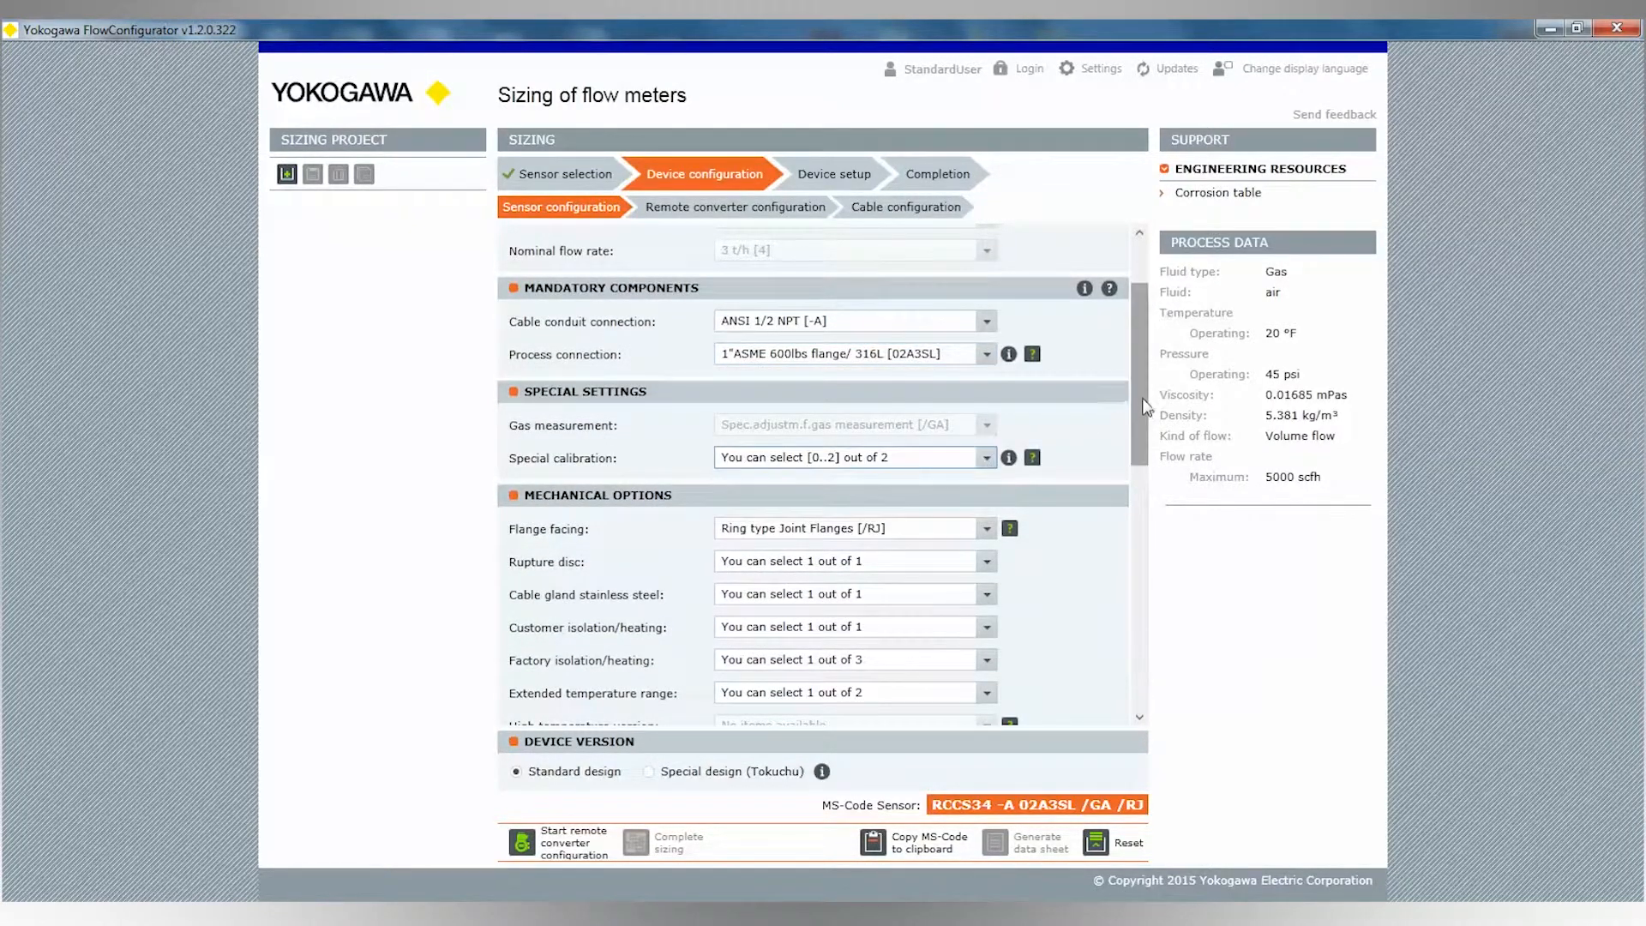
{"action": "left_click_drag", "start_coordinate": [1145, 403], "coordinate": [1140, 446]}
{"action": "scroll", "coordinate": [1017, 437], "scroll_direction": "down", "scroll_amount": 1}
{"action": "left_click", "coordinate": [986, 421]}
{"action": "left_click", "coordinate": [987, 421]}
Review the remaining sensor options, from tests and certificates to approvals and delivery options.
{"action": "left_click_drag", "start_coordinate": [1137, 410], "coordinate": [1141, 662]}
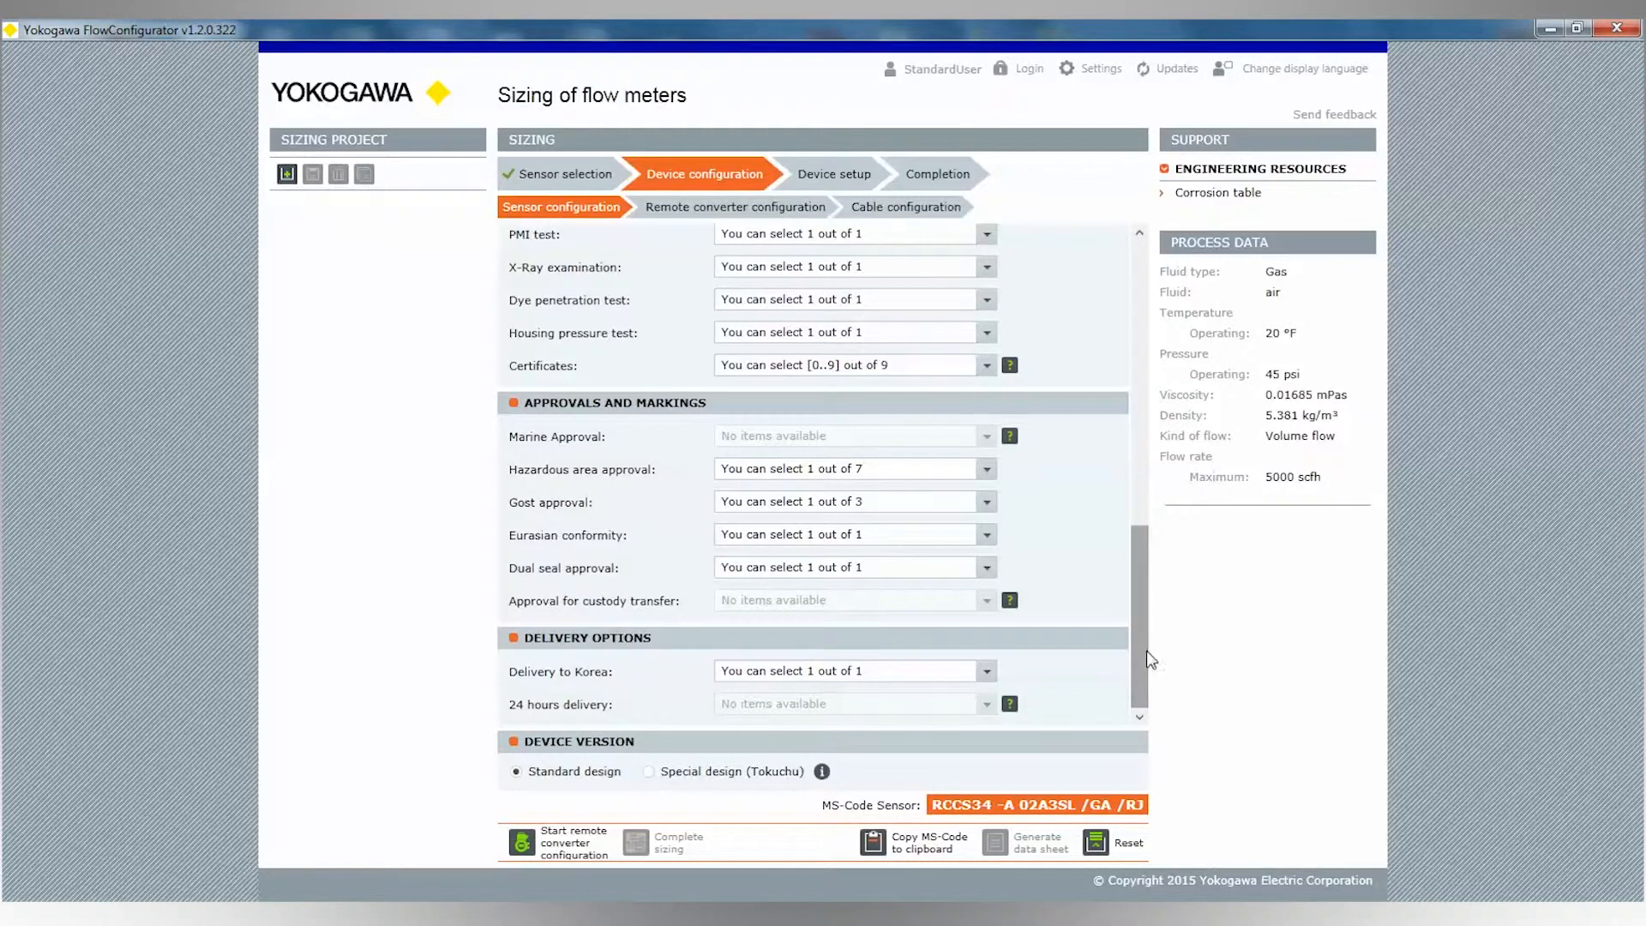
{"action": "mouse_move", "coordinate": [1135, 662]}
{"action": "left_mouse_down"}
{"action": "mouse_move", "coordinate": [1130, 565]}
{"action": "mouse_move", "coordinate": [1132, 661]}
{"action": "left_mouse_up"}
{"action": "scroll", "coordinate": [1140, 681], "scroll_direction": "up", "scroll_amount": 8}
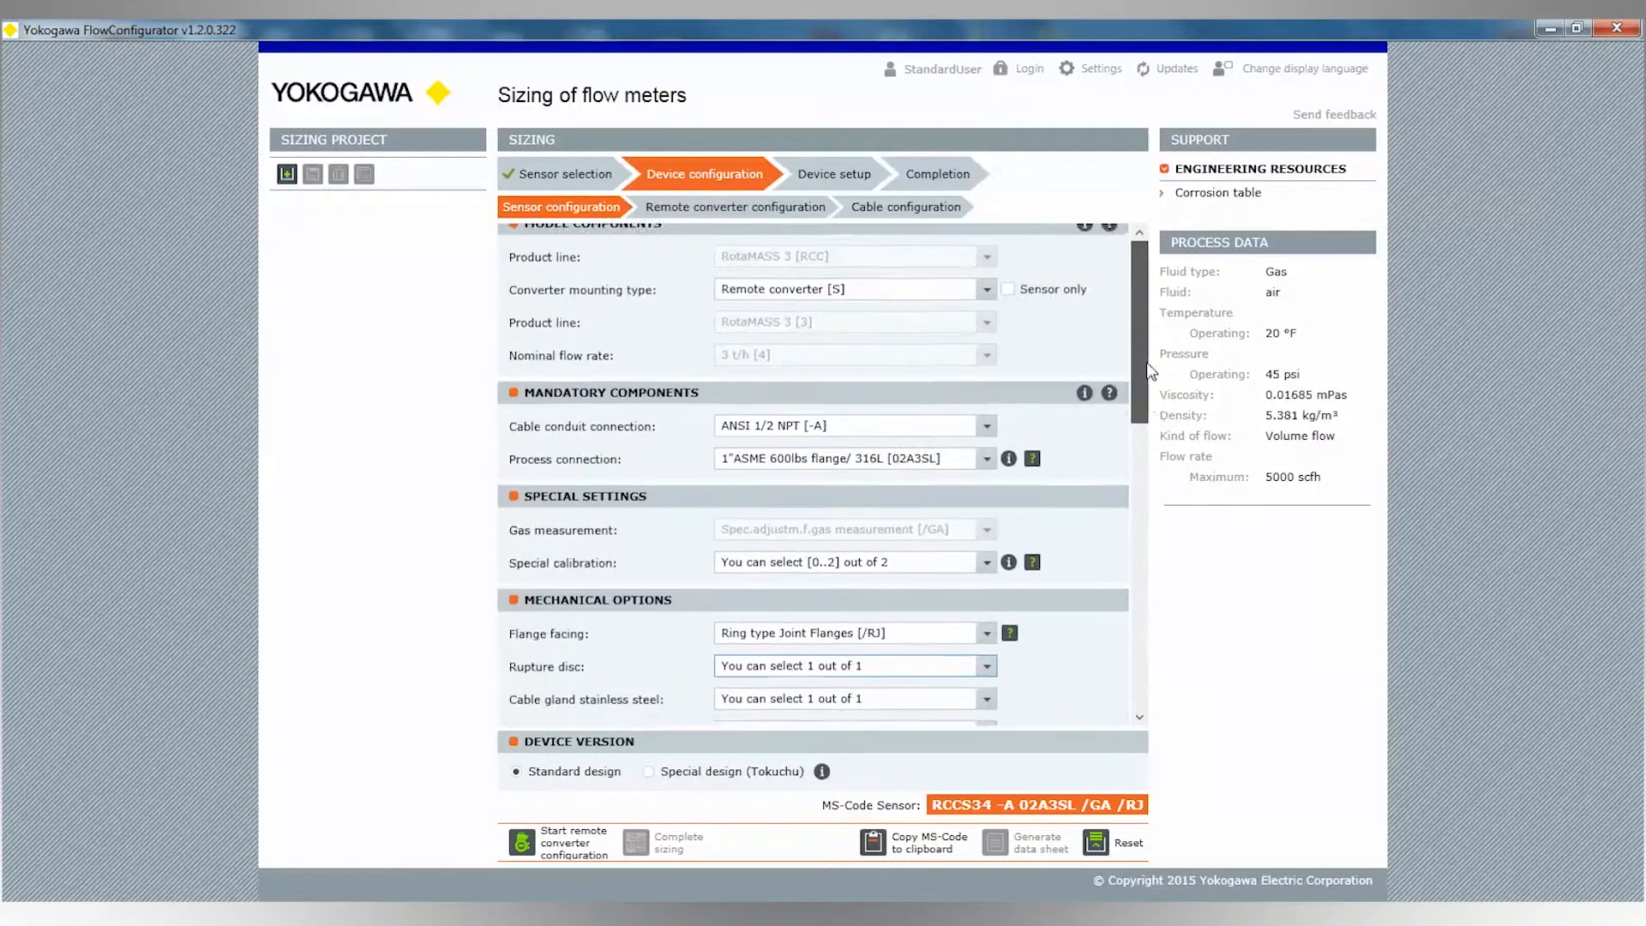
{"action": "scroll", "coordinate": [1138, 575], "scroll_direction": "down", "scroll_amount": 8}
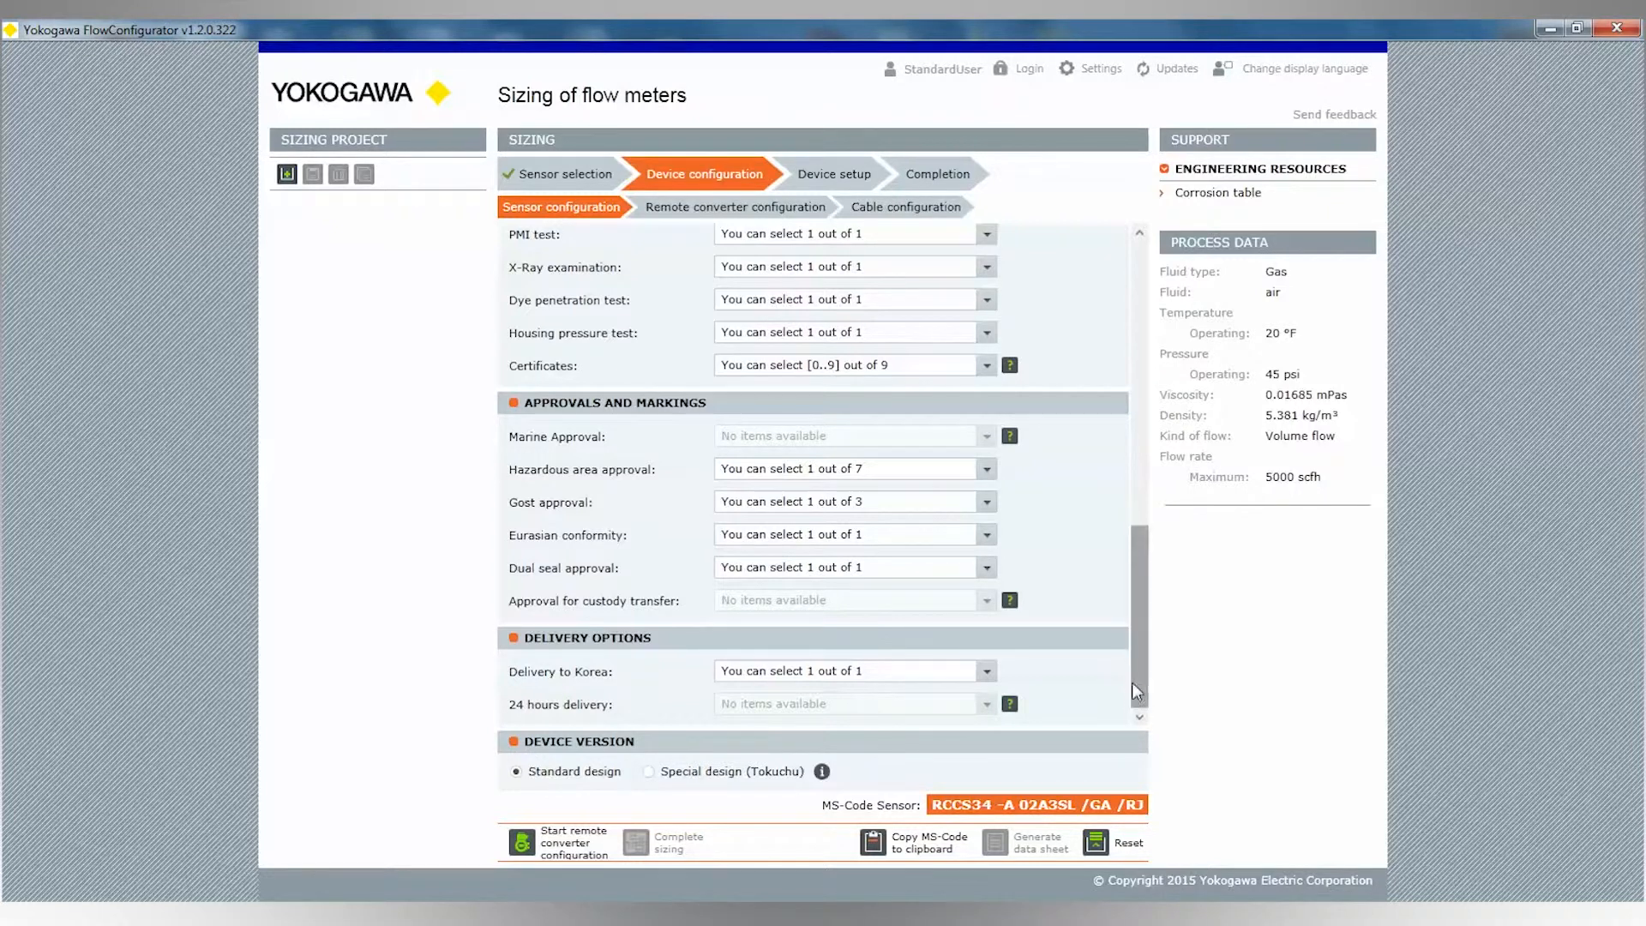
{"action": "mouse_move", "coordinate": [1145, 692]}
{"action": "left_mouse_down"}
{"action": "mouse_move", "coordinate": [1136, 377]}
{"action": "mouse_move", "coordinate": [1136, 710]}
{"action": "left_mouse_up"}
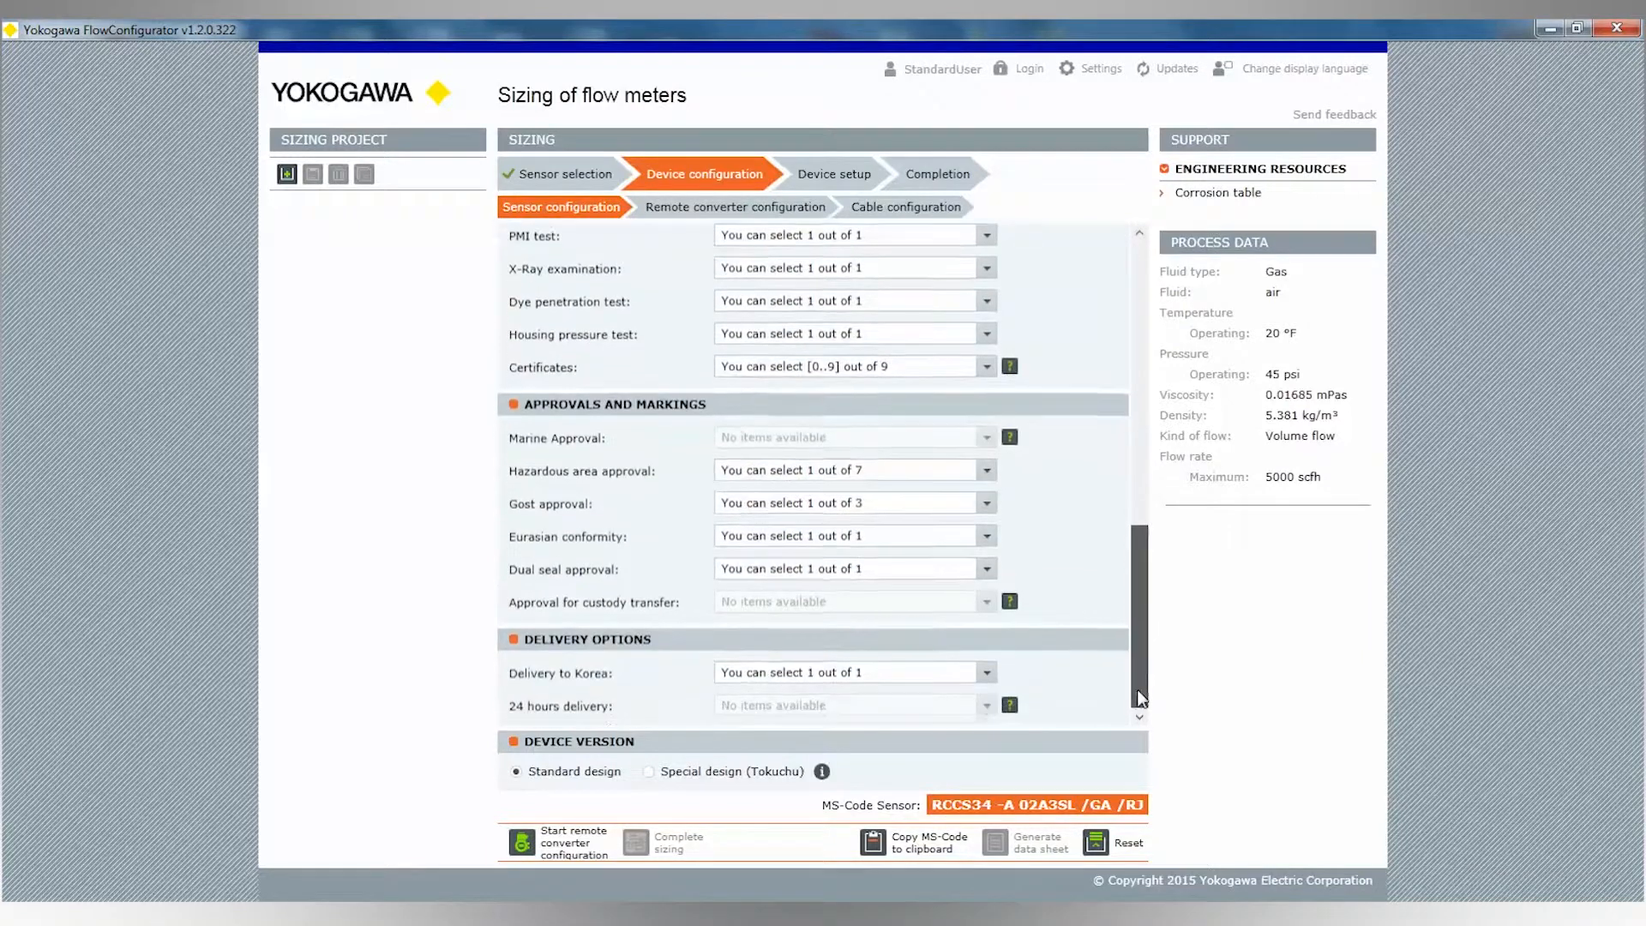
Switch the device version to Special design (Tokuchu), acknowledge the notice, and set it back to Standard design.
{"action": "left_click", "coordinate": [649, 772]}
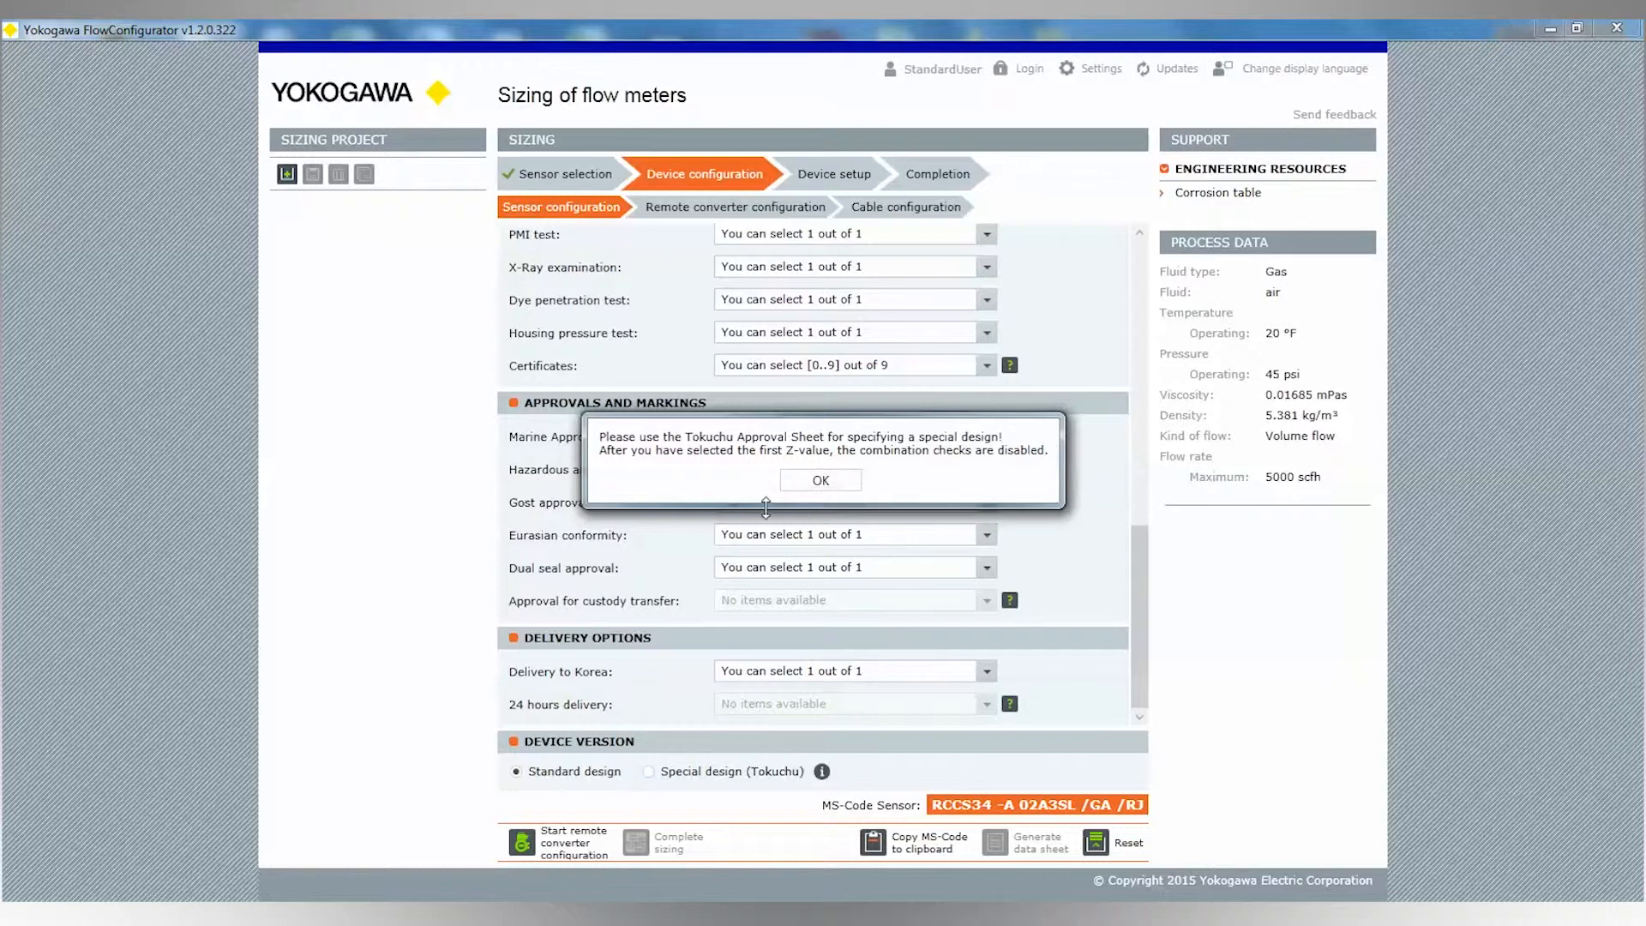
{"action": "left_click", "coordinate": [810, 483]}
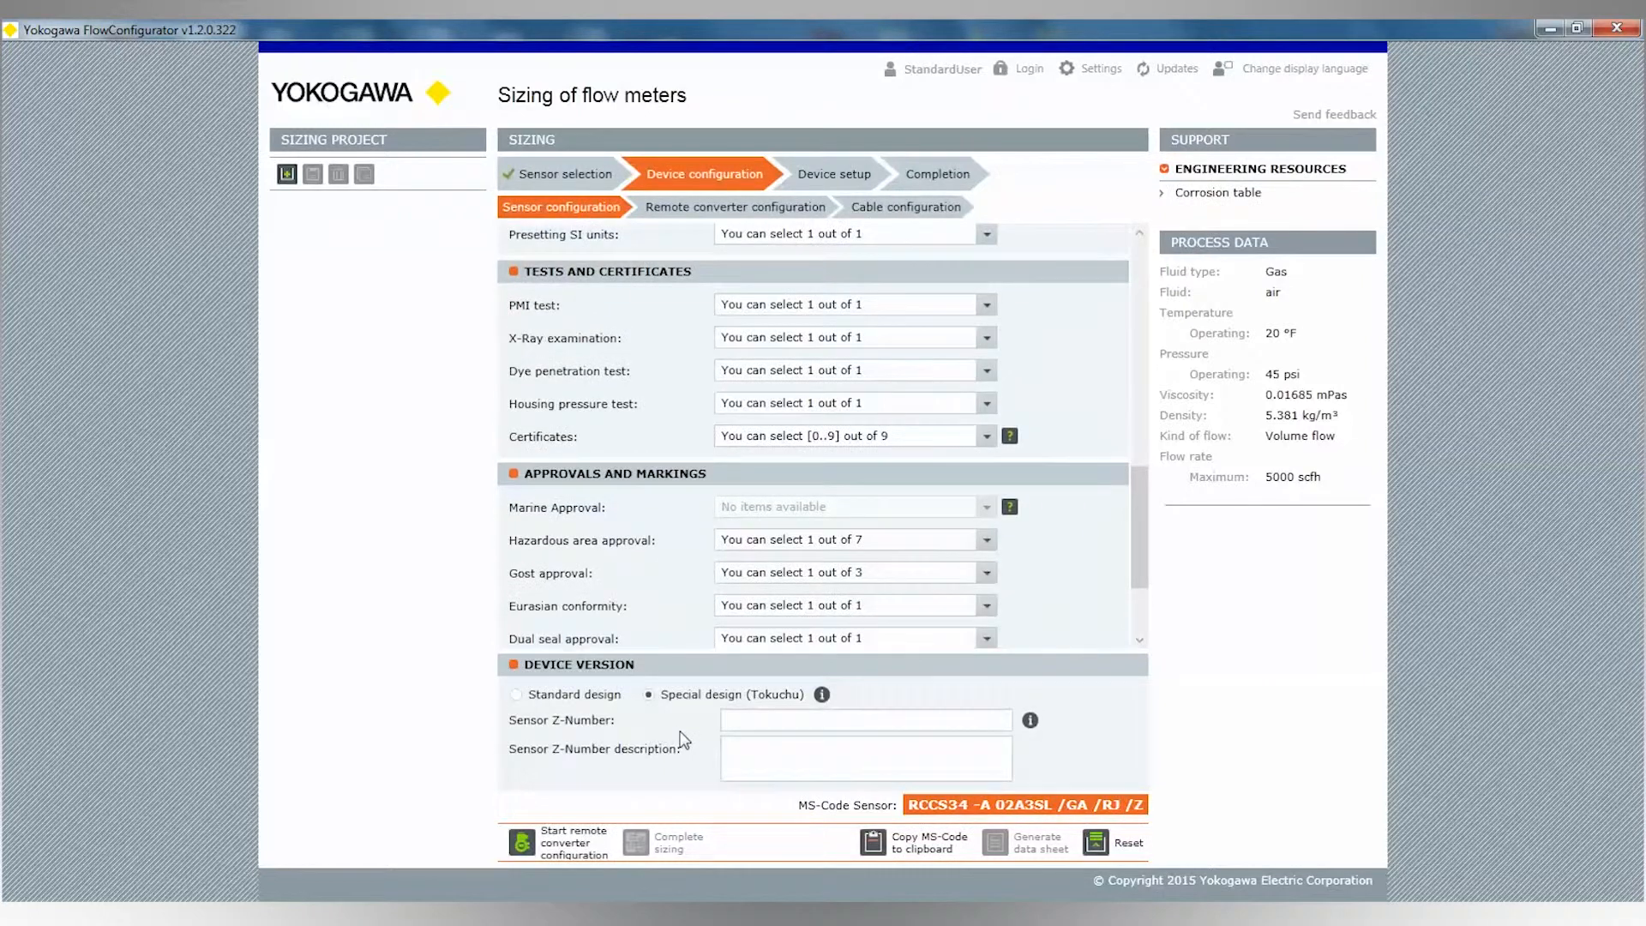
{"action": "left_click", "coordinate": [515, 693]}
{"action": "left_click", "coordinate": [823, 479]}
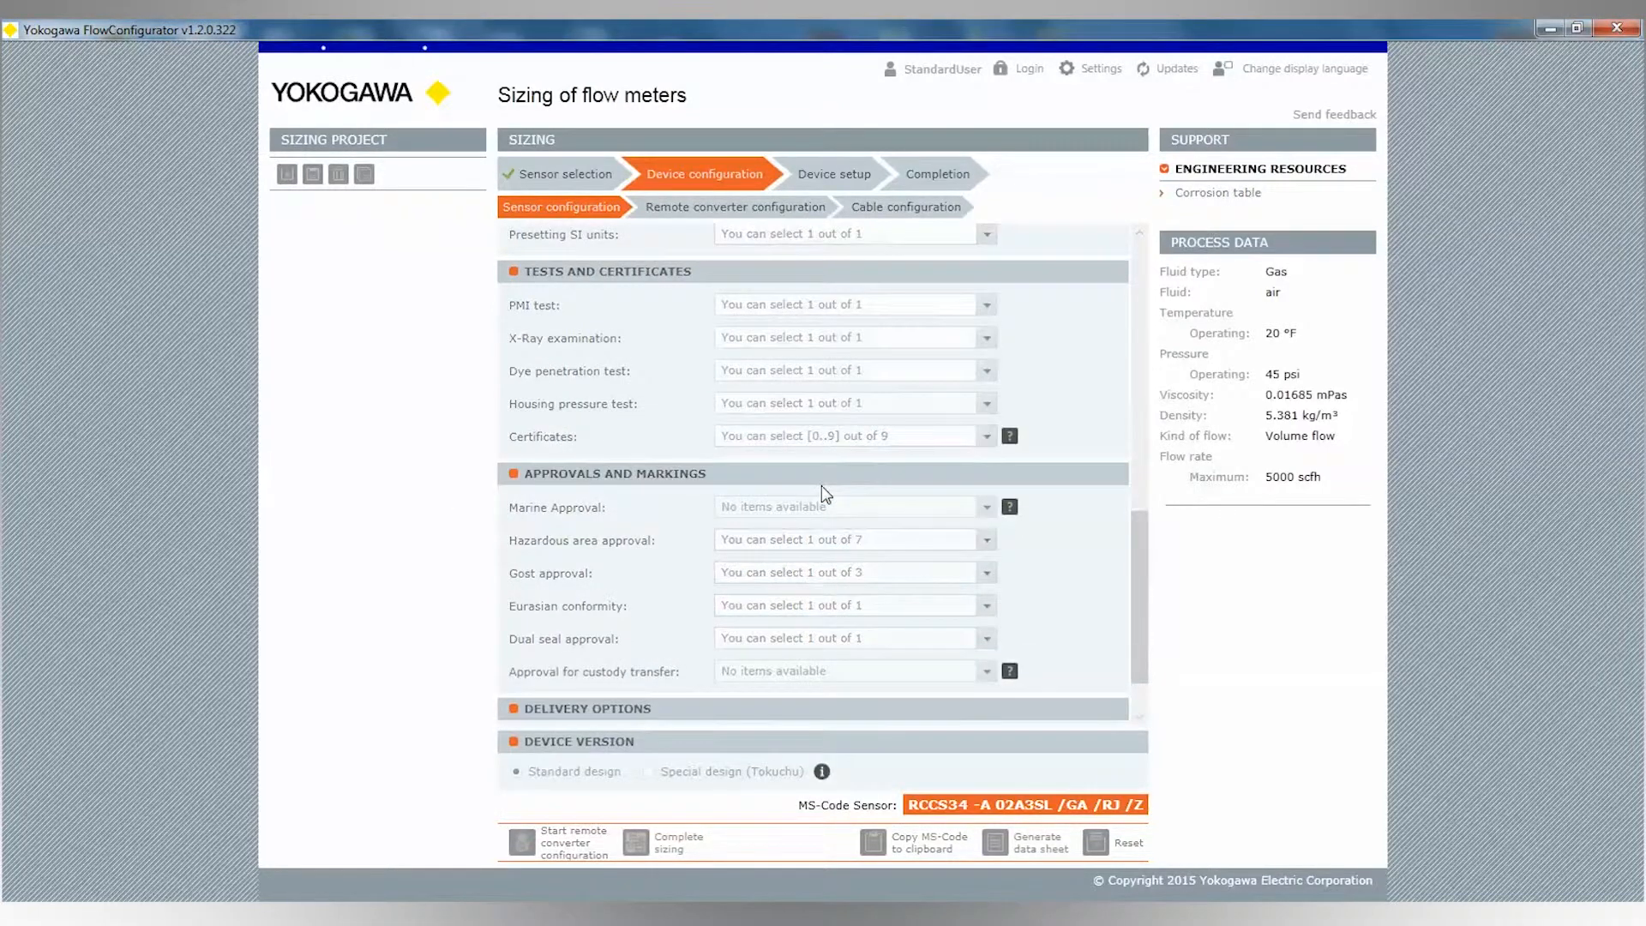
Start the remote converter configuration, revisit the sensor configuration, and return to the remote converter configuration.
{"action": "scroll", "coordinate": [1008, 512], "scroll_direction": "down", "scroll_amount": 1}
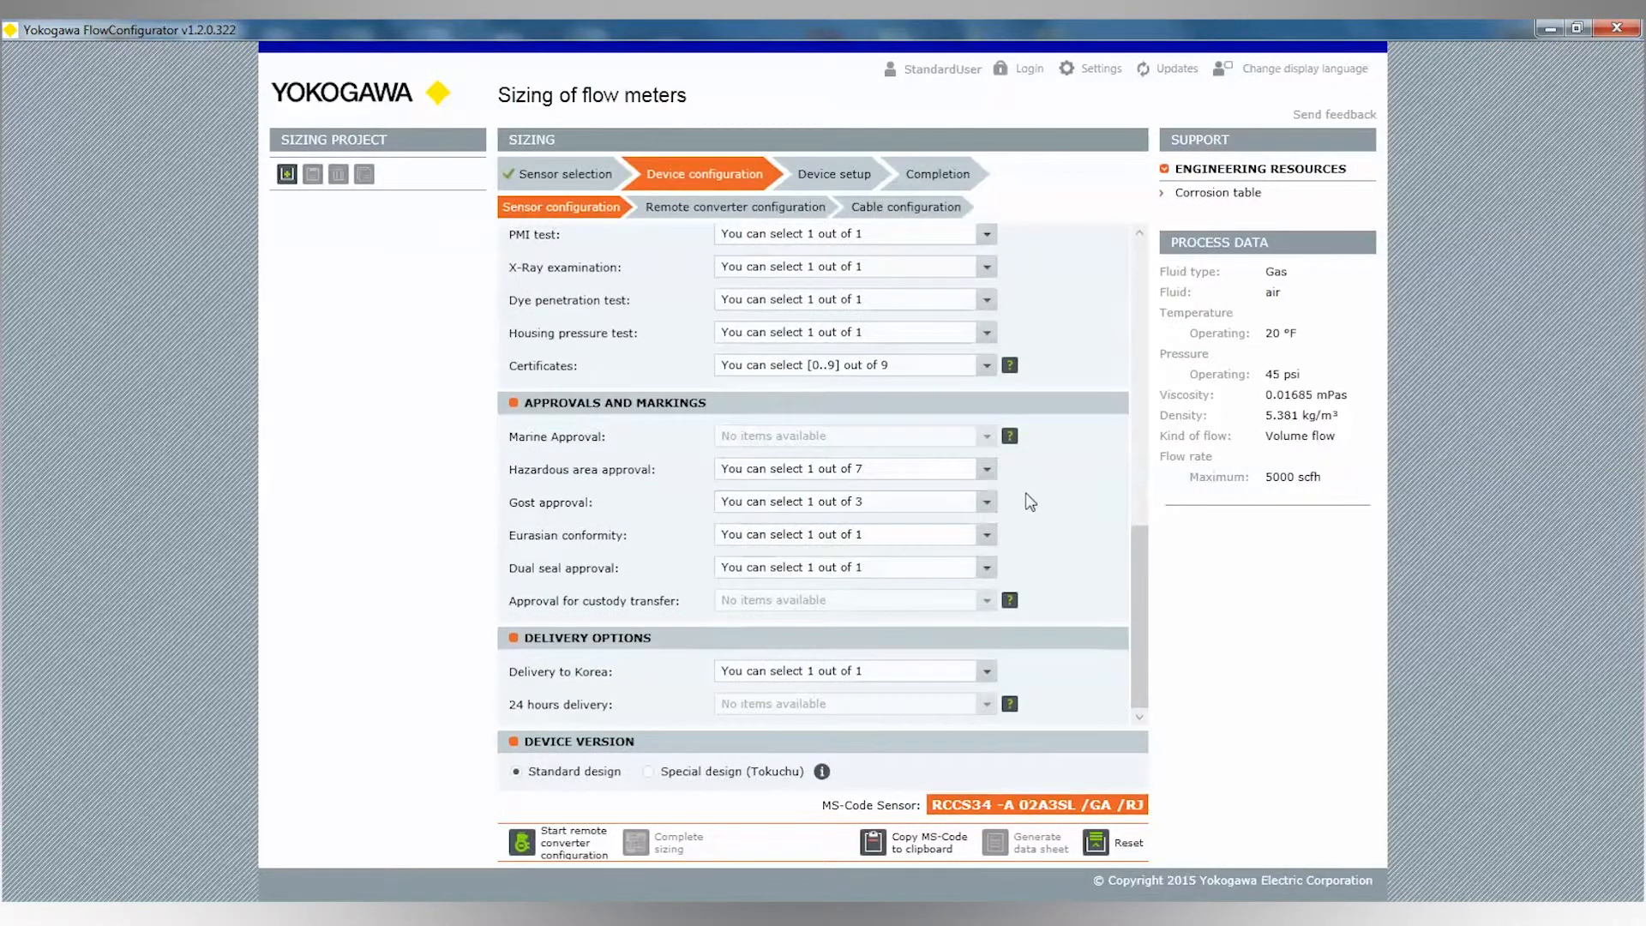
{"action": "left_click_drag", "start_coordinate": [1142, 532], "coordinate": [1158, 583]}
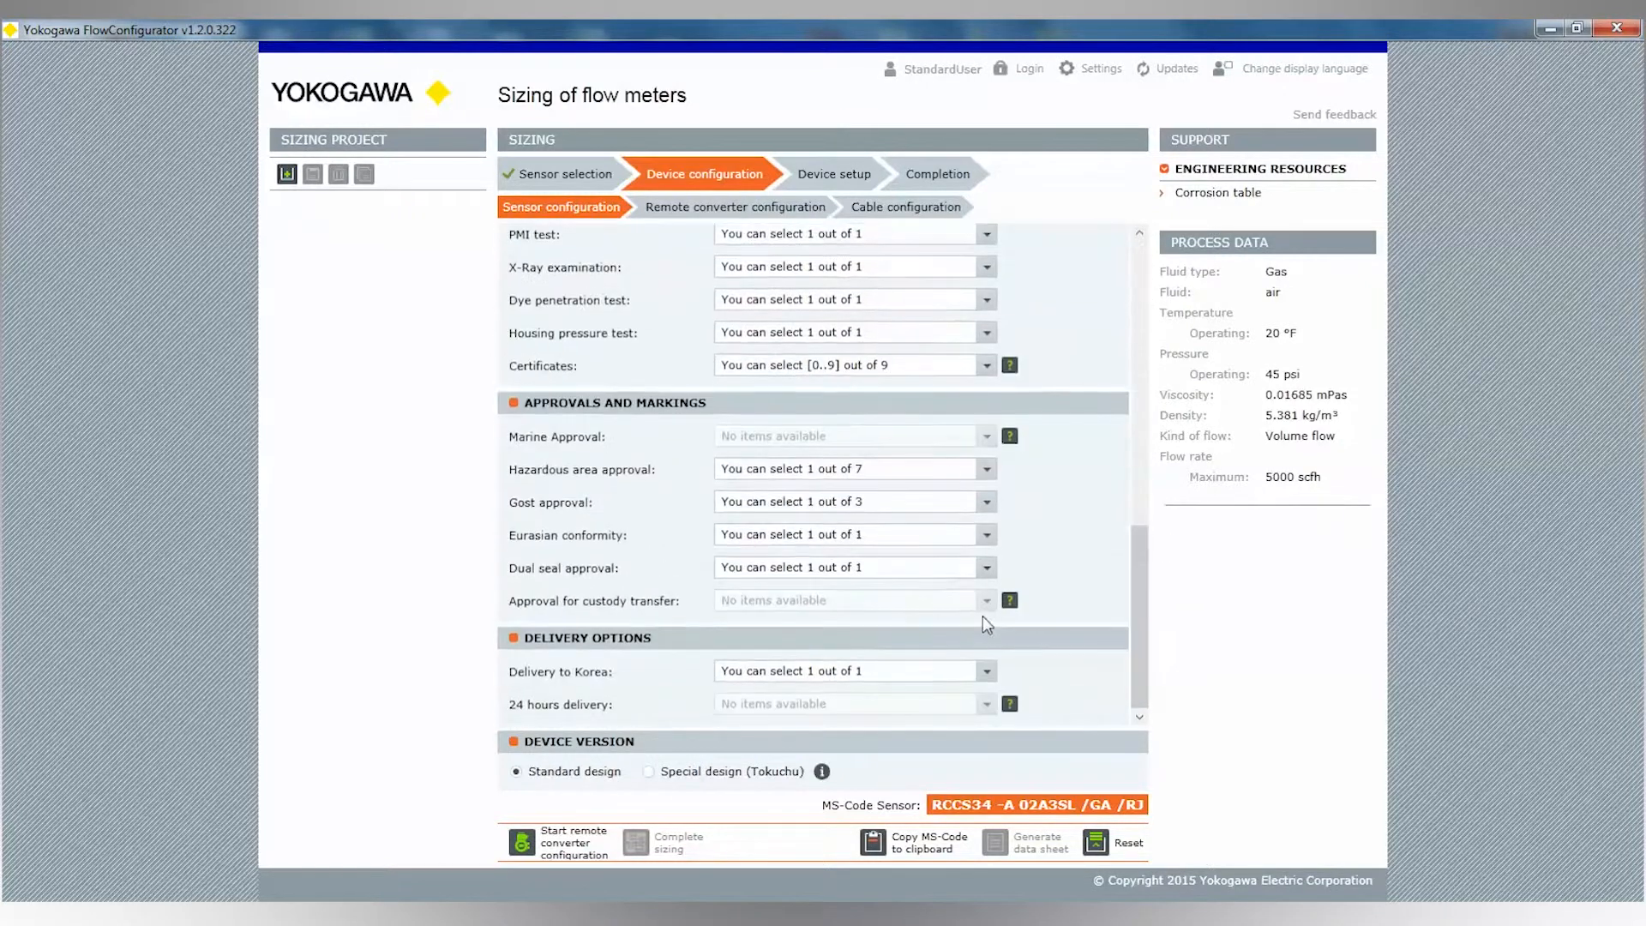
{"action": "left_click", "coordinate": [523, 844]}
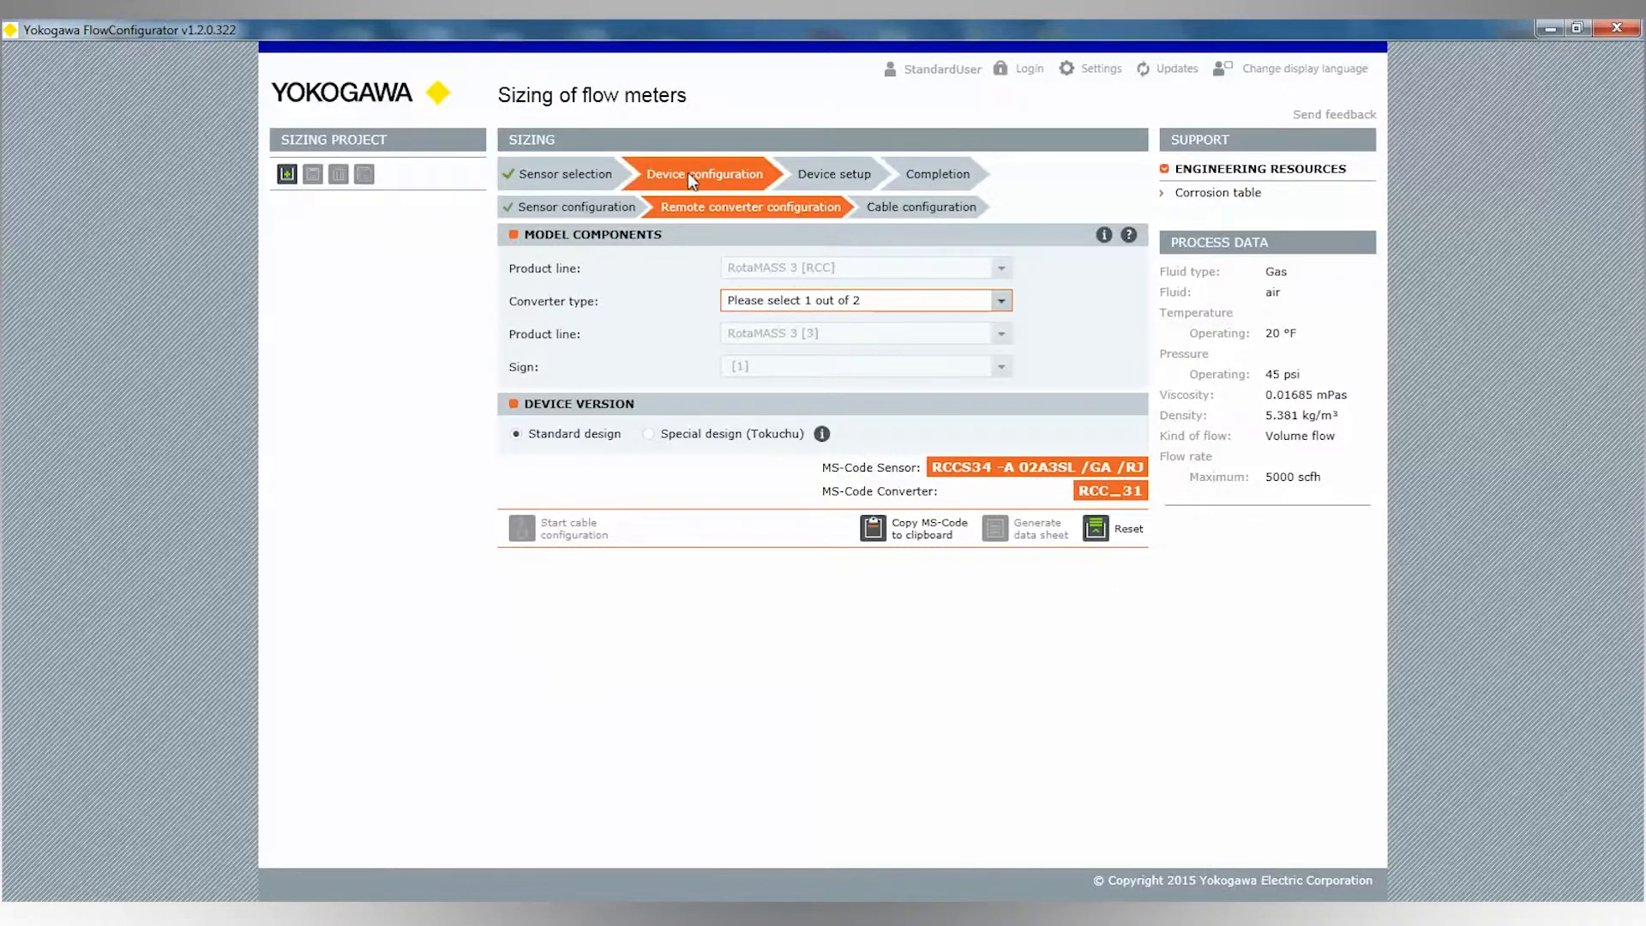
{"action": "left_click", "coordinate": [583, 210]}
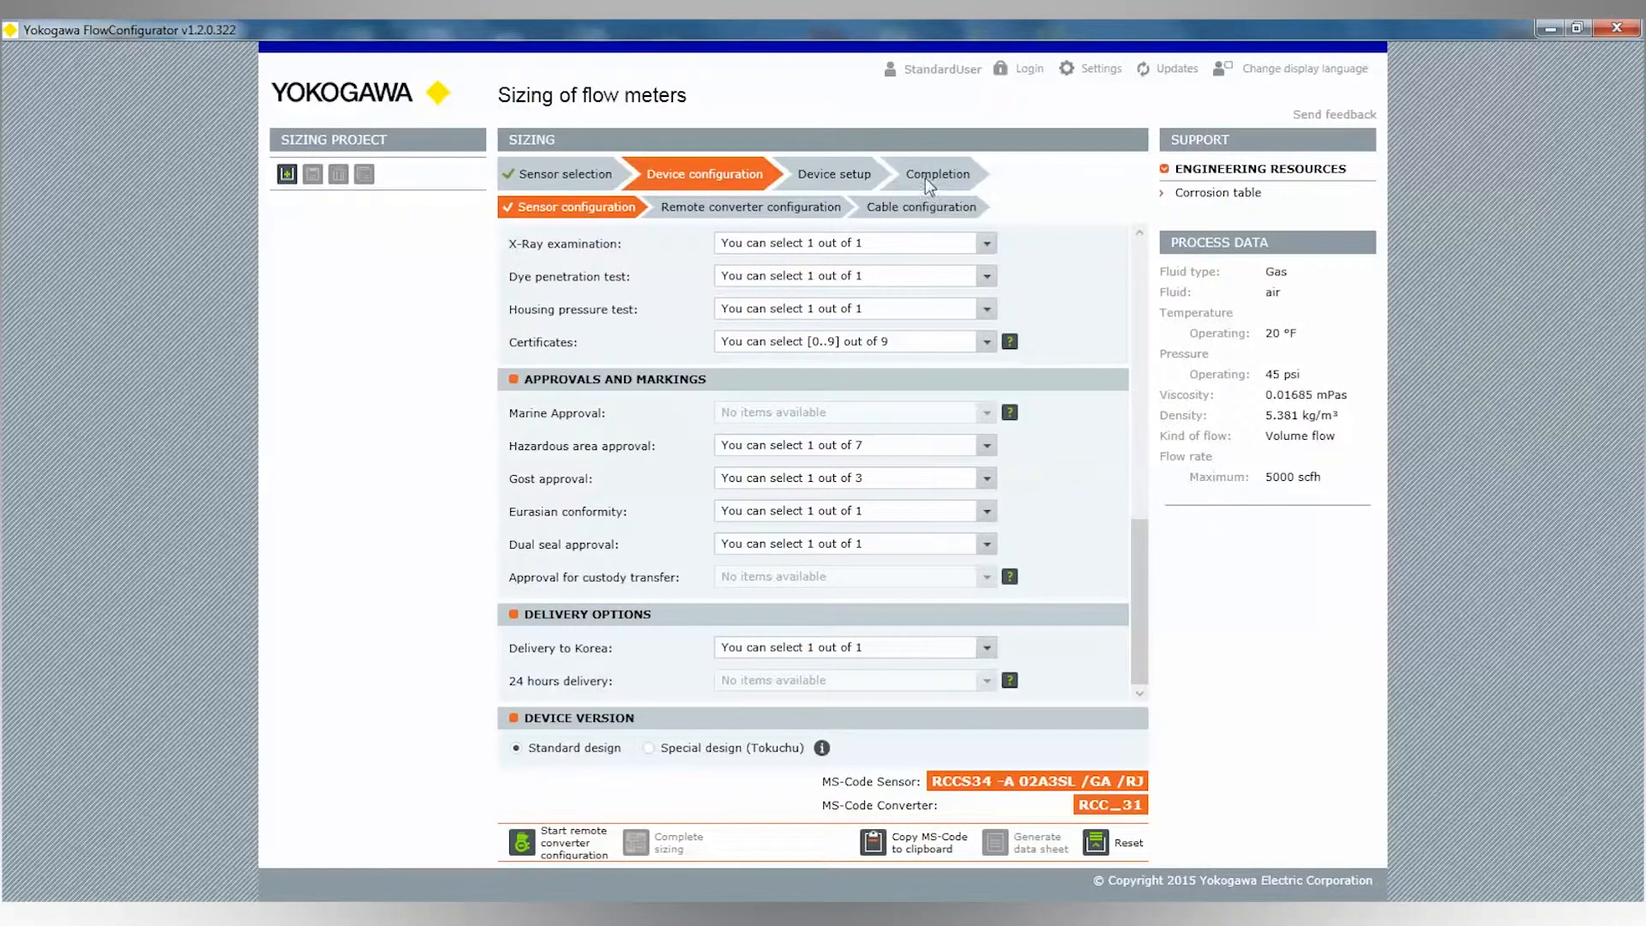
{"action": "left_click", "coordinate": [723, 210]}
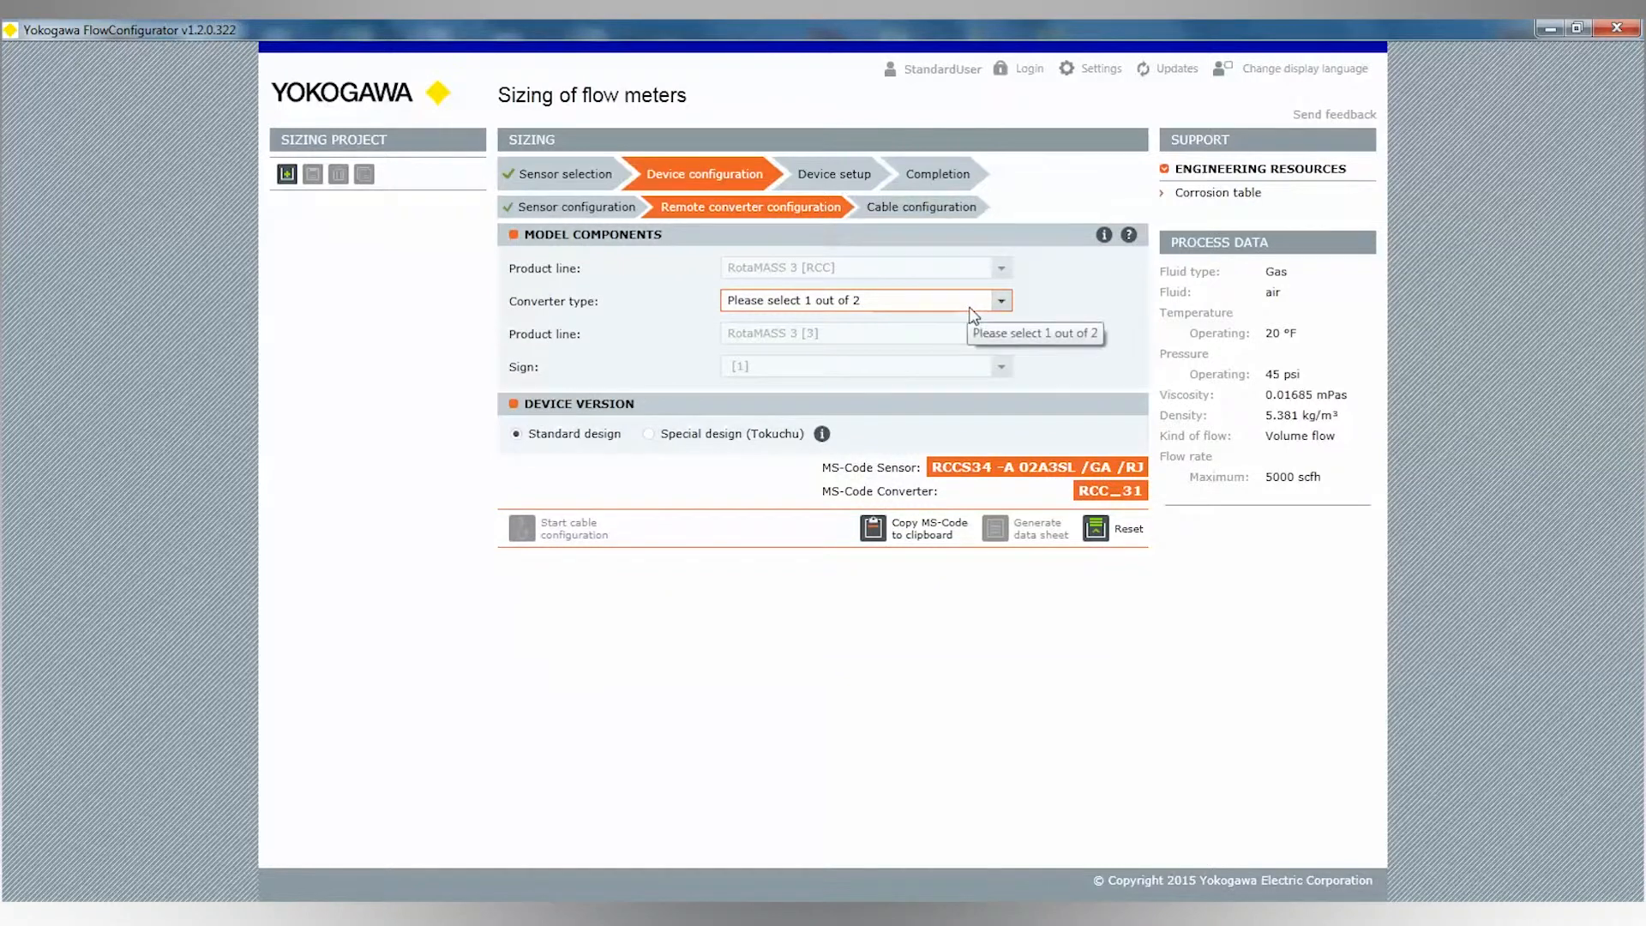
Choose the field-mount converter [F] with the 90-264V AC/90-250V AC (Ex) [-A] power supply.
{"action": "left_click", "coordinate": [1001, 303]}
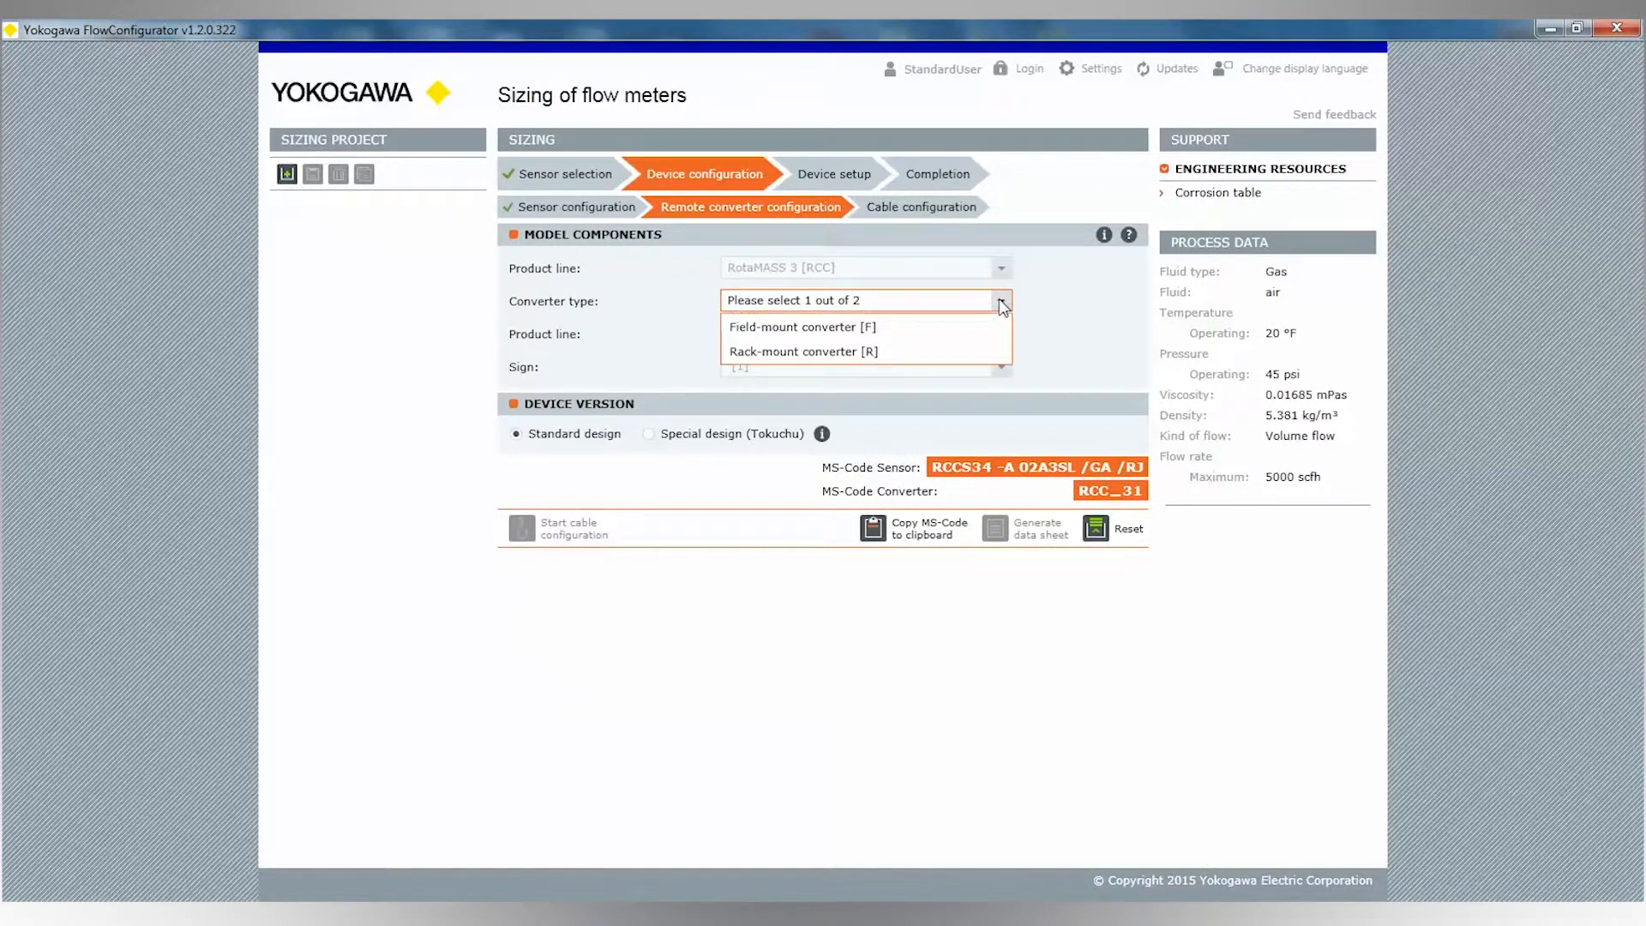
{"action": "left_click", "coordinate": [926, 329]}
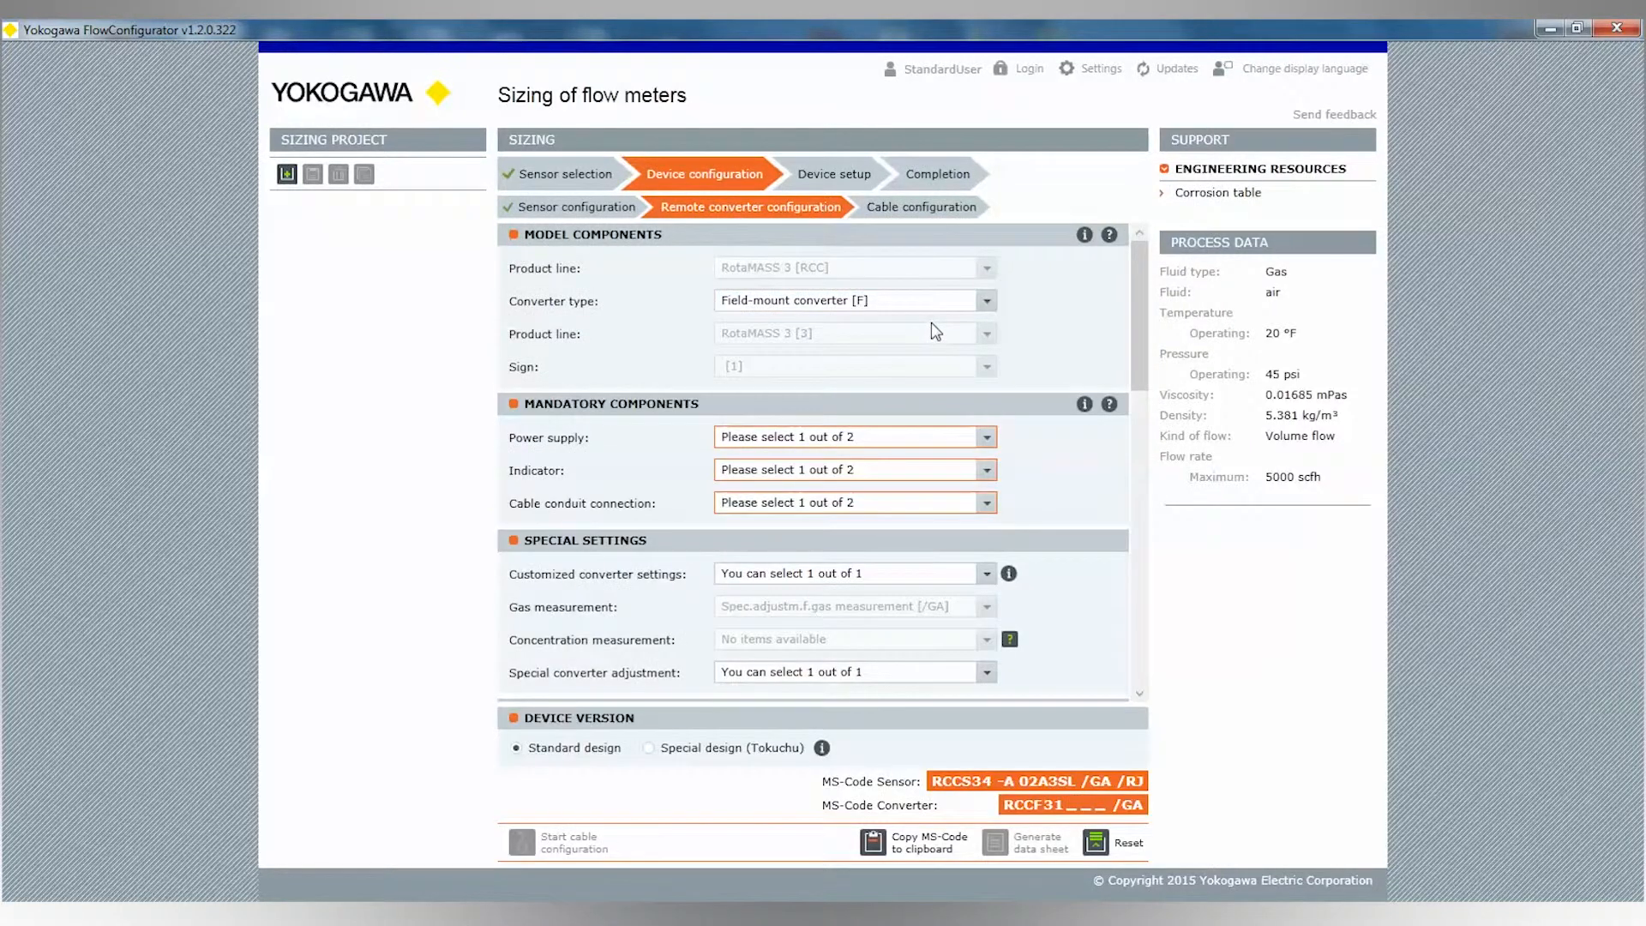
{"action": "left_click", "coordinate": [986, 438]}
{"action": "left_click", "coordinate": [896, 467]}
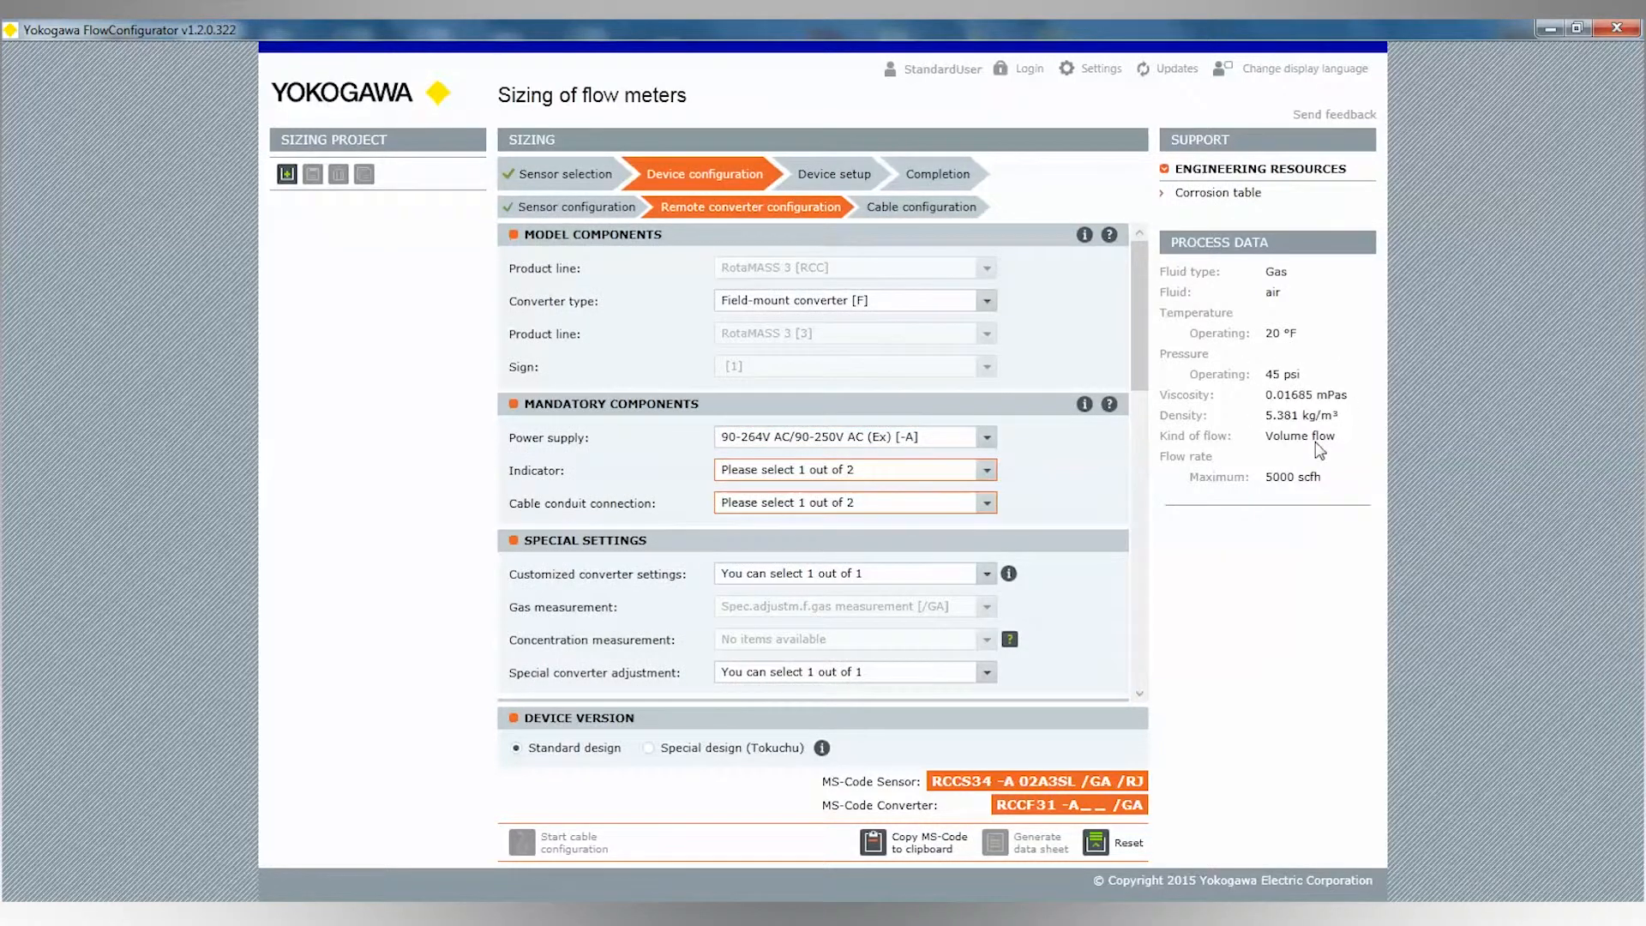
Equip the converter with an indicator [H2] and an ANSI 1/2" NPT [A] cable conduit connection.
{"action": "left_click", "coordinate": [986, 470]}
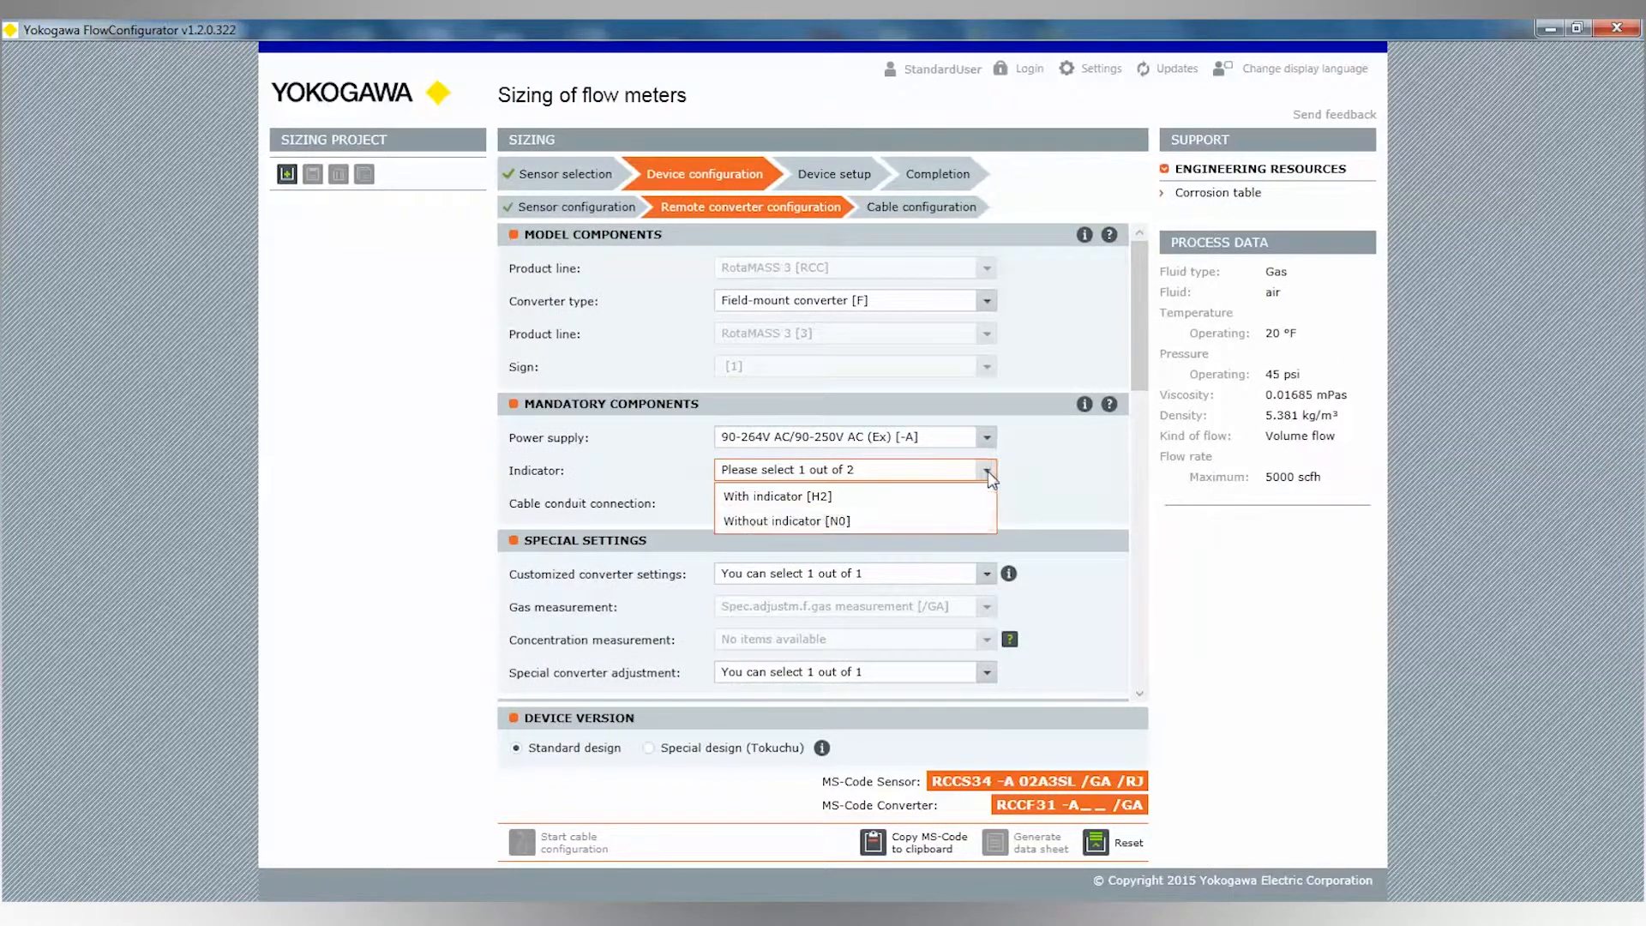
{"action": "left_click", "coordinate": [835, 497]}
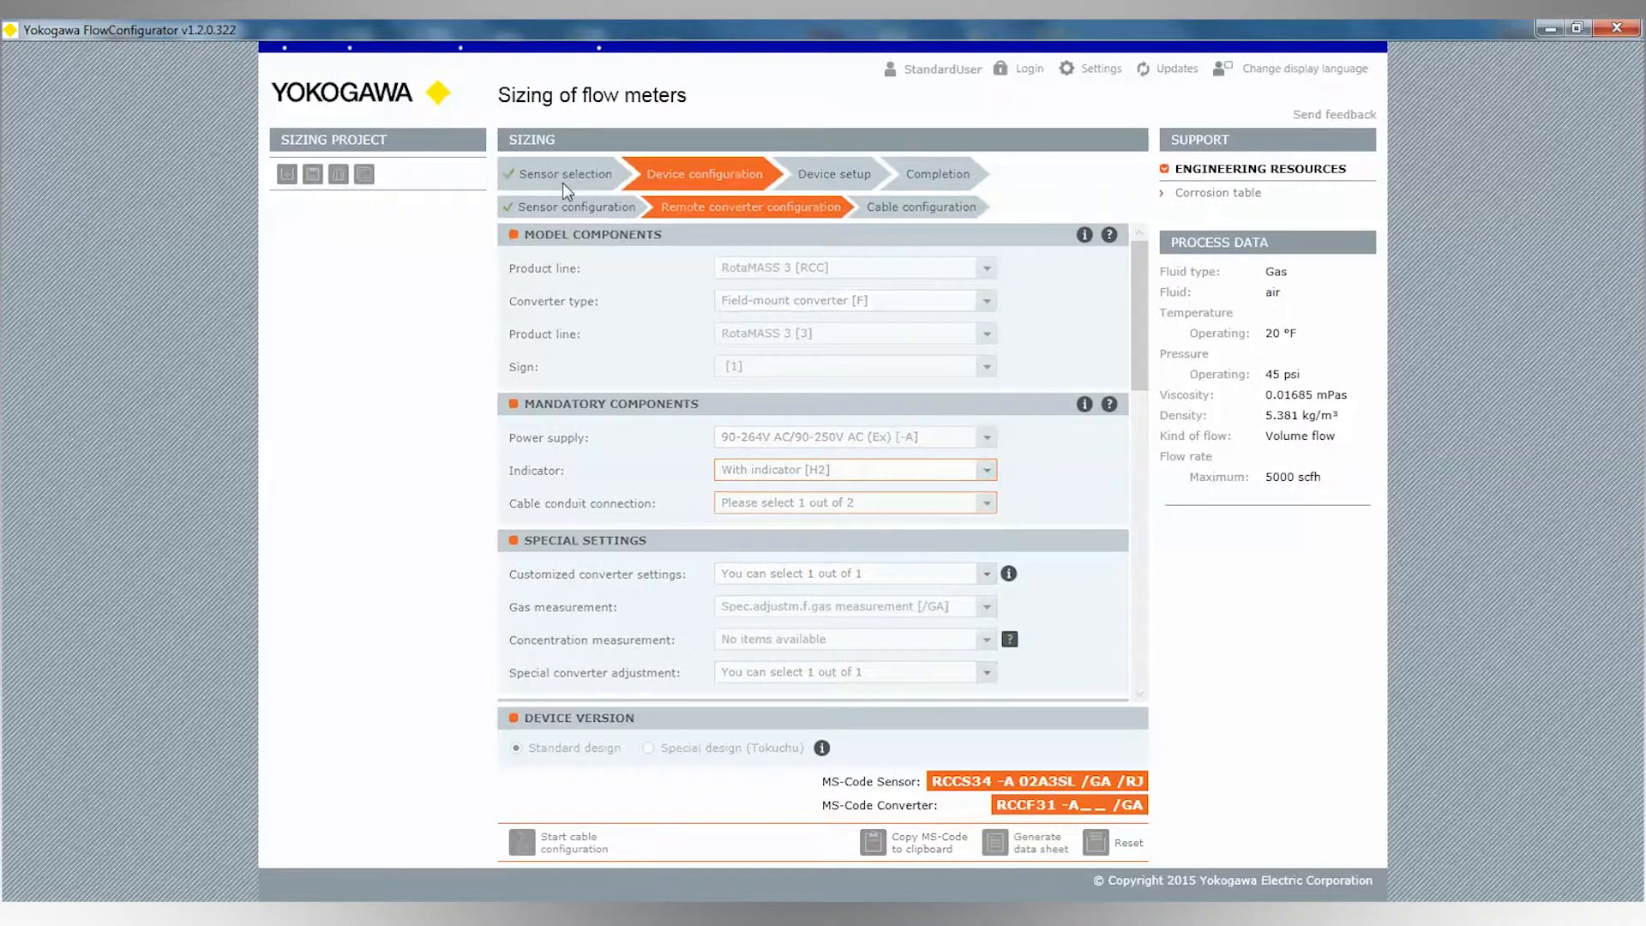
{"action": "left_click", "coordinate": [986, 503]}
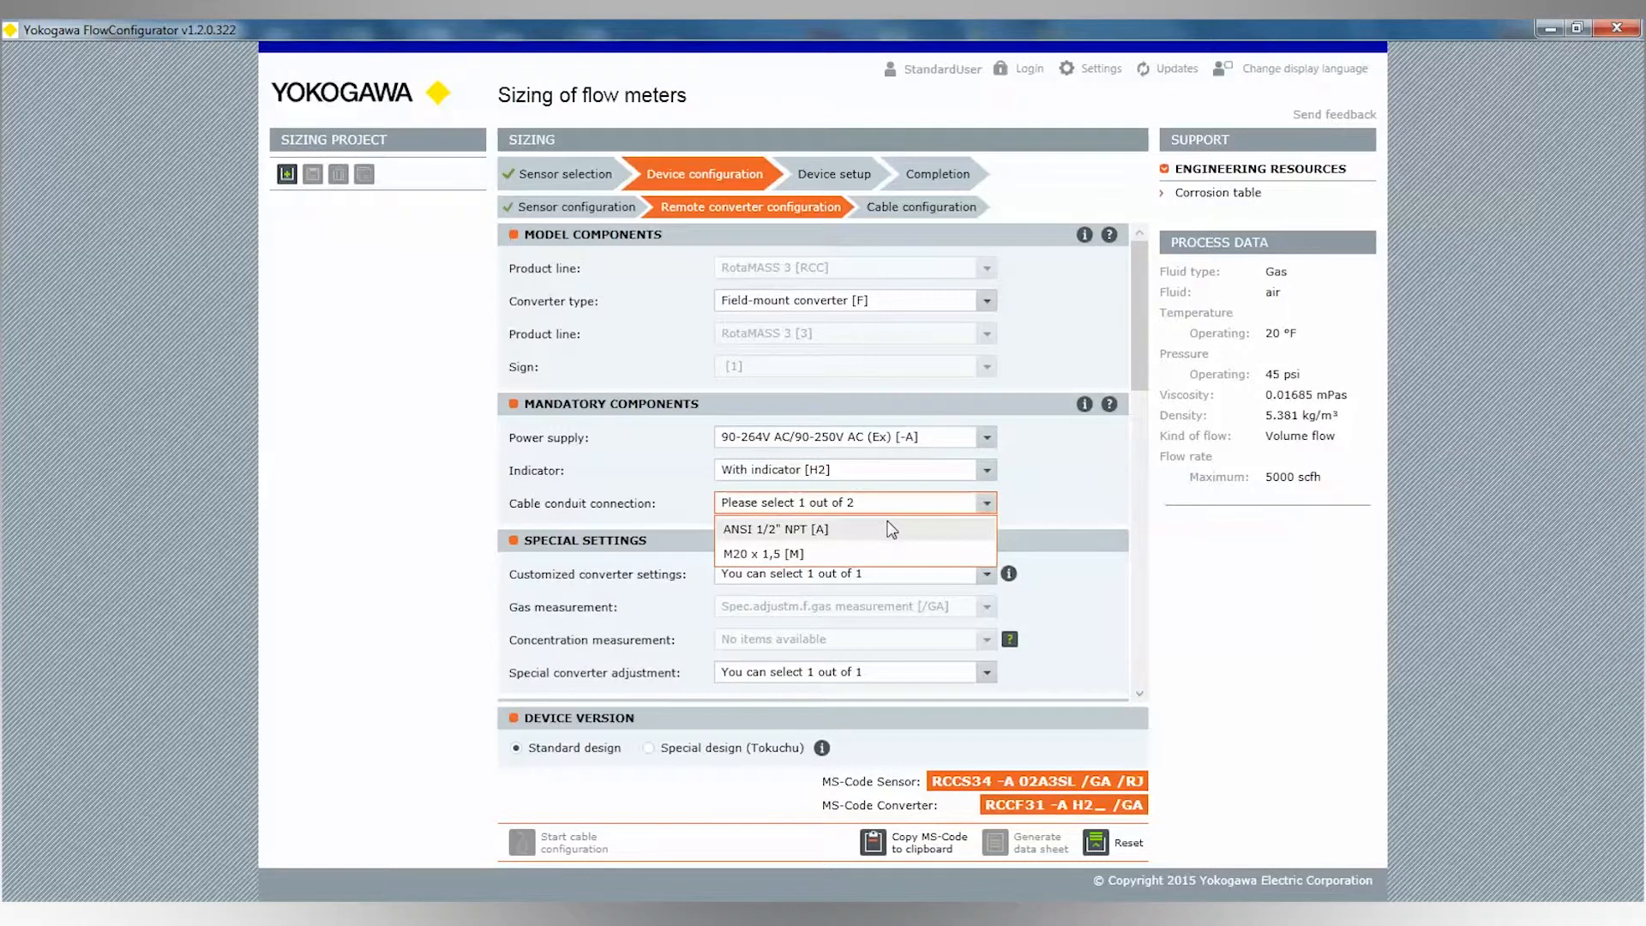
{"action": "left_click", "coordinate": [891, 529]}
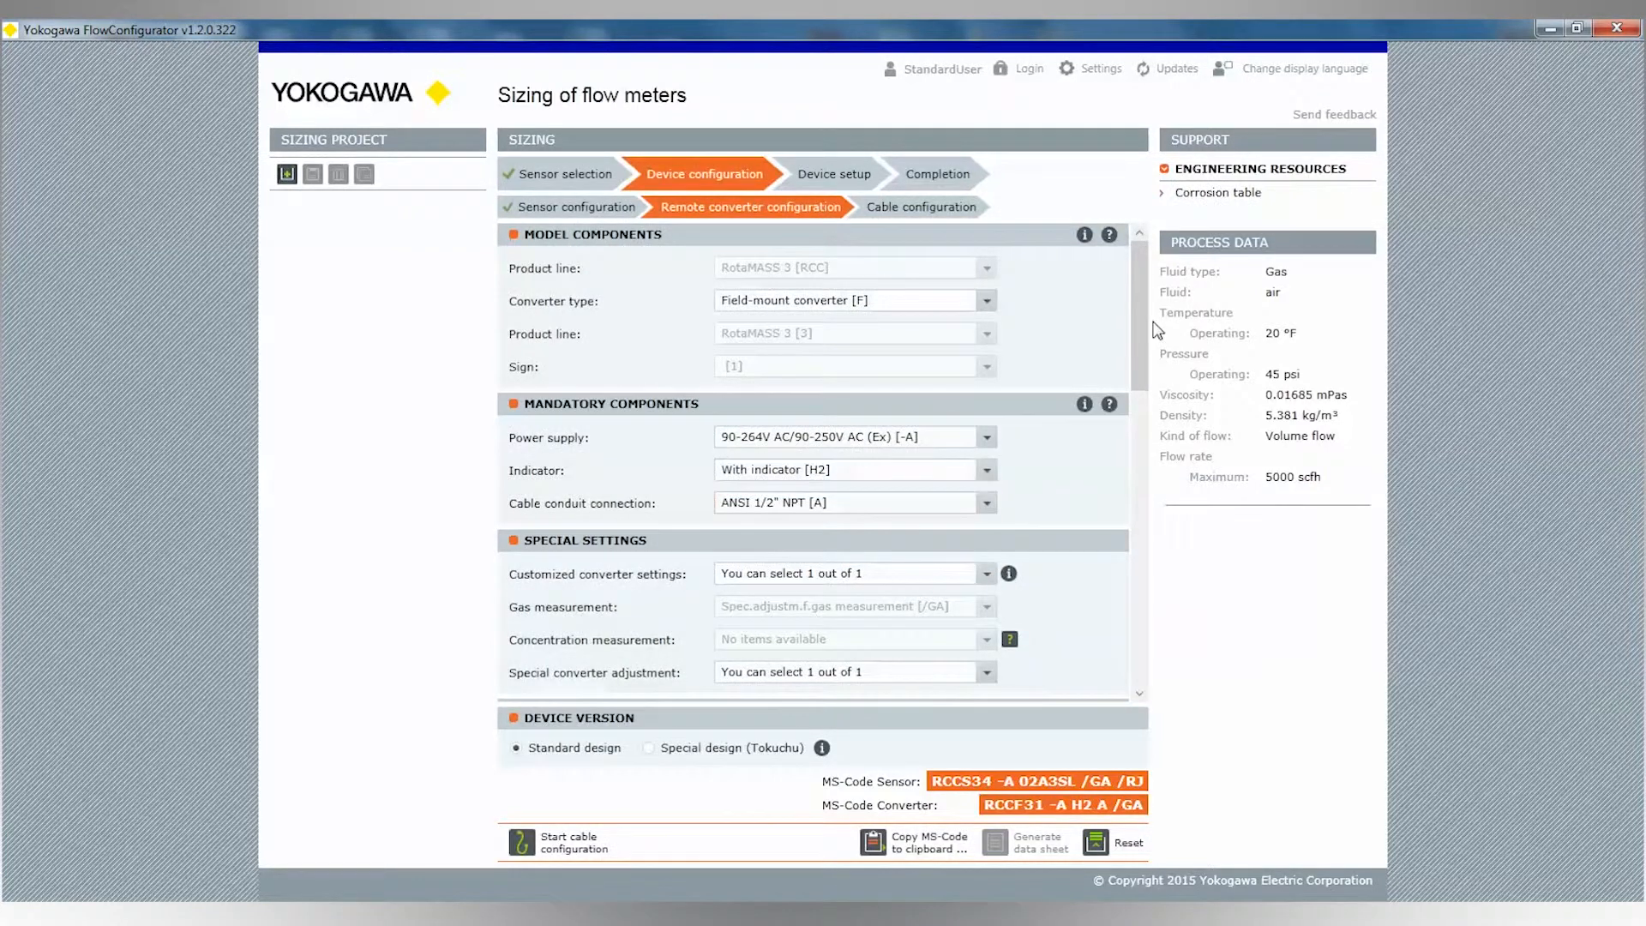
Add the Special converter setup [/PS] to the customized converter settings and start the cable configuration.
{"action": "mouse_move", "coordinate": [1140, 284]}
{"action": "left_mouse_down"}
{"action": "mouse_move", "coordinate": [1137, 570]}
{"action": "mouse_move", "coordinate": [1183, 268]}
{"action": "mouse_move", "coordinate": [1150, 261]}
{"action": "left_mouse_up"}
{"action": "left_click", "coordinate": [987, 573]}
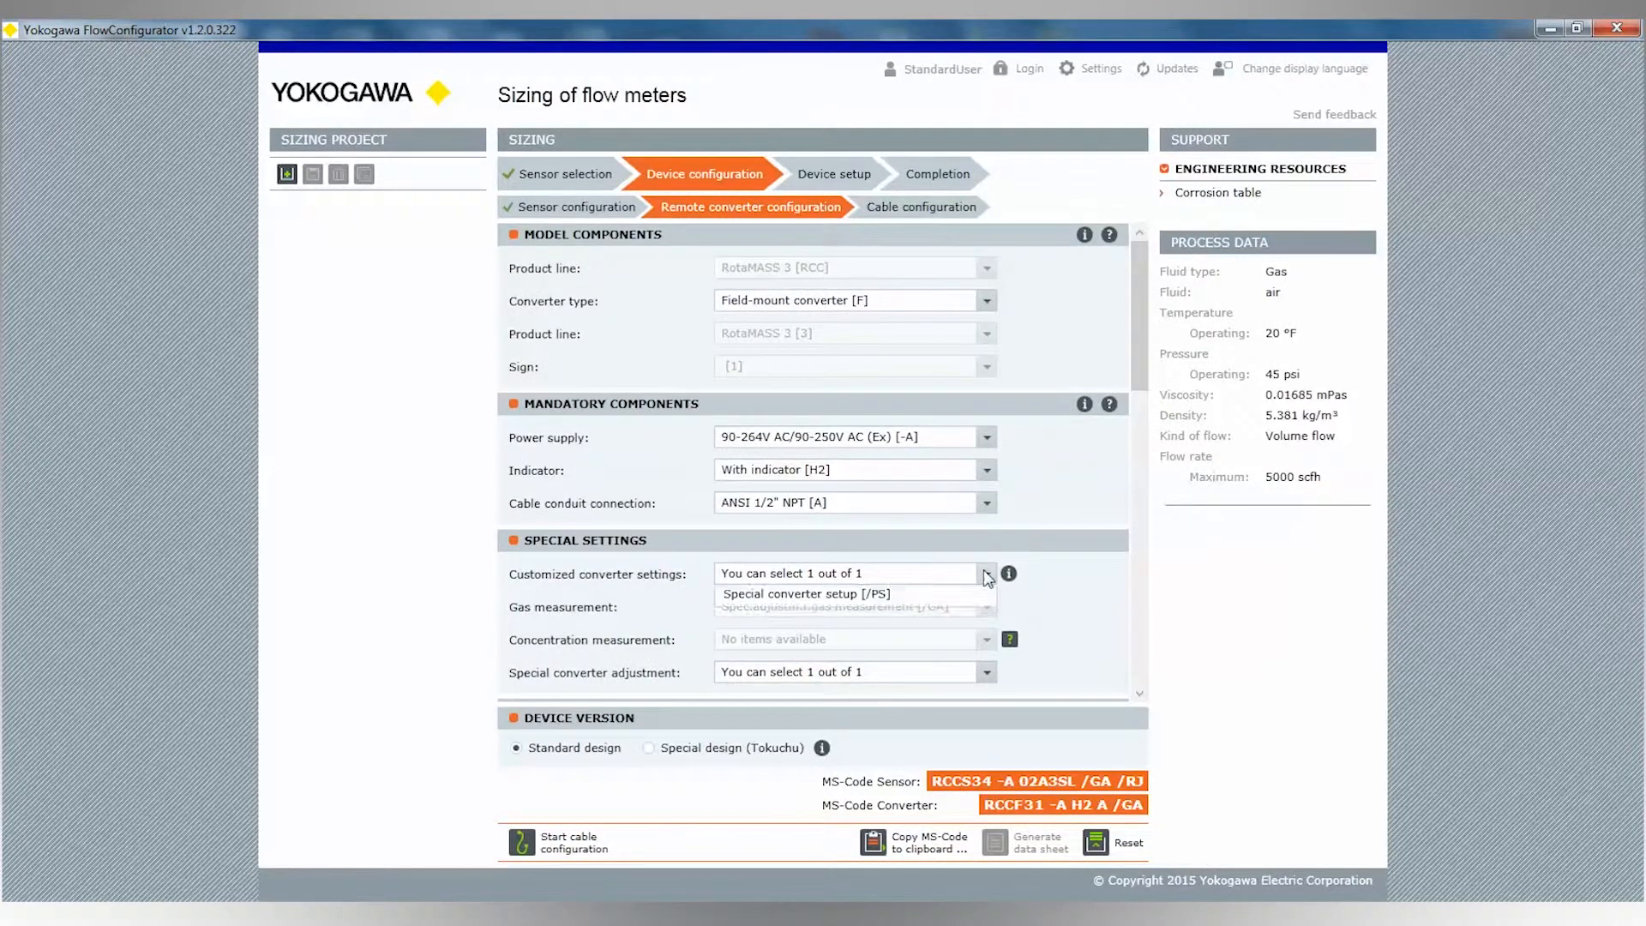
{"action": "left_click", "coordinate": [901, 600]}
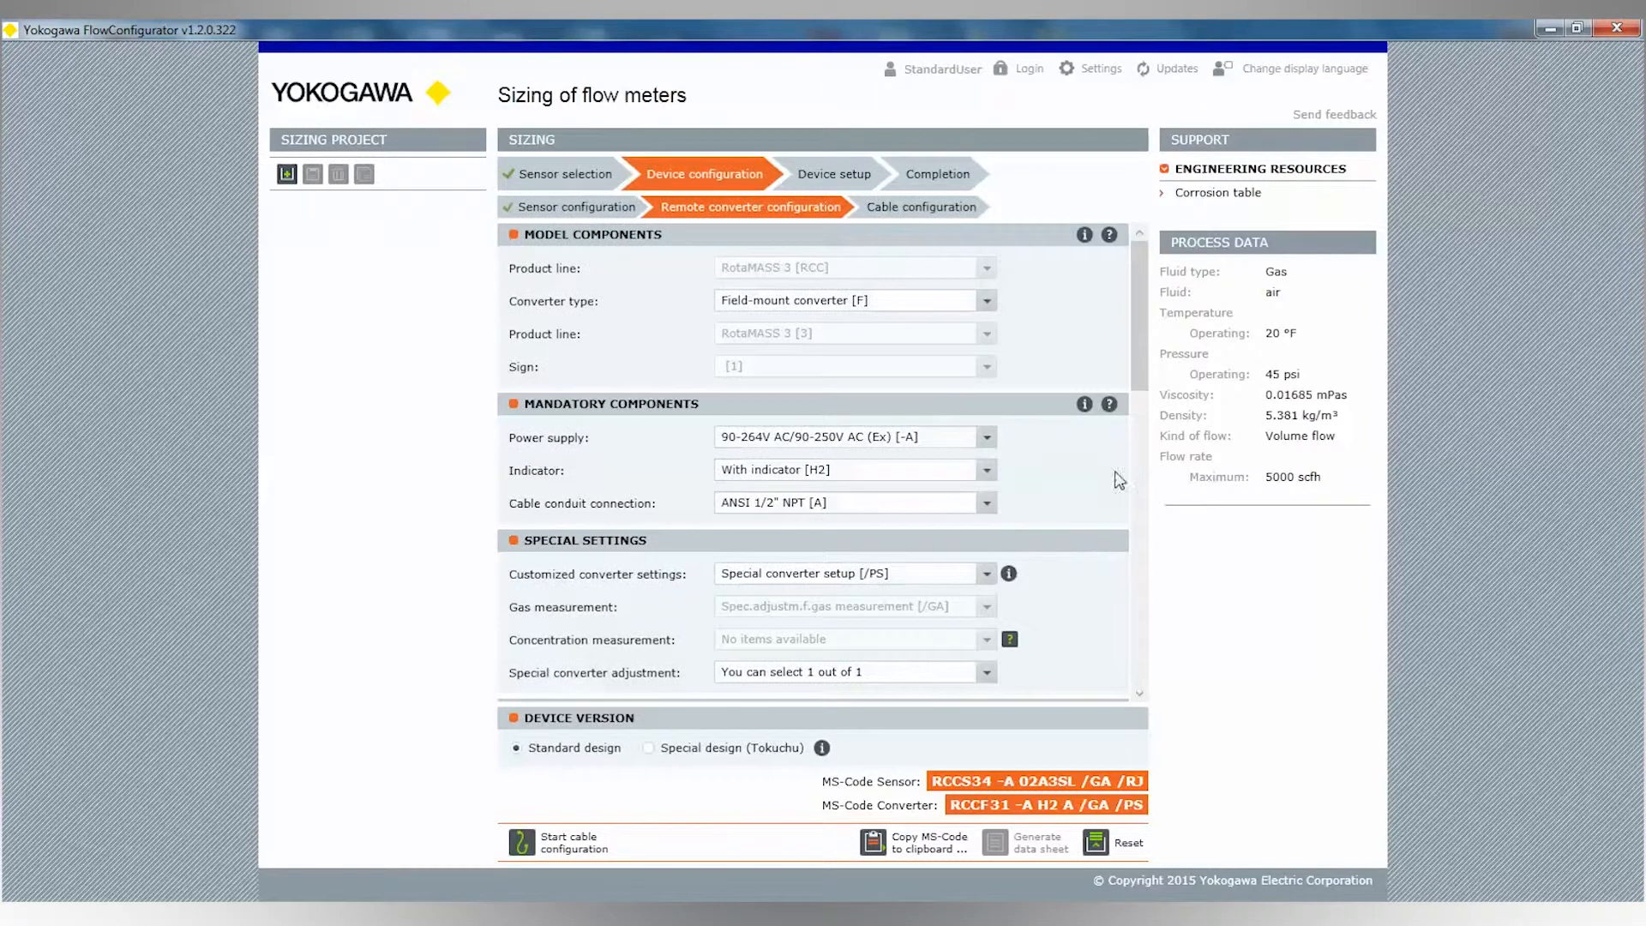
{"action": "left_click_drag", "start_coordinate": [1139, 313], "coordinate": [1147, 626]}
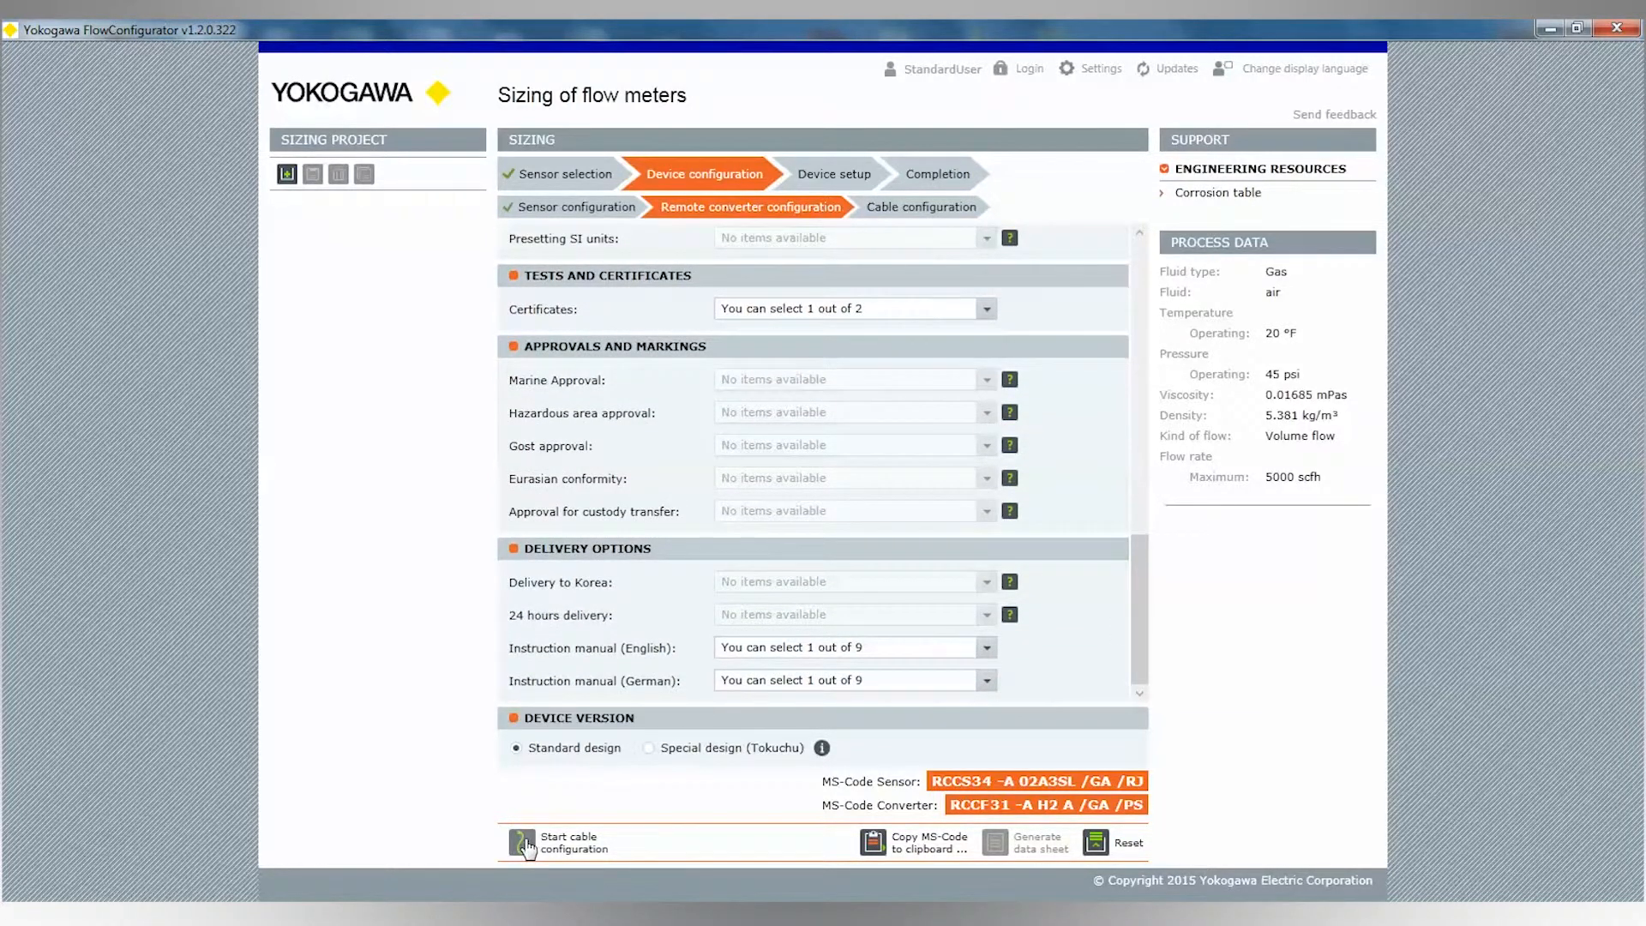
{"action": "left_click", "coordinate": [523, 844]}
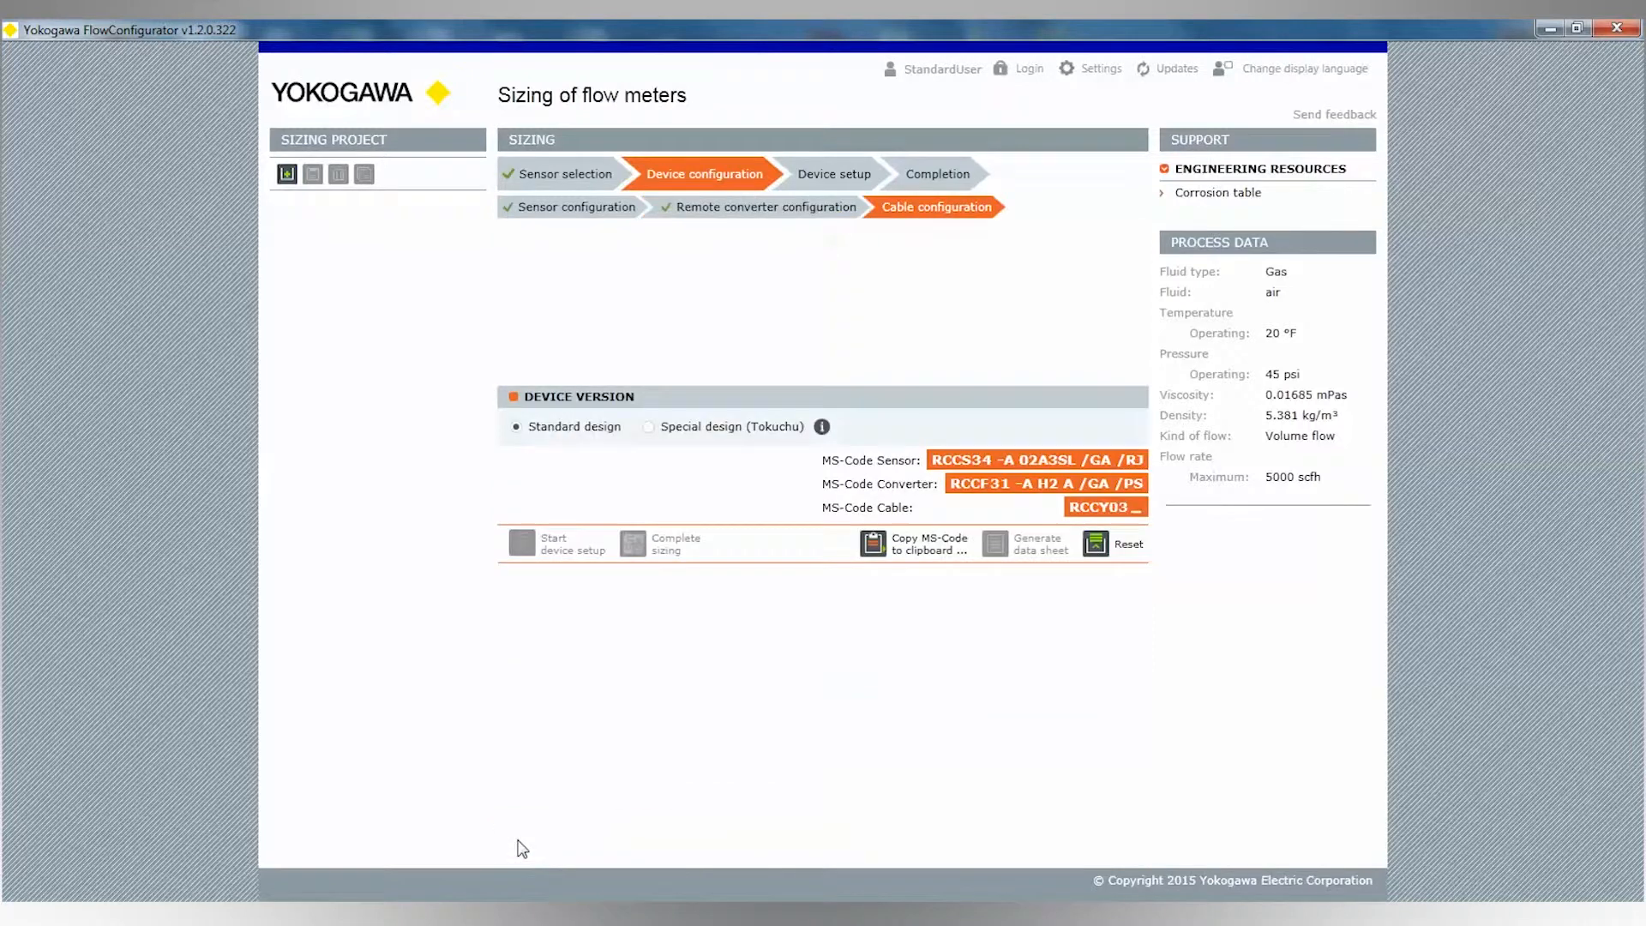
Select the cable in meter with max. temp. 105°C [3] and set its cable termination to yes [-1].
{"action": "left_click", "coordinate": [999, 367]}
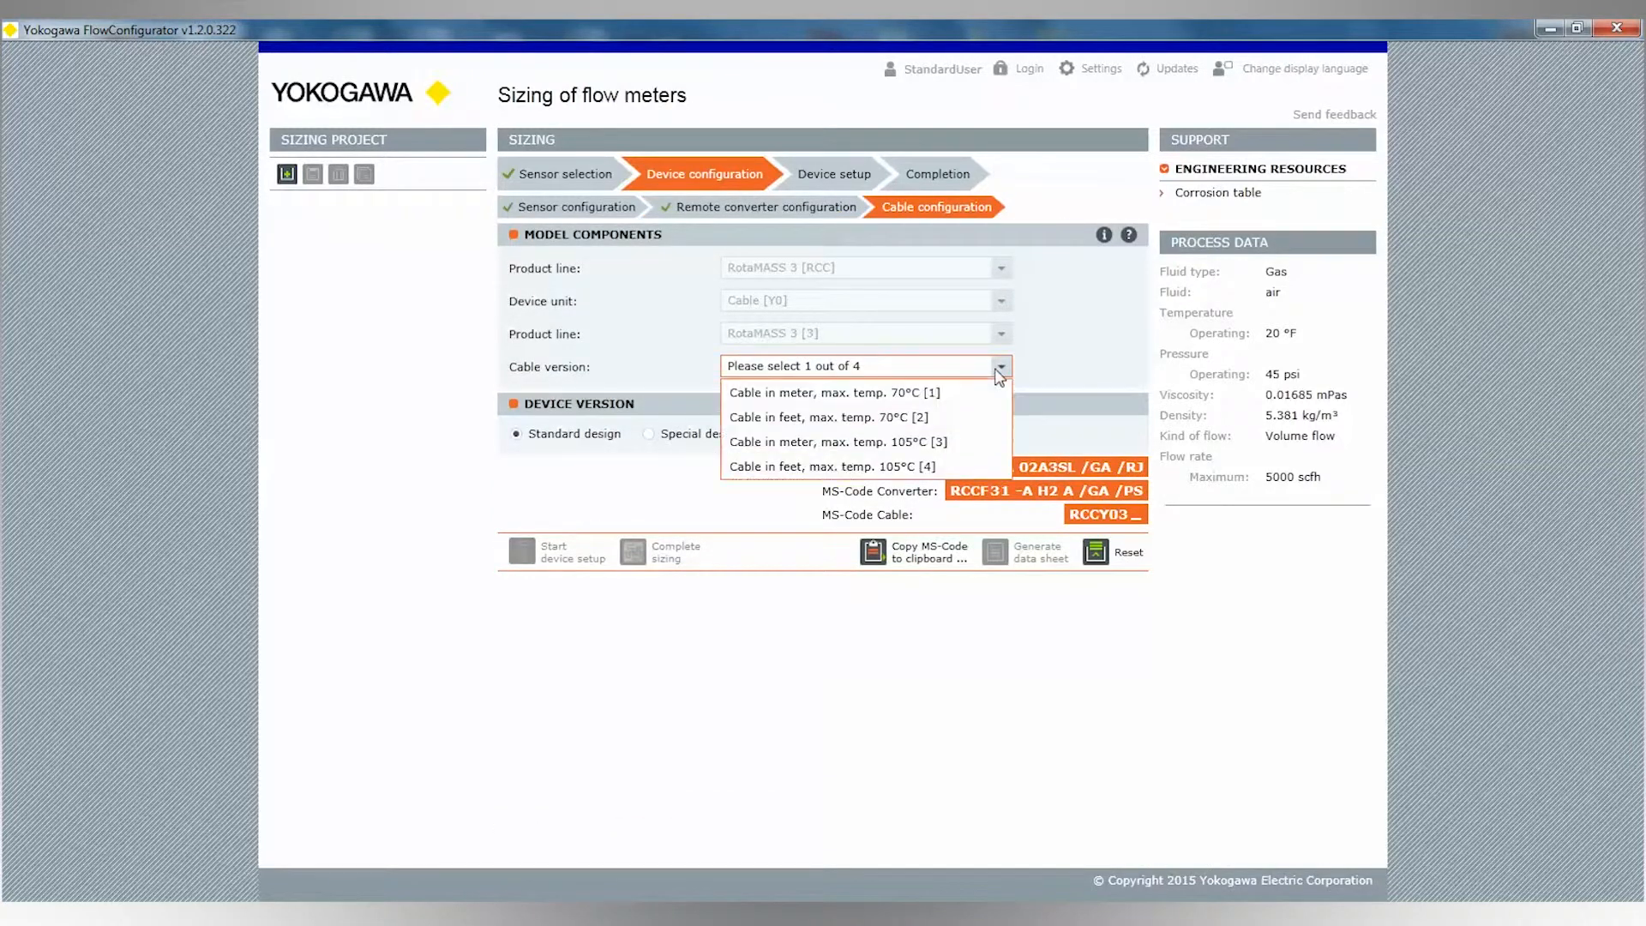
{"action": "left_click", "coordinate": [924, 442]}
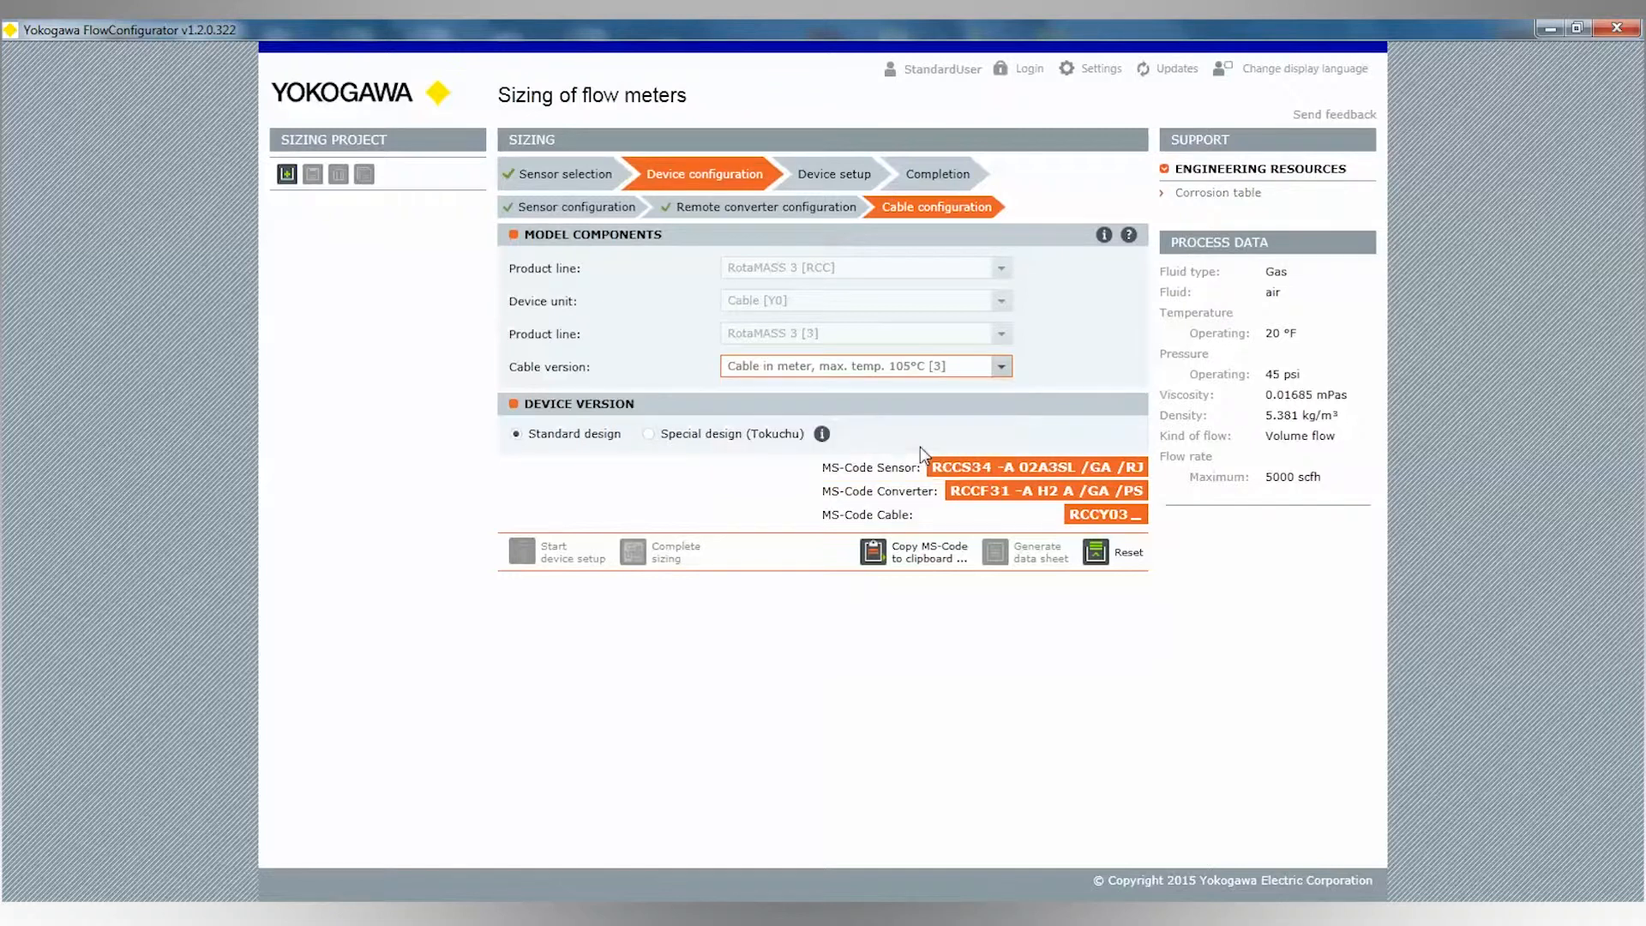
{"action": "left_click", "coordinate": [1003, 438]}
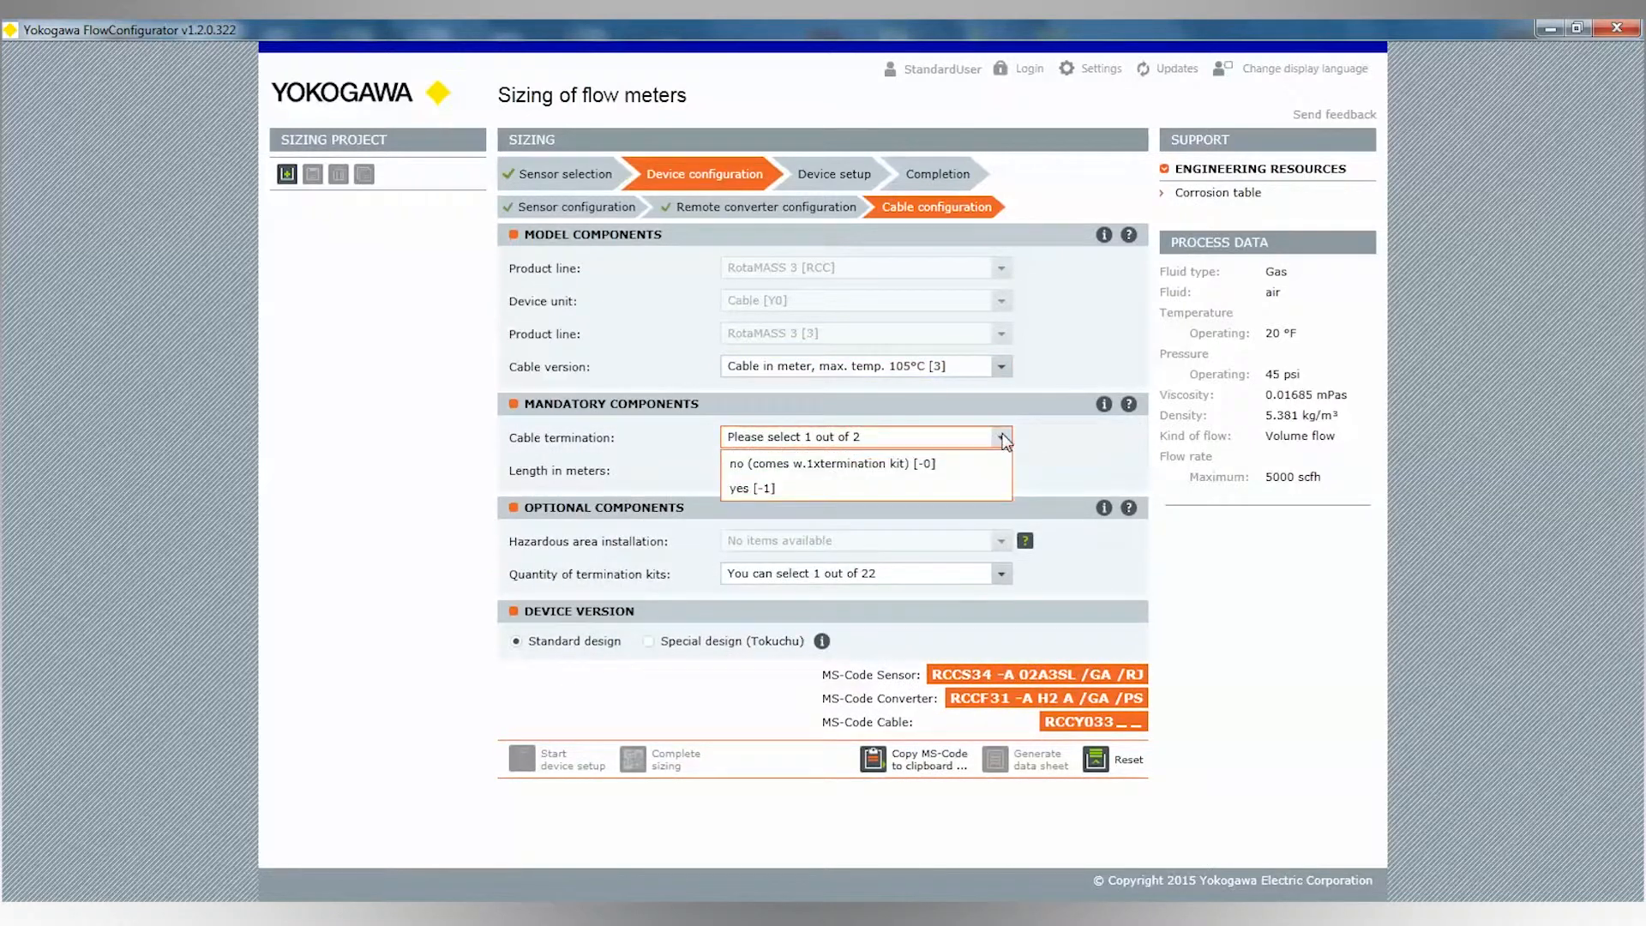
{"action": "left_click", "coordinate": [904, 485]}
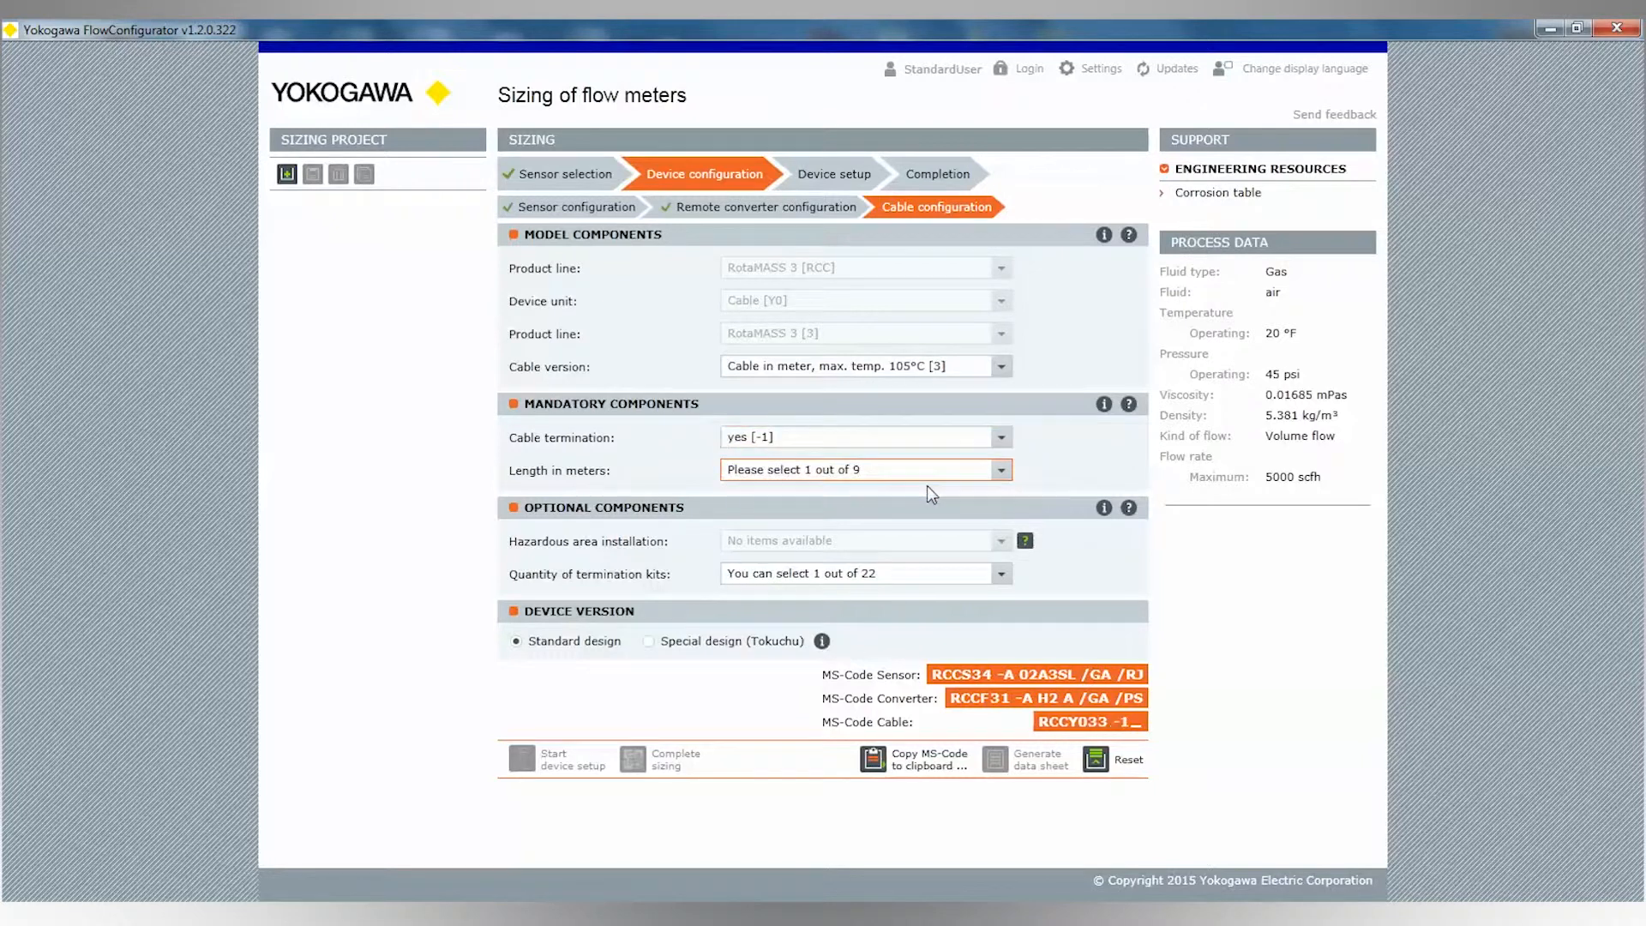
Set the cable length to 10 meters [L010] and start the device setup.
{"action": "left_click", "coordinate": [967, 474]}
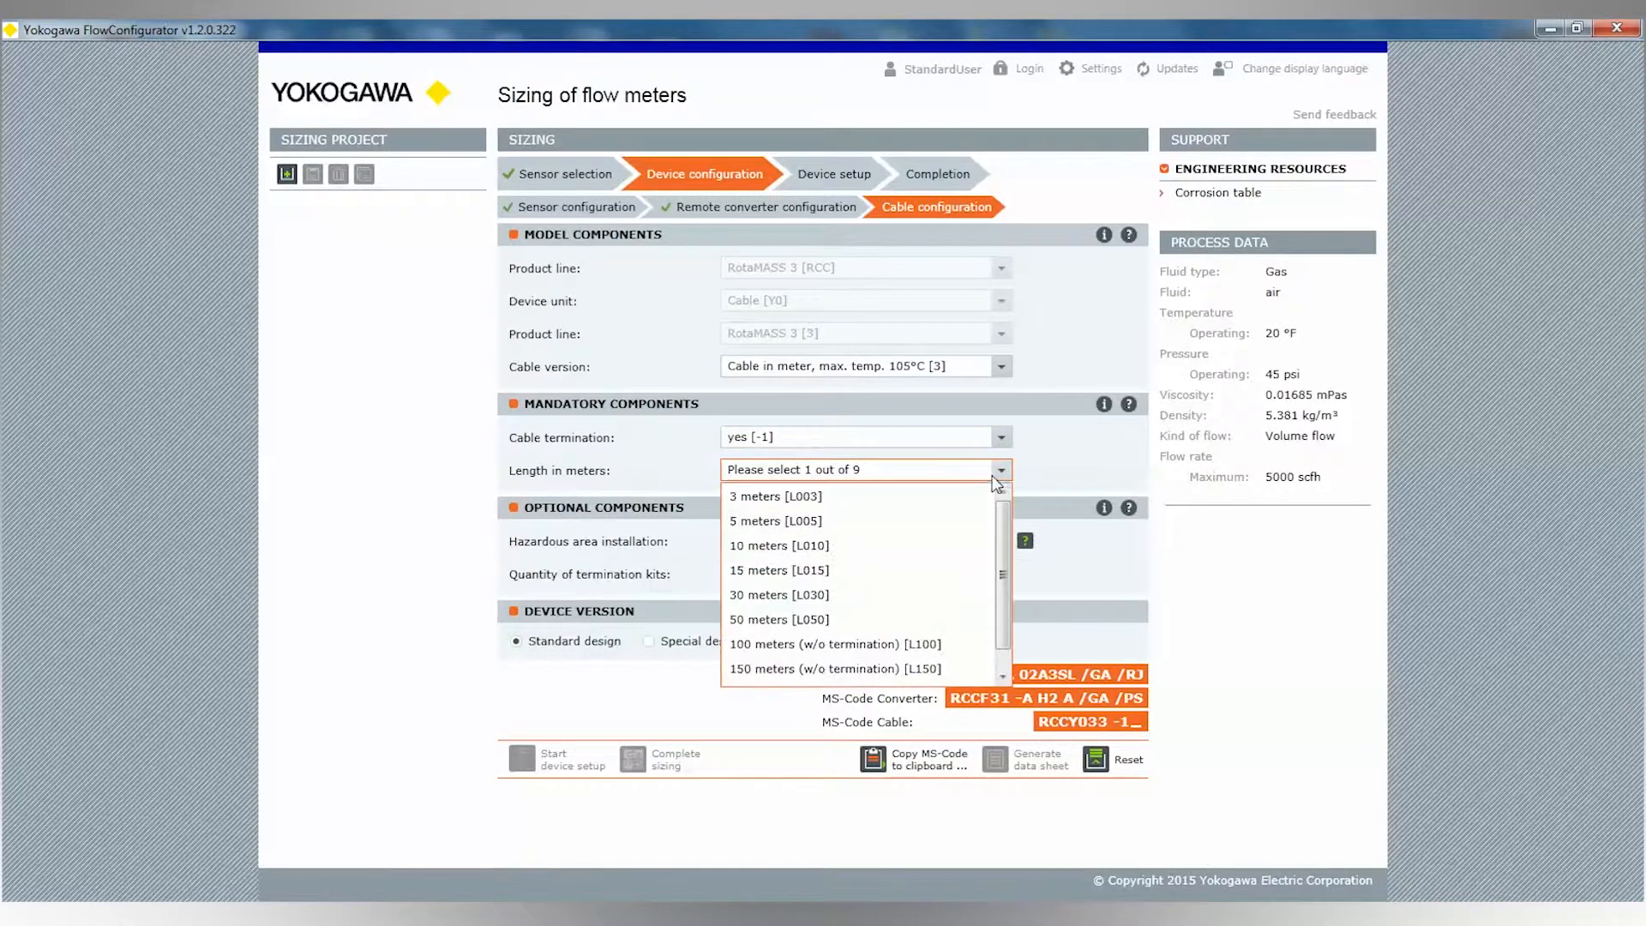
{"action": "left_click", "coordinate": [903, 546]}
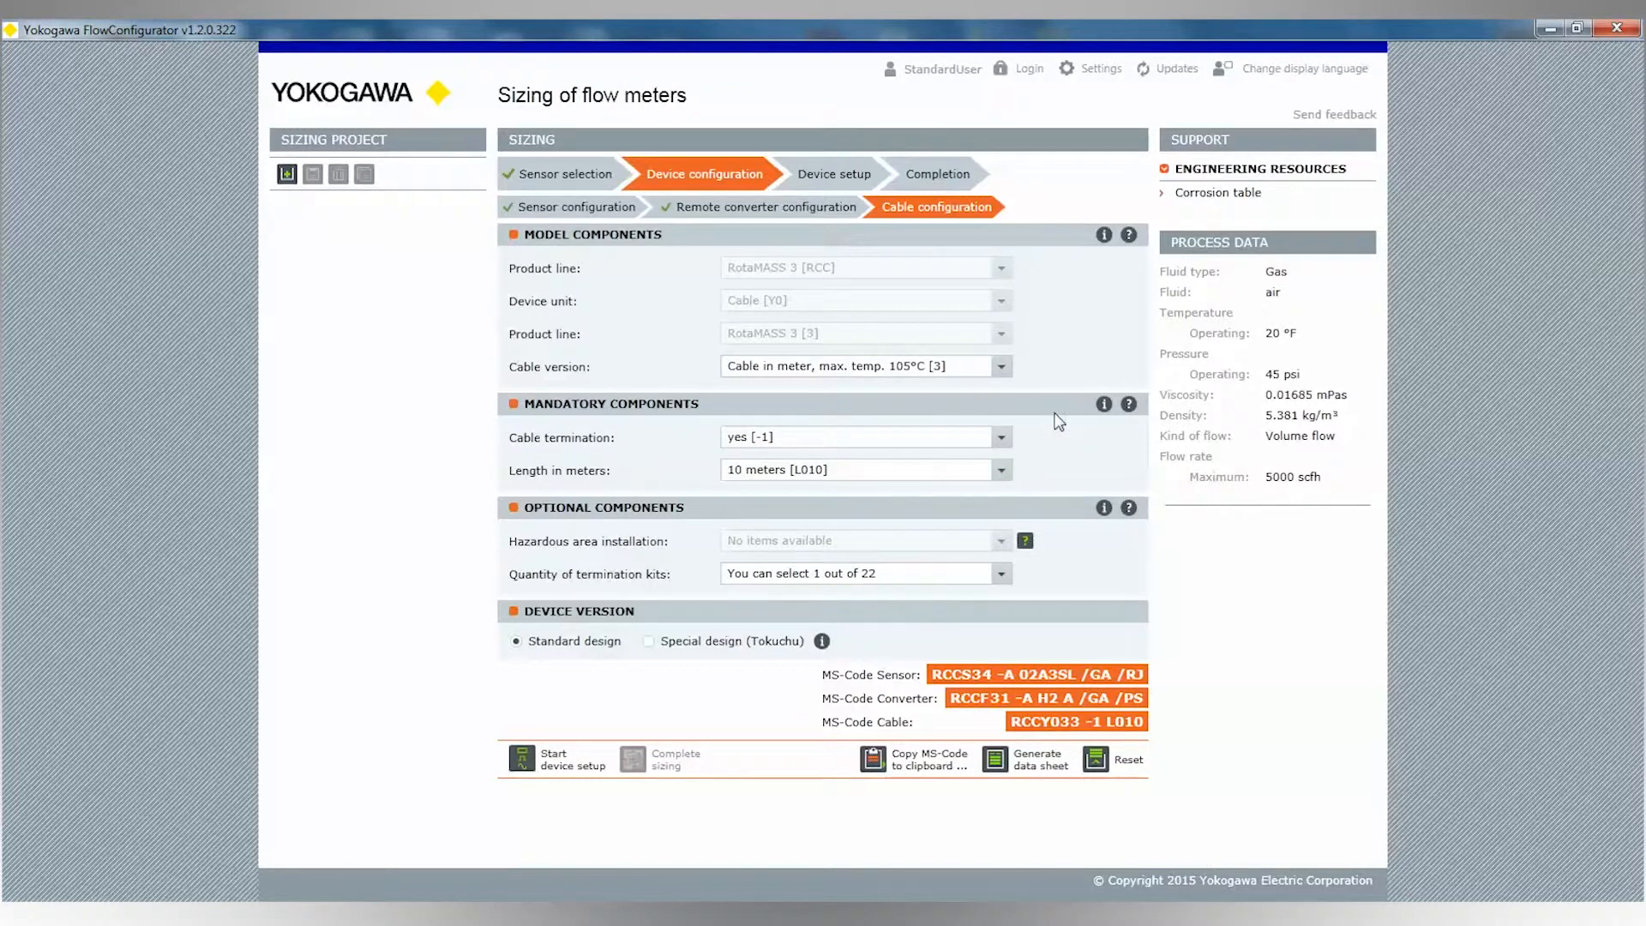
{"action": "left_click", "coordinate": [1001, 367]}
{"action": "left_click", "coordinate": [1002, 367]}
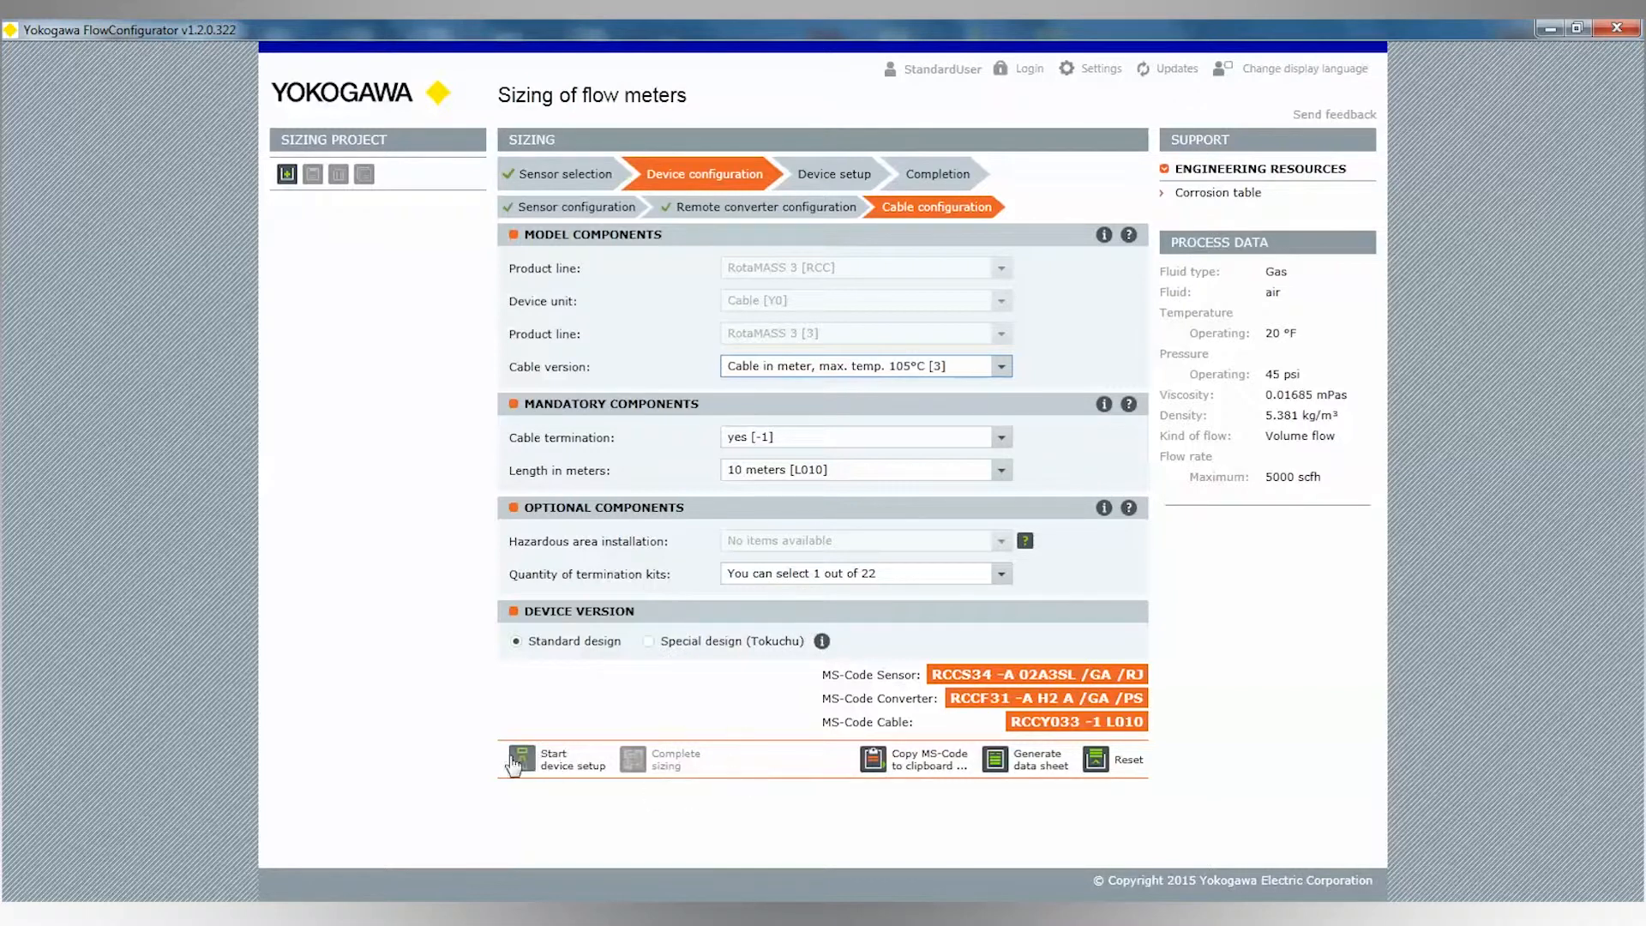
{"action": "left_click", "coordinate": [527, 768]}
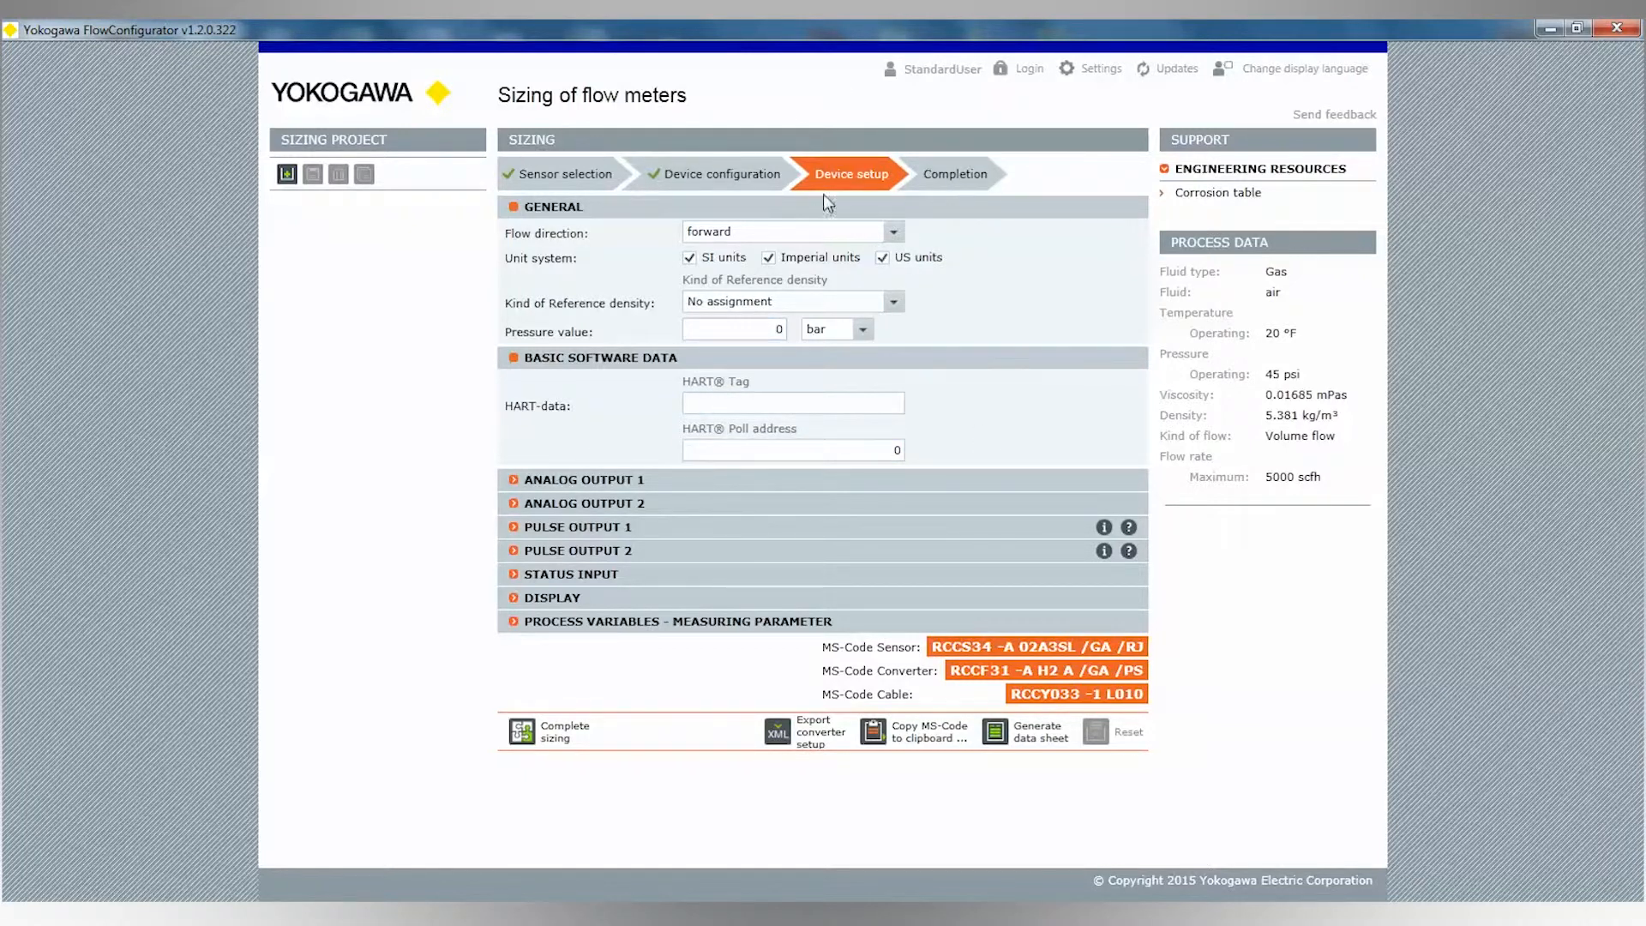
Try Standard density (60°F, 14.7 psia) as the kind of reference density, and set it back to No assignment.
{"action": "left_click", "coordinate": [893, 305]}
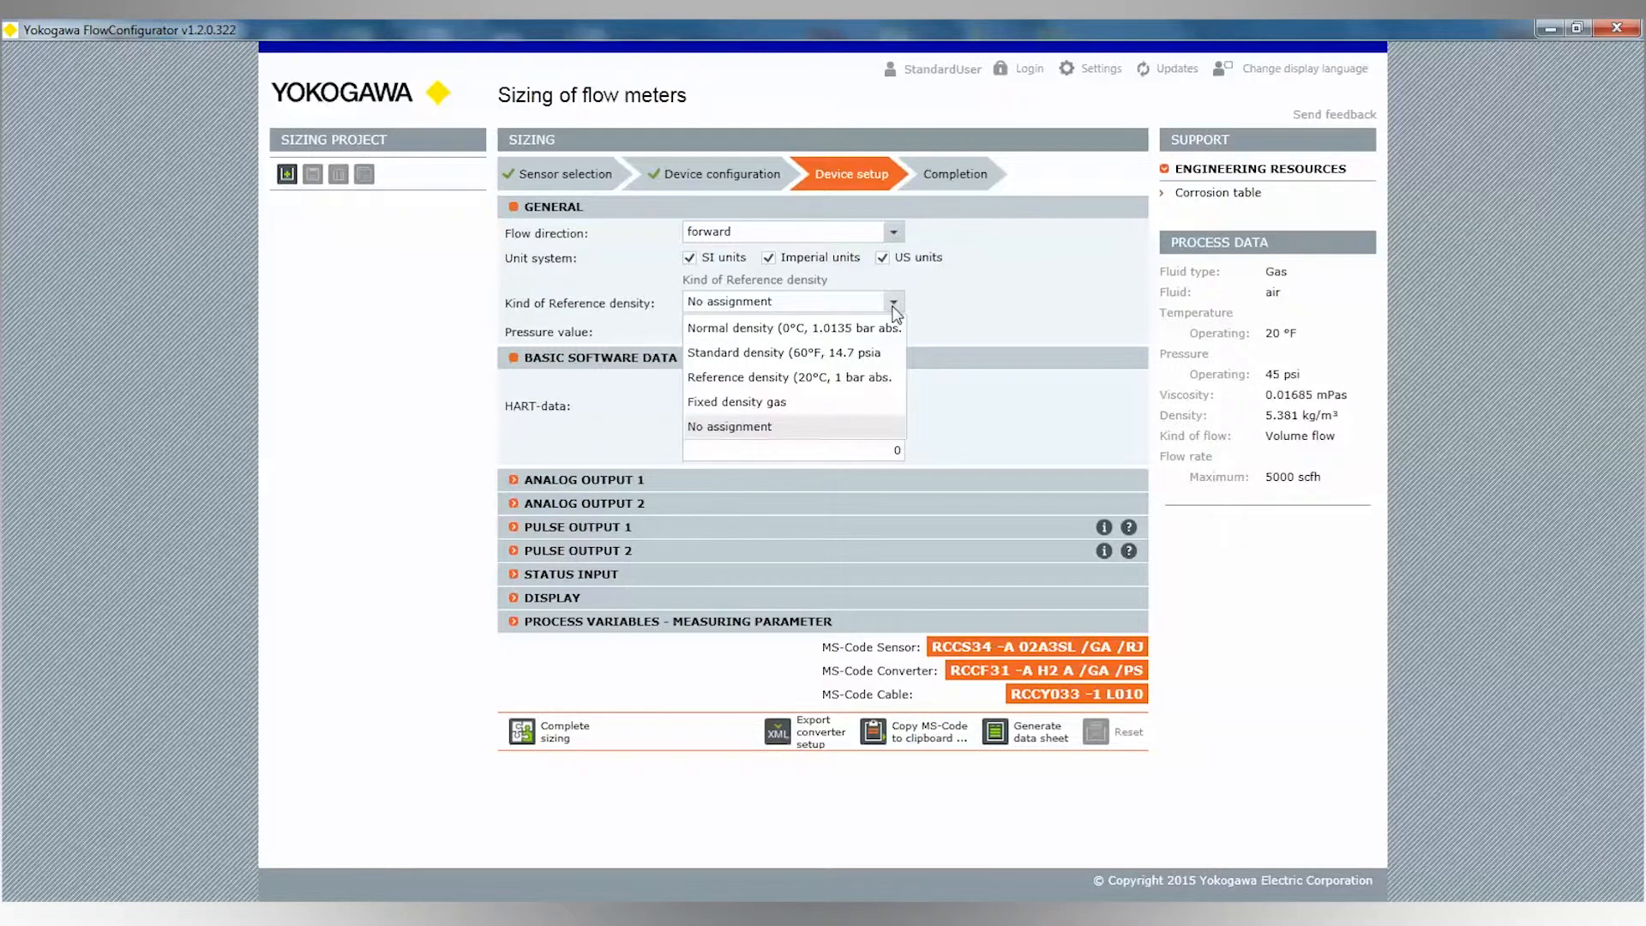
{"action": "left_click", "coordinate": [838, 352]}
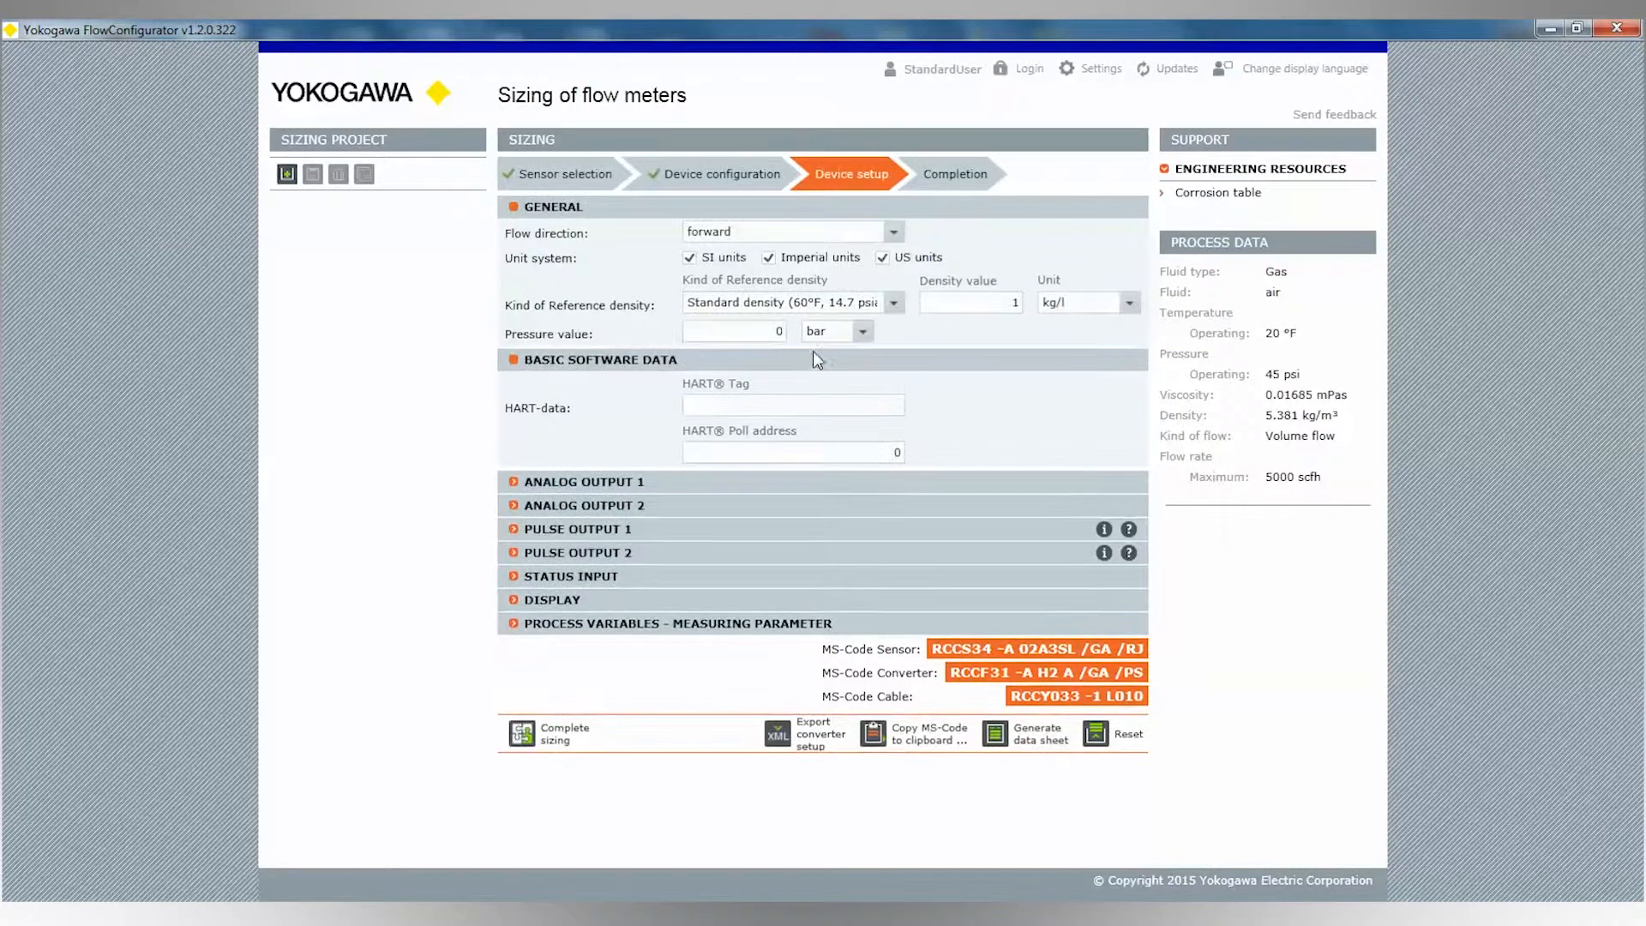
{"action": "left_click", "coordinate": [894, 304]}
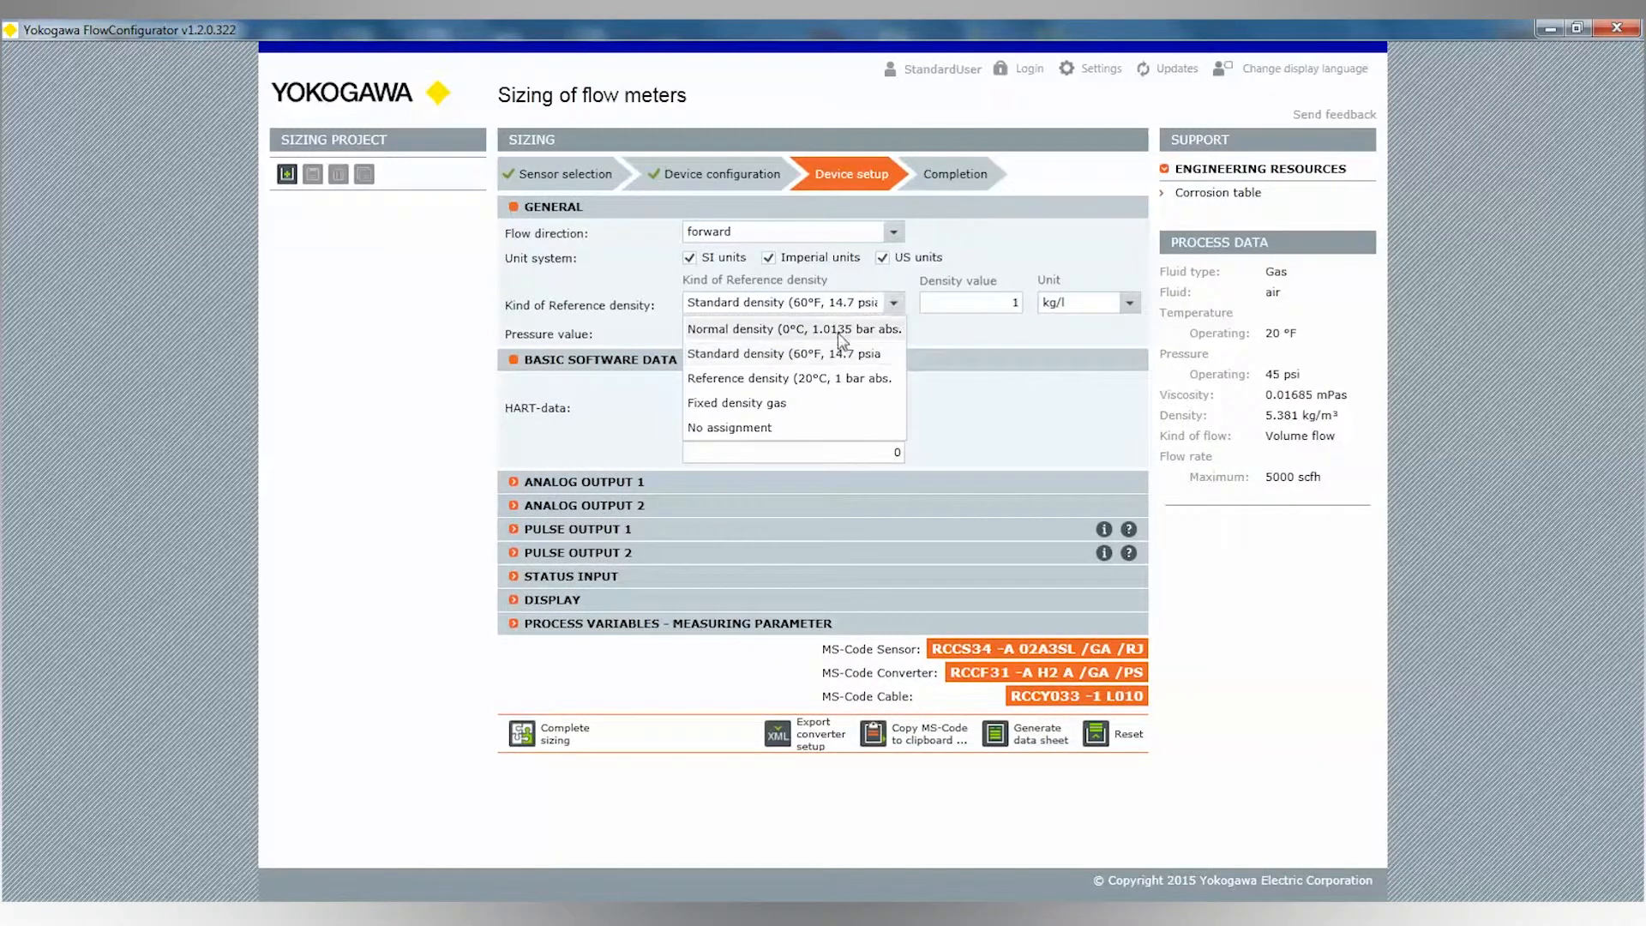
Expand Analog Output 1 and check its output choices, keeping Mass flow selected.
{"action": "left_click", "coordinate": [514, 482]}
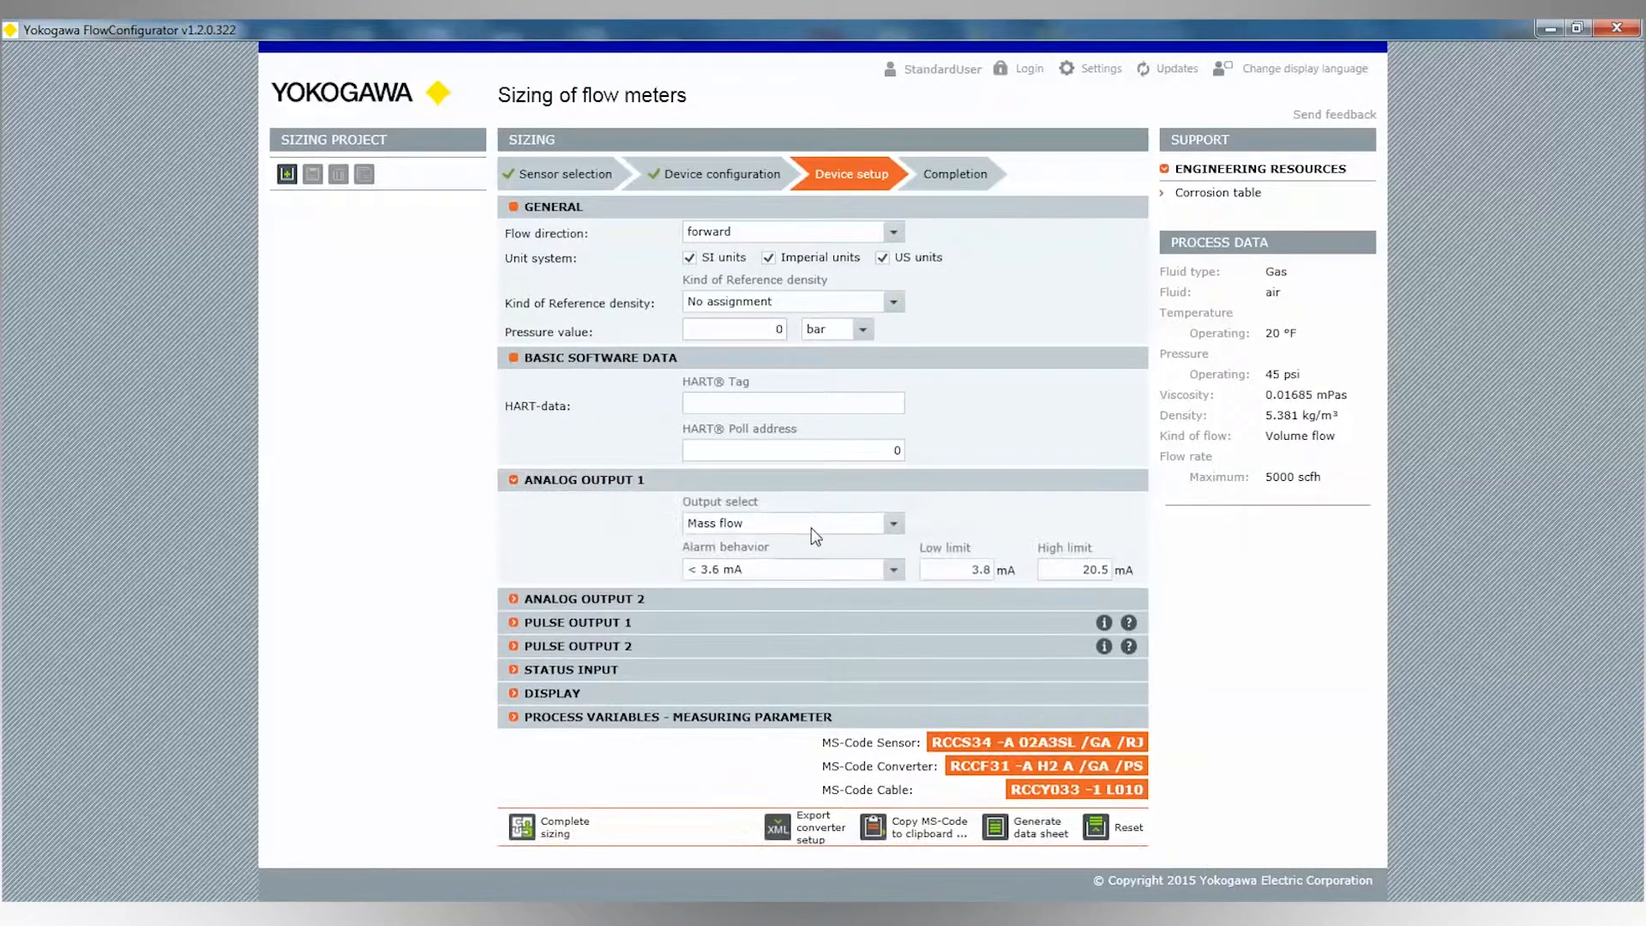
{"action": "left_click", "coordinate": [892, 523]}
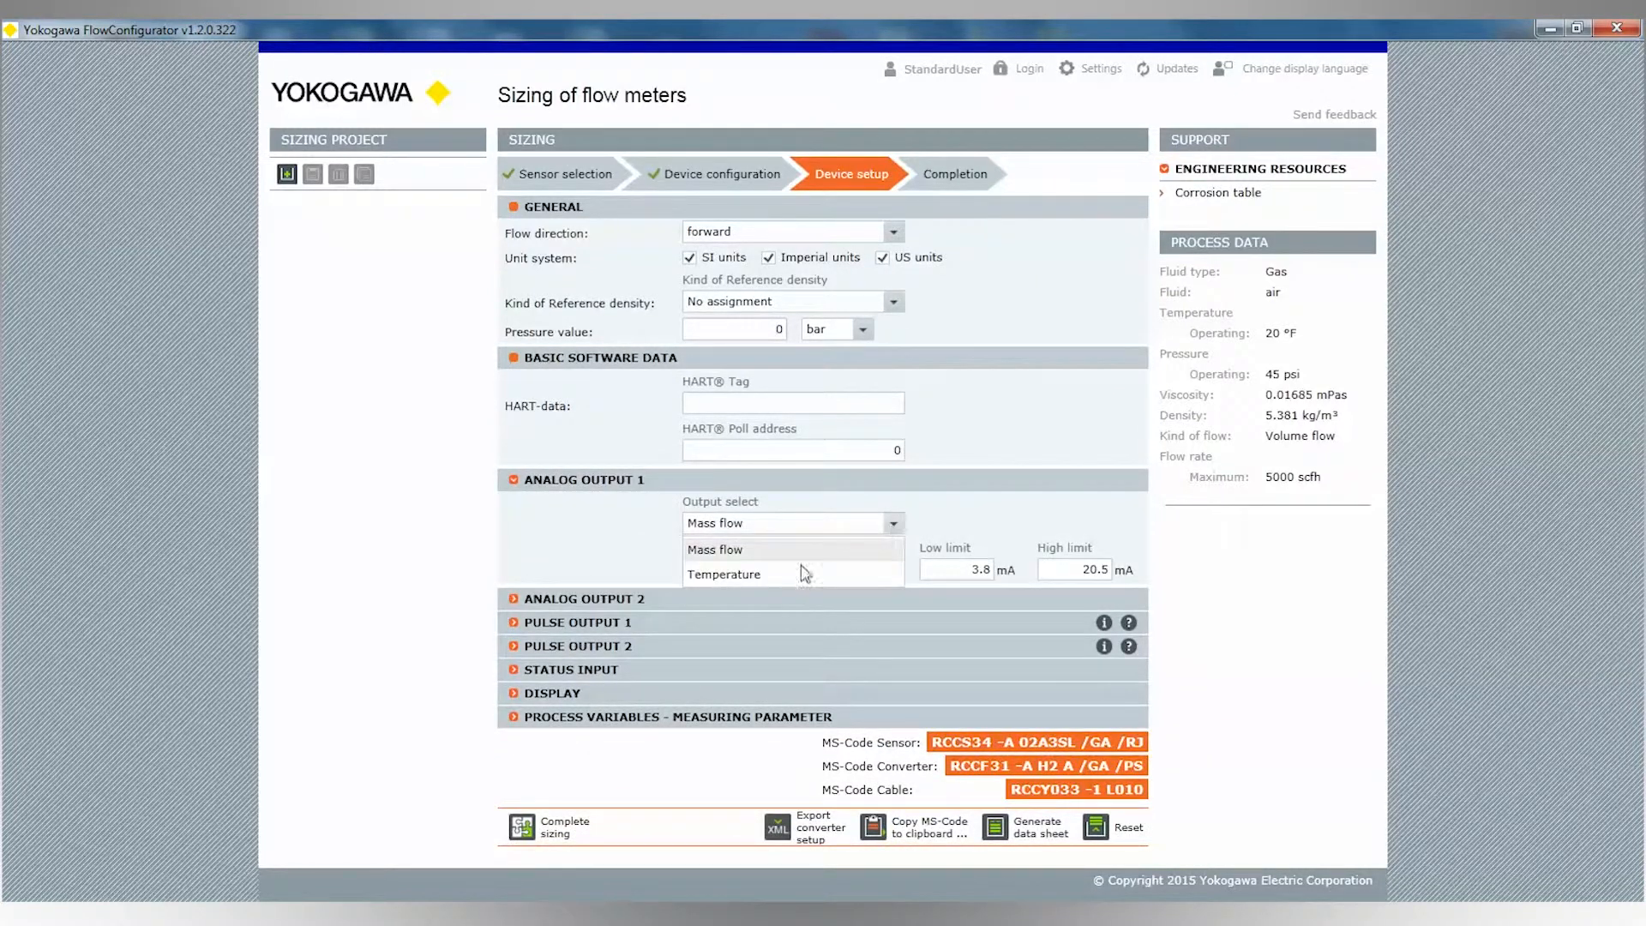
{"action": "left_click", "coordinate": [715, 550]}
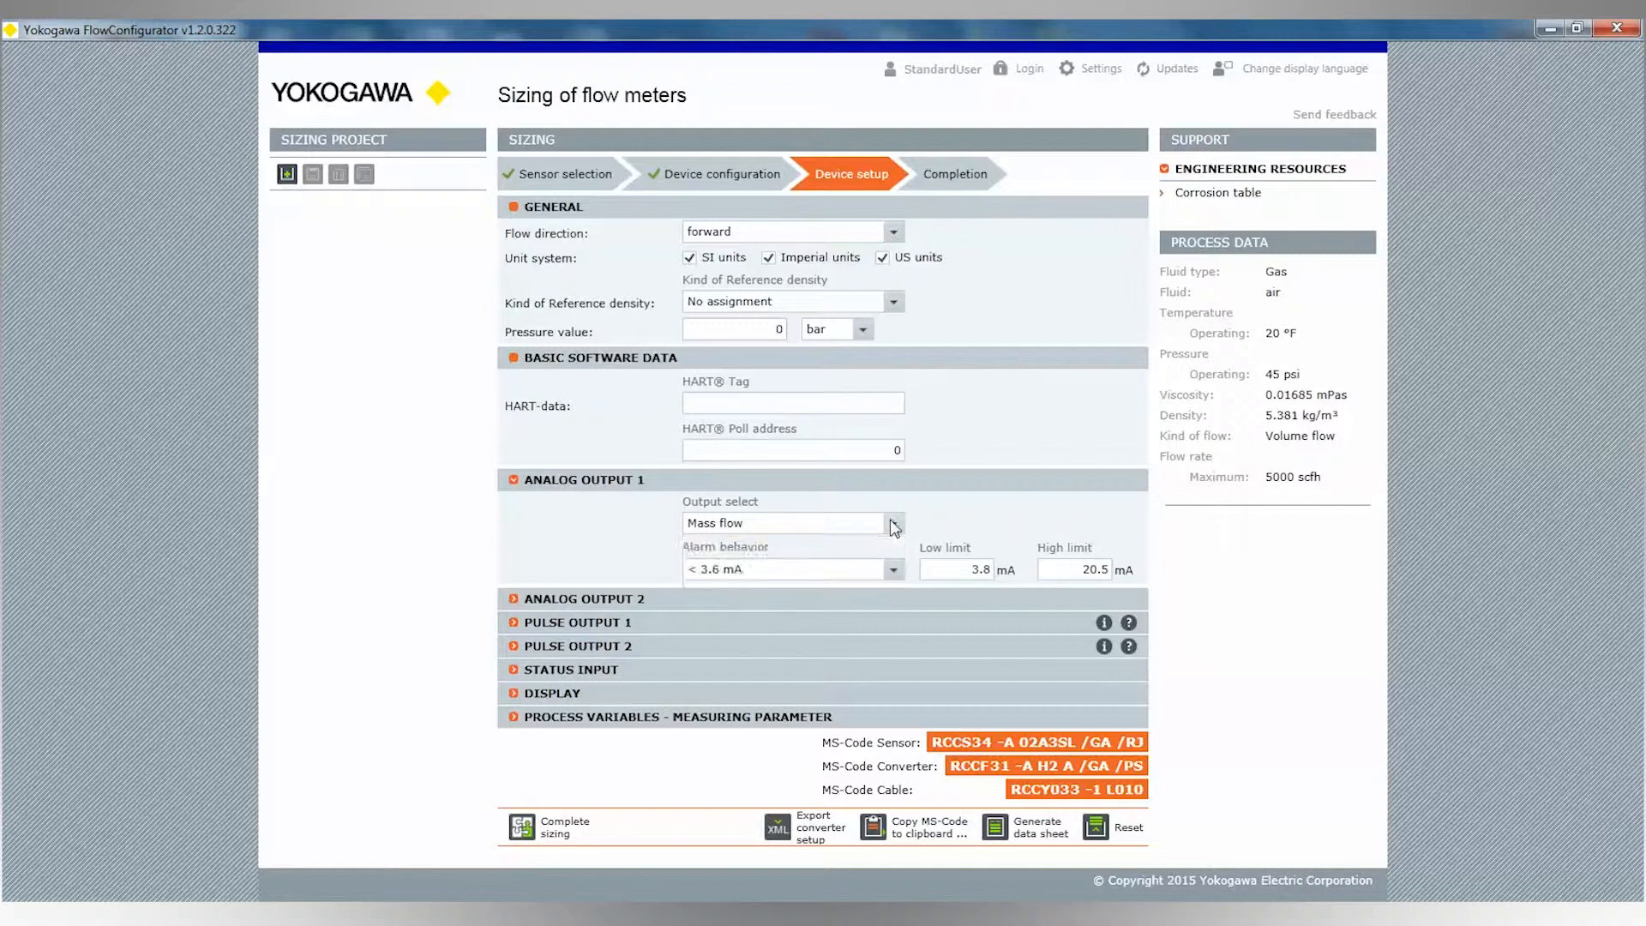
Set the kind of reference density to Standard density (60°F, 14.7 psia) and assign Volume flow to Analog Output 1.
{"action": "left_click", "coordinate": [892, 302]}
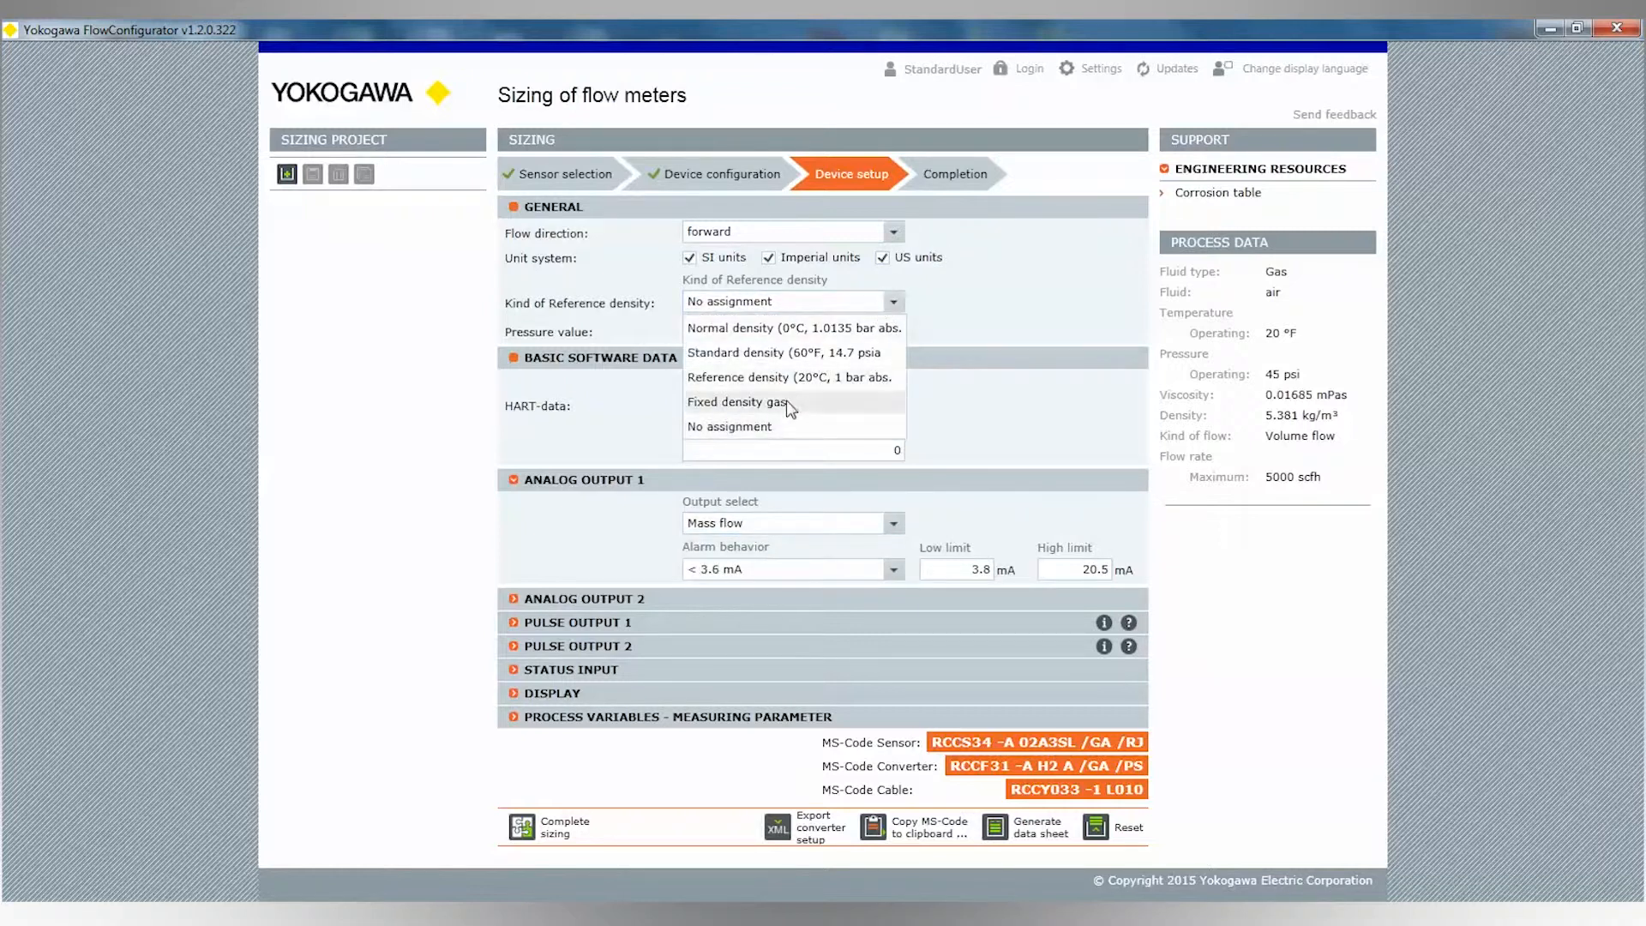
{"action": "left_click", "coordinate": [797, 353]}
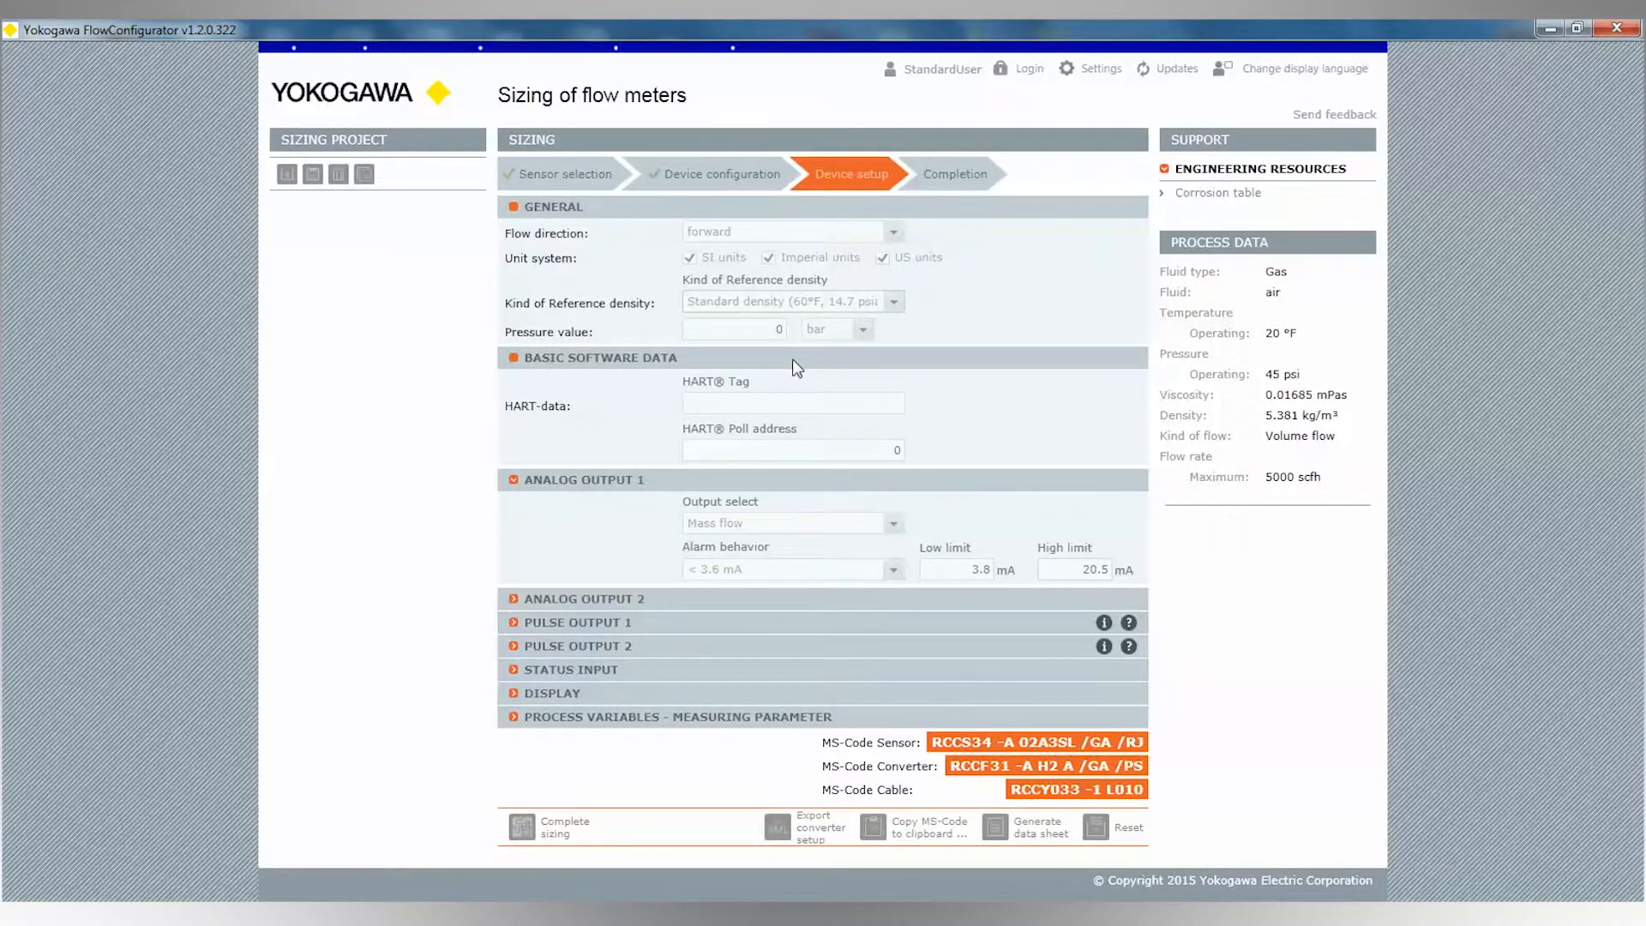
{"action": "left_click", "coordinate": [1012, 302]}
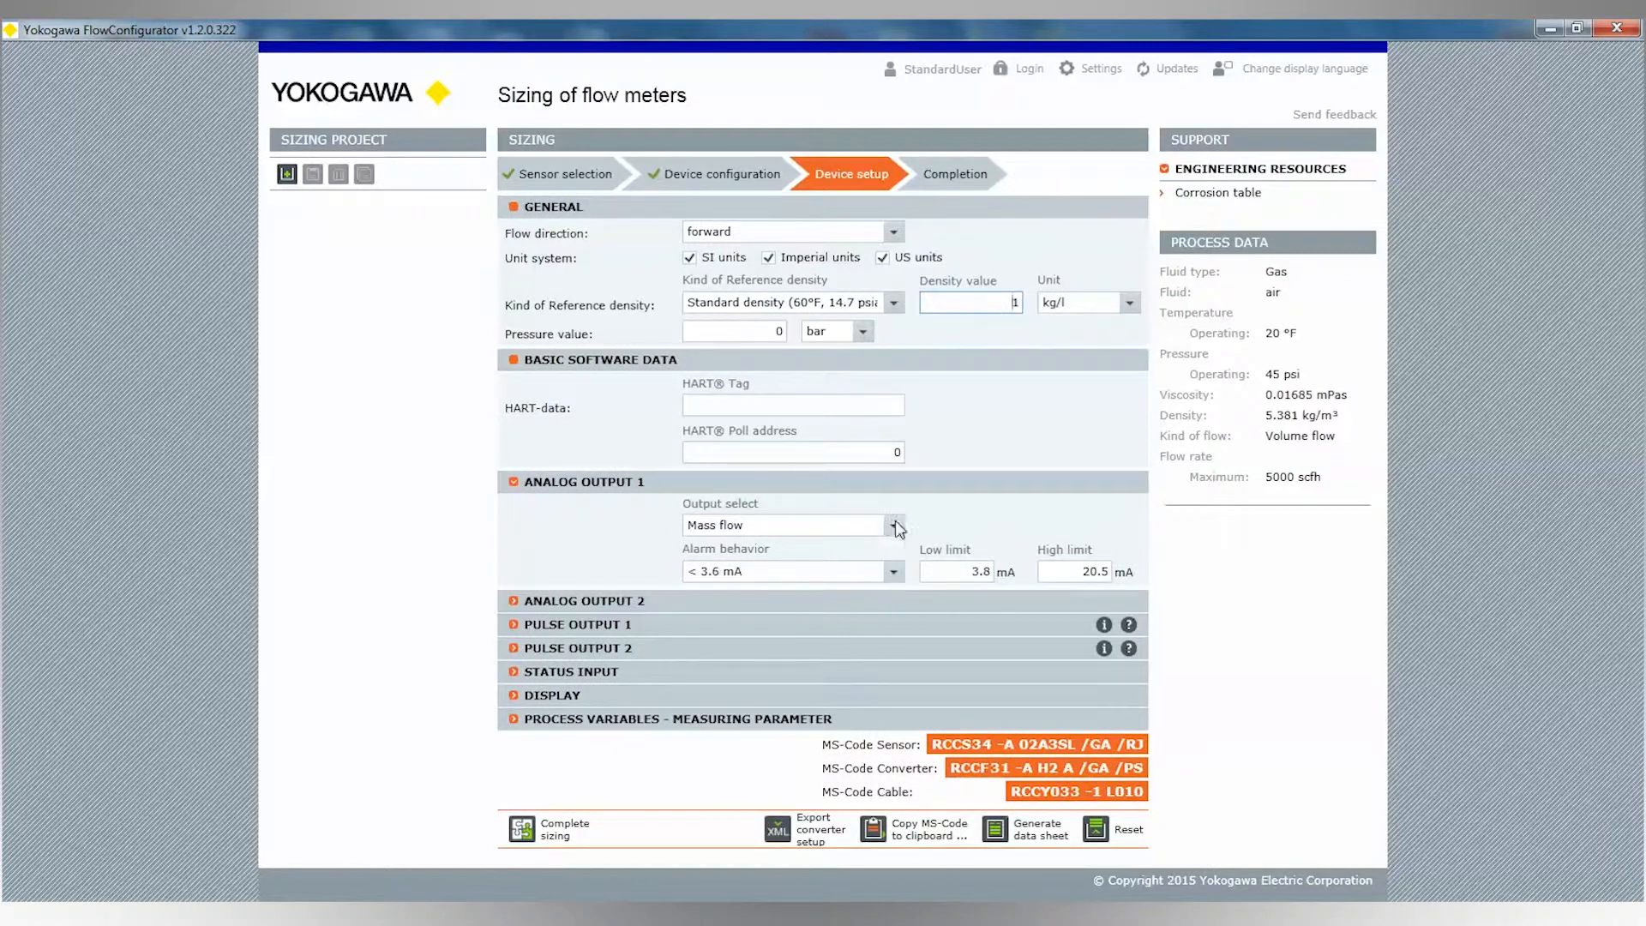
{"action": "left_click", "coordinate": [892, 525]}
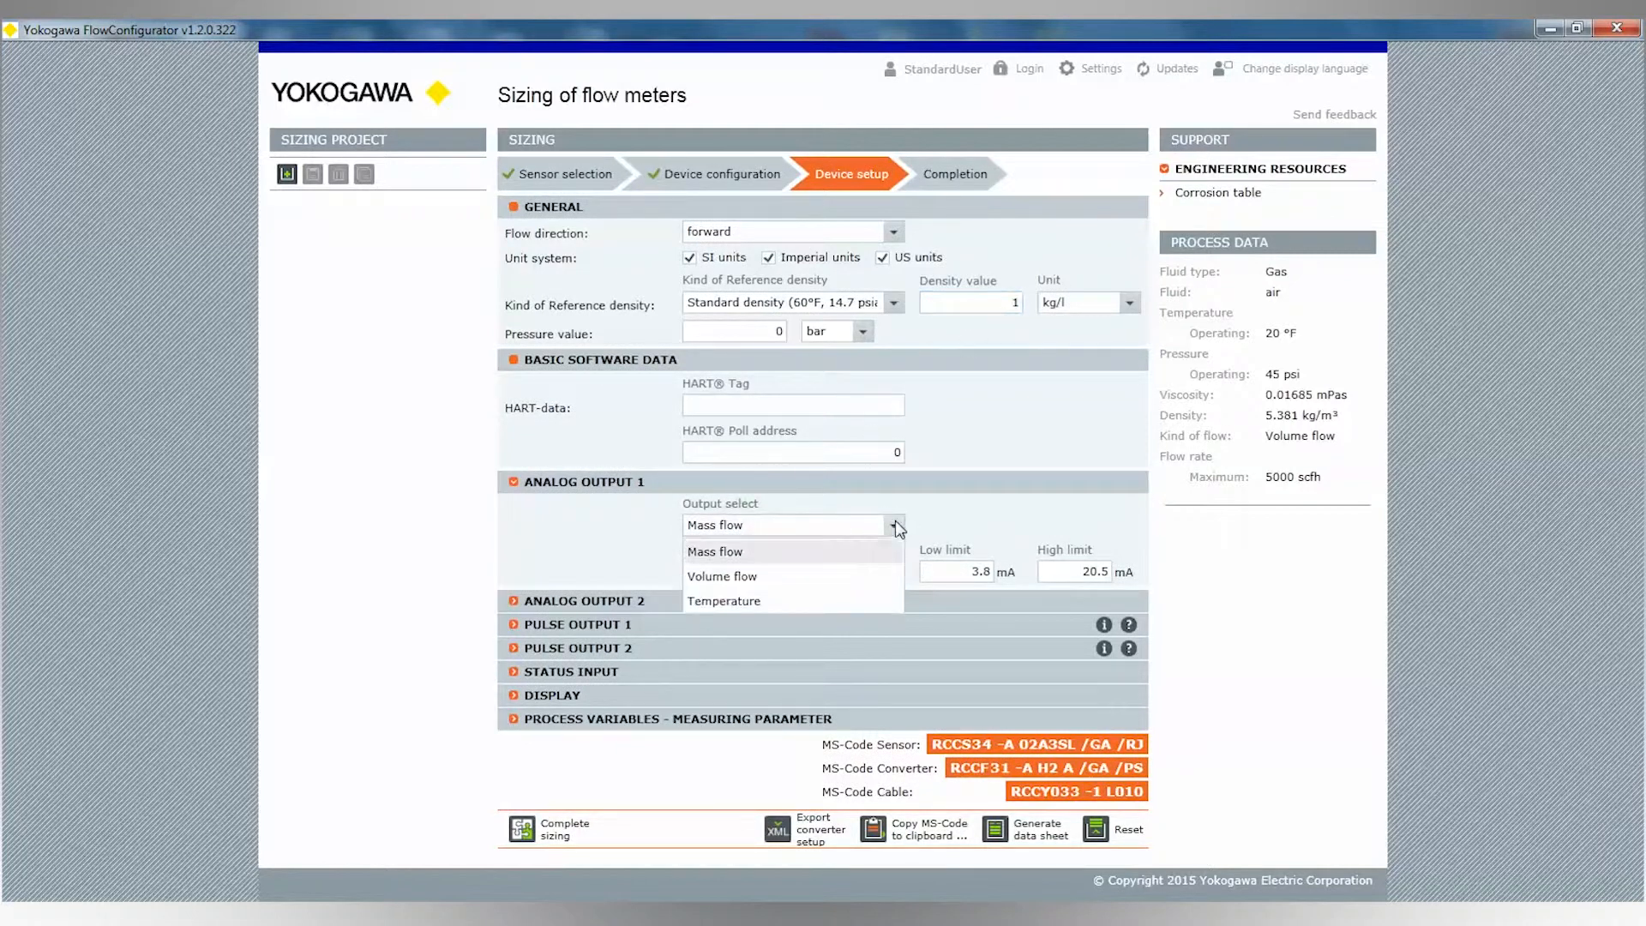
{"action": "left_click", "coordinate": [752, 579]}
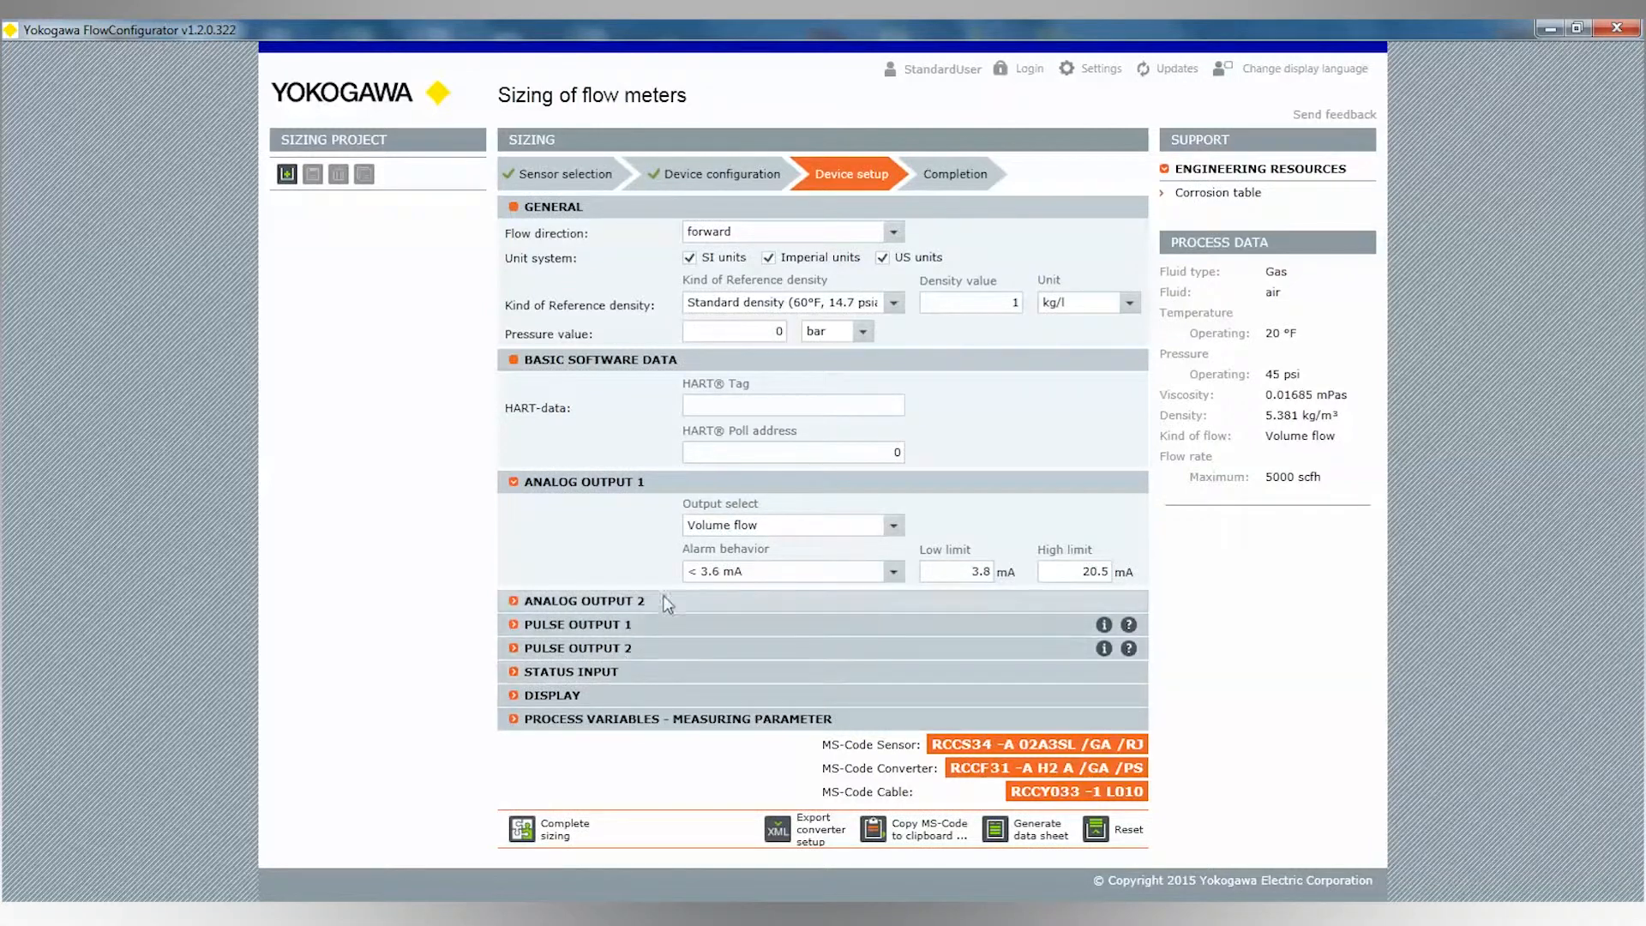
Check the pressure value and HART tag fields without changing them, and expand the Analog Output 2 settings.
{"action": "left_click", "coordinate": [733, 332]}
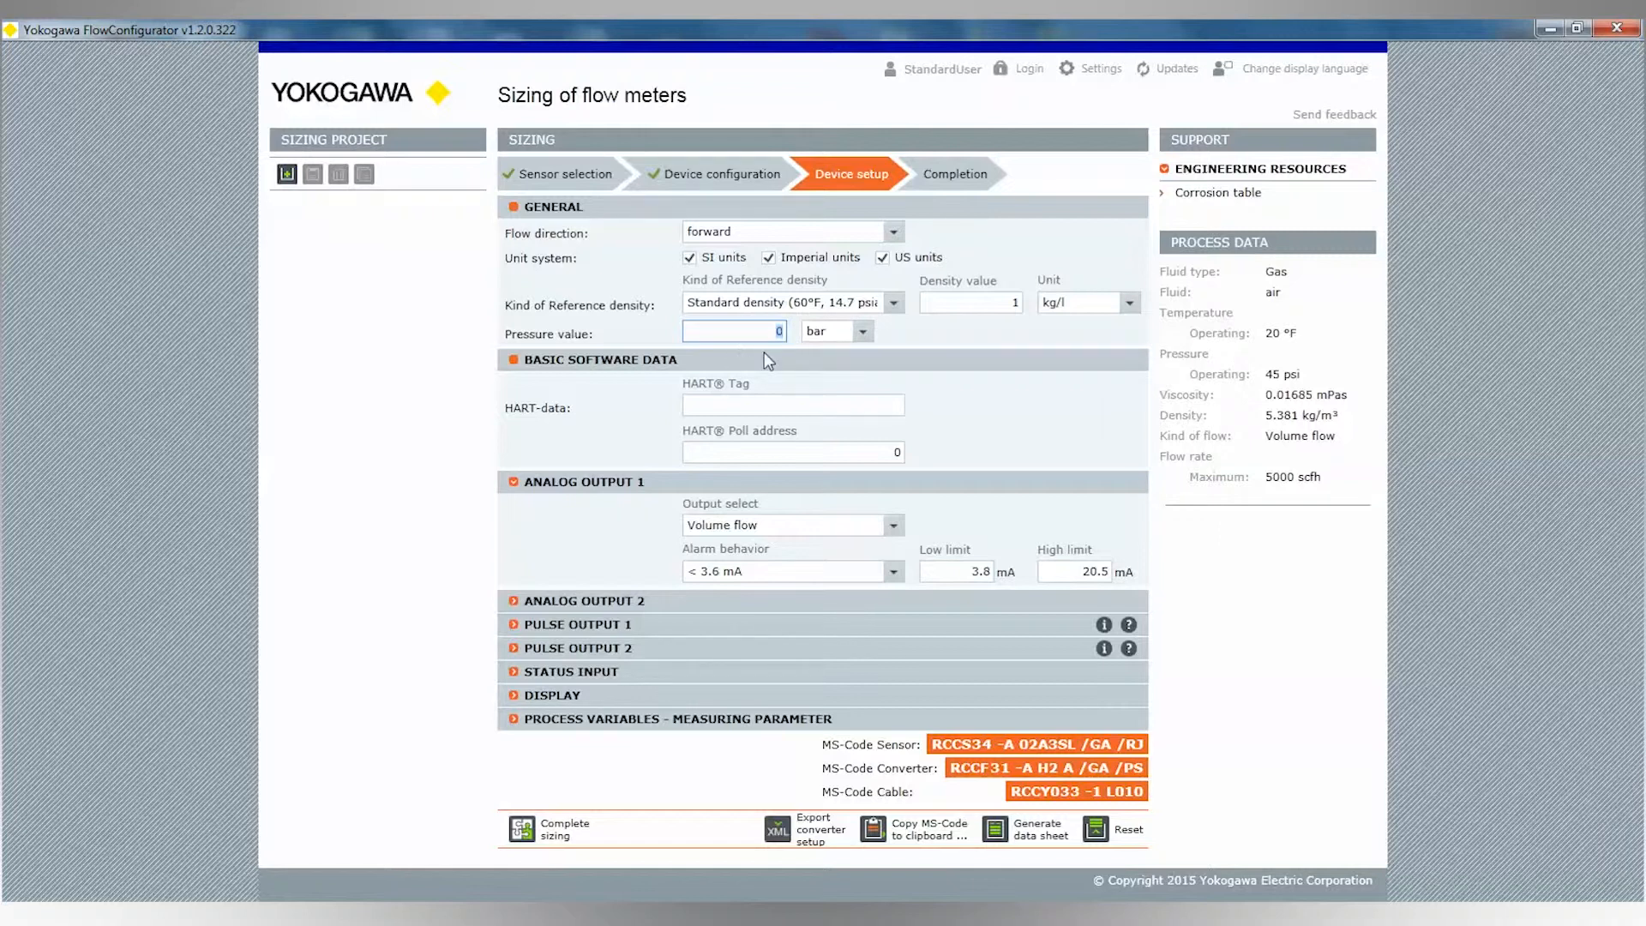
{"action": "left_click", "coordinate": [738, 405]}
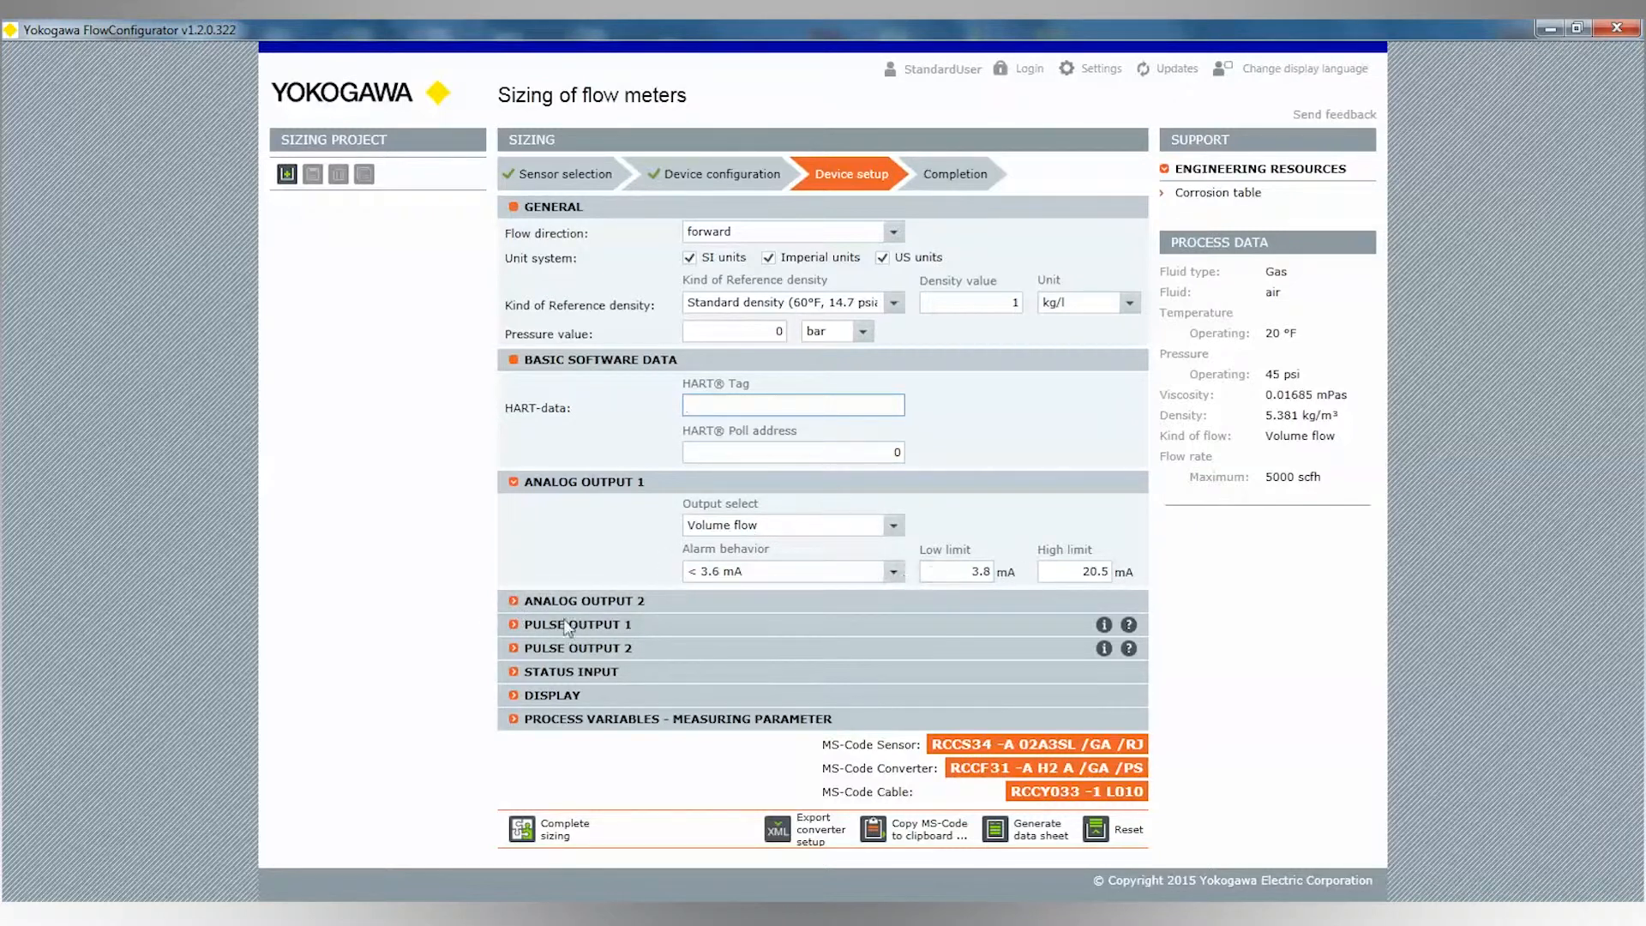
{"action": "left_click", "coordinate": [516, 599]}
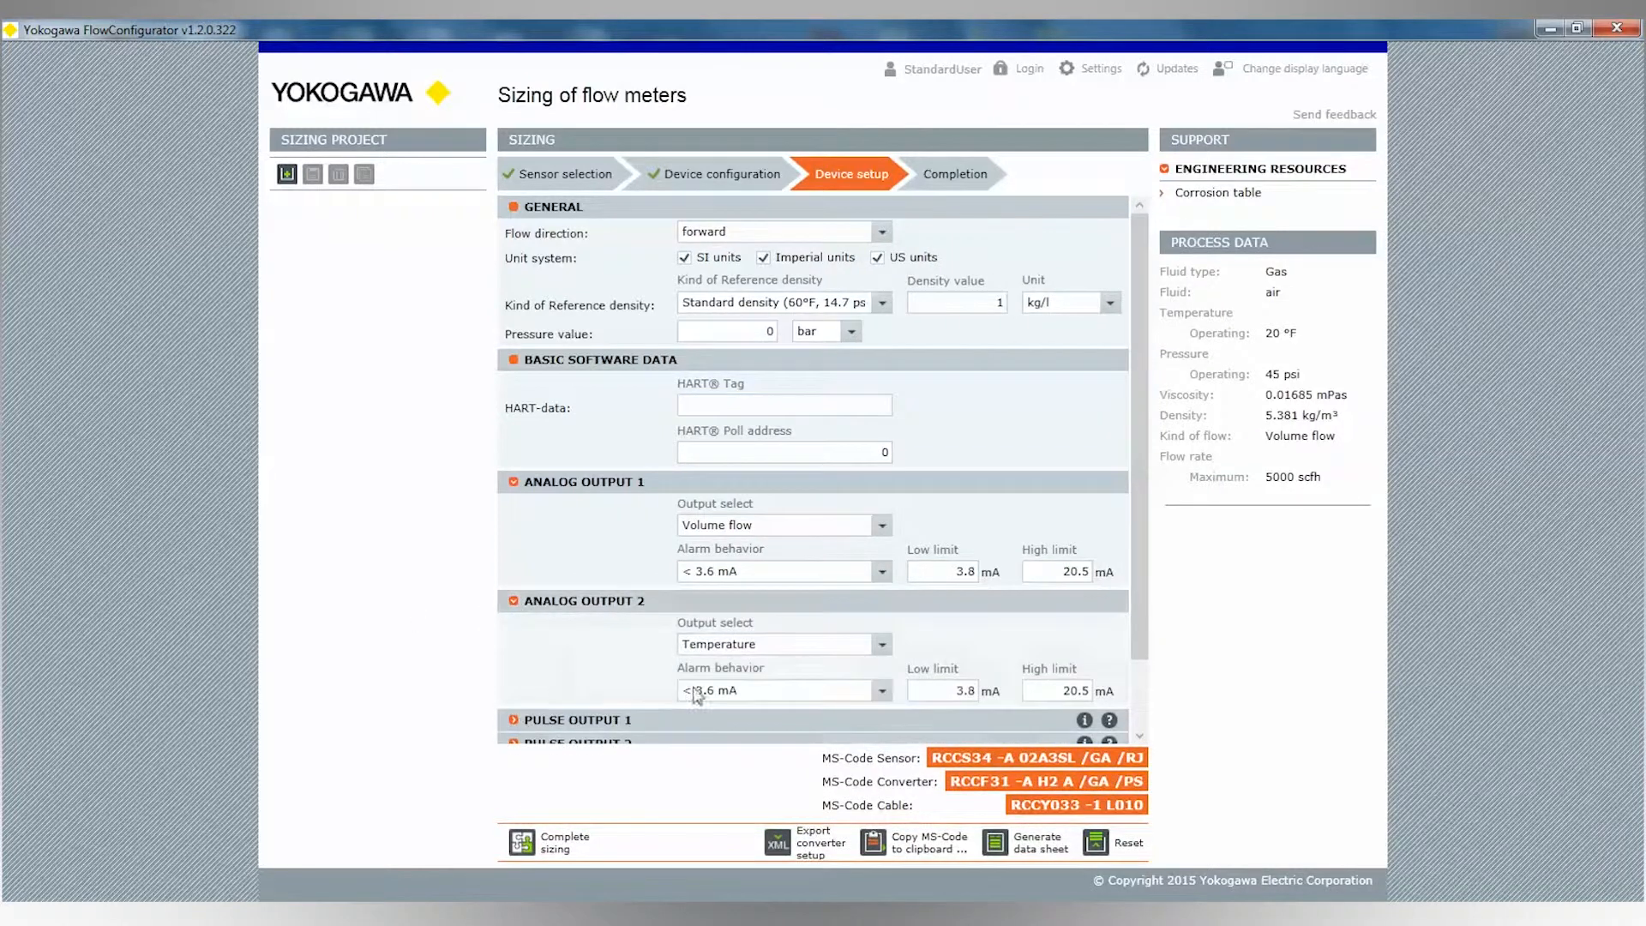
Set the low limit of Analog Output 1 to 2.4 mA.
{"action": "left_click_drag", "start_coordinate": [1140, 520], "coordinate": [1148, 596]}
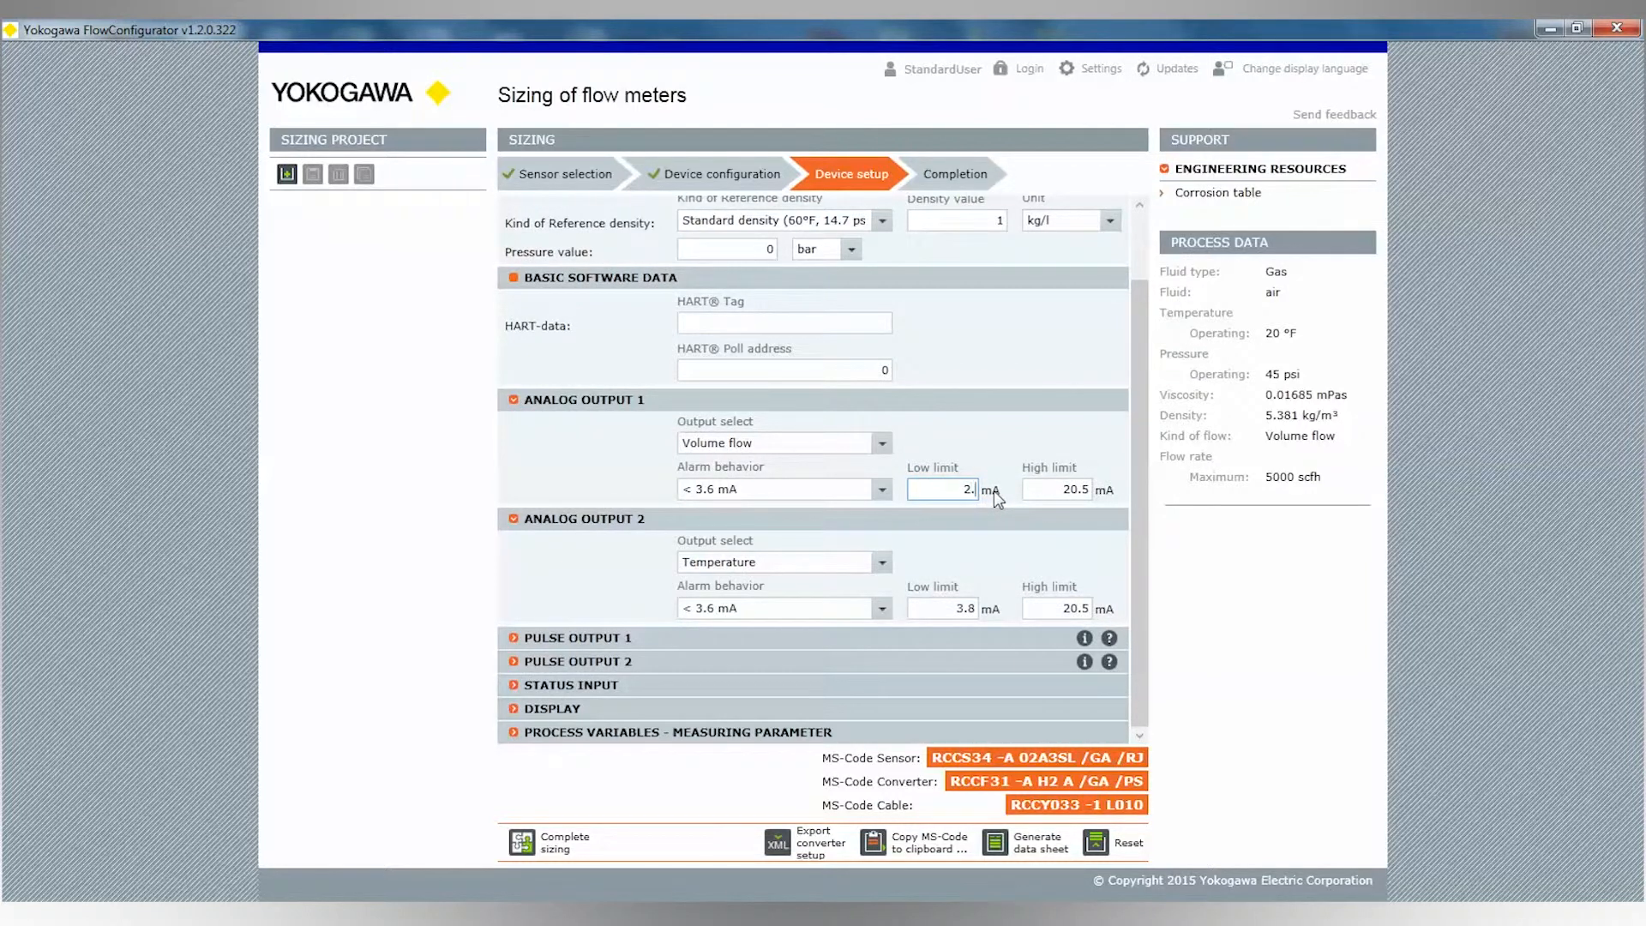
{"action": "left_click", "coordinate": [1046, 485]}
{"action": "left_click", "coordinate": [948, 487]}
Expand the Pulse Output 1, Pulse Output 2 and Status Input sections and review their settings.
{"action": "left_click", "coordinate": [523, 638]}
{"action": "left_click_drag", "start_coordinate": [1135, 585], "coordinate": [1132, 676]}
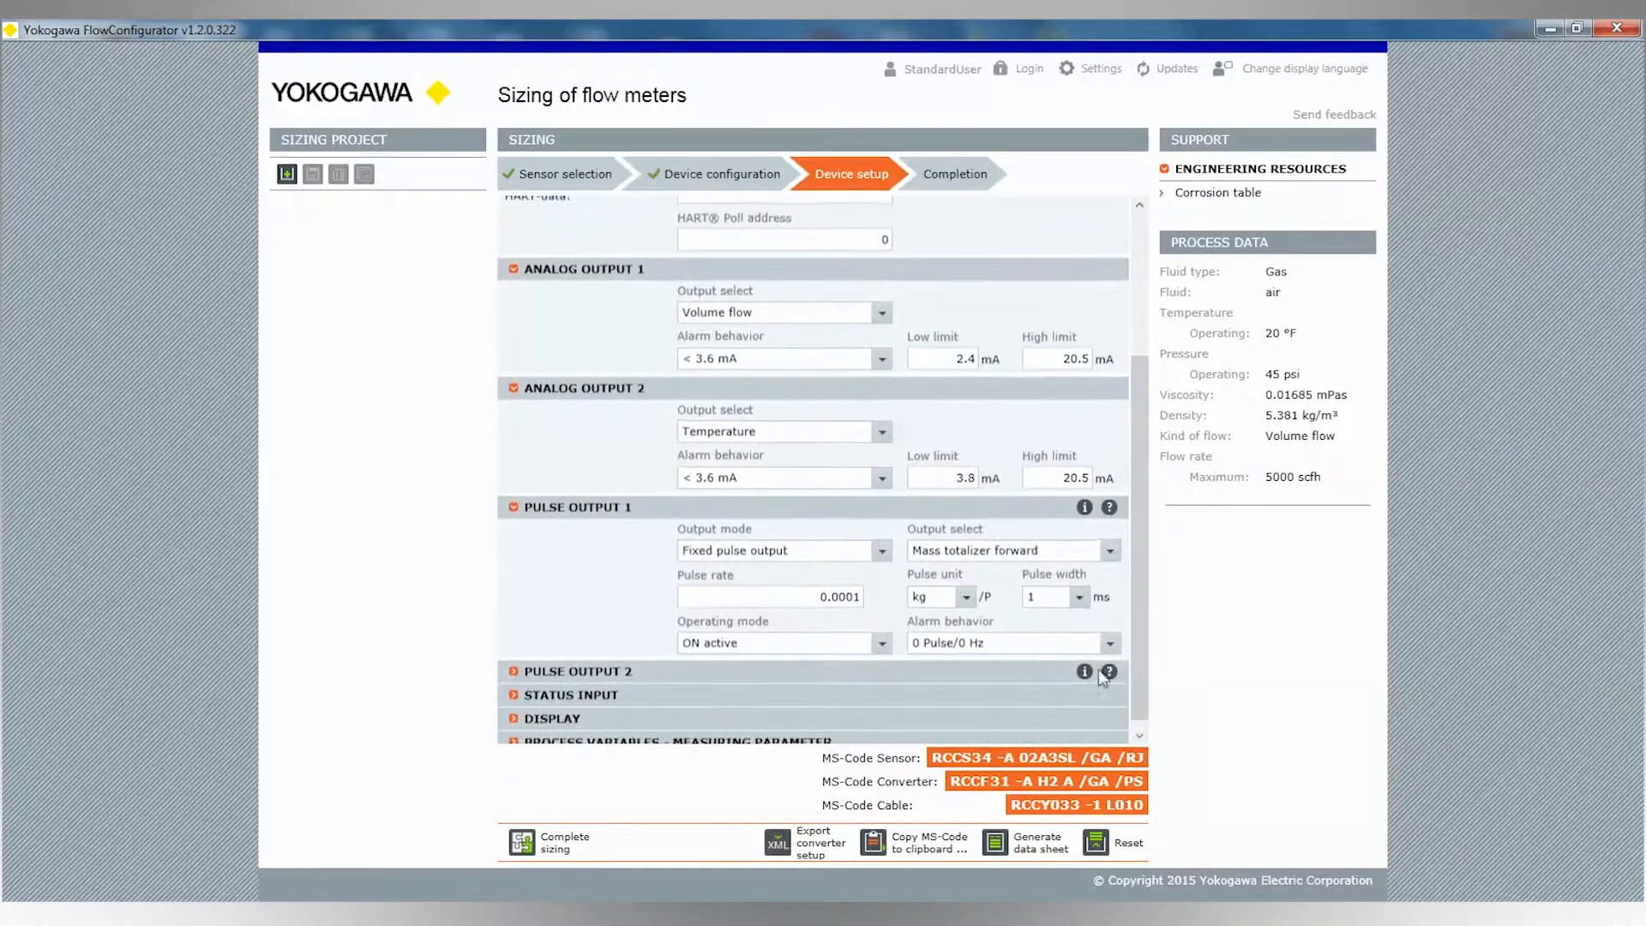
{"action": "left_click", "coordinate": [529, 670]}
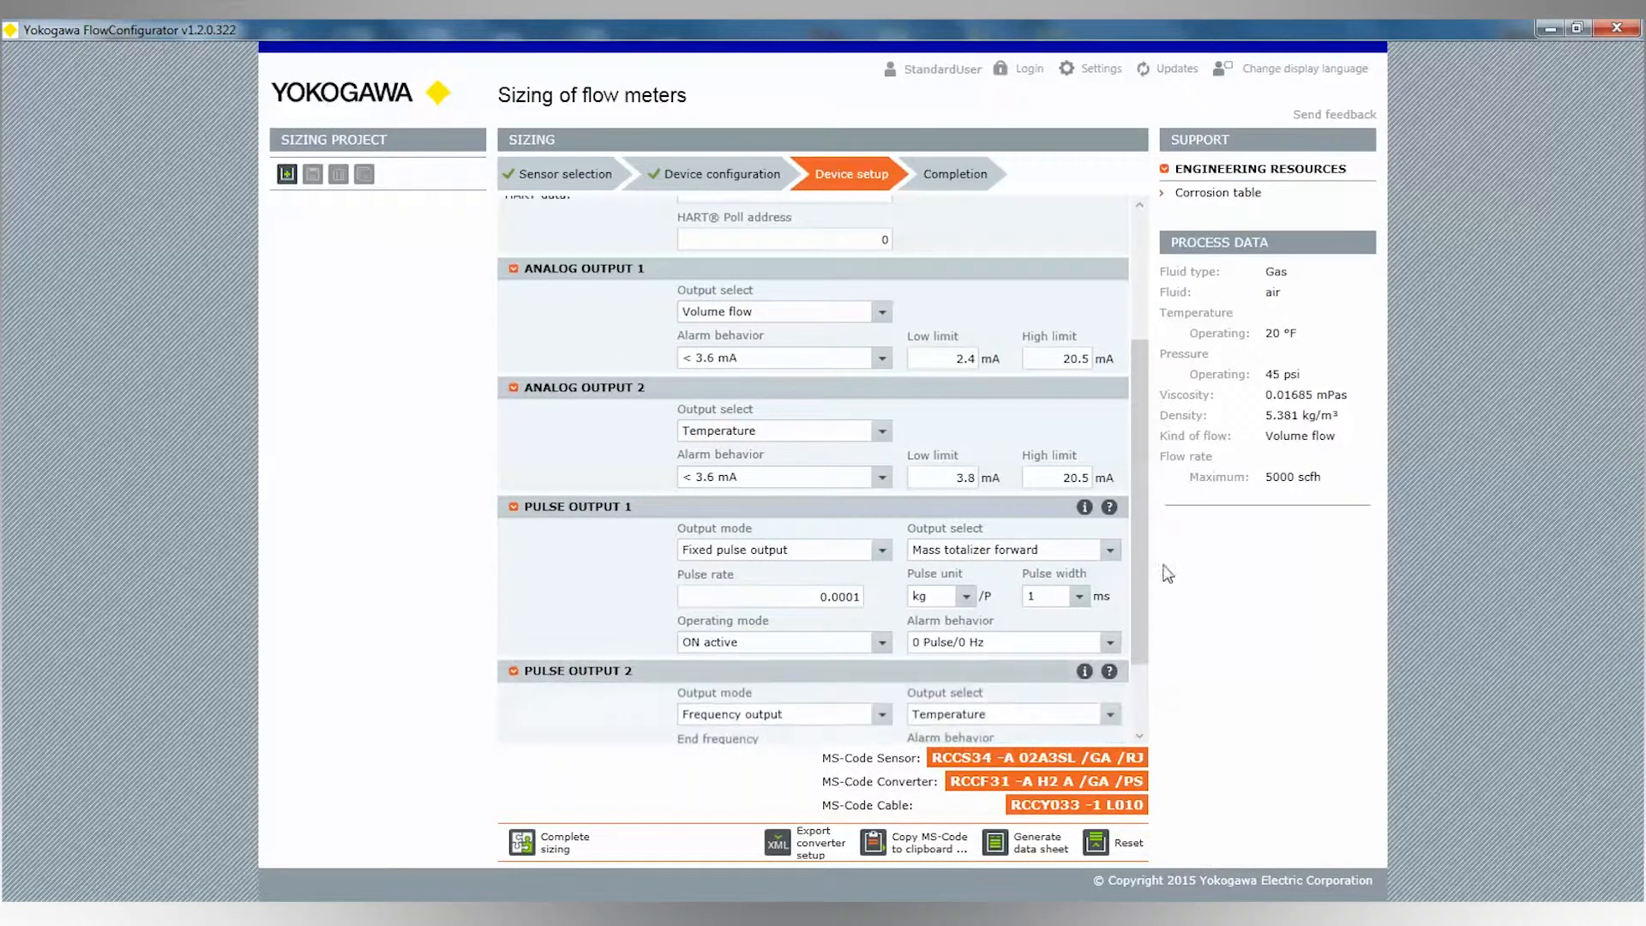
{"action": "left_click_drag", "start_coordinate": [1134, 508], "coordinate": [1140, 572]}
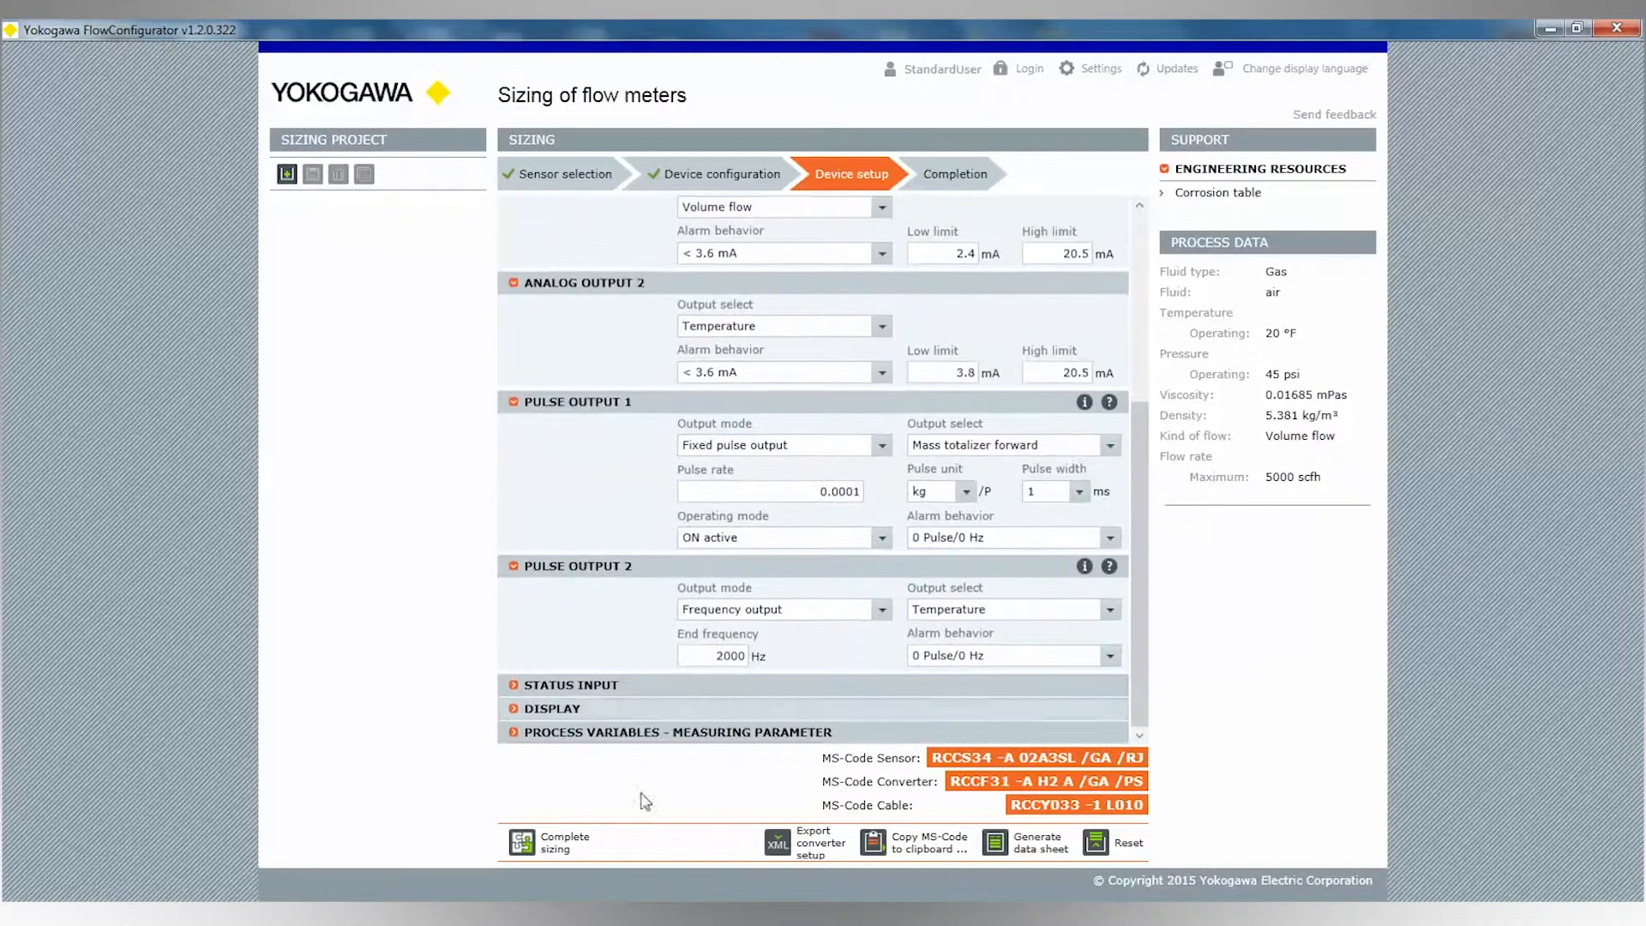
{"action": "left_click", "coordinate": [515, 686]}
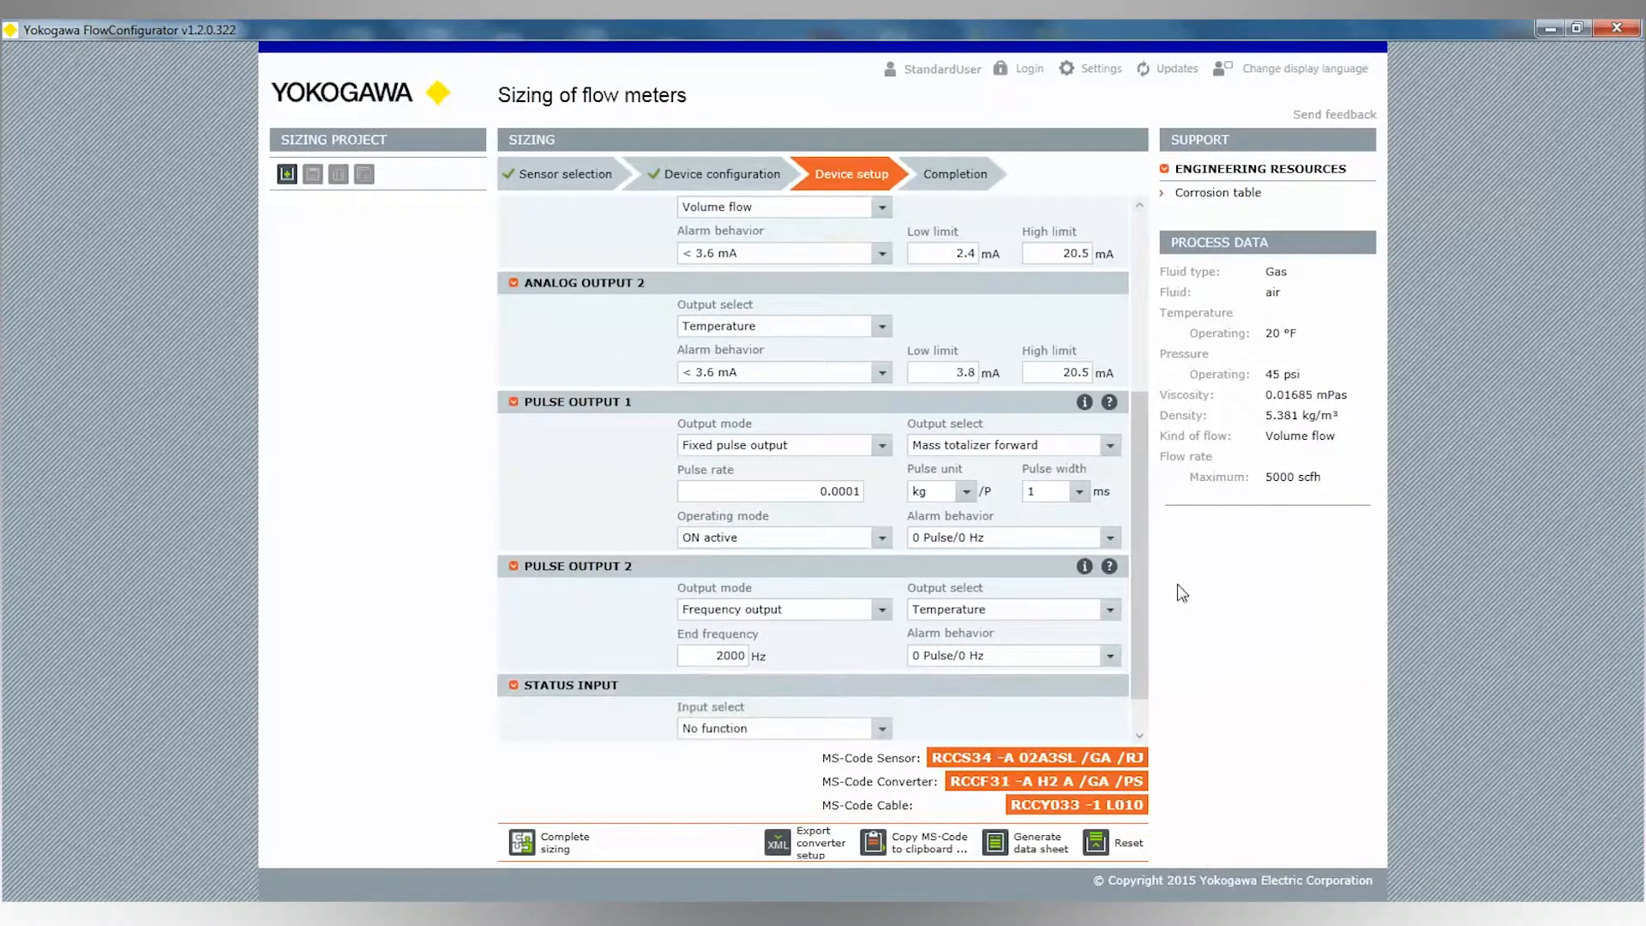
{"action": "left_click_drag", "start_coordinate": [1143, 589], "coordinate": [1153, 627]}
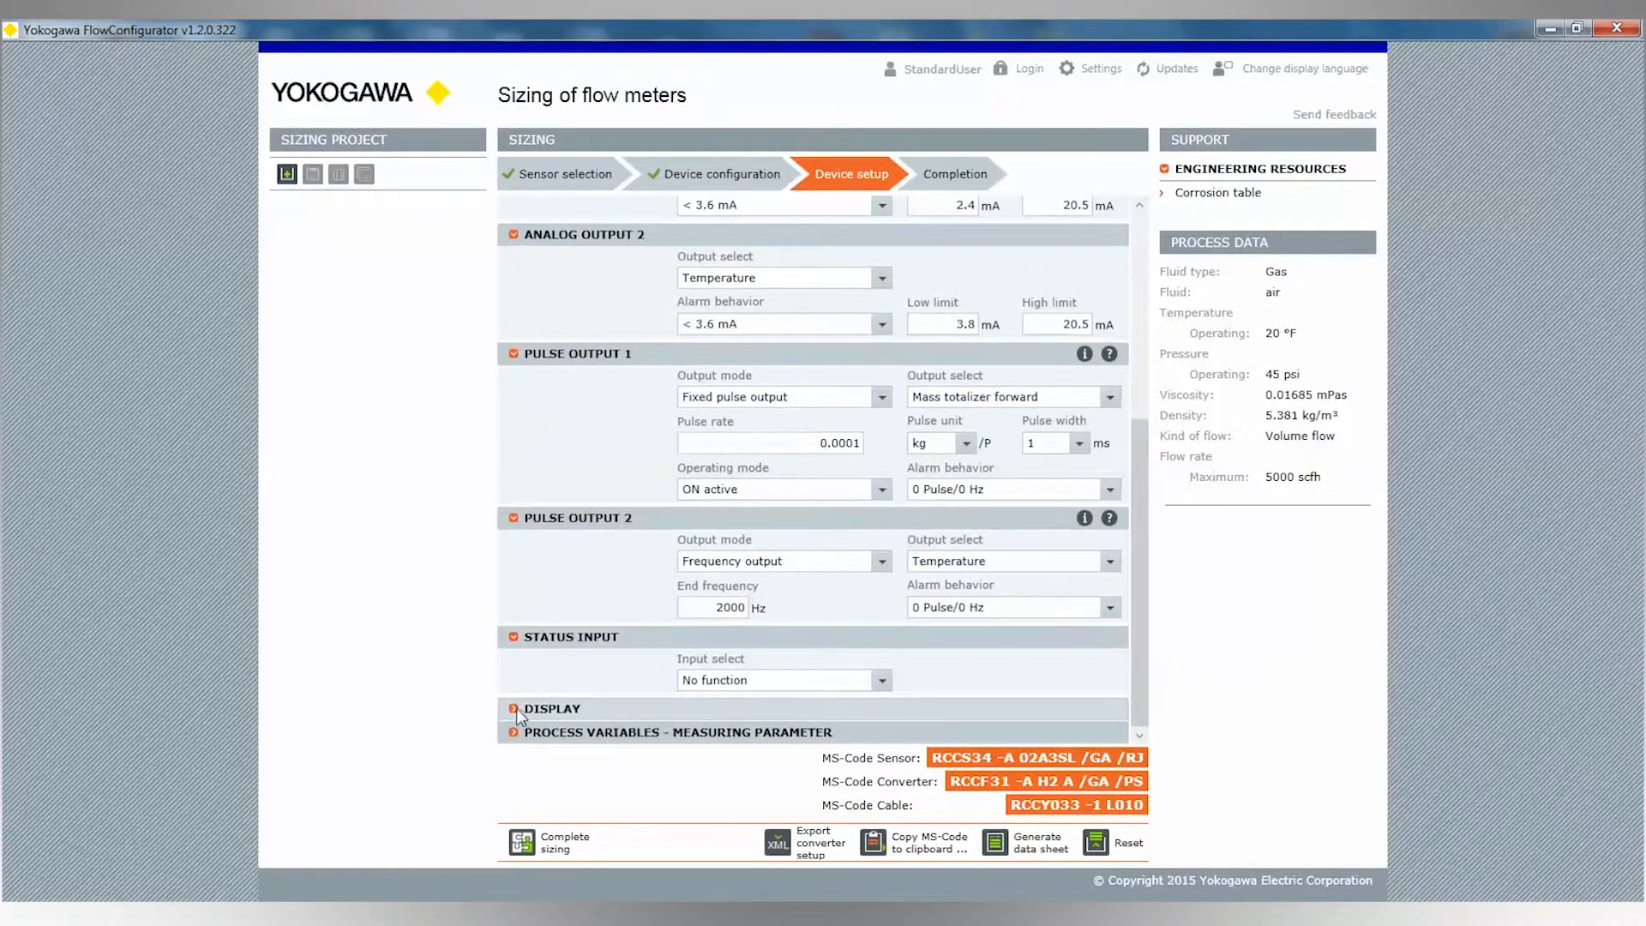
Expand the Display and Process Variables - Measuring Parameter sections and review the display lines and measuring ranges.
{"action": "left_click", "coordinate": [522, 708]}
{"action": "left_click_drag", "start_coordinate": [1137, 431], "coordinate": [1173, 606]}
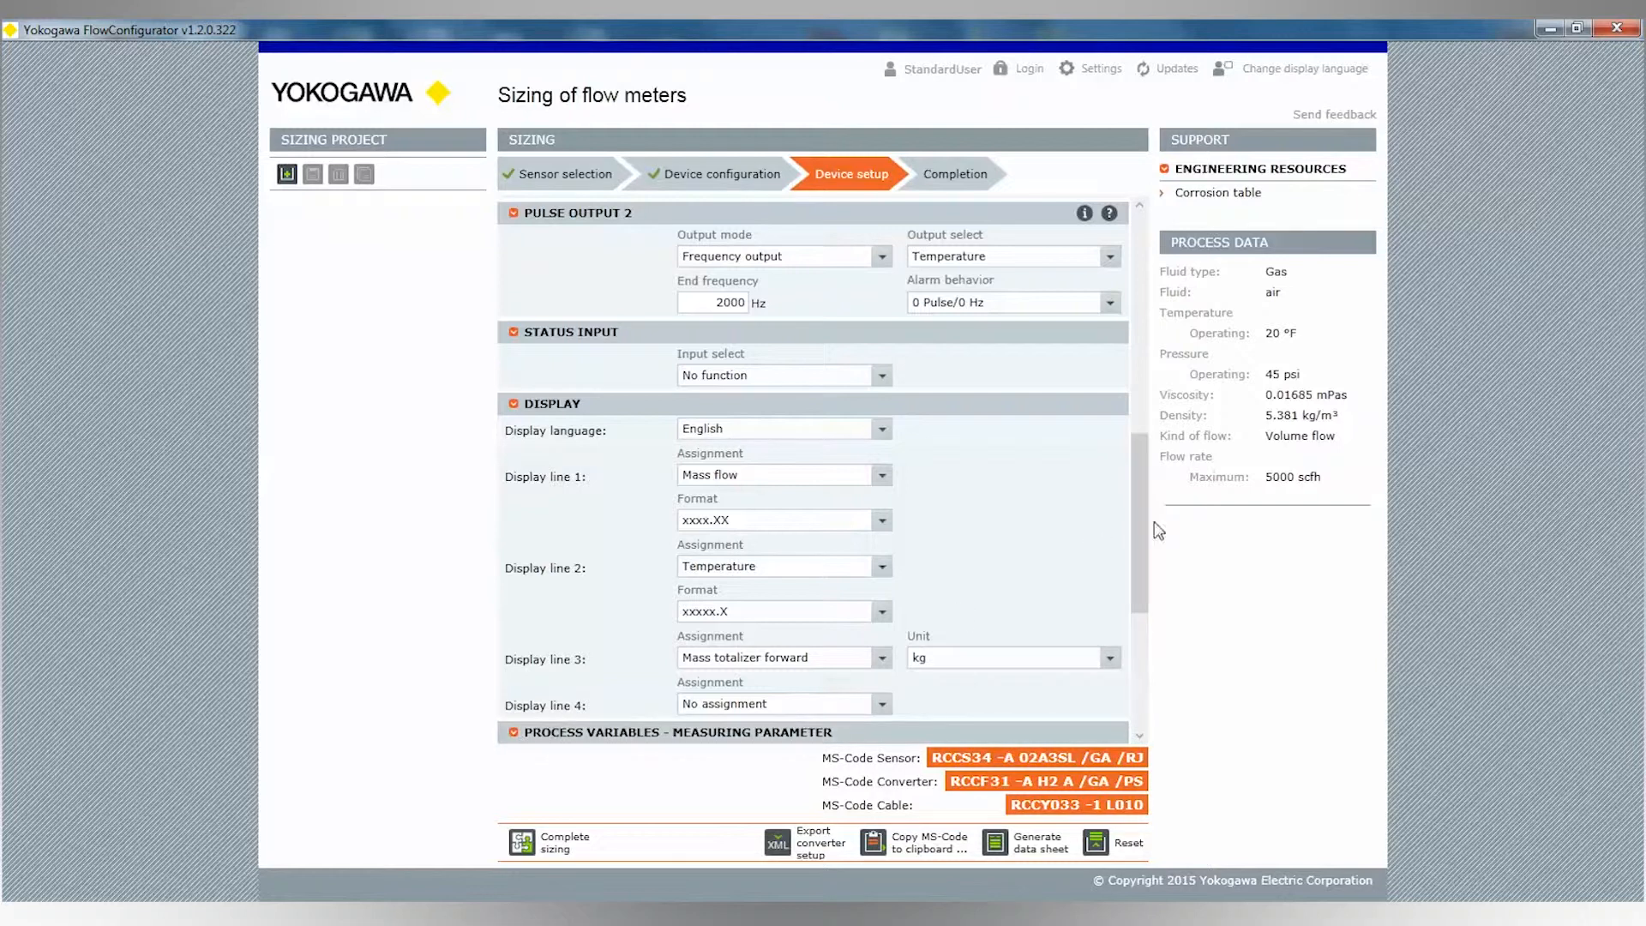
{"action": "left_click_drag", "start_coordinate": [1135, 529], "coordinate": [1140, 646]}
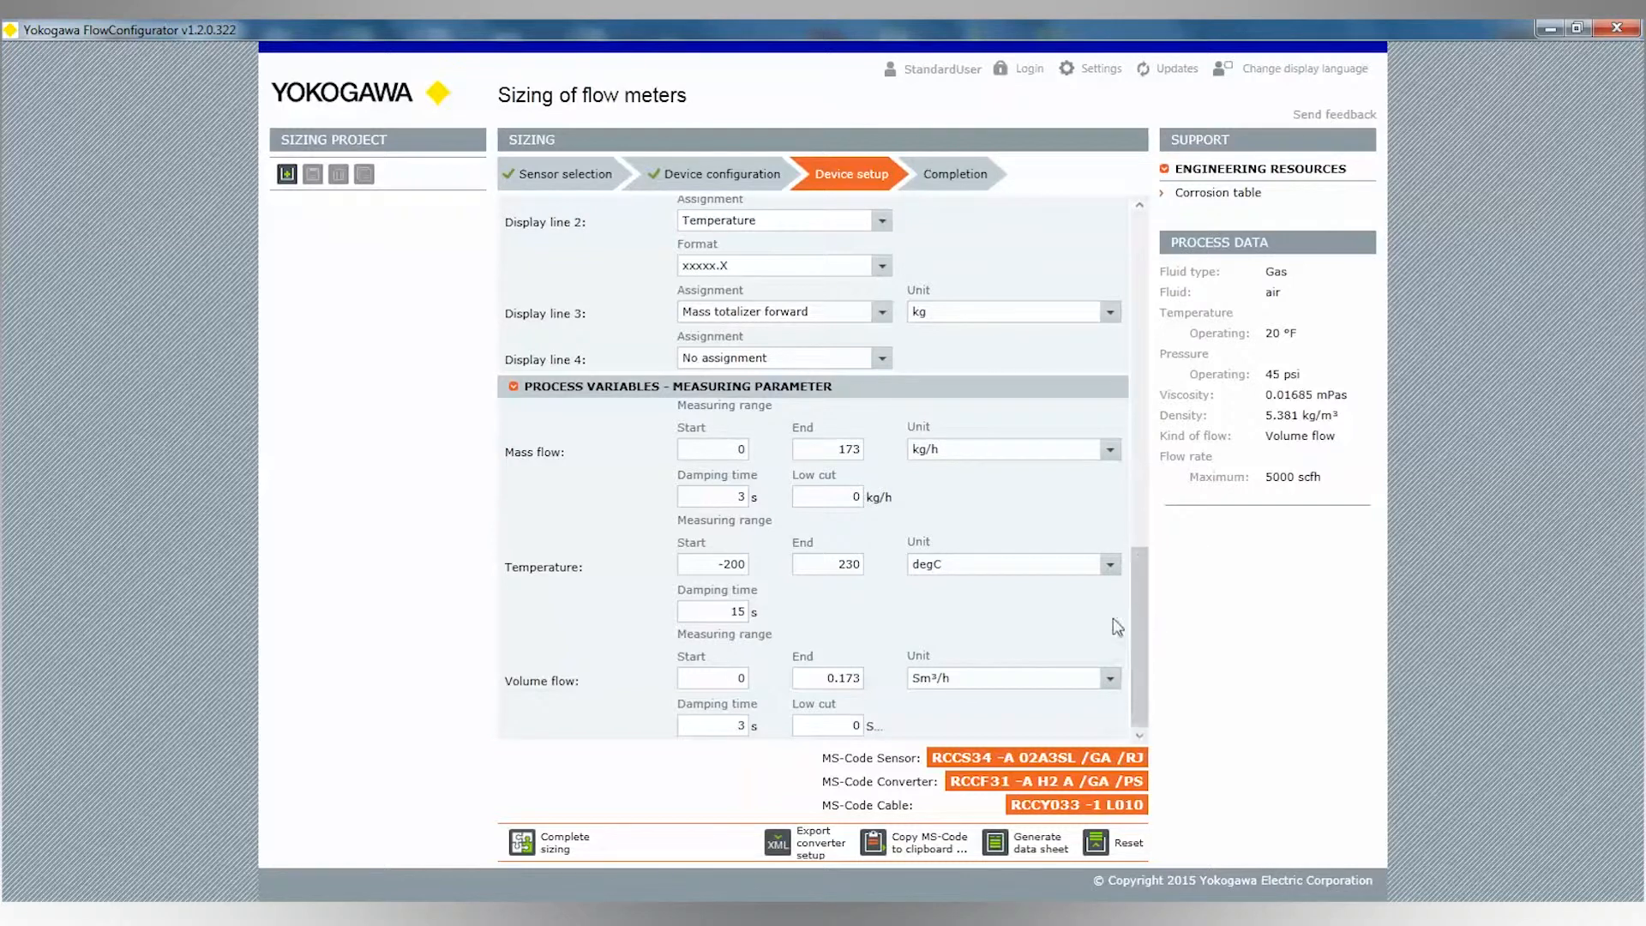
{"action": "left_click_drag", "start_coordinate": [1133, 607], "coordinate": [1132, 693]}
{"action": "left_click_drag", "start_coordinate": [1139, 692], "coordinate": [1140, 696]}
{"action": "left_click_drag", "start_coordinate": [1146, 639], "coordinate": [1140, 725]}
Export the converter setup to the Desktop as FC_2015-10-12_14-08-35_RCCF31.xml.
{"action": "left_click", "coordinate": [789, 841]}
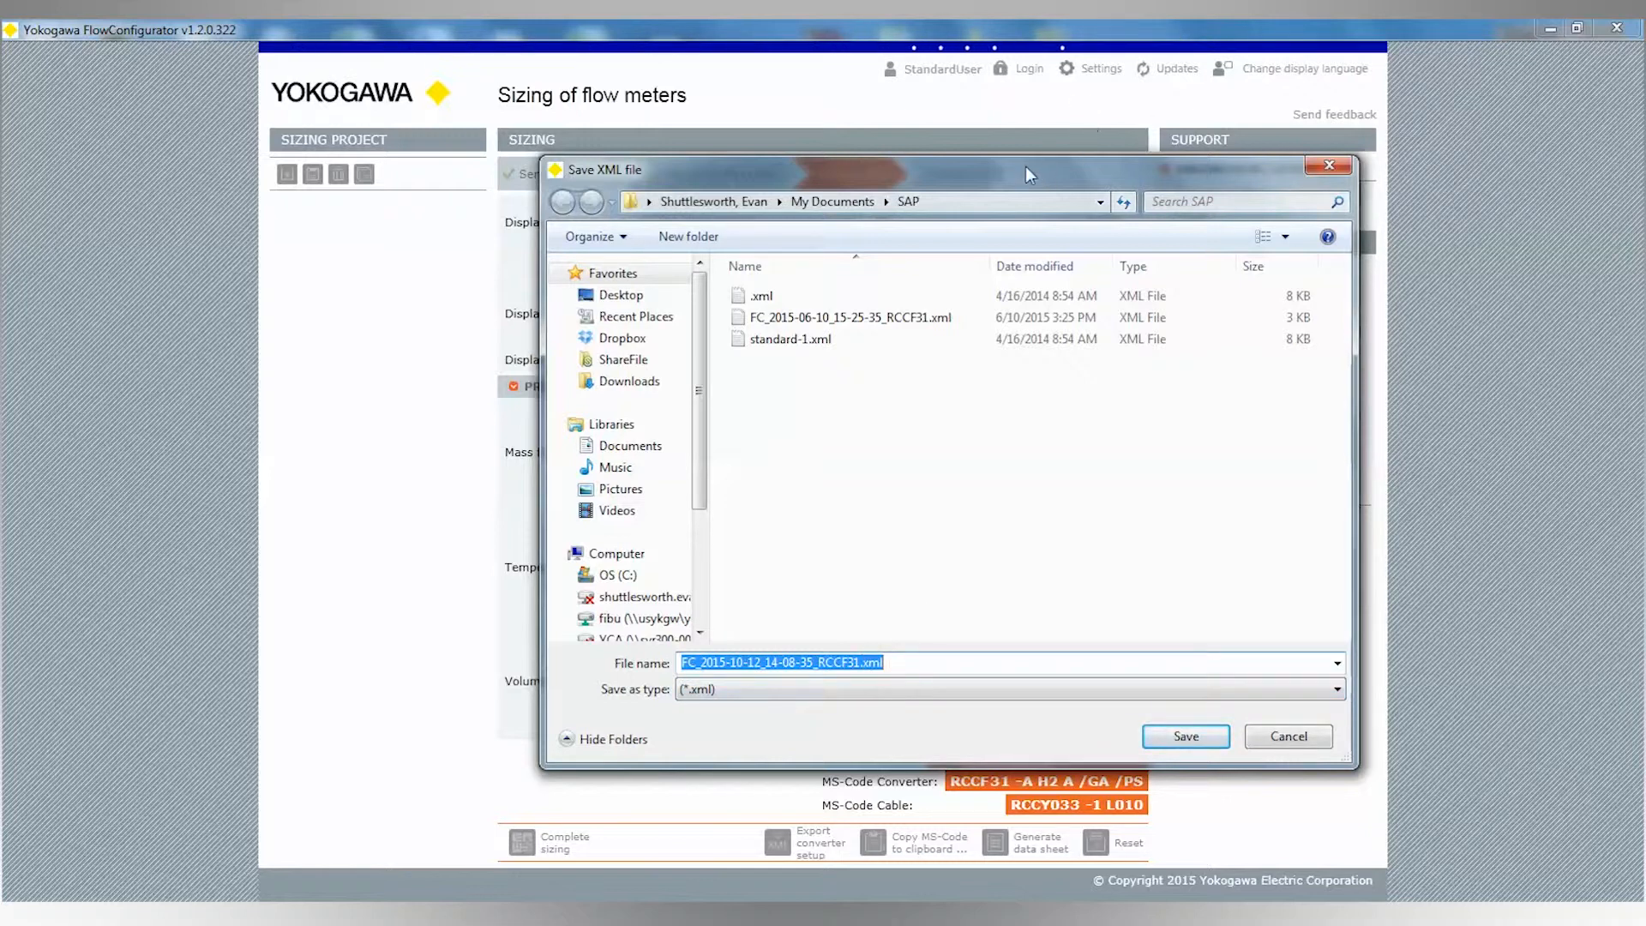
{"action": "left_click", "coordinate": [633, 295]}
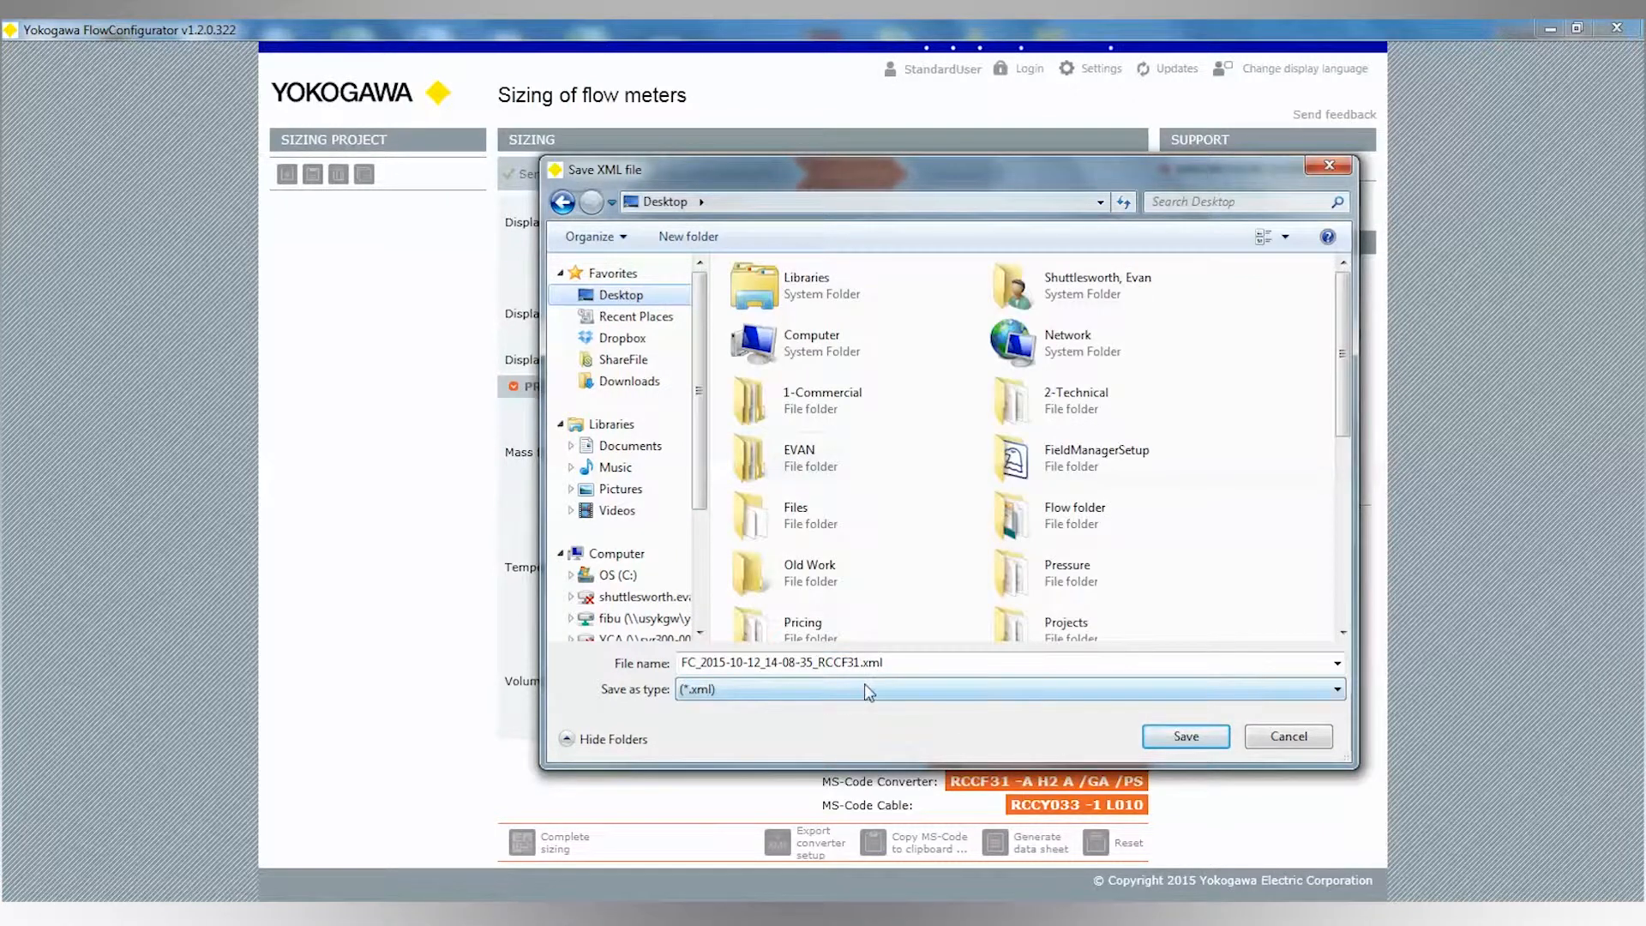
{"action": "left_click", "coordinate": [1185, 737]}
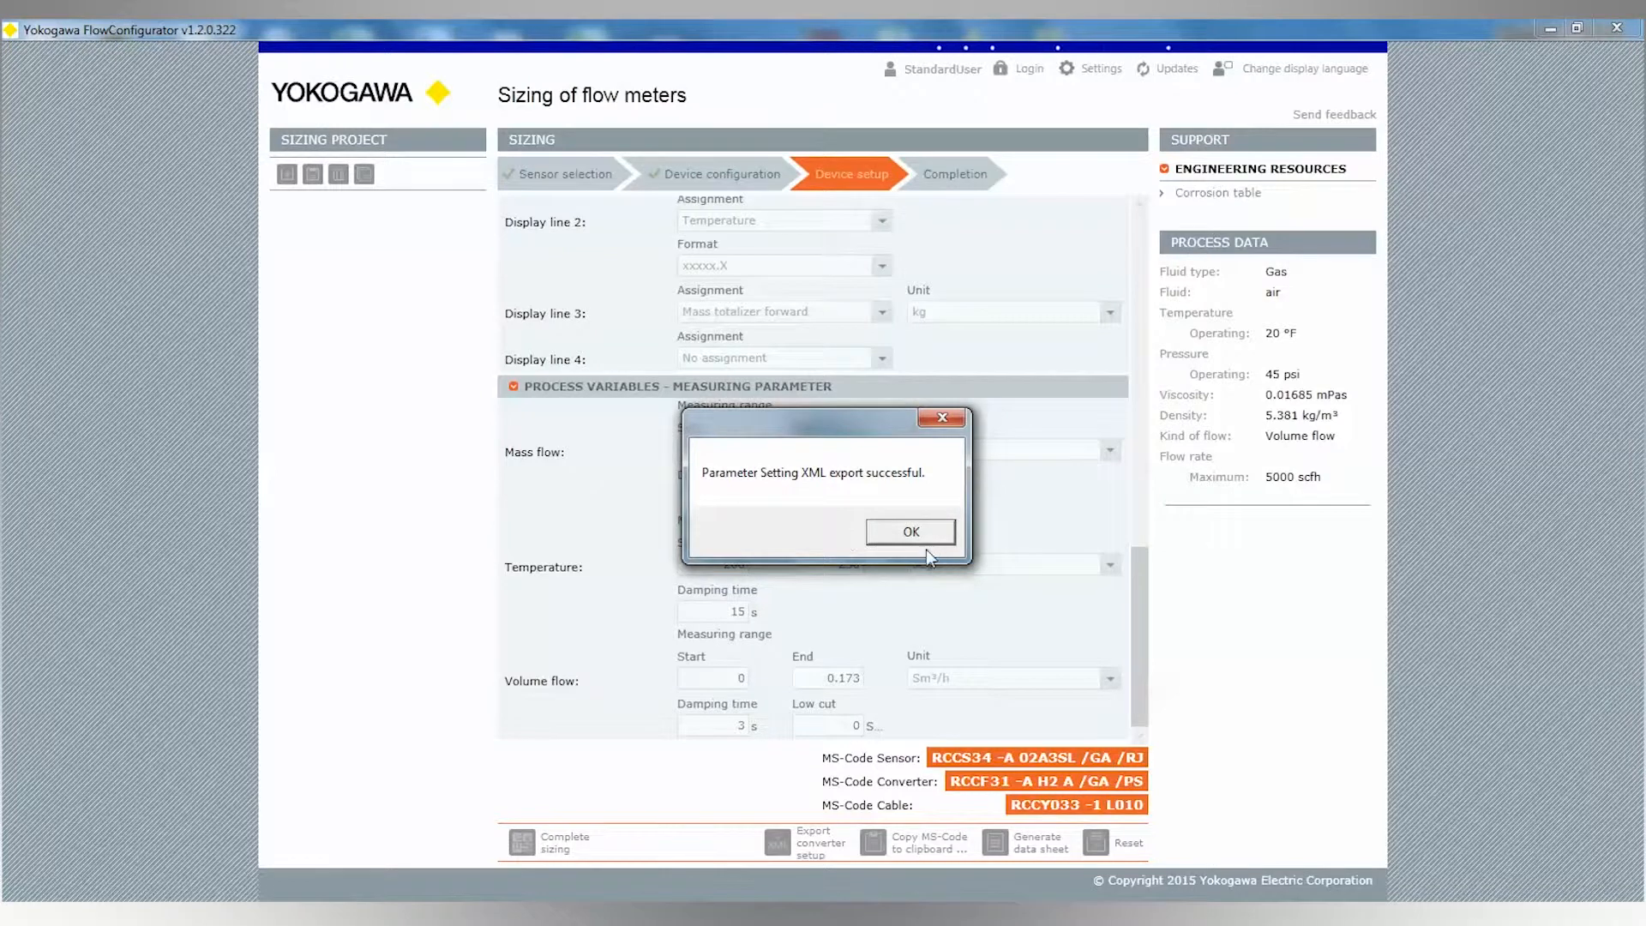
{"action": "left_click", "coordinate": [905, 539]}
Search the computer for "xml" and open FC_2015-06-10_15-25-35_RCCF31.xml in Microsoft Excel as an XML table.
{"action": "left_click", "coordinate": [34, 897]}
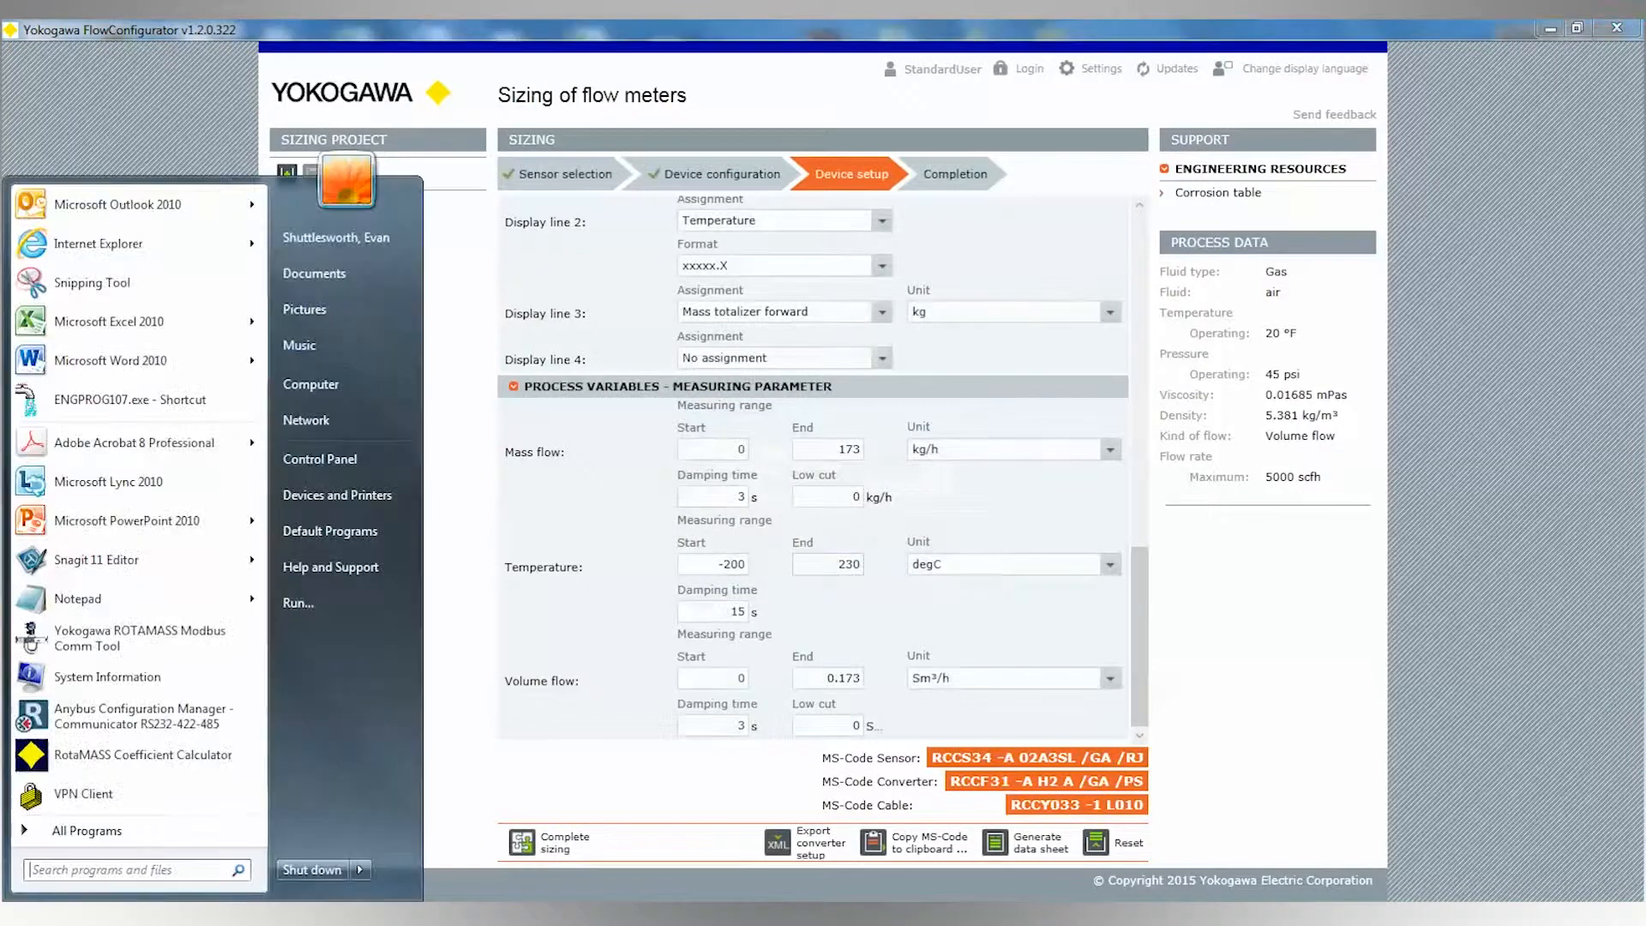
{"action": "left_click", "coordinate": [194, 870]}
{"action": "type", "text": "xml"}
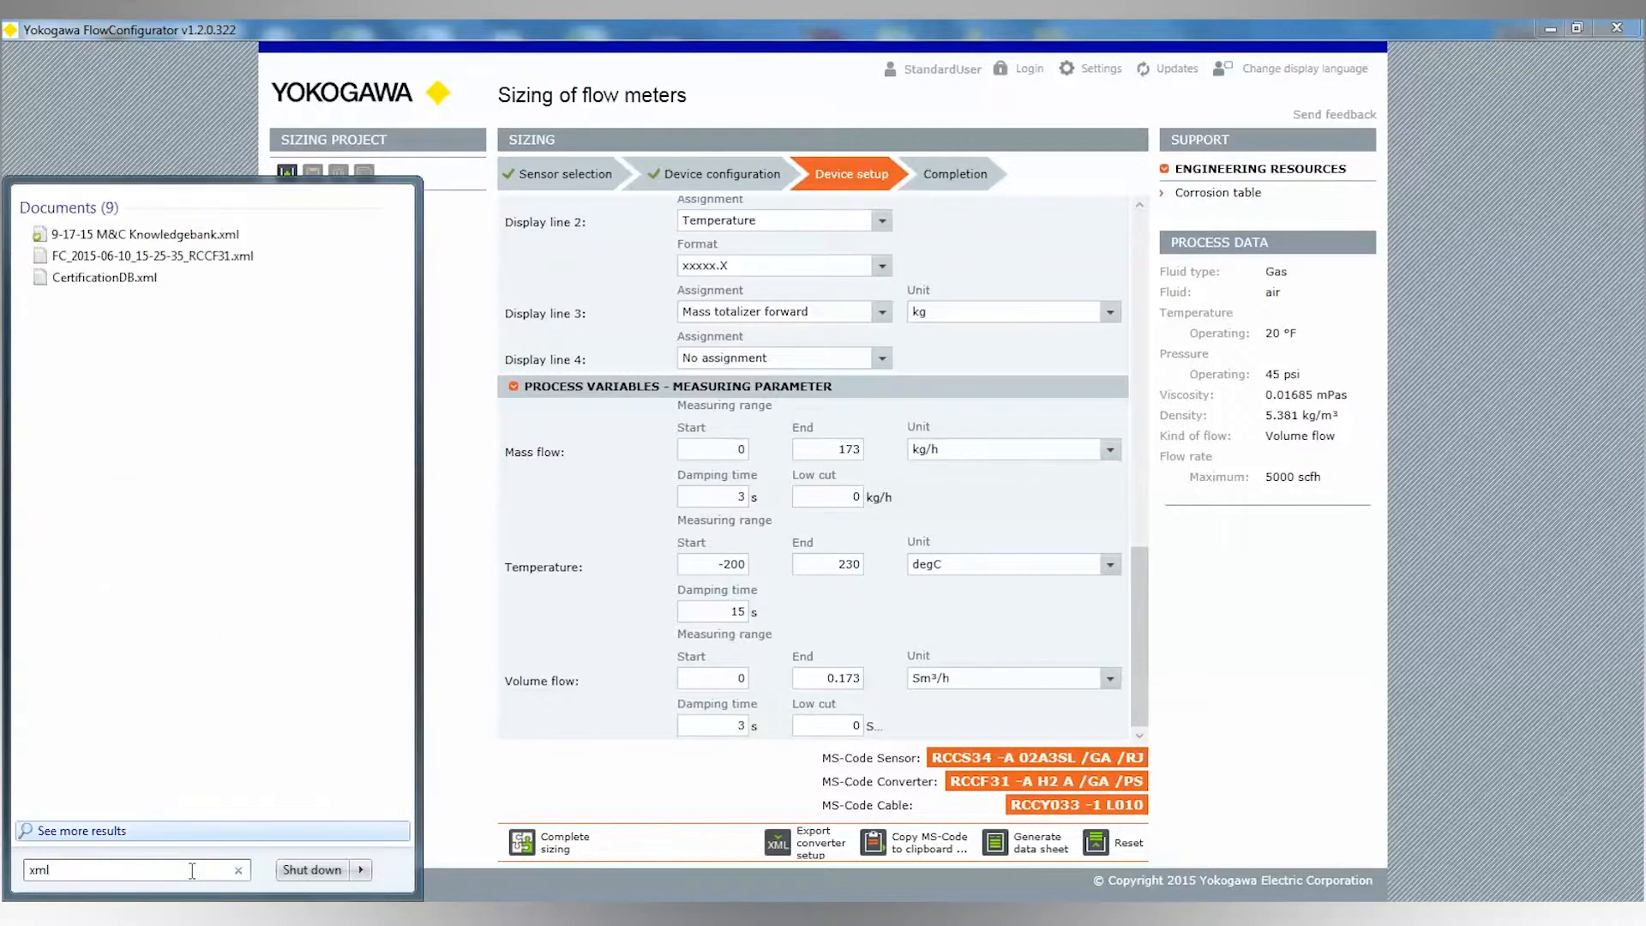
{"action": "left_click", "coordinate": [183, 252]}
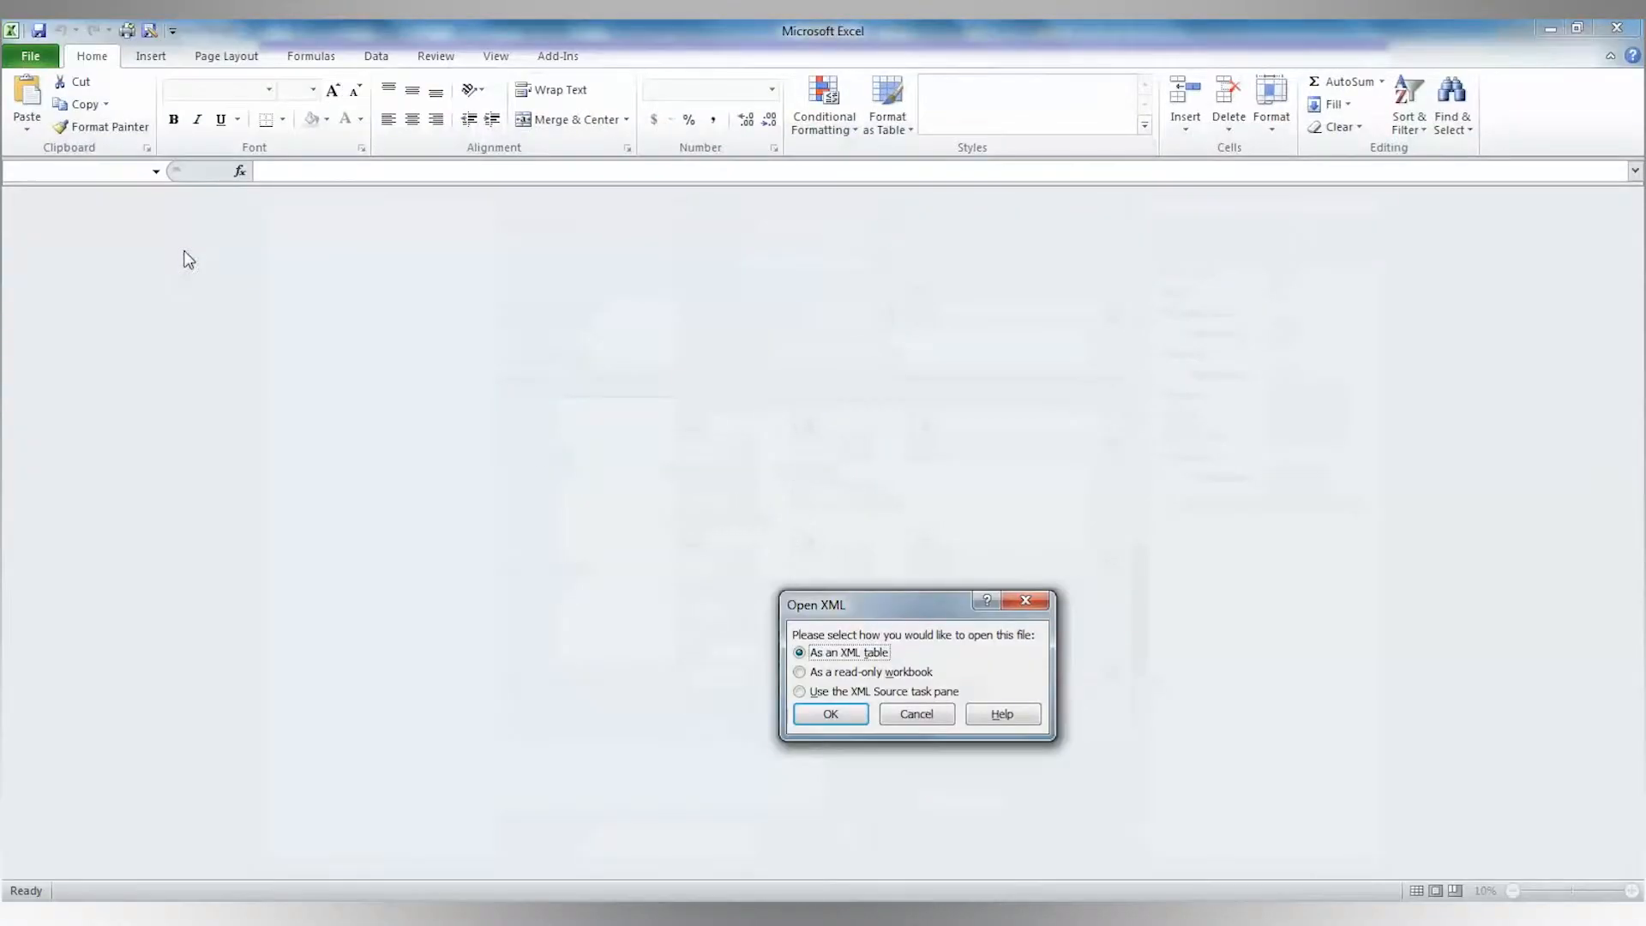
{"action": "left_click", "coordinate": [859, 713]}
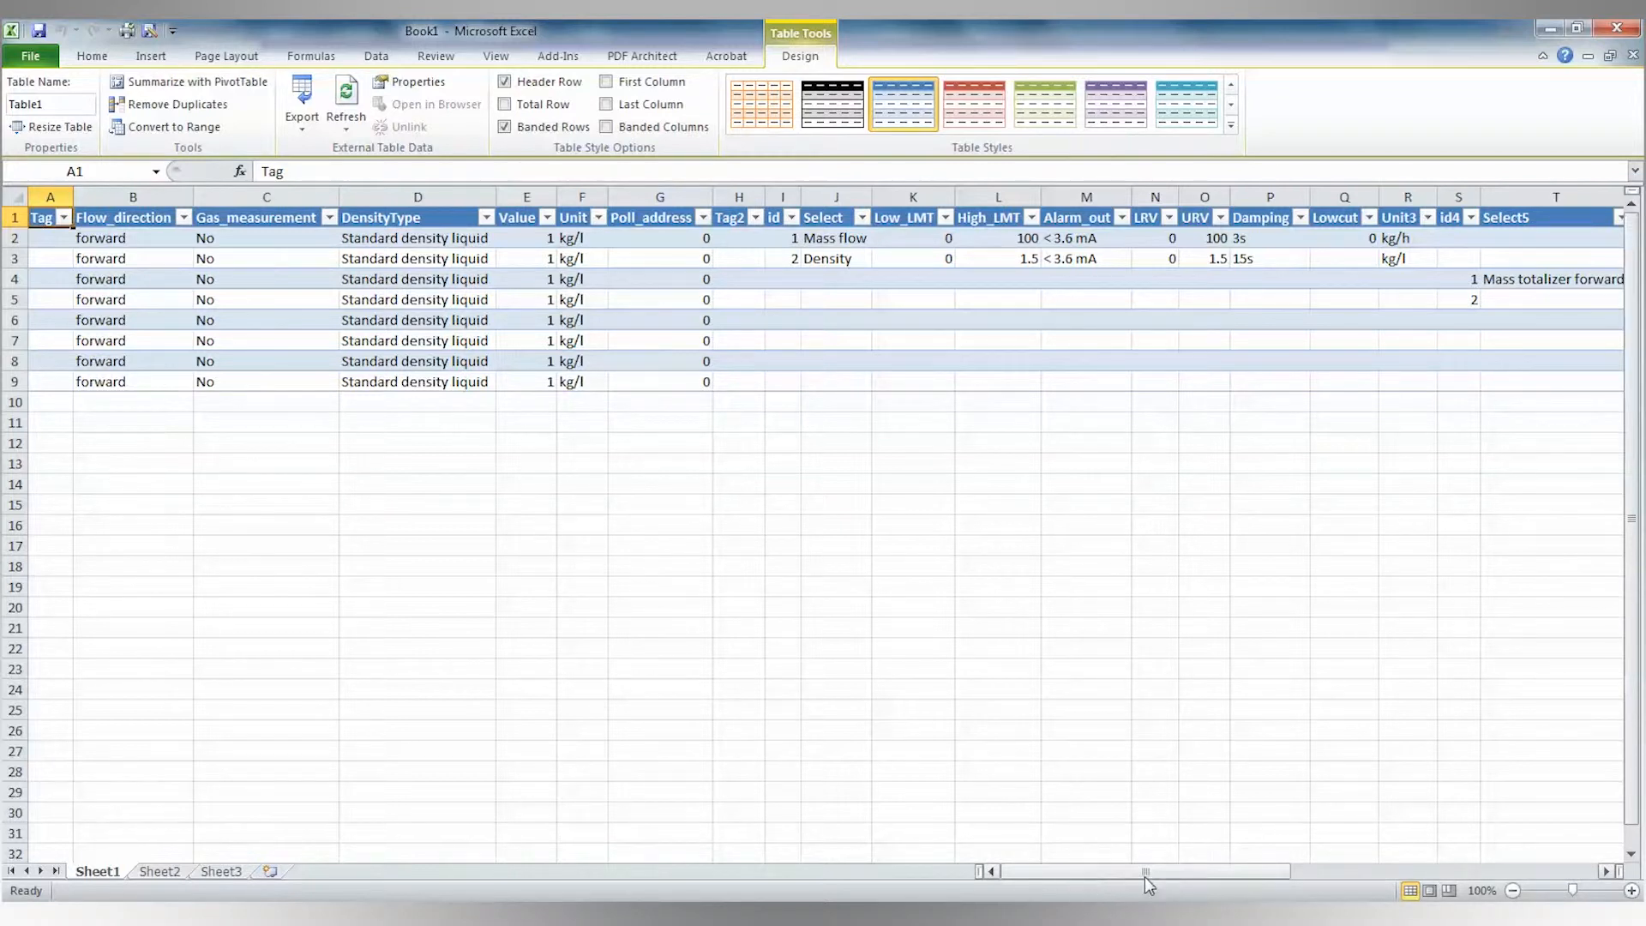
Look over the exported converter parameters in the worksheet, close Excel without saving, and return to FlowConfigurator.
{"action": "left_click_drag", "start_coordinate": [1154, 873], "coordinate": [1052, 873]}
{"action": "left_click", "coordinate": [785, 604]}
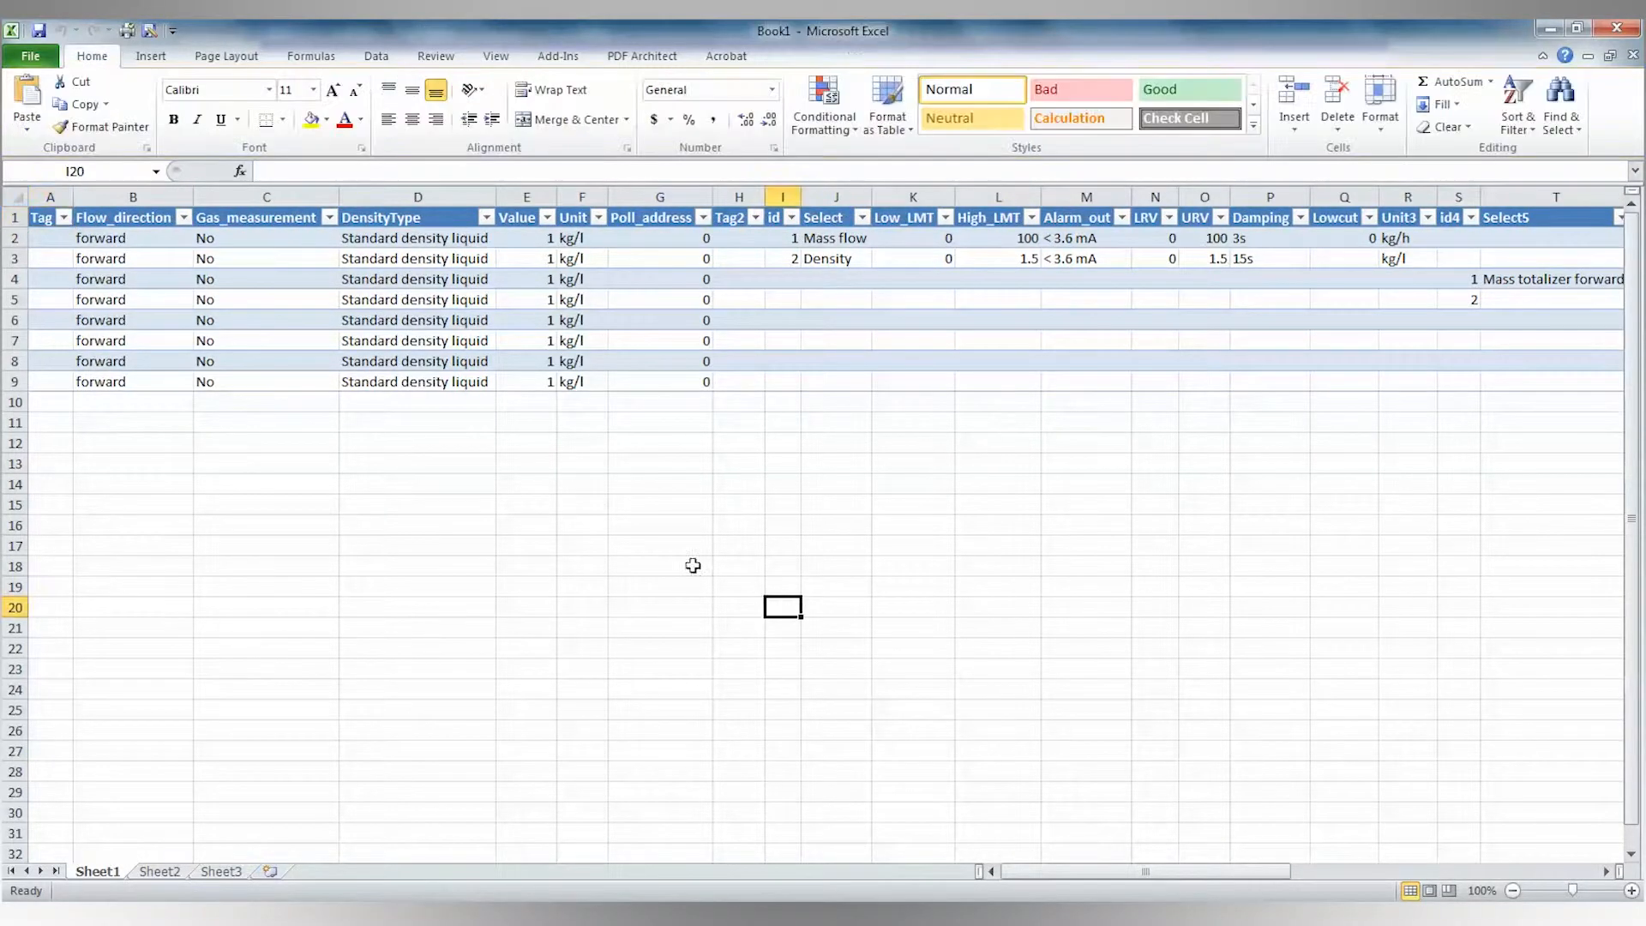
{"action": "left_click", "coordinate": [1616, 32]}
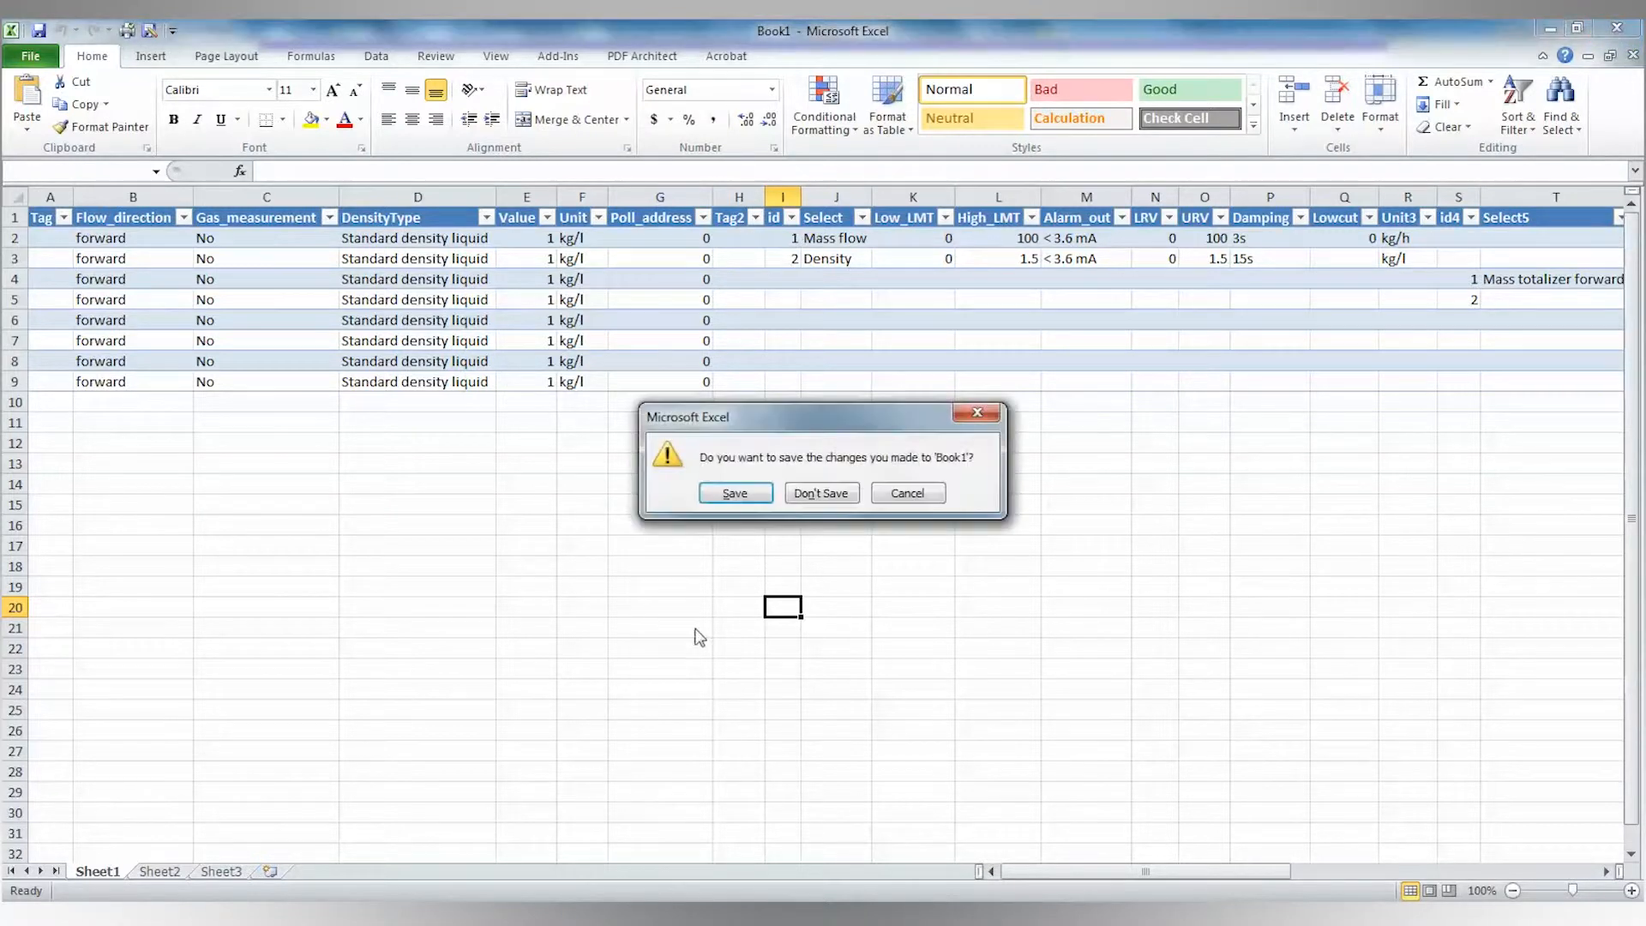
{"action": "left_click", "coordinate": [823, 493]}
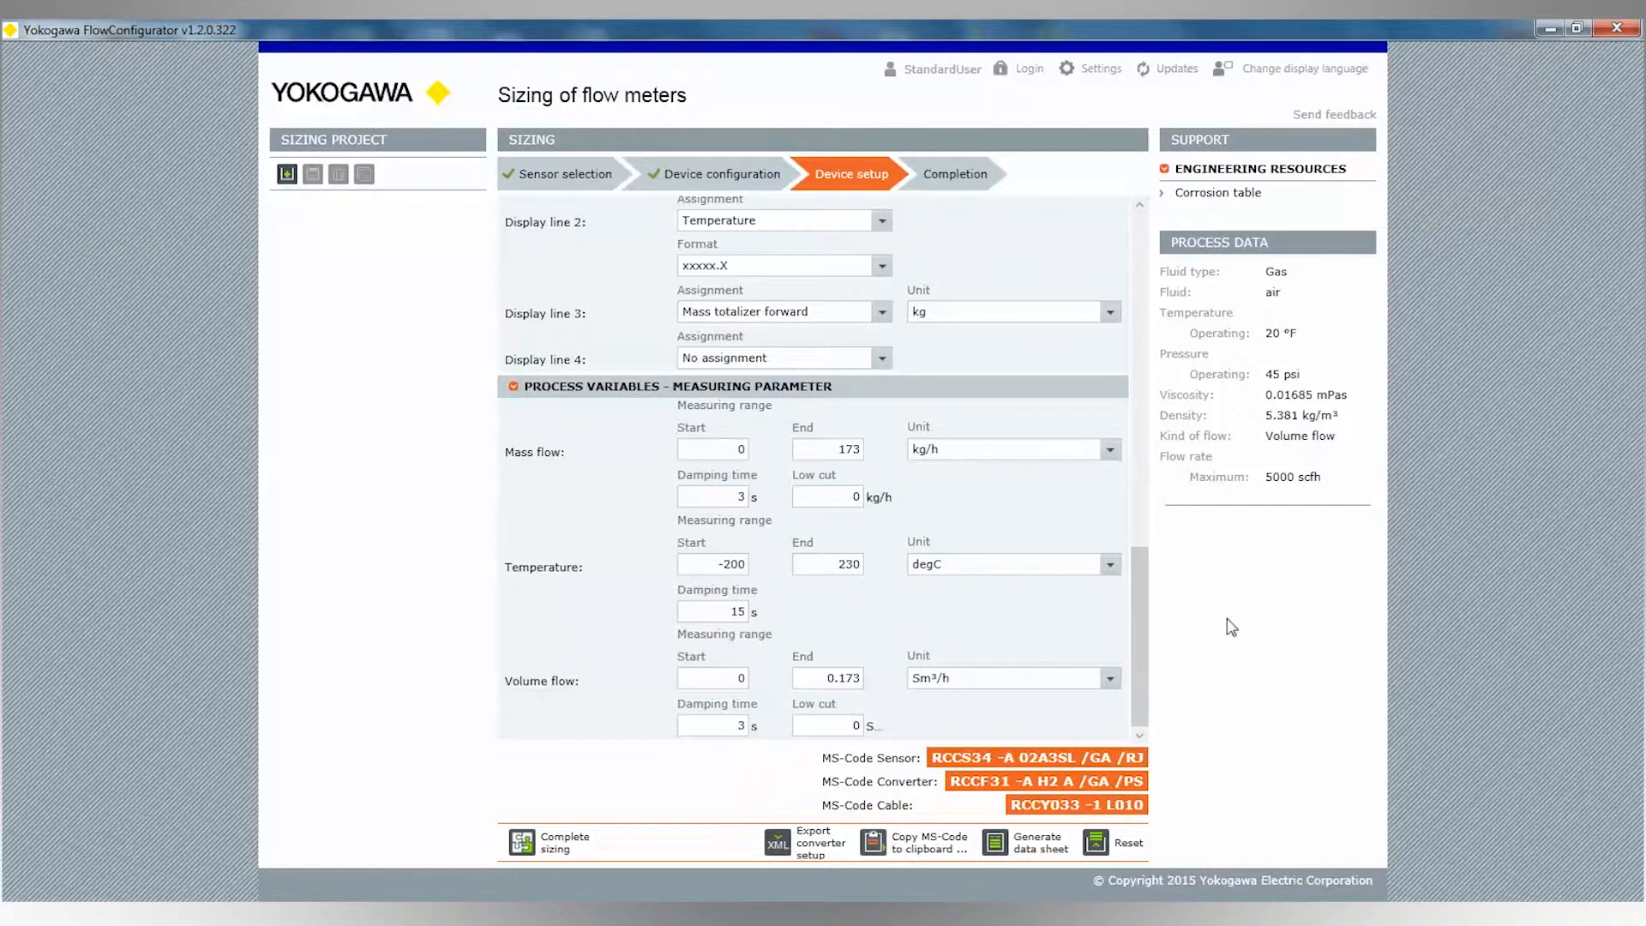
Complete the sizing and go to the Editor field in the sizing project data.
{"action": "left_click_drag", "start_coordinate": [1137, 655], "coordinate": [1153, 769]}
{"action": "left_click", "coordinate": [520, 845]}
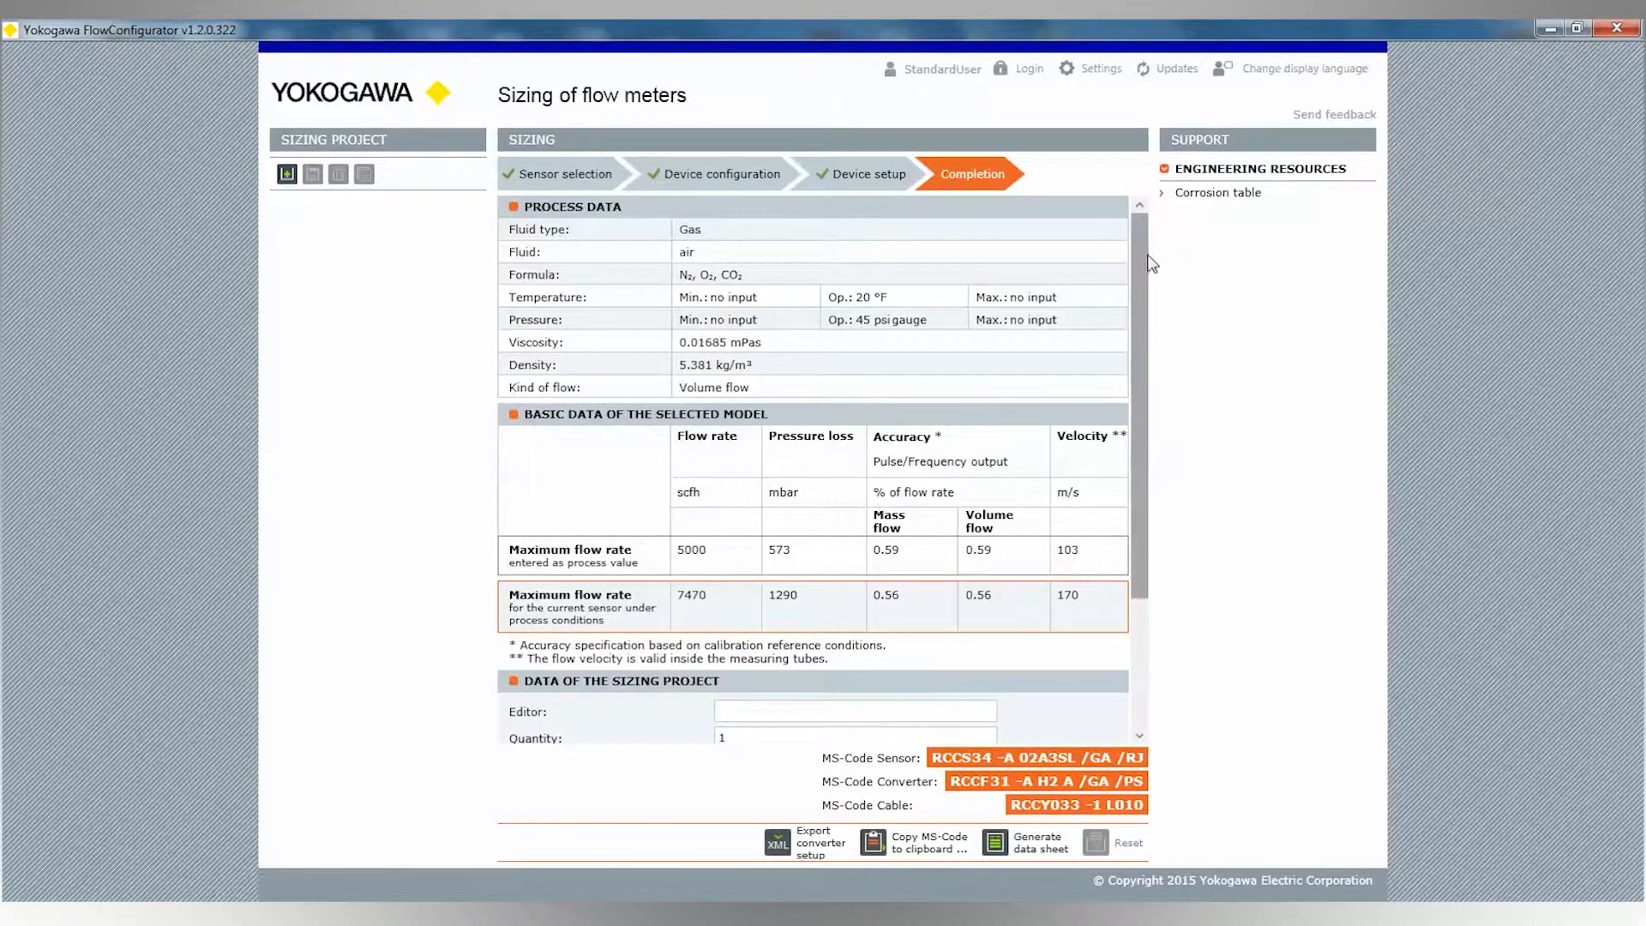
{"action": "left_click_drag", "start_coordinate": [1140, 250], "coordinate": [1146, 388]}
{"action": "left_click", "coordinate": [746, 530]}
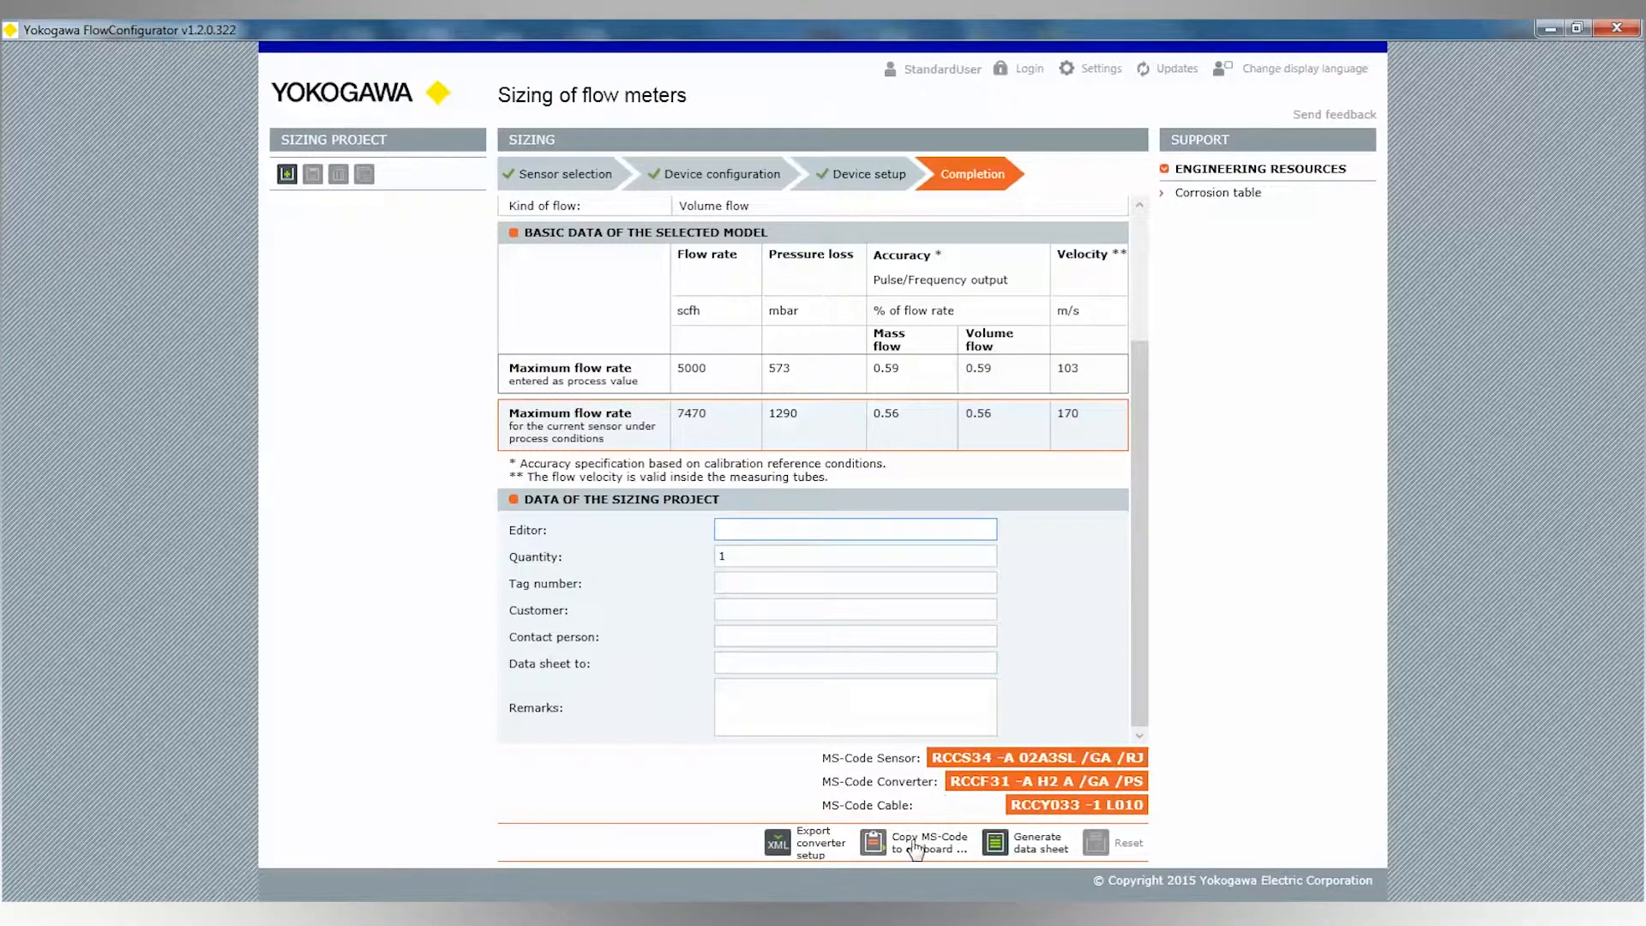
Generate the ROTAMASS 3 data sheet and reposition its print preview window.
{"action": "left_click", "coordinate": [1023, 850]}
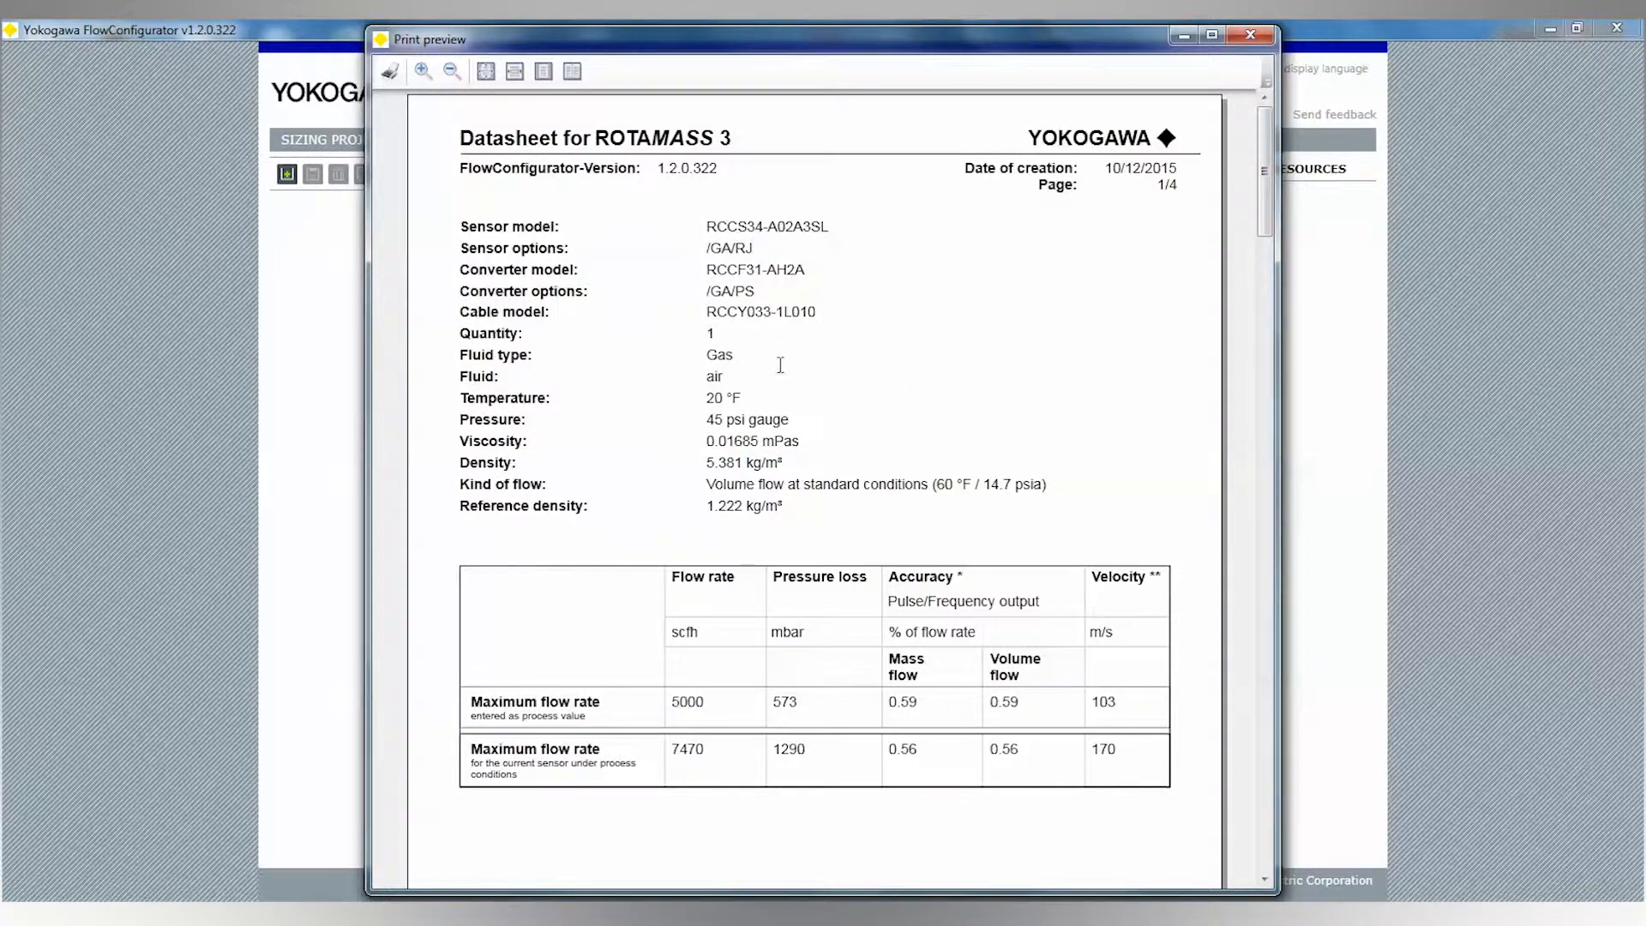
{"action": "left_click_drag", "start_coordinate": [936, 29], "coordinate": [1373, 53]}
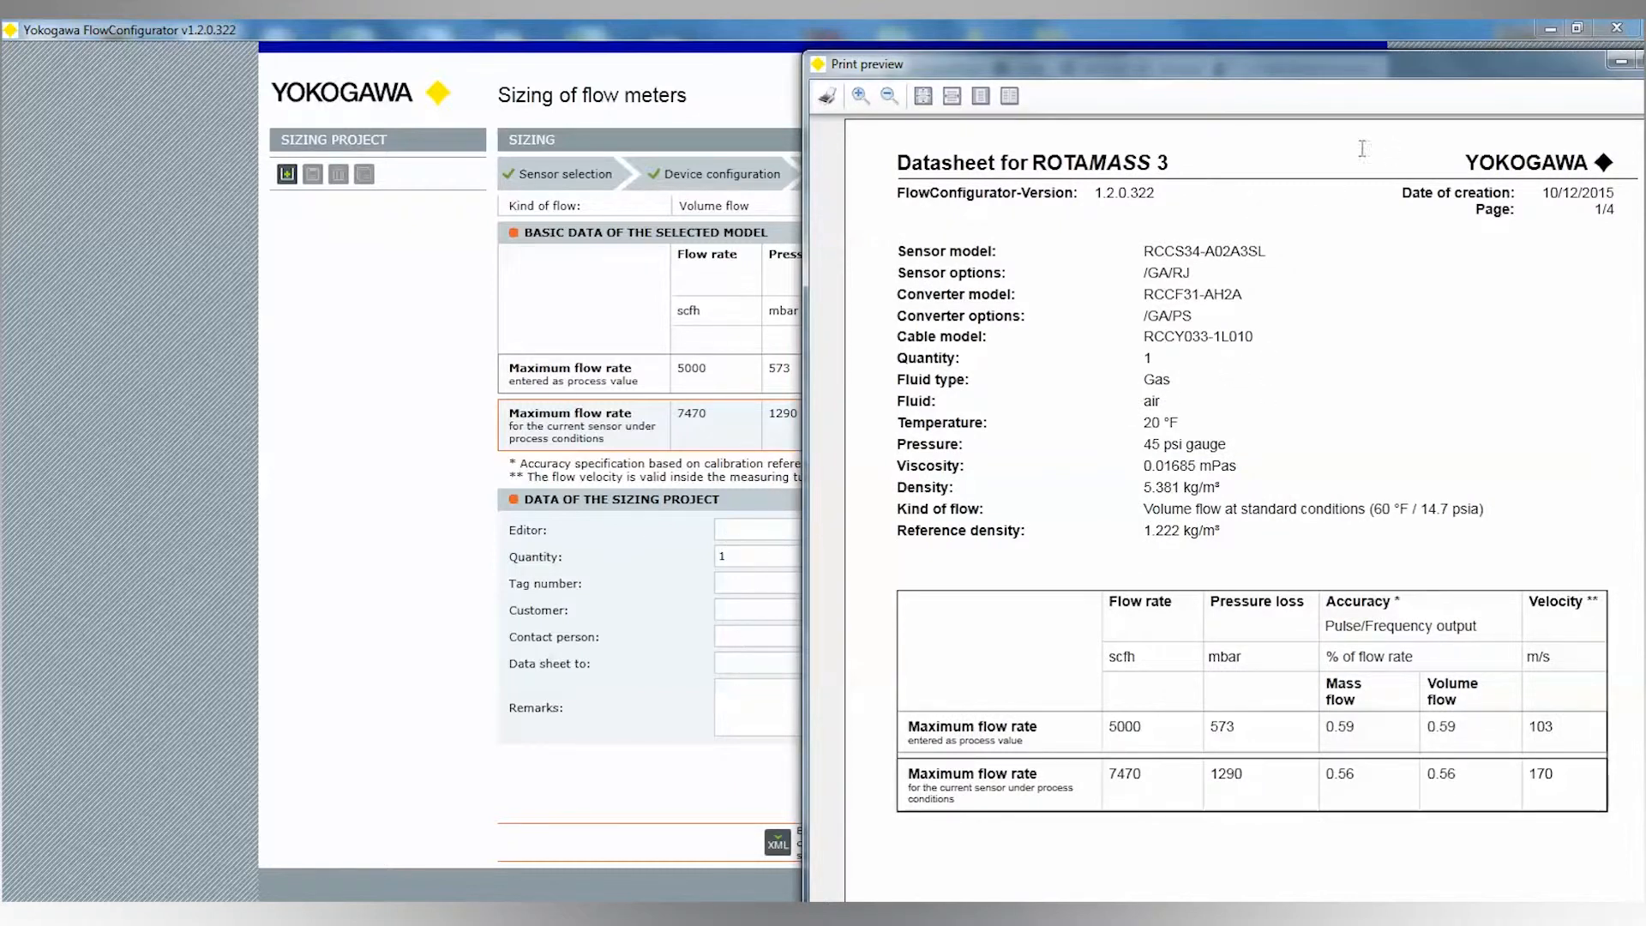
{"action": "left_click_drag", "start_coordinate": [1374, 66], "coordinate": [940, 42]}
Examine the data sheet's calculation results, accuracy chart and customized converter parameters, and close the print preview.
{"action": "scroll", "coordinate": [925, 473], "scroll_direction": "down", "scroll_amount": 4}
{"action": "scroll", "coordinate": [925, 473], "scroll_direction": "down", "scroll_amount": 8}
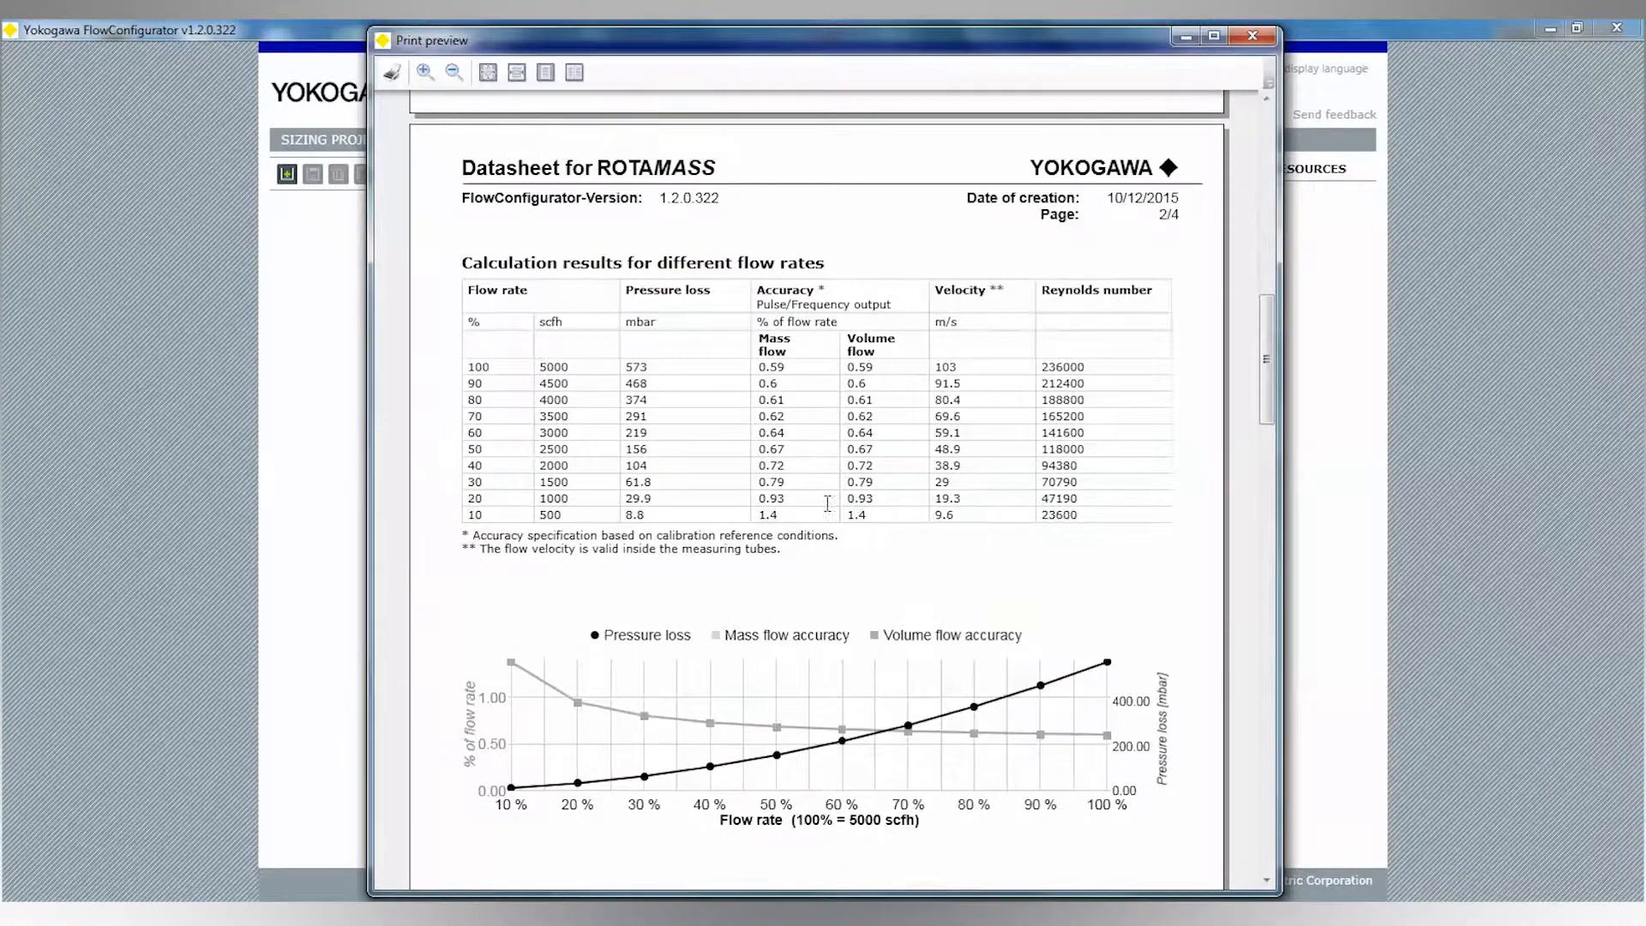
{"action": "scroll", "coordinate": [827, 503], "scroll_direction": "down", "scroll_amount": 10}
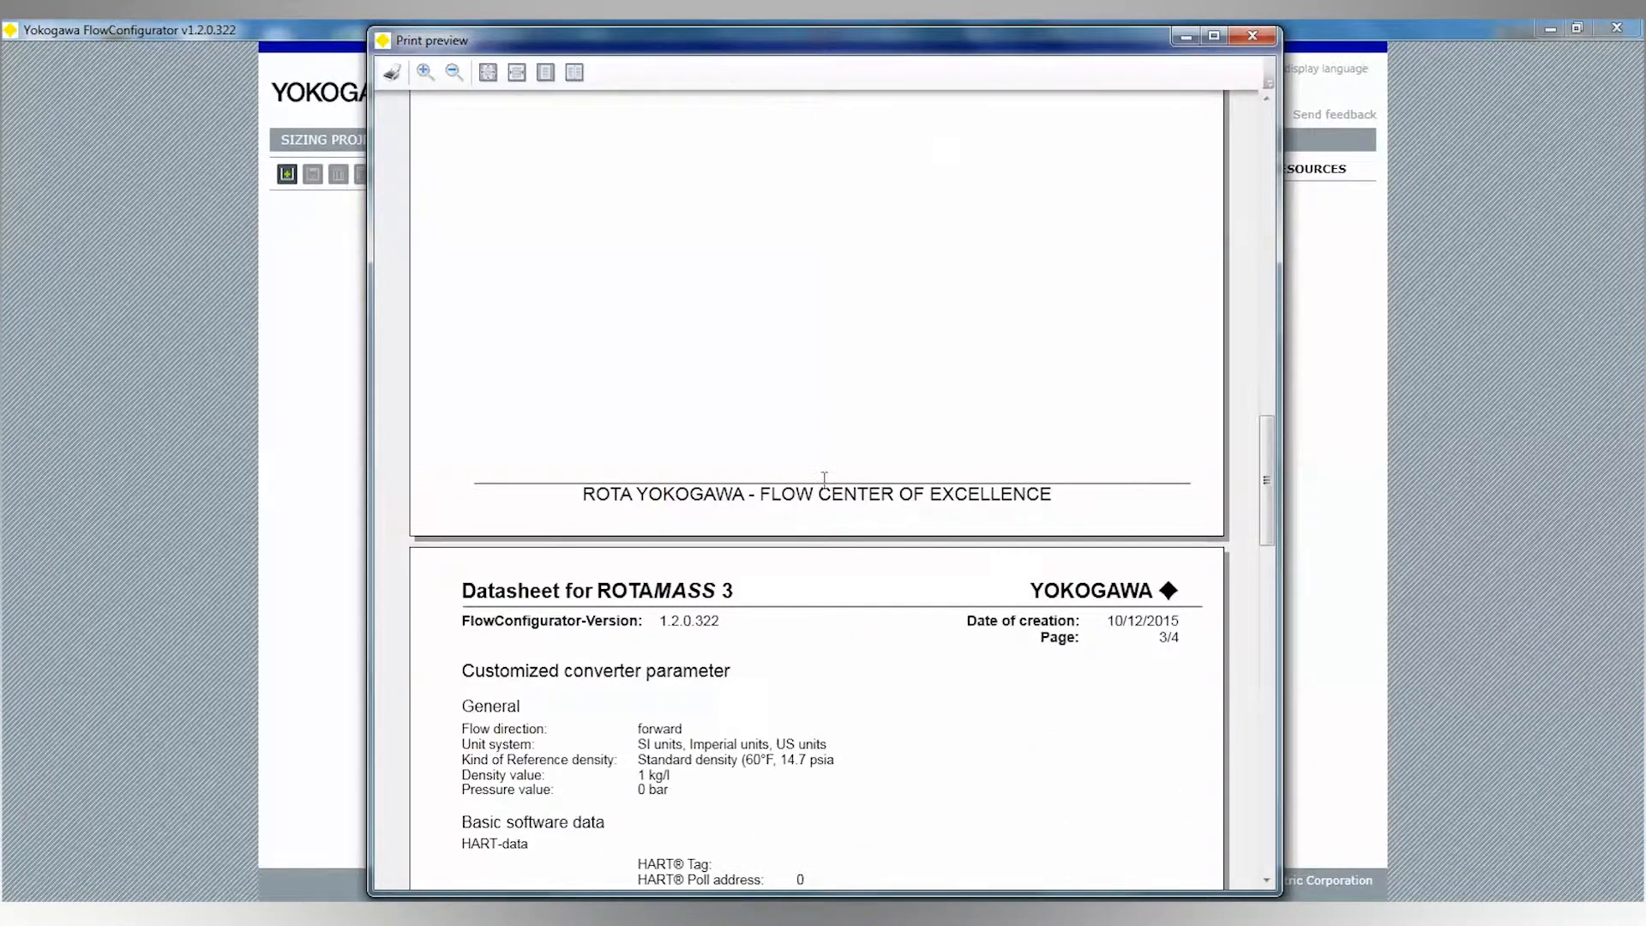
{"action": "scroll", "coordinate": [872, 544], "scroll_direction": "down", "scroll_amount": 3}
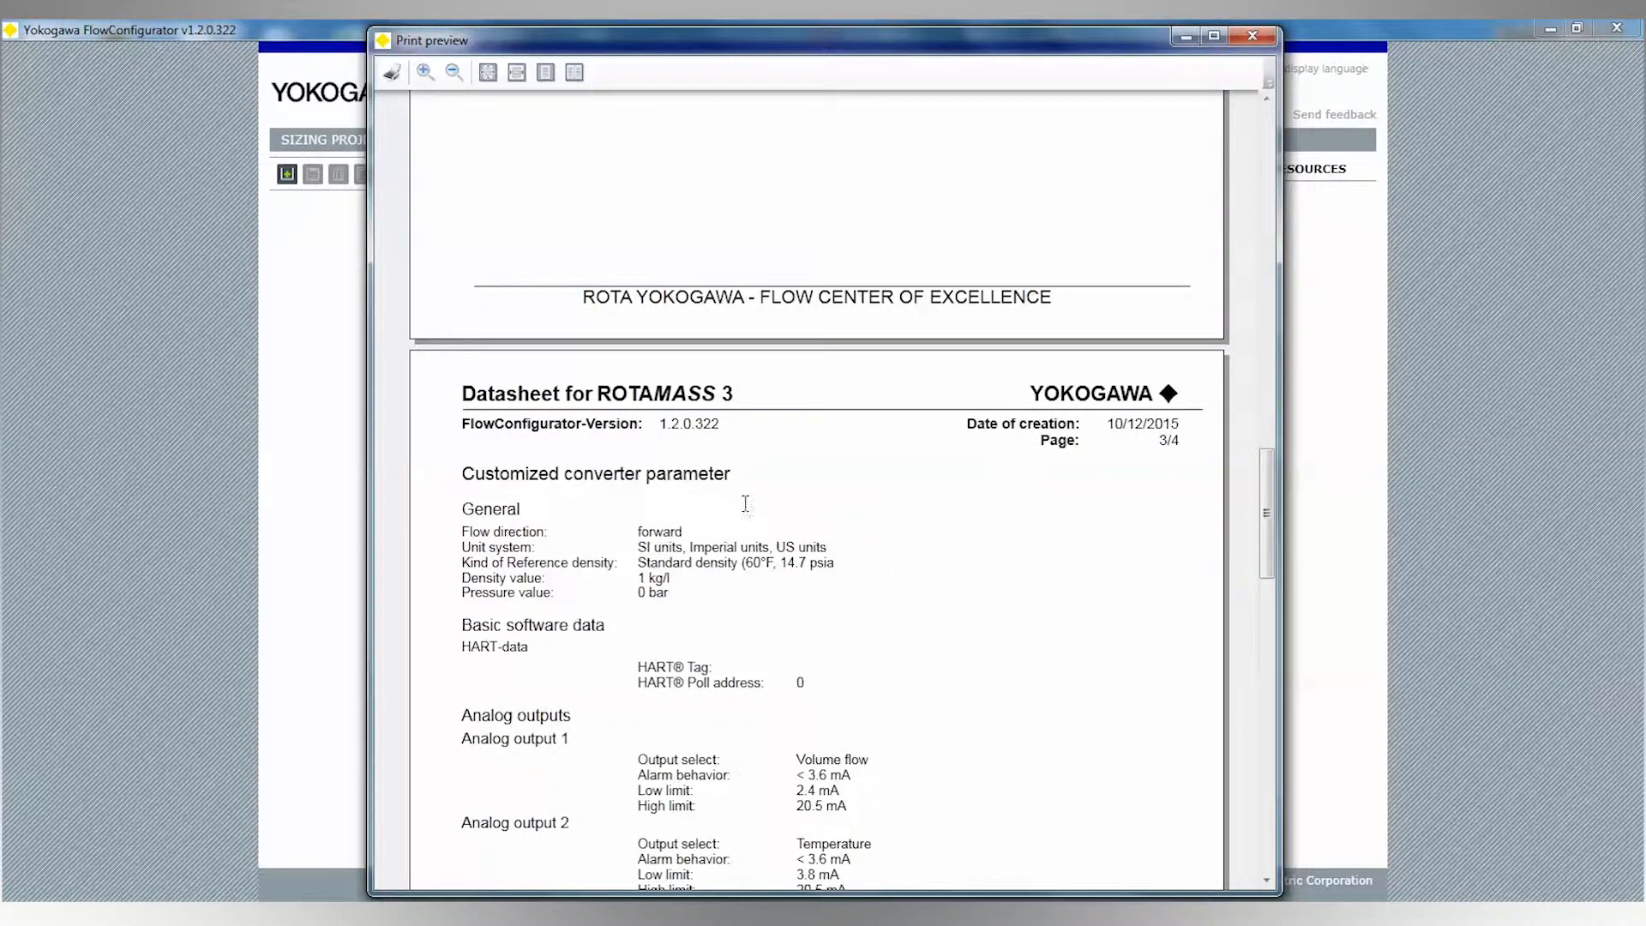
{"action": "scroll", "coordinate": [786, 522], "scroll_direction": "down", "scroll_amount": 2}
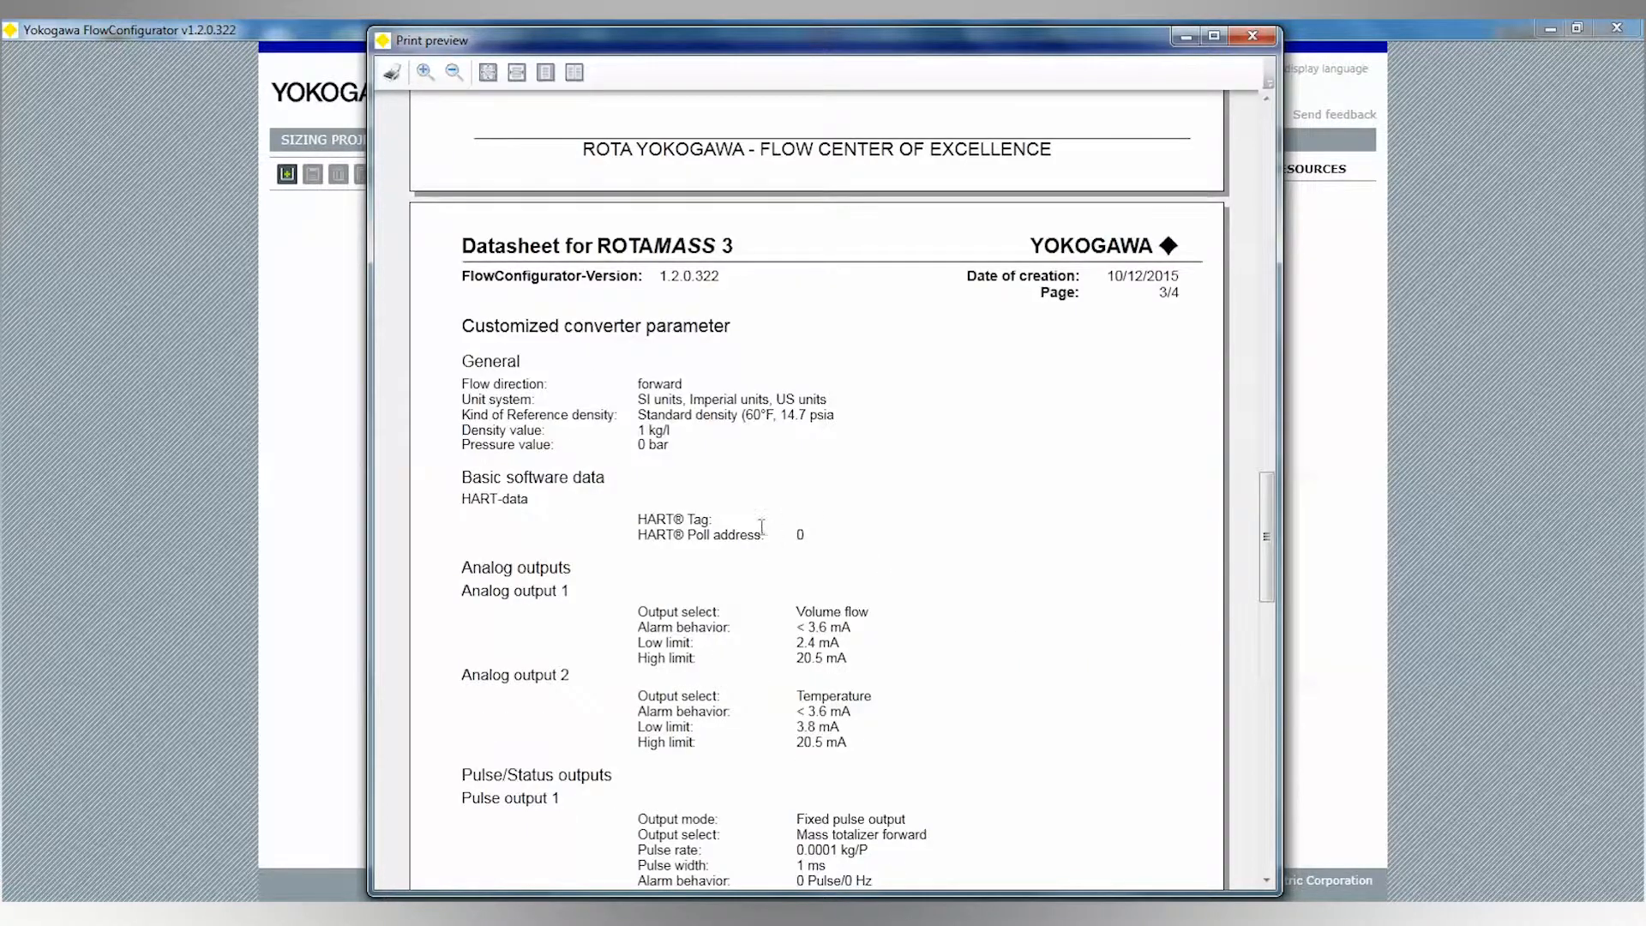
{"action": "scroll", "coordinate": [754, 506], "scroll_direction": "down", "scroll_amount": 6}
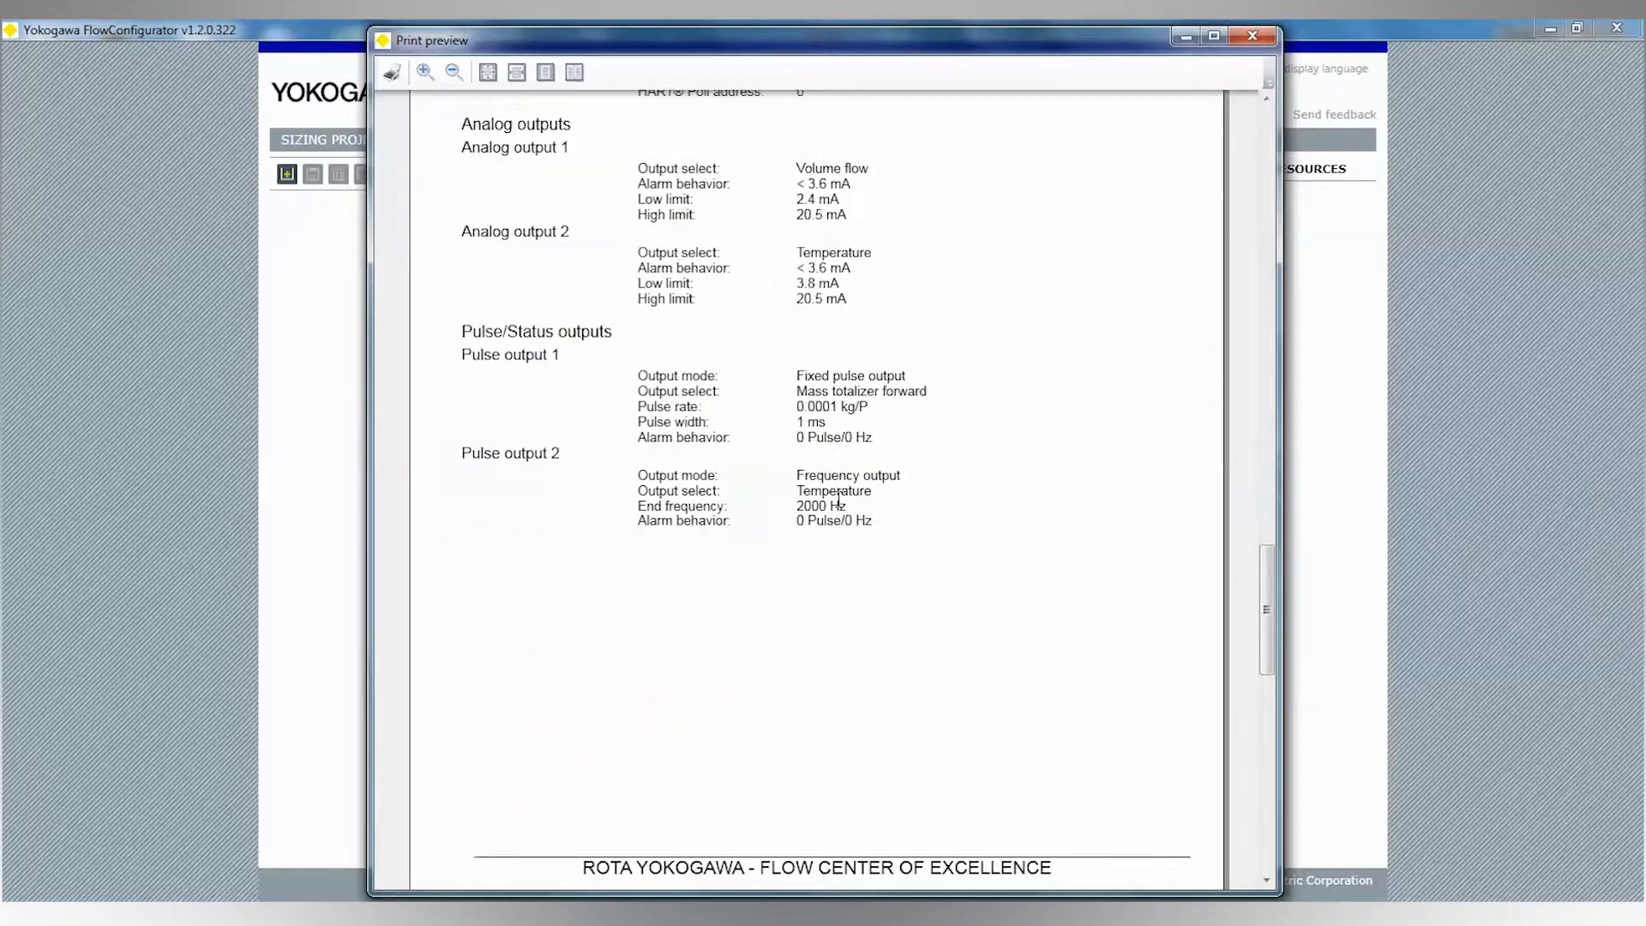
{"action": "scroll", "coordinate": [777, 483], "scroll_direction": "down", "scroll_amount": 9}
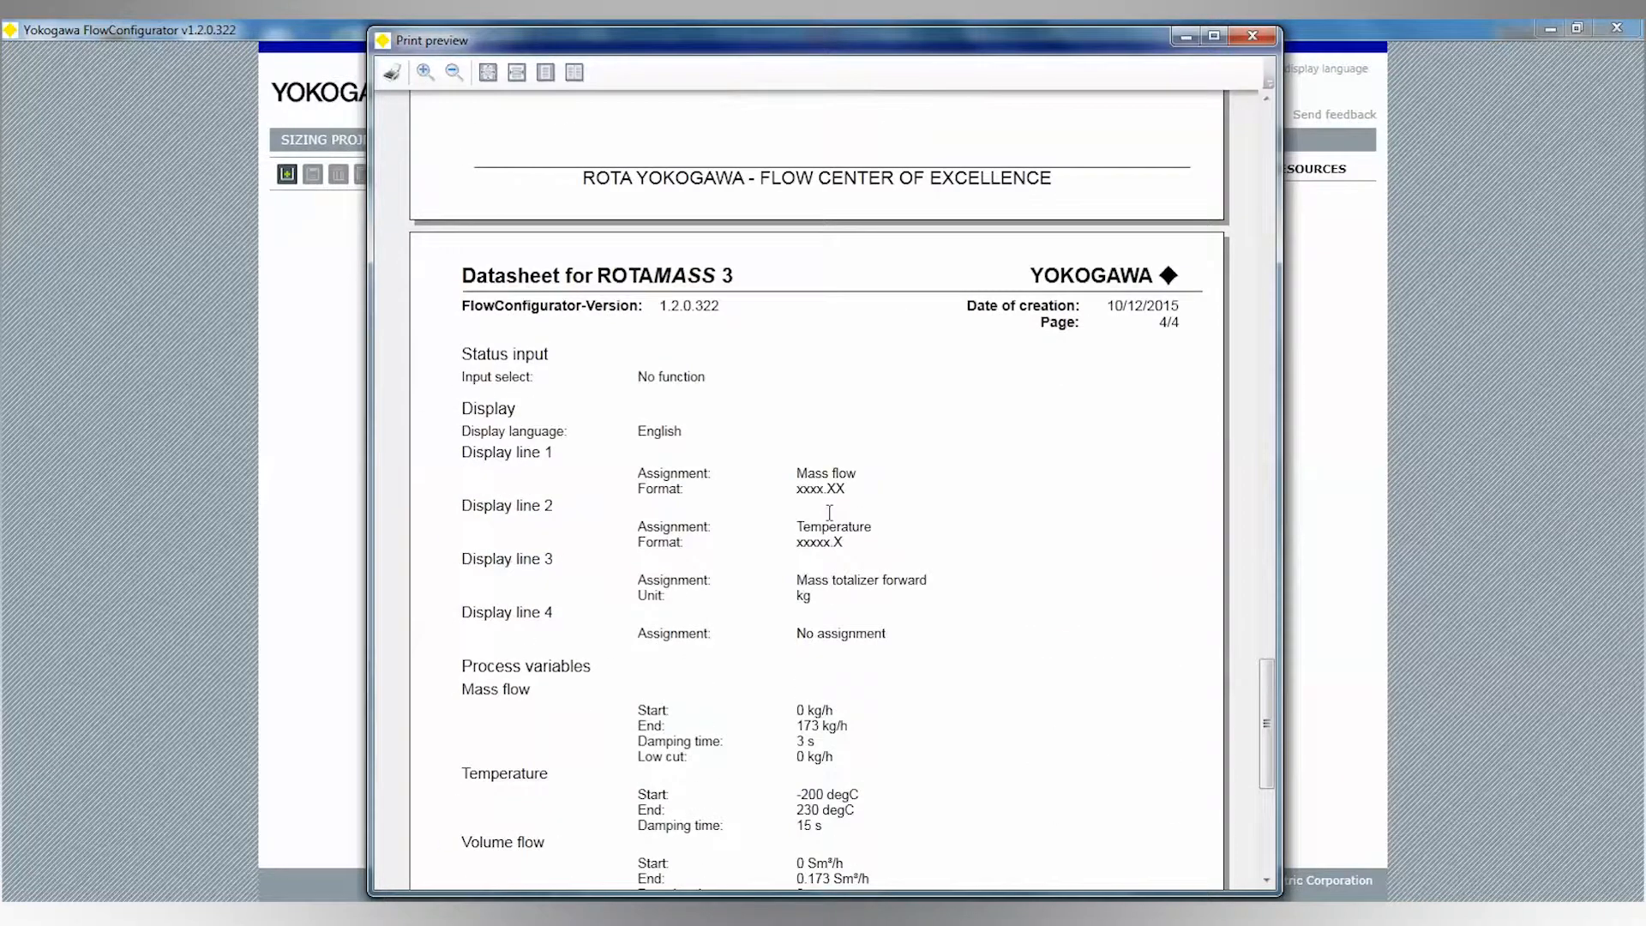
{"action": "scroll", "coordinate": [824, 515], "scroll_direction": "down", "scroll_amount": 3}
{"action": "scroll", "coordinate": [823, 519], "scroll_direction": "up", "scroll_amount": 15}
{"action": "scroll", "coordinate": [821, 549], "scroll_direction": "up", "scroll_amount": 20}
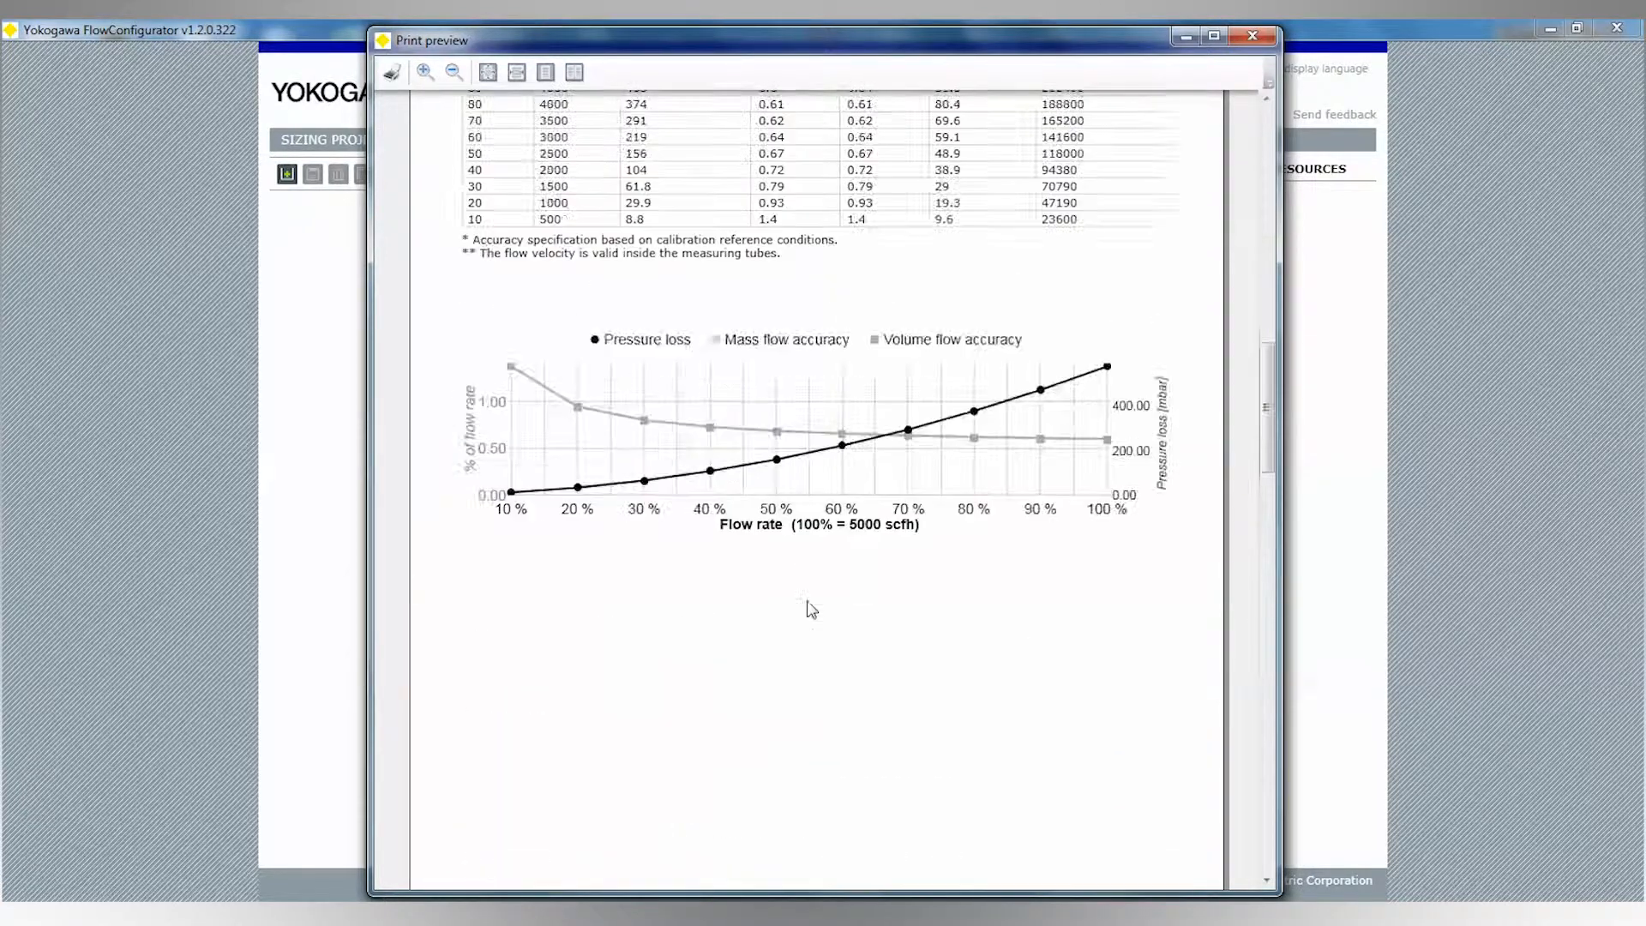
{"action": "left_click", "coordinate": [1252, 38]}
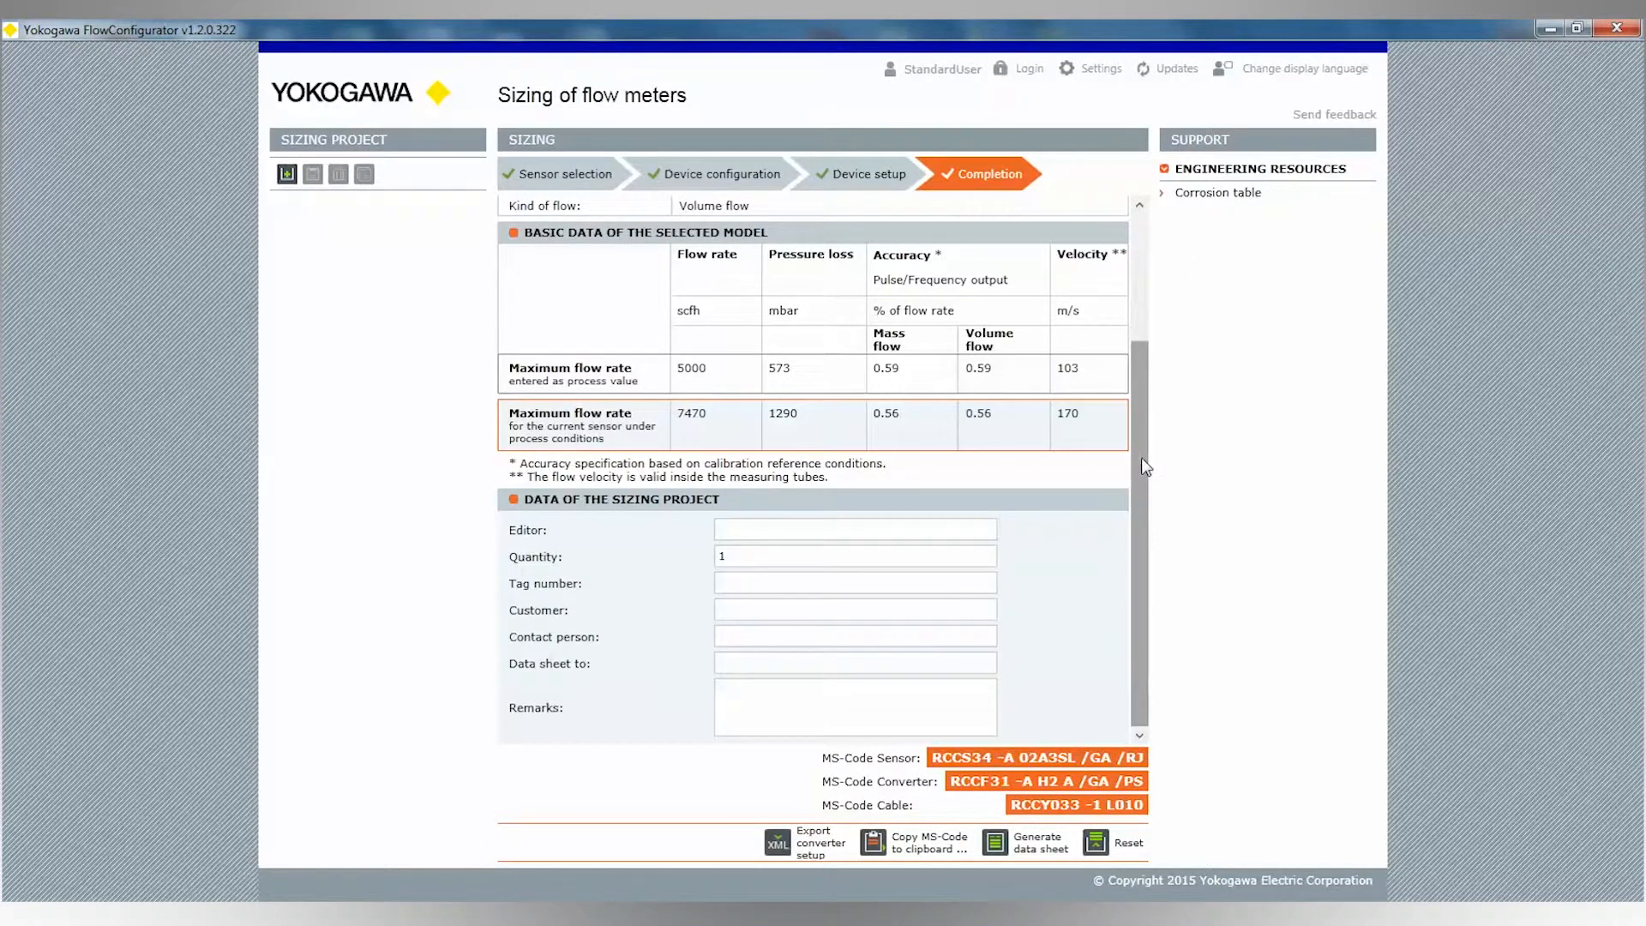
Review the process data, selected model data and project fields in the completion summary, and reset the completion stage.
{"action": "left_click_drag", "start_coordinate": [1140, 456], "coordinate": [1135, 336]}
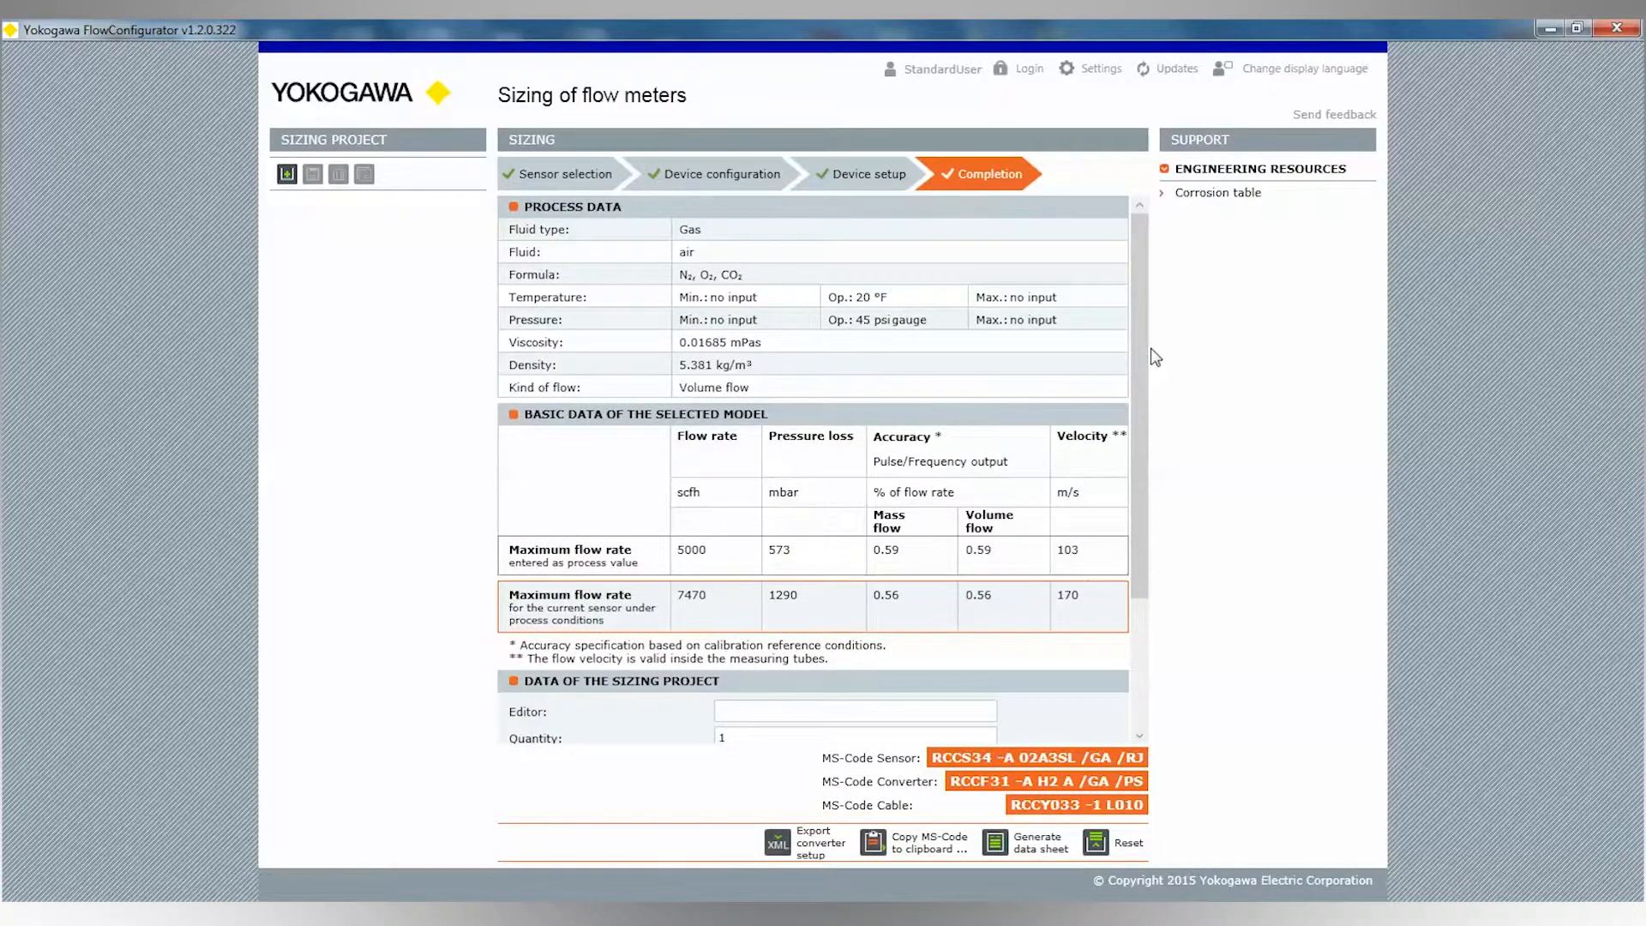
{"action": "left_click_drag", "start_coordinate": [1137, 357], "coordinate": [1160, 512]}
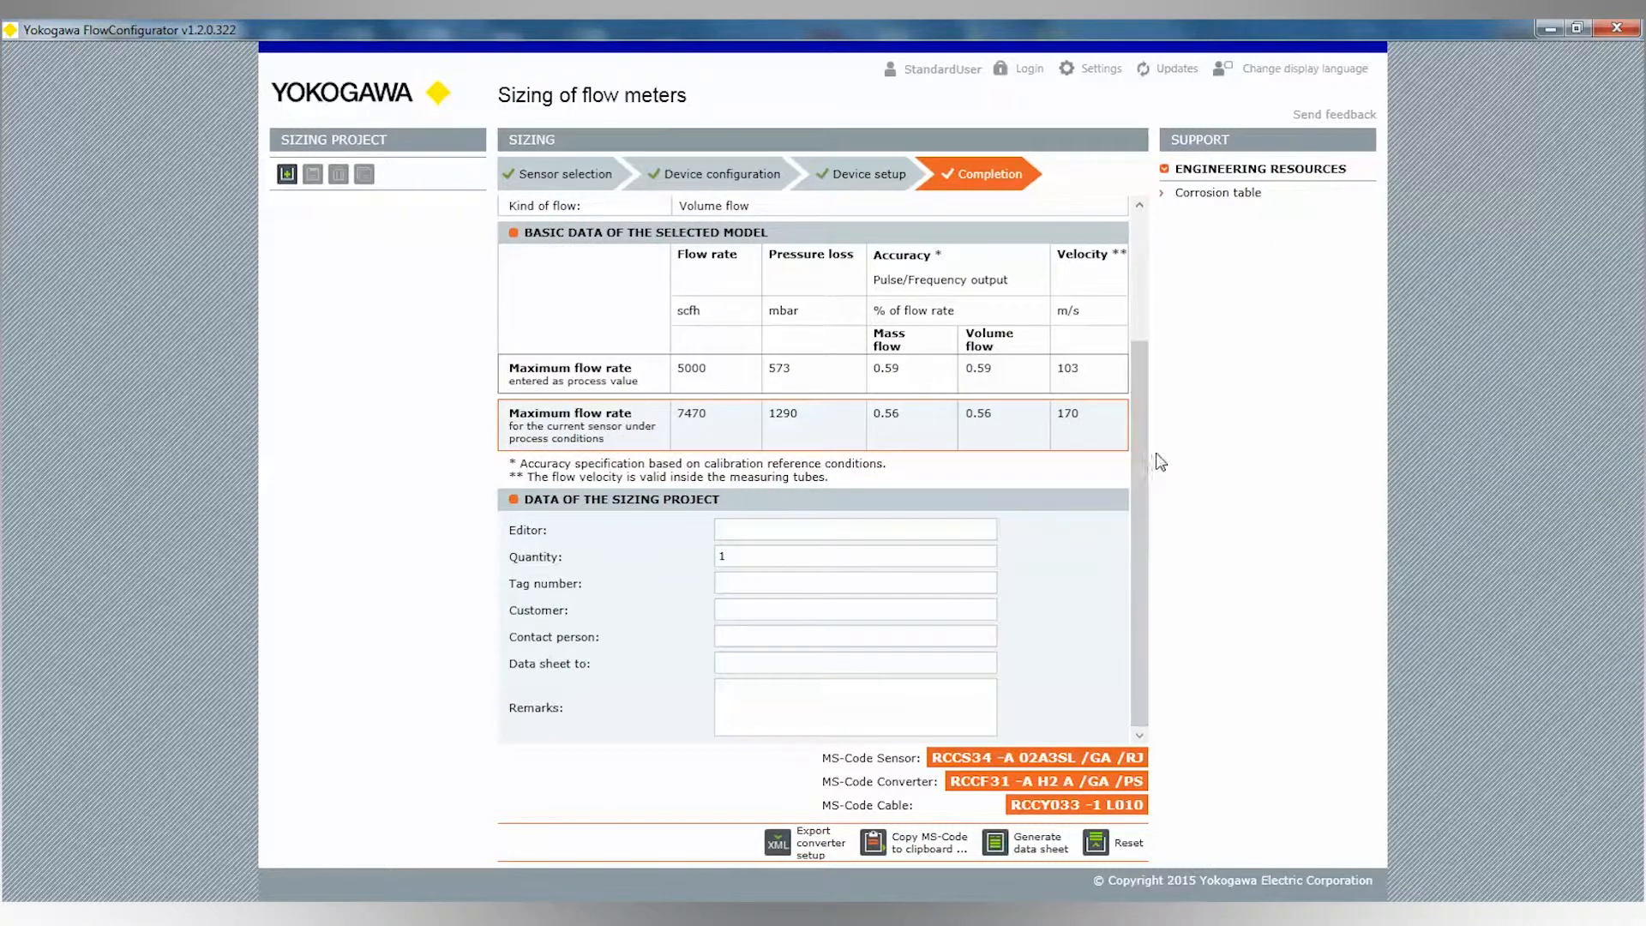
{"action": "scroll", "coordinate": [1136, 442], "scroll_direction": "up", "scroll_amount": 3}
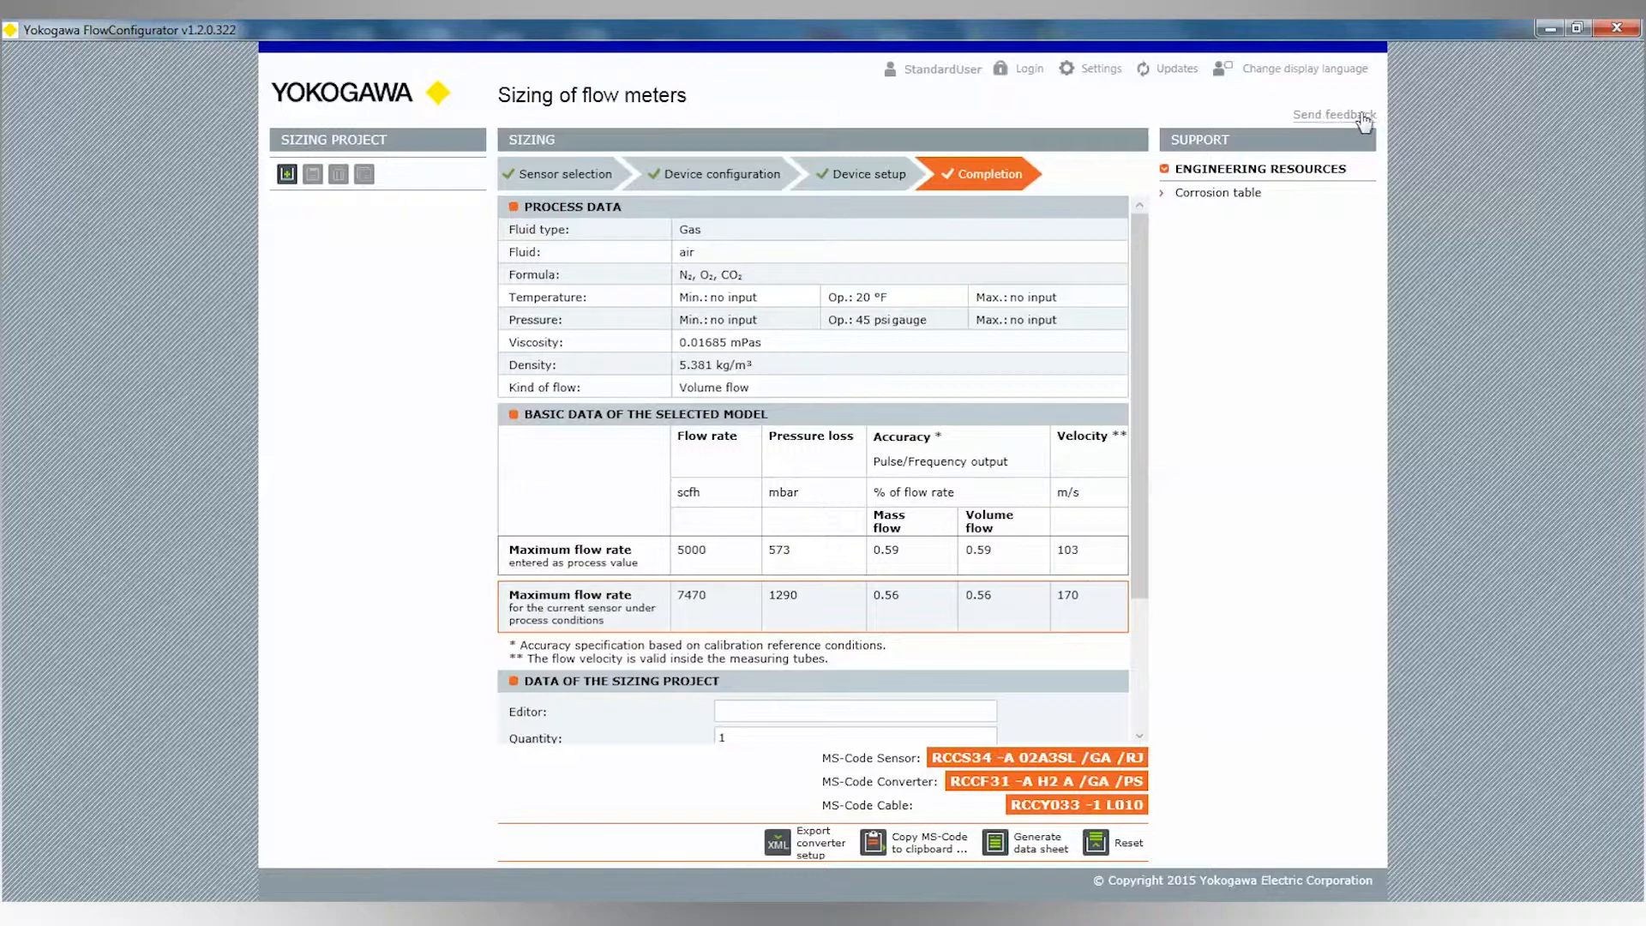
{"action": "left_click_drag", "start_coordinate": [1135, 264], "coordinate": [1151, 332]}
{"action": "left_click", "coordinate": [1112, 847]}
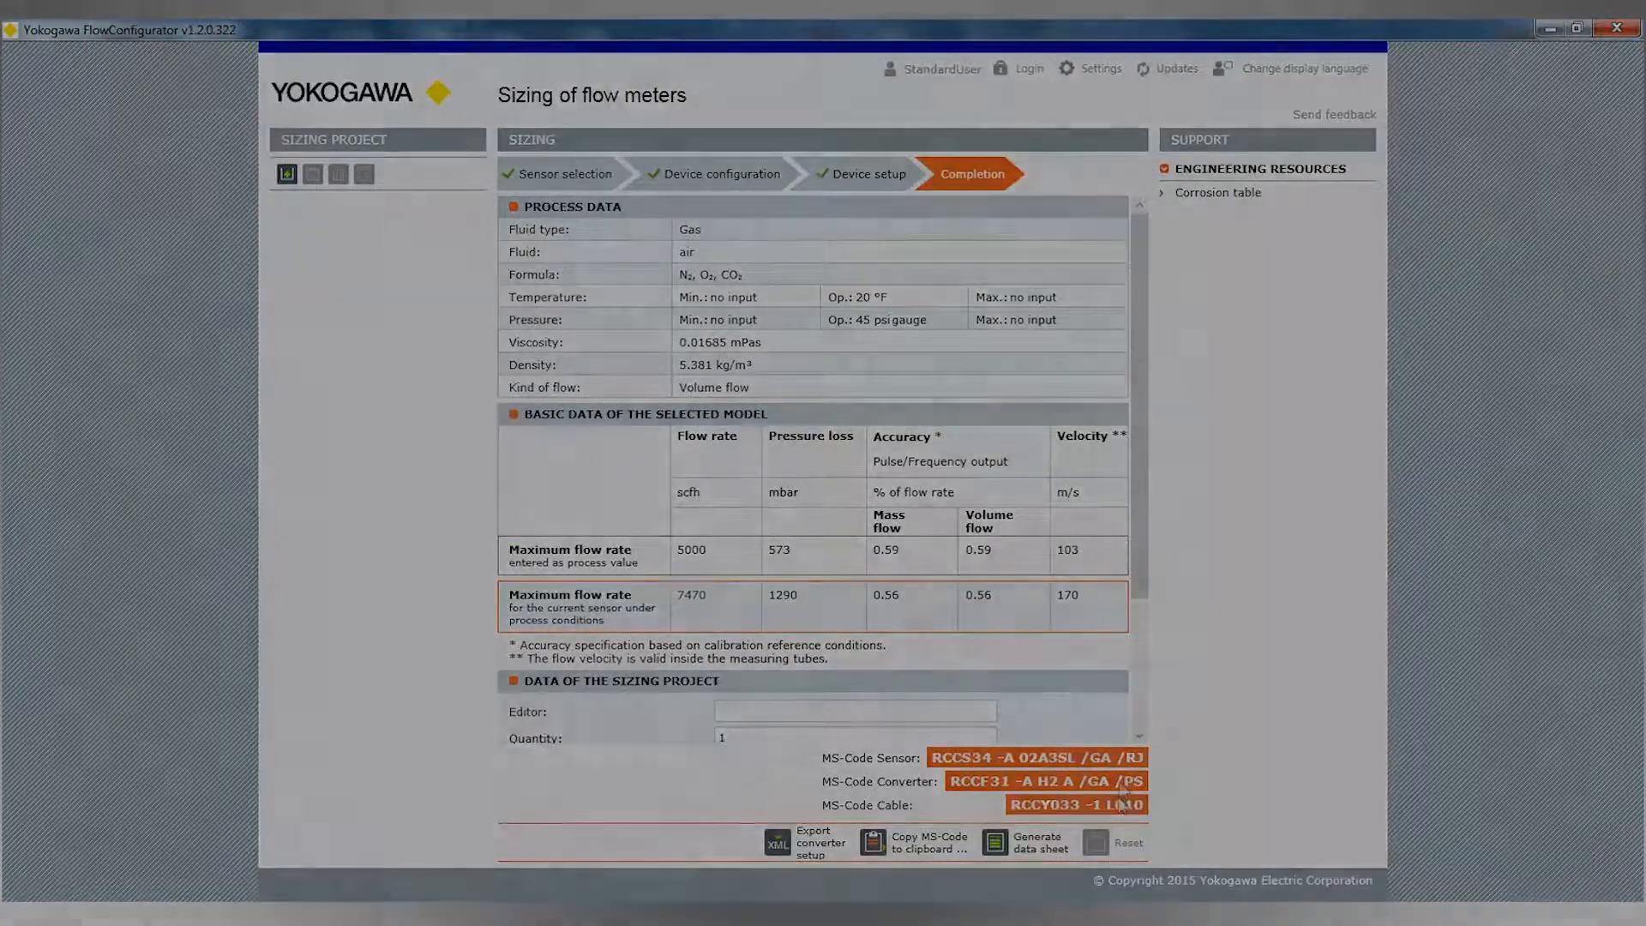